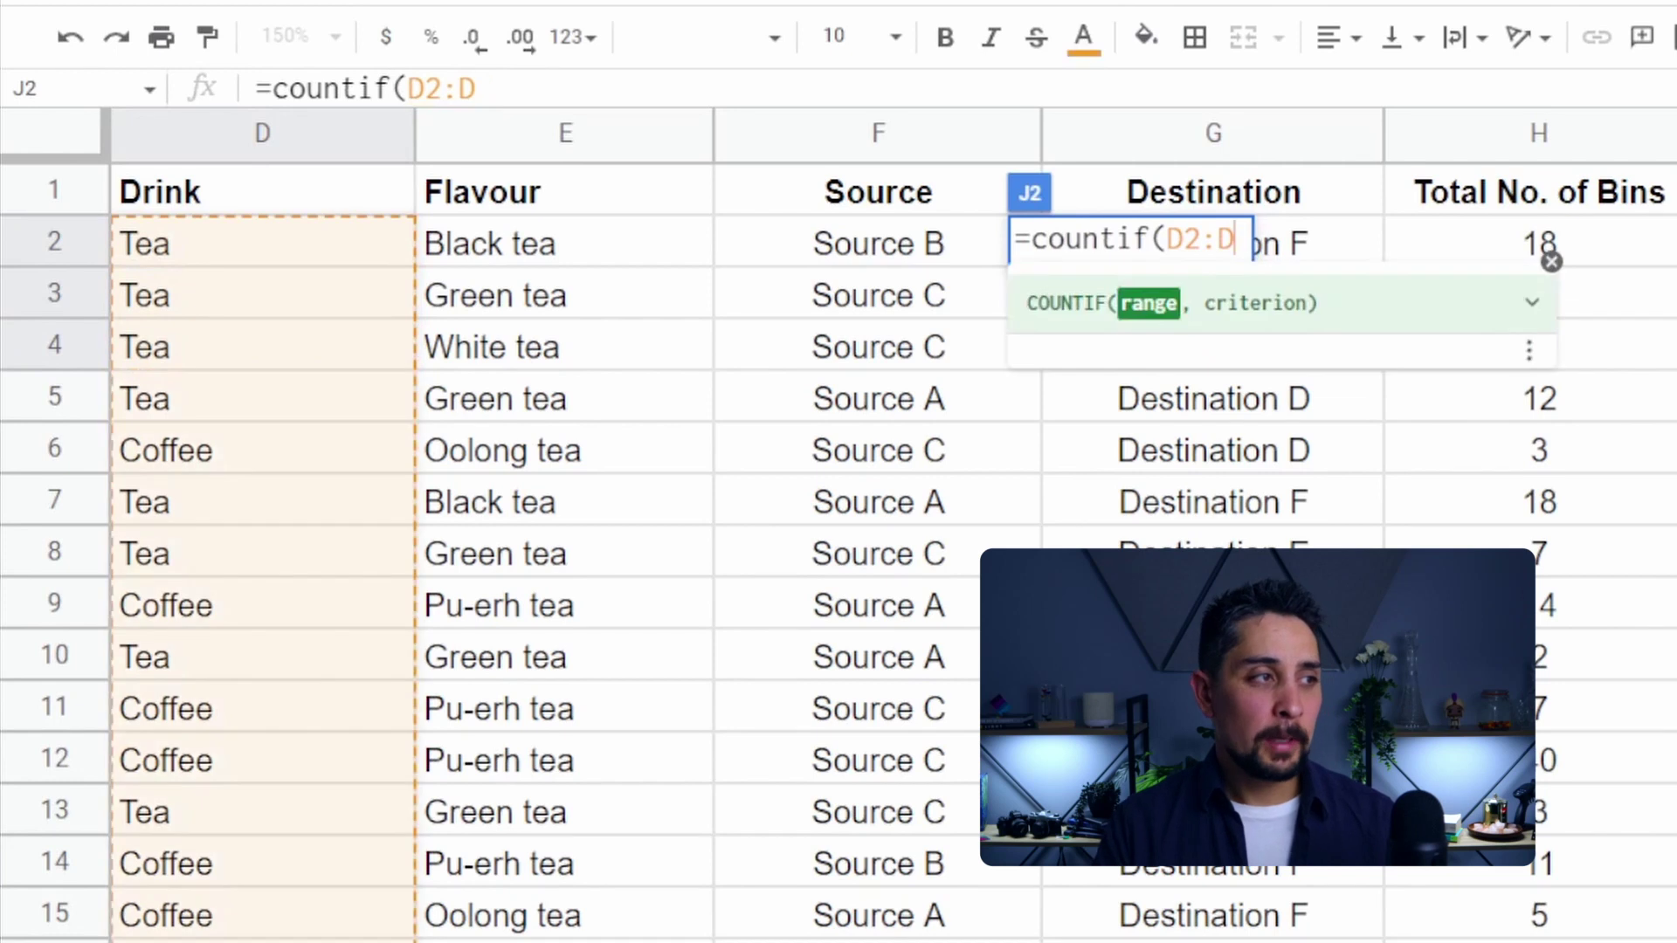
# - Complete the COUNTIF formula in J2 with "Tea" as the criterion for the range D2:D
pyautogui.write(',"Tea"')
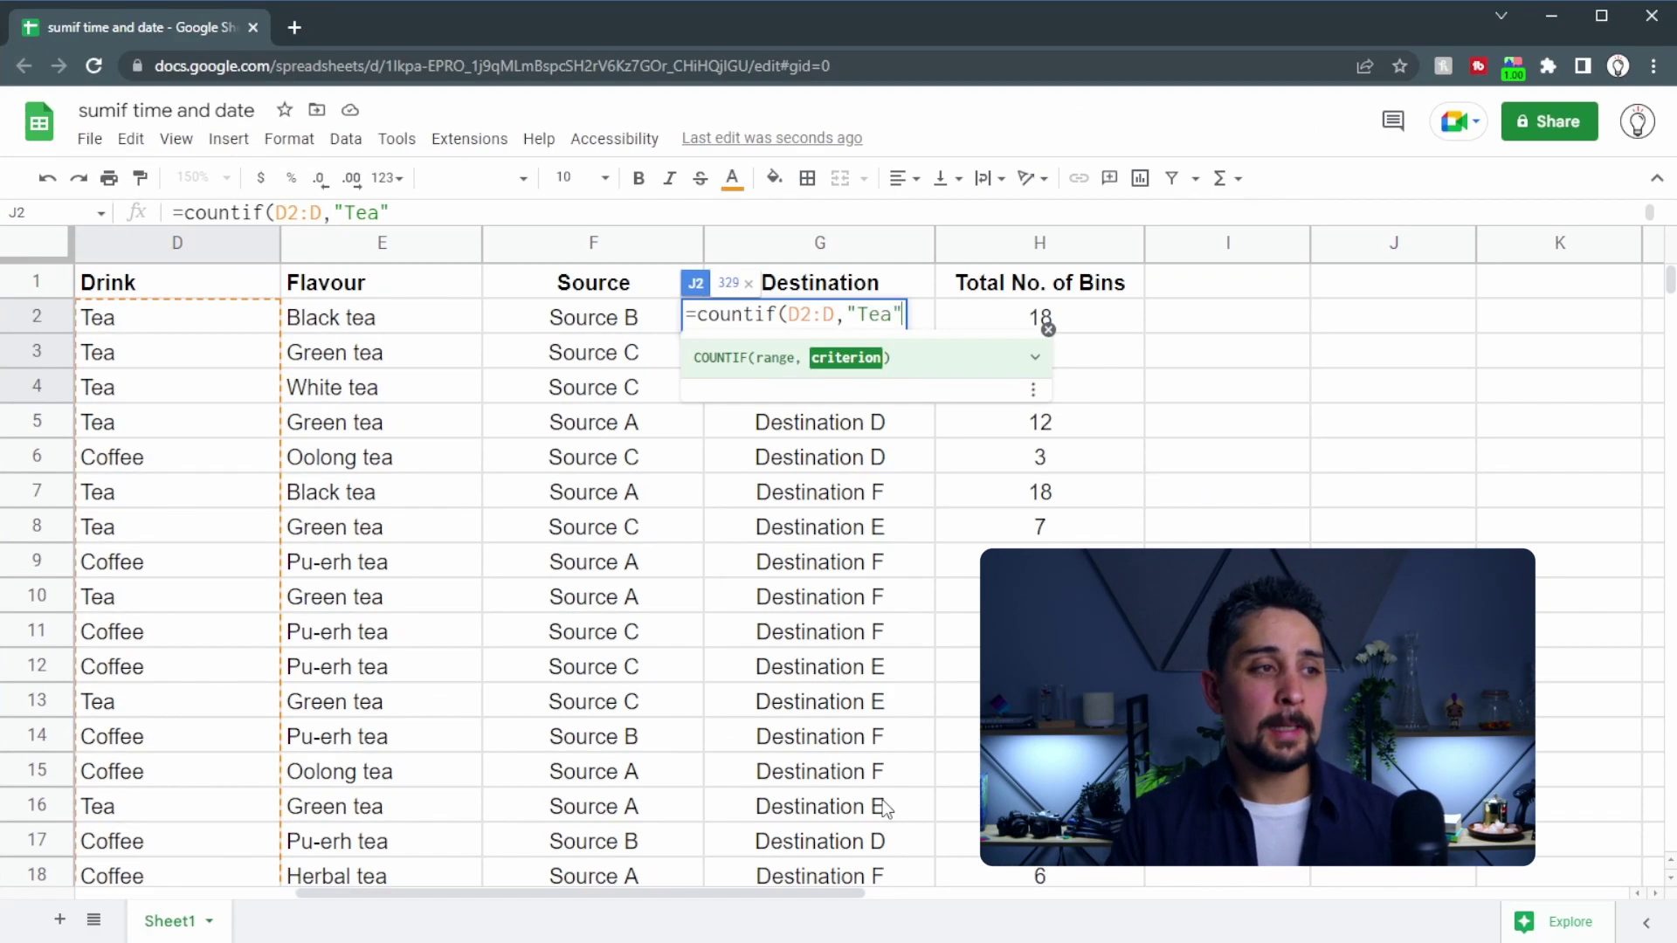
pyautogui.press('Tab')
pyautogui.hscroll(2, 886, 808)
pyautogui.press('Left')
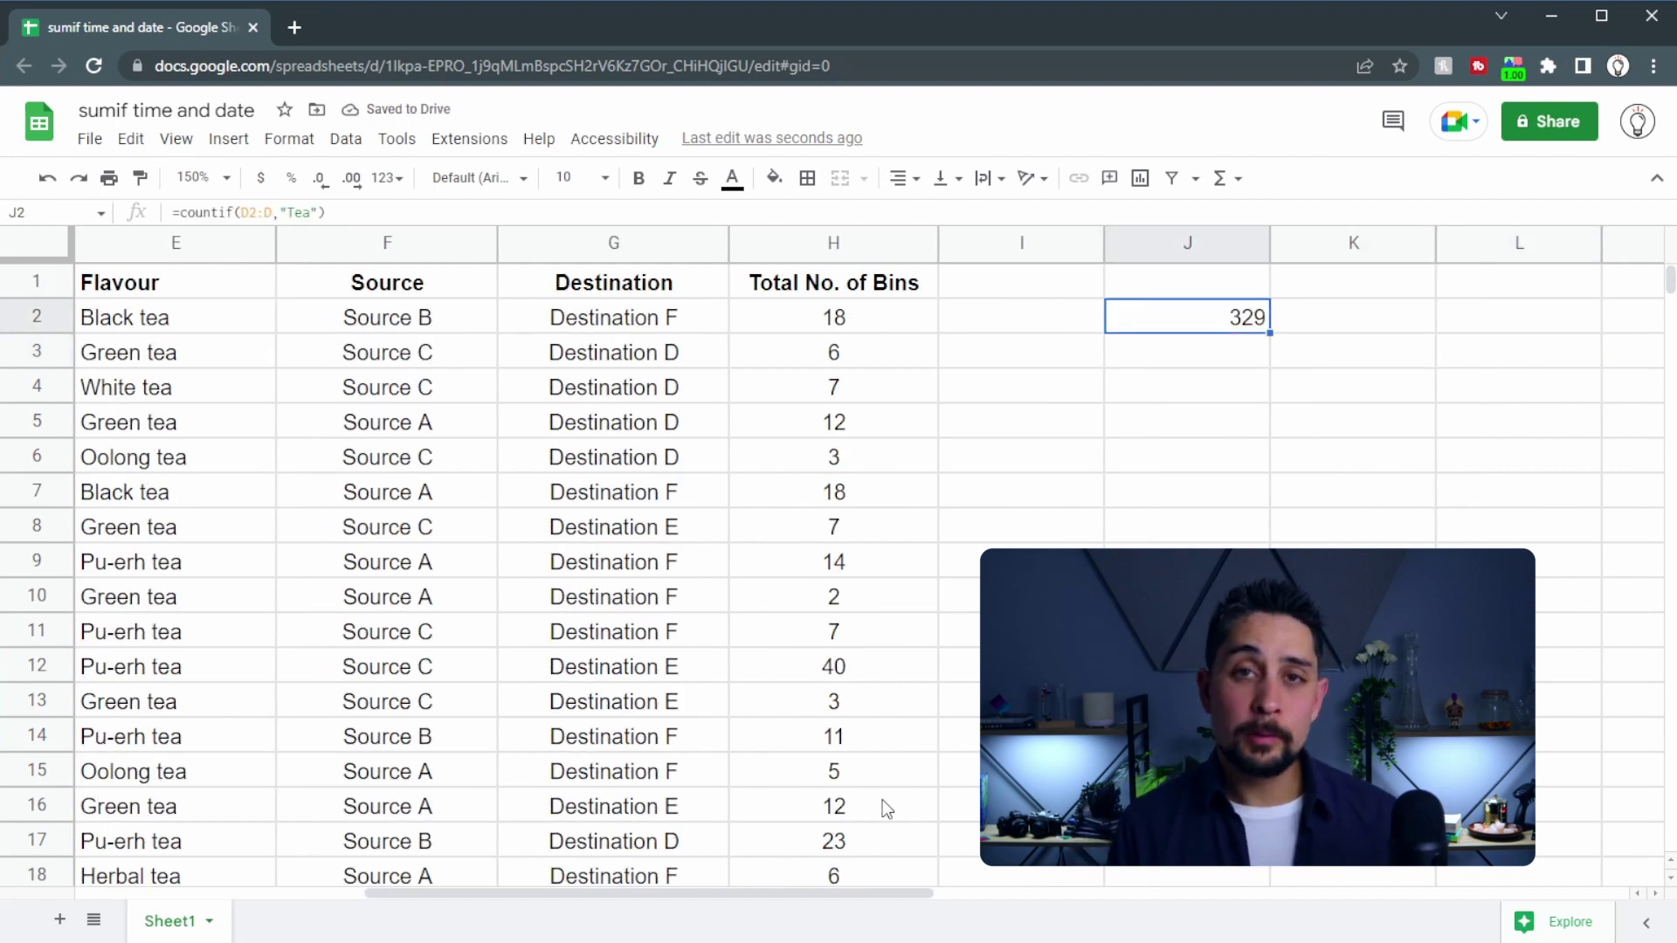
# - Change the criterion of the COUNTIF formula in J2 to "Coffee"
pyautogui.press('Return')
pyautogui.press('Left')
pyautogui.press('Left')
pyautogui.hotkey('ctrl', 'shift', 'Left')
pyautogui.write('Coffee')
pyautogui.press('Return')
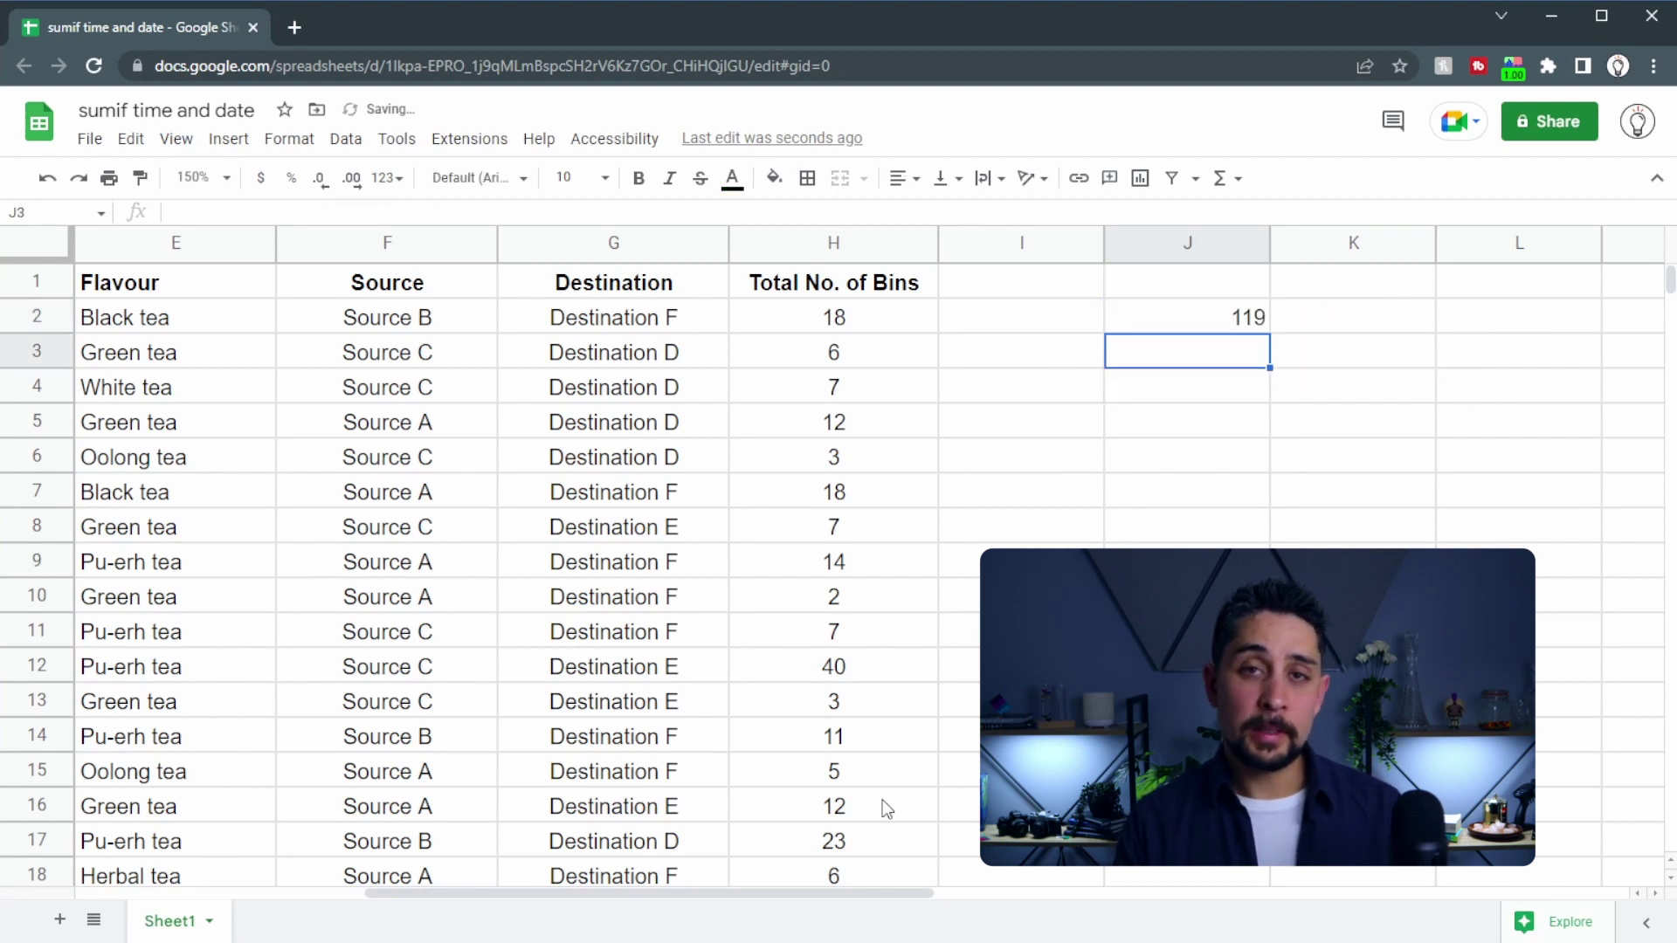
# - Change the criterion of the COUNTIF formula in J2 to "Hot Chocolate"
pyautogui.press('Up')
pyautogui.press('Return')
pyautogui.press('Left')
pyautogui.press('Left')
pyautogui.hotkey('ctrl', 'shift', 'Left')
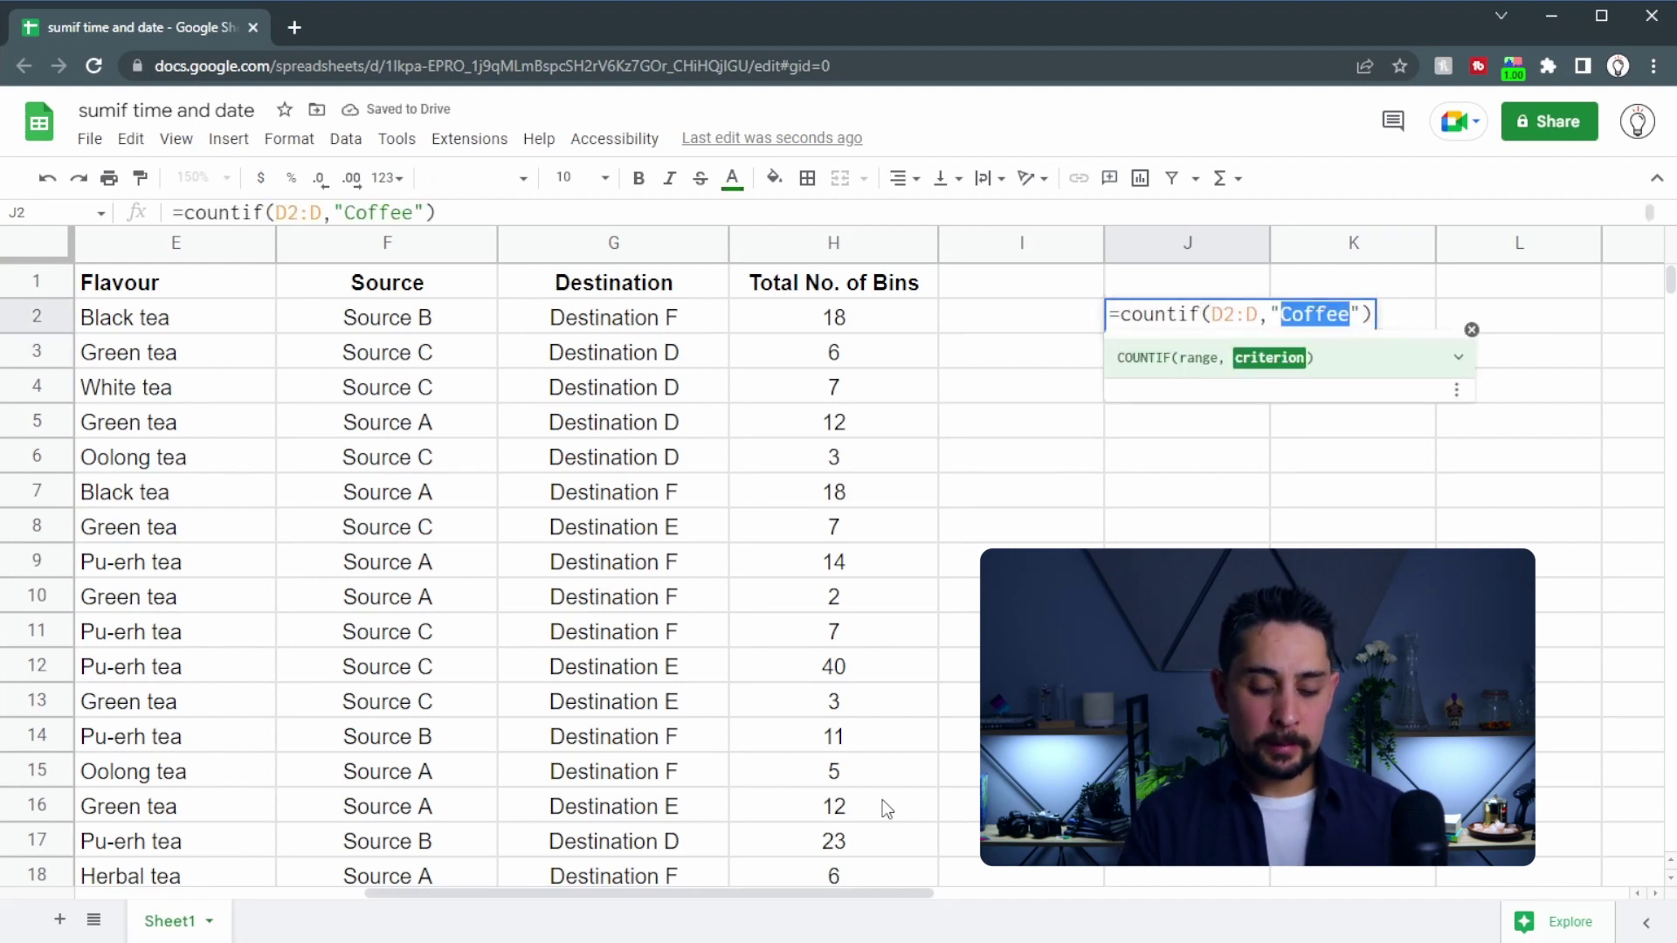
pyautogui.write('Hot Chocolate')
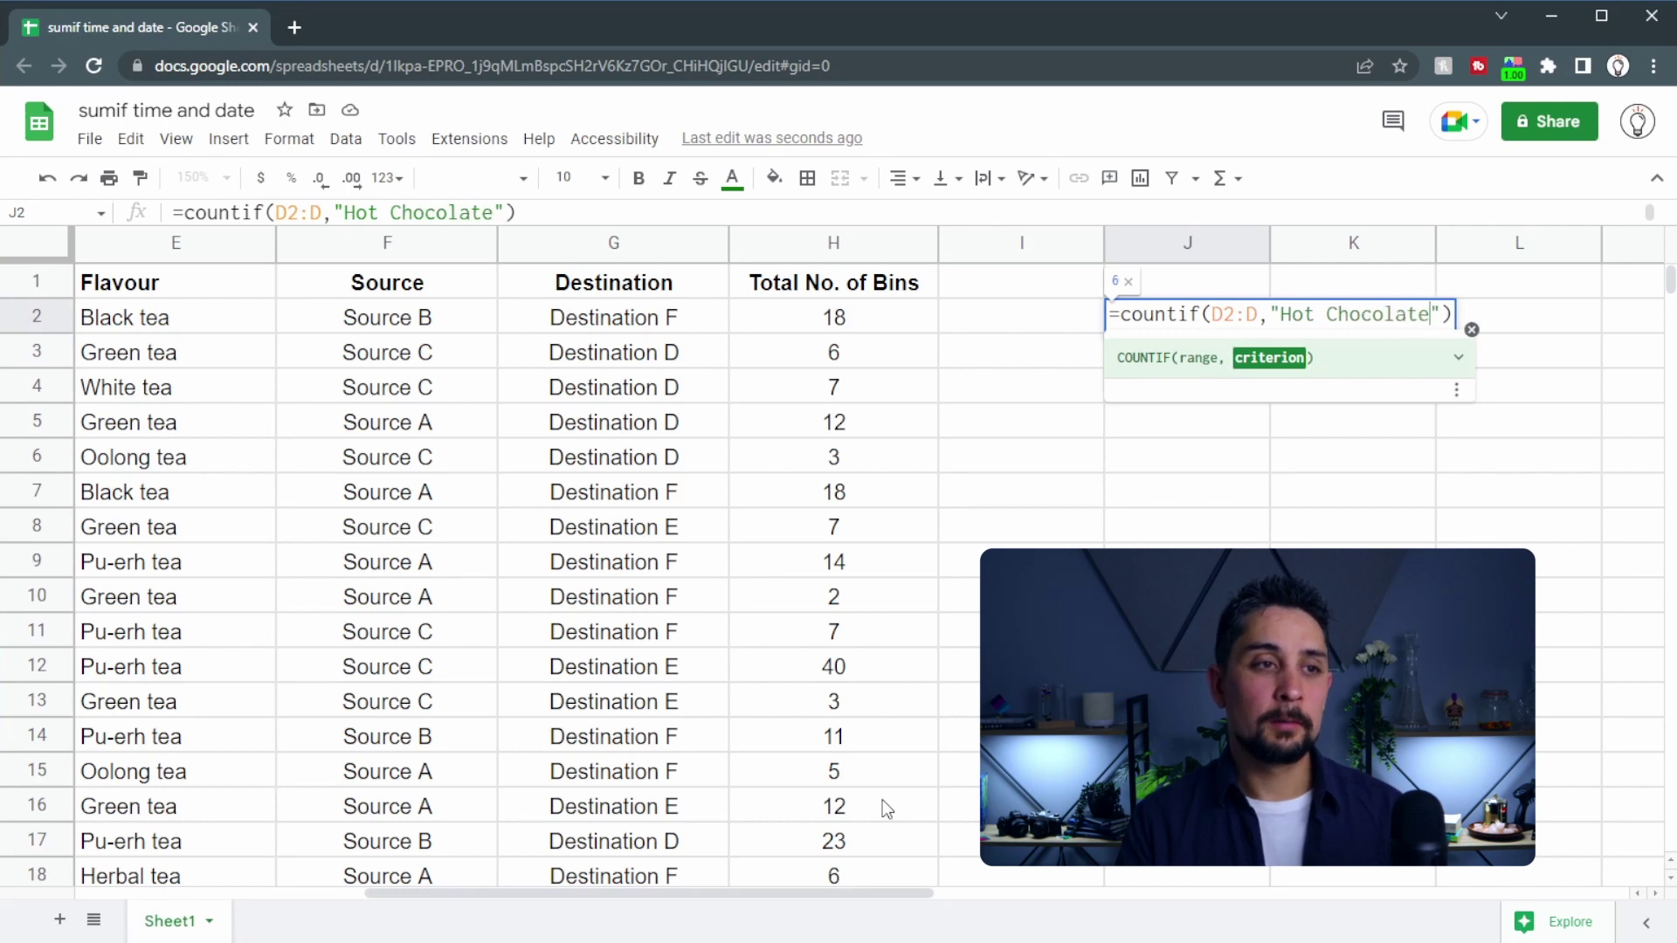
pyautogui.press('Return')
pyautogui.press('Up')
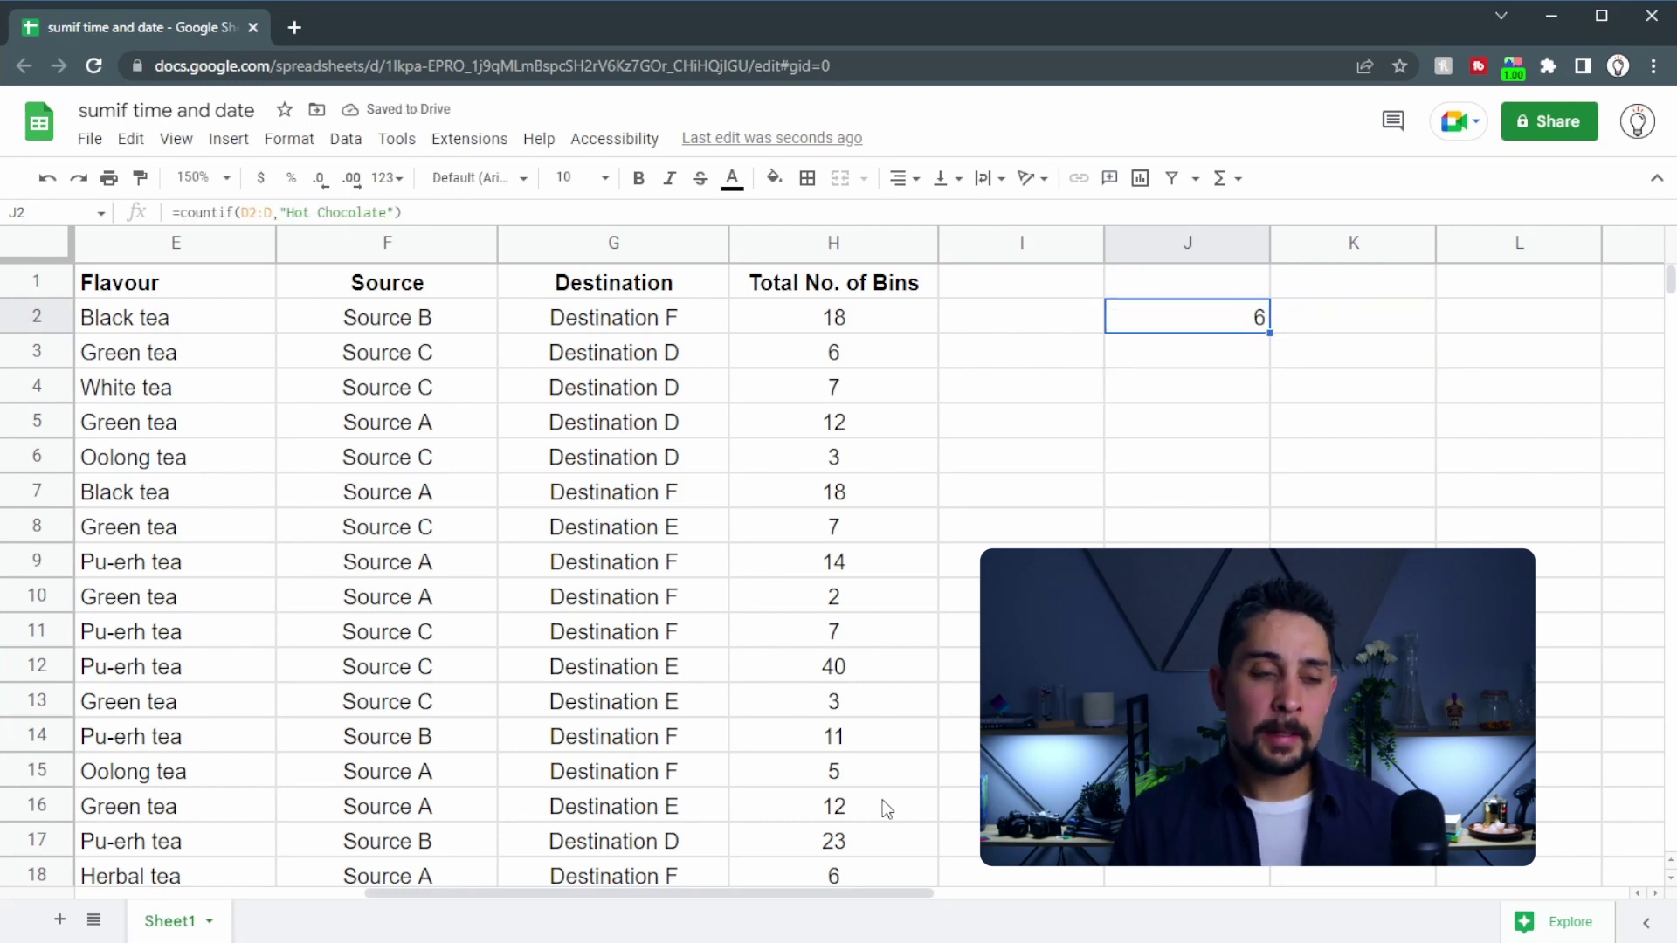
# - Move the COUNTIF formula from J2 to K2
pyautogui.press('F2')
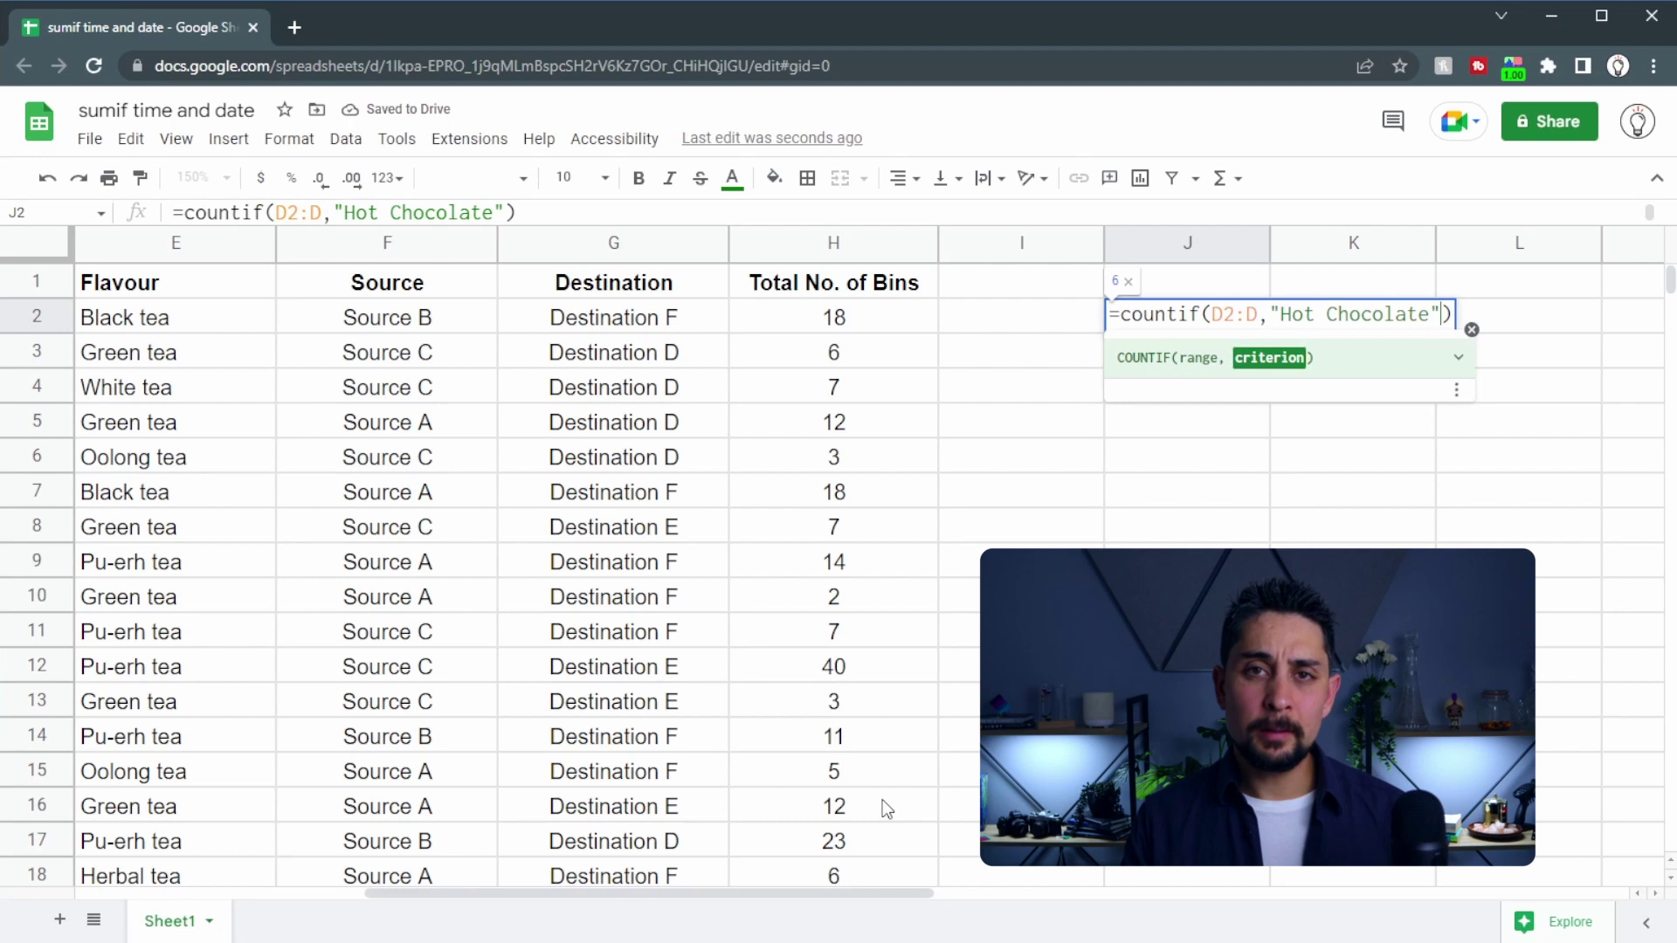
pyautogui.press('Escape')
pyautogui.hotkey('ctrl', 'x')
pyautogui.press('Right')
pyautogui.hotkey('ctrl', 'v')
pyautogui.press('Left')
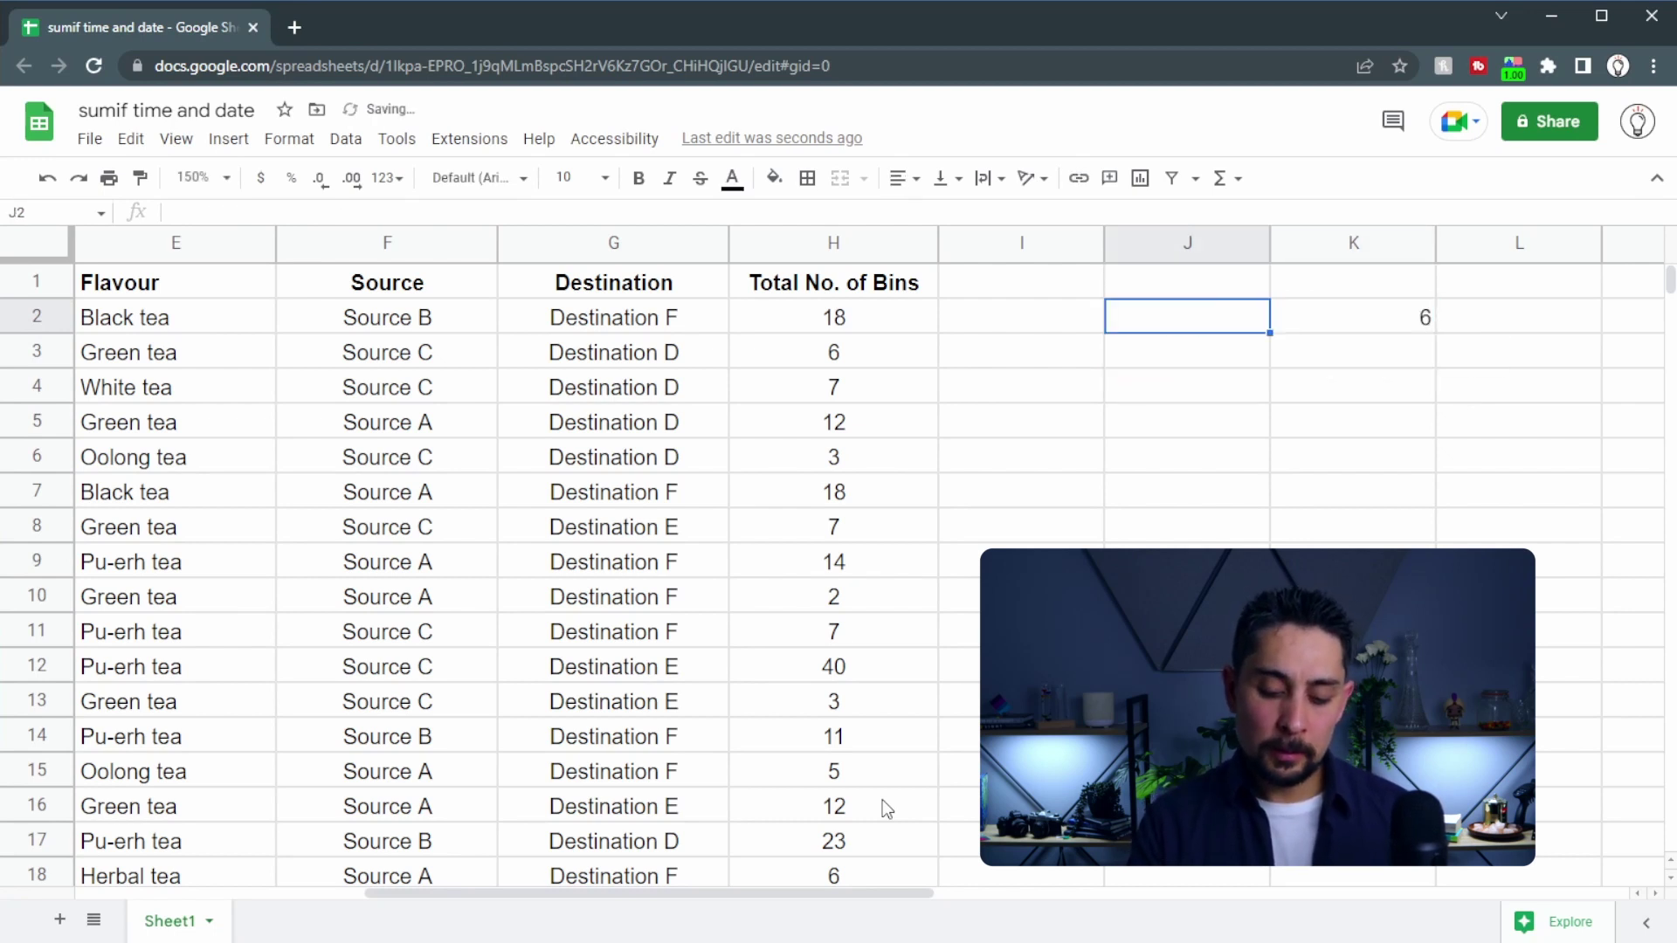
# - Label cell J1 "Beverage:" and enter "Hot Chocolate" in K1 beside it
pyautogui.press('Up')
pyautogui.write('Beverage:')
pyautogui.press('Tab')
pyautogui.write('Hot Chocolate')
pyautogui.press('Return')
# - Replace the quoted criterion in K2's COUNTIF formula with a reference to K1, and centre the cell's content
pyautogui.press('Right')
pyautogui.press('Return')
pyautogui.press('Left')
pyautogui.hotkey('ctrl', 'shift', 'Left')
pyautogui.hotkey('ctrl', 'shift', 'Left')
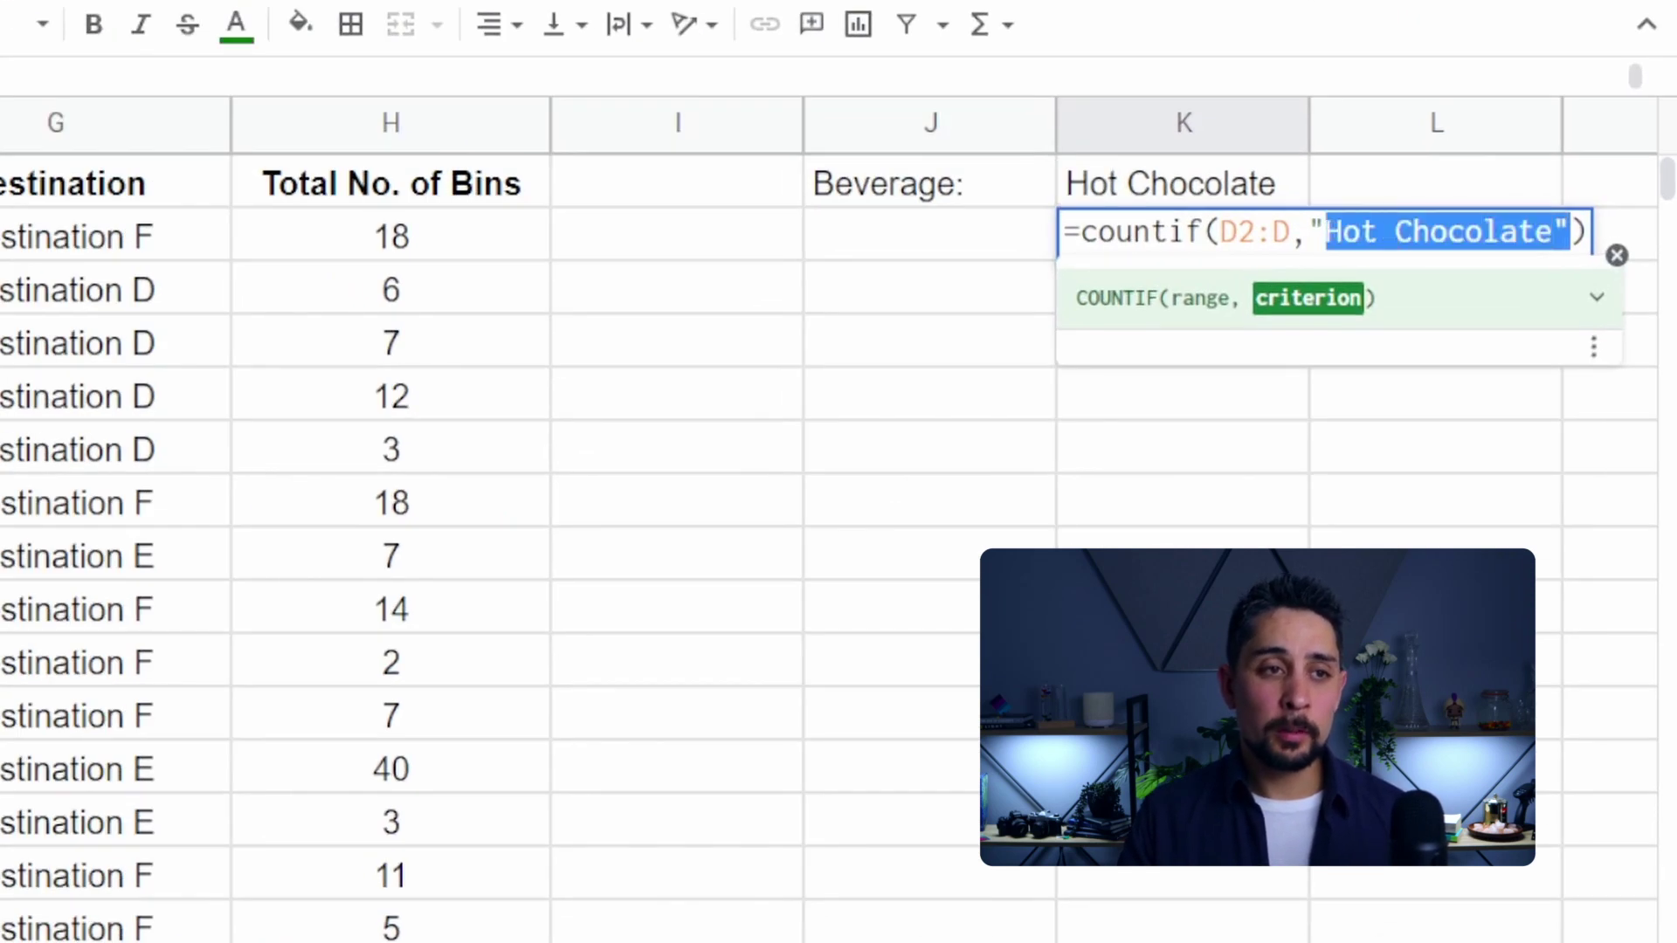
pyautogui.hotkey('shift', 'Left')
pyautogui.write('K1')
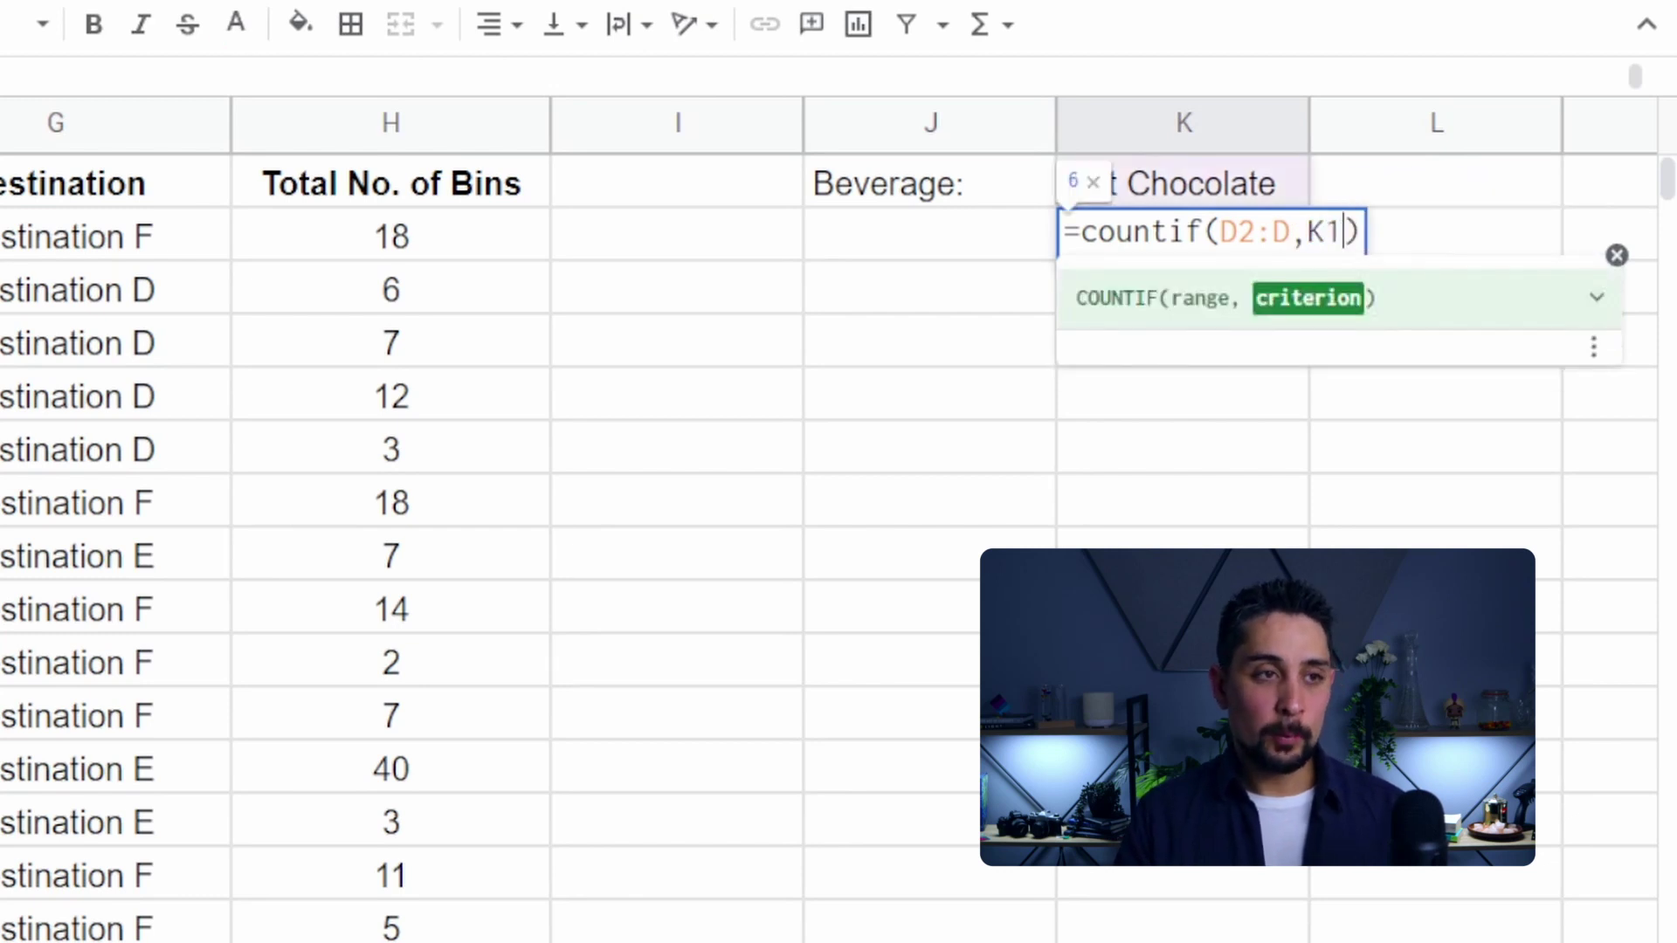
pyautogui.press('Return')
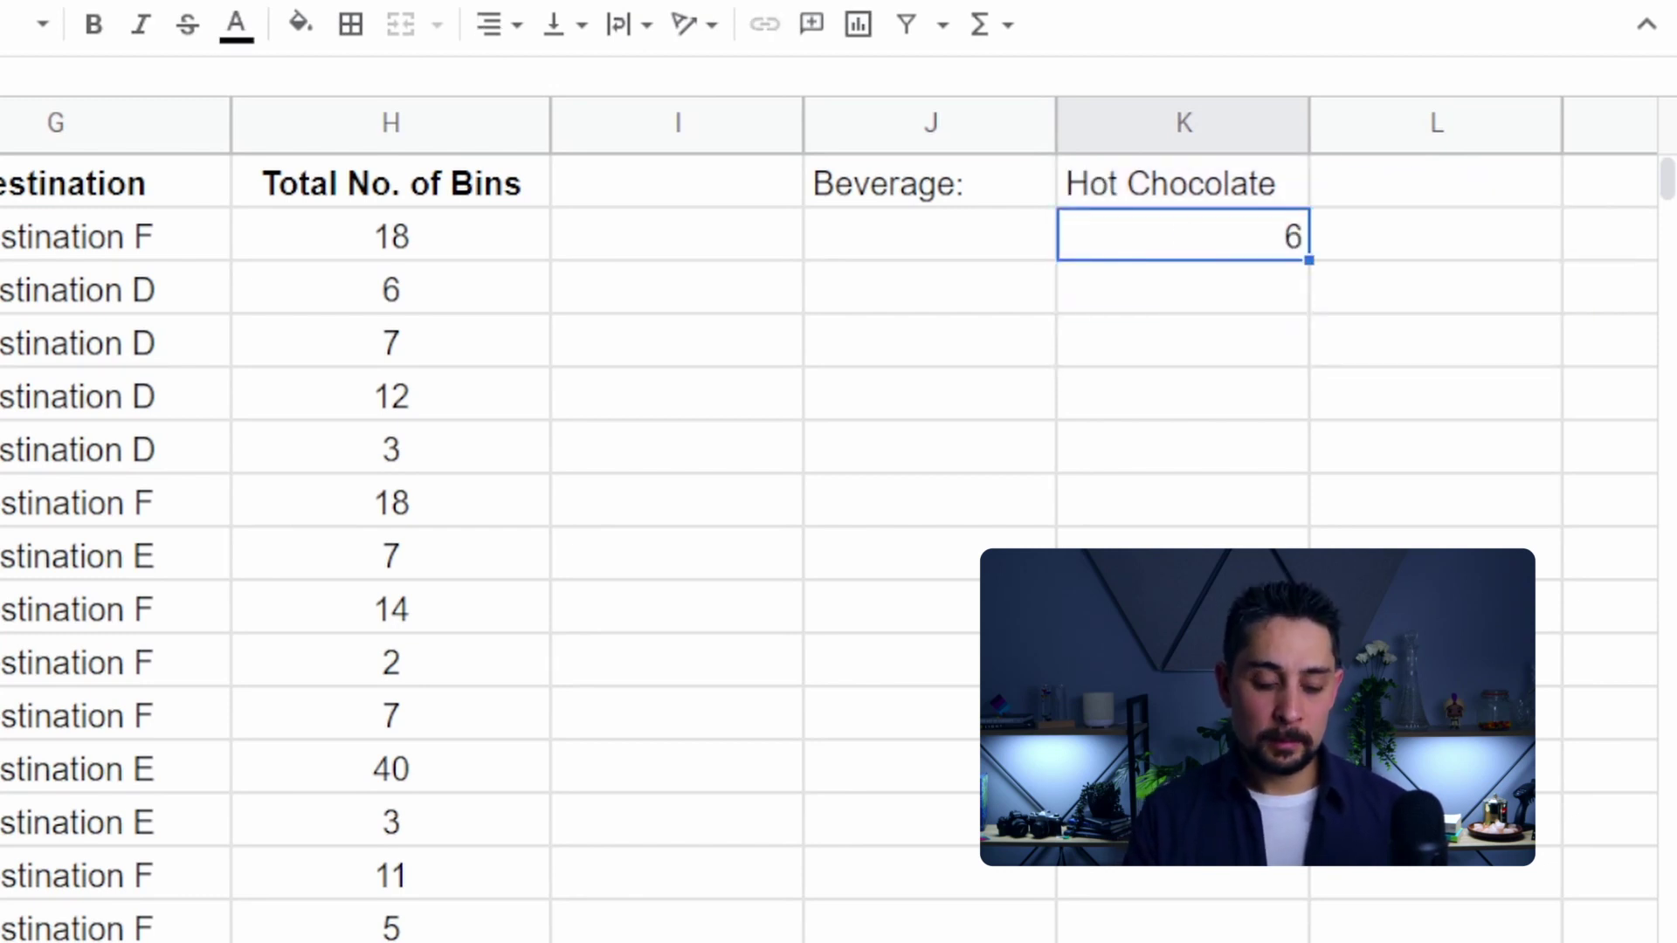
pyautogui.hotkey('ctrl', 'shift', 'e')
# - Test the cell-driven count by setting the beverage in K1 to Coffee and after that to Tea
pyautogui.press('Up')
pyautogui.write('Coffee')
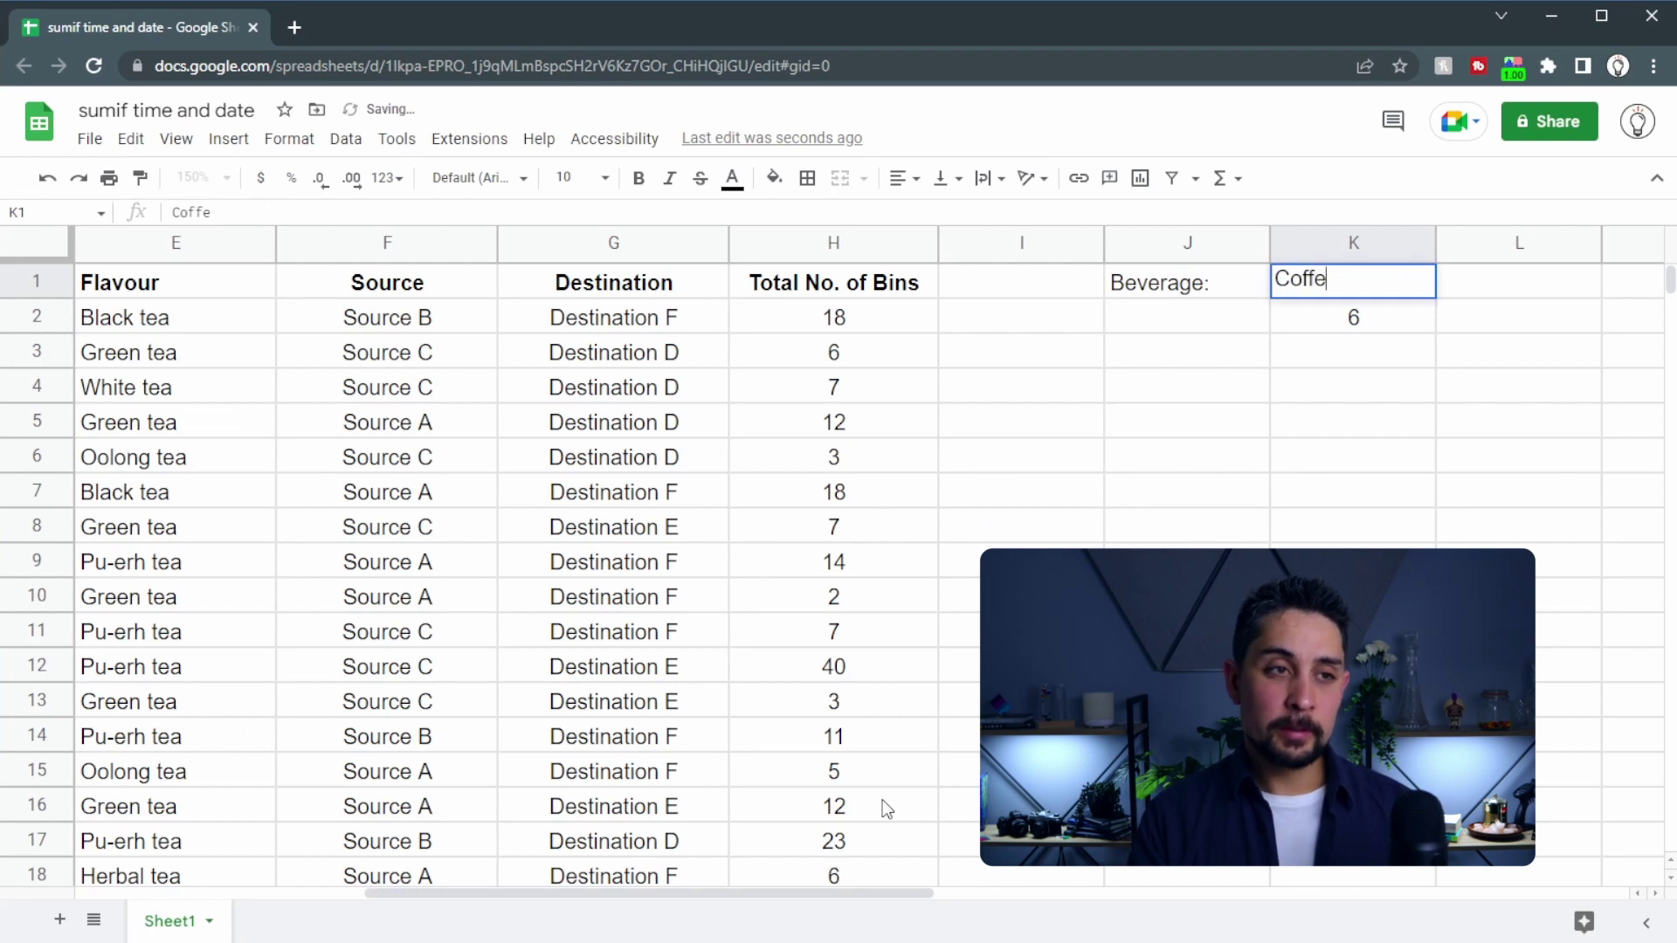
pyautogui.press('Return')
pyautogui.press('Up')
pyautogui.write('Tea')
pyautogui.press('Return')
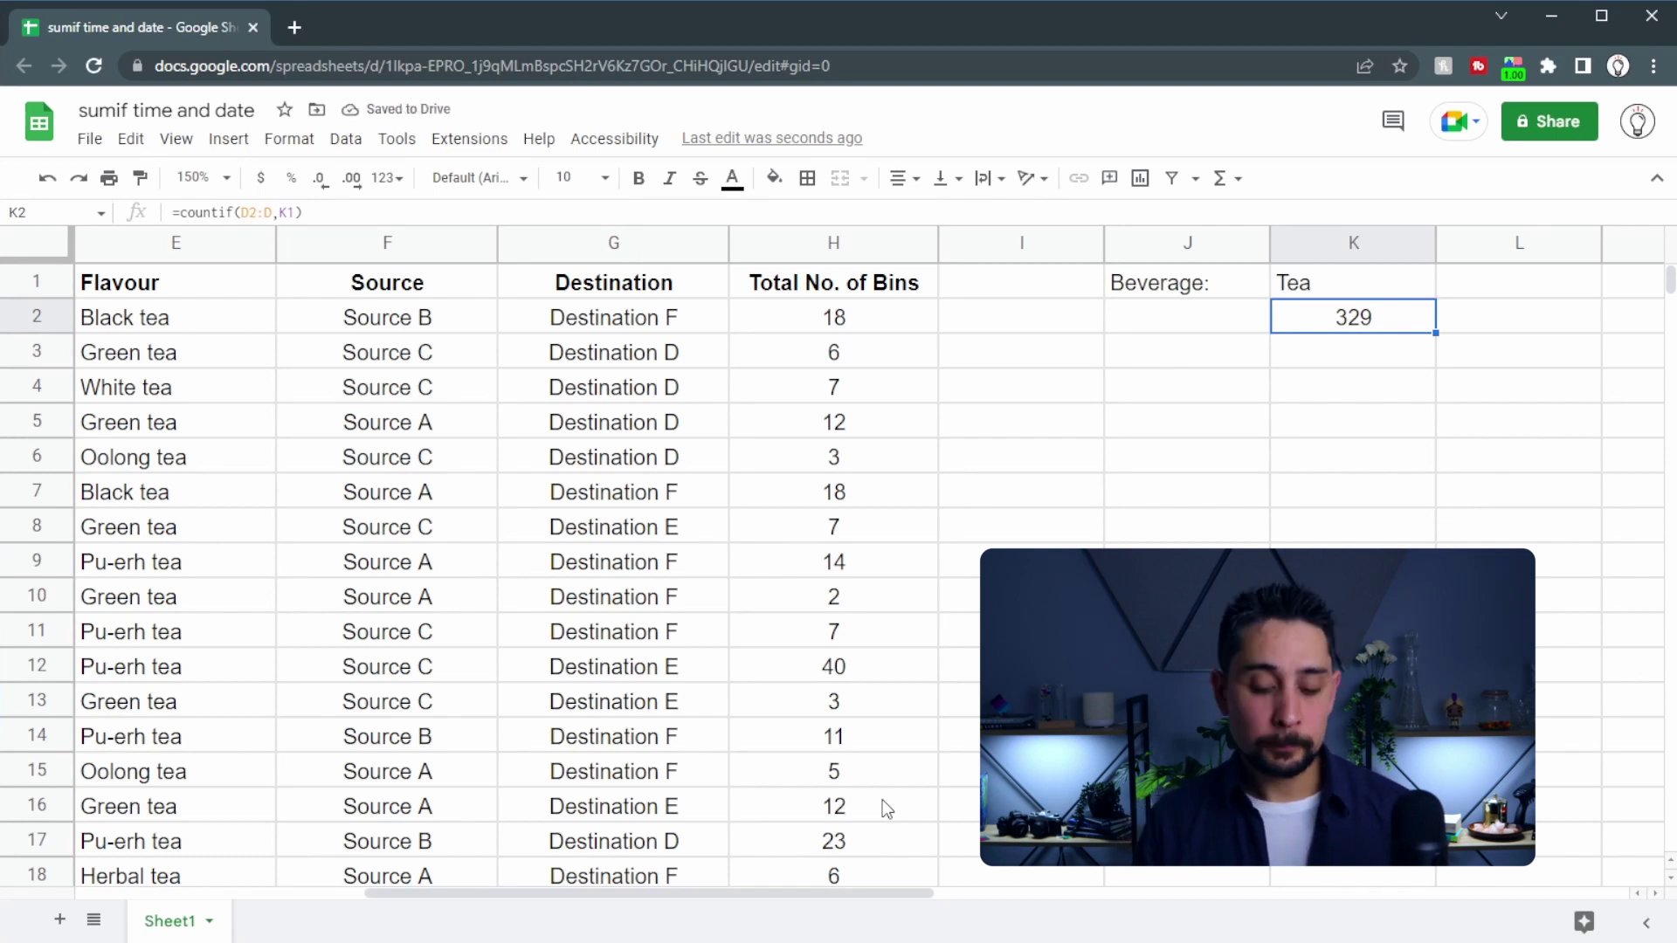
# - Start a SUMIFS formula in J4 with the open-ended bins column H2:H as the sum range
pyautogui.press('Down')
pyautogui.press('Down')
pyautogui.press('Left')
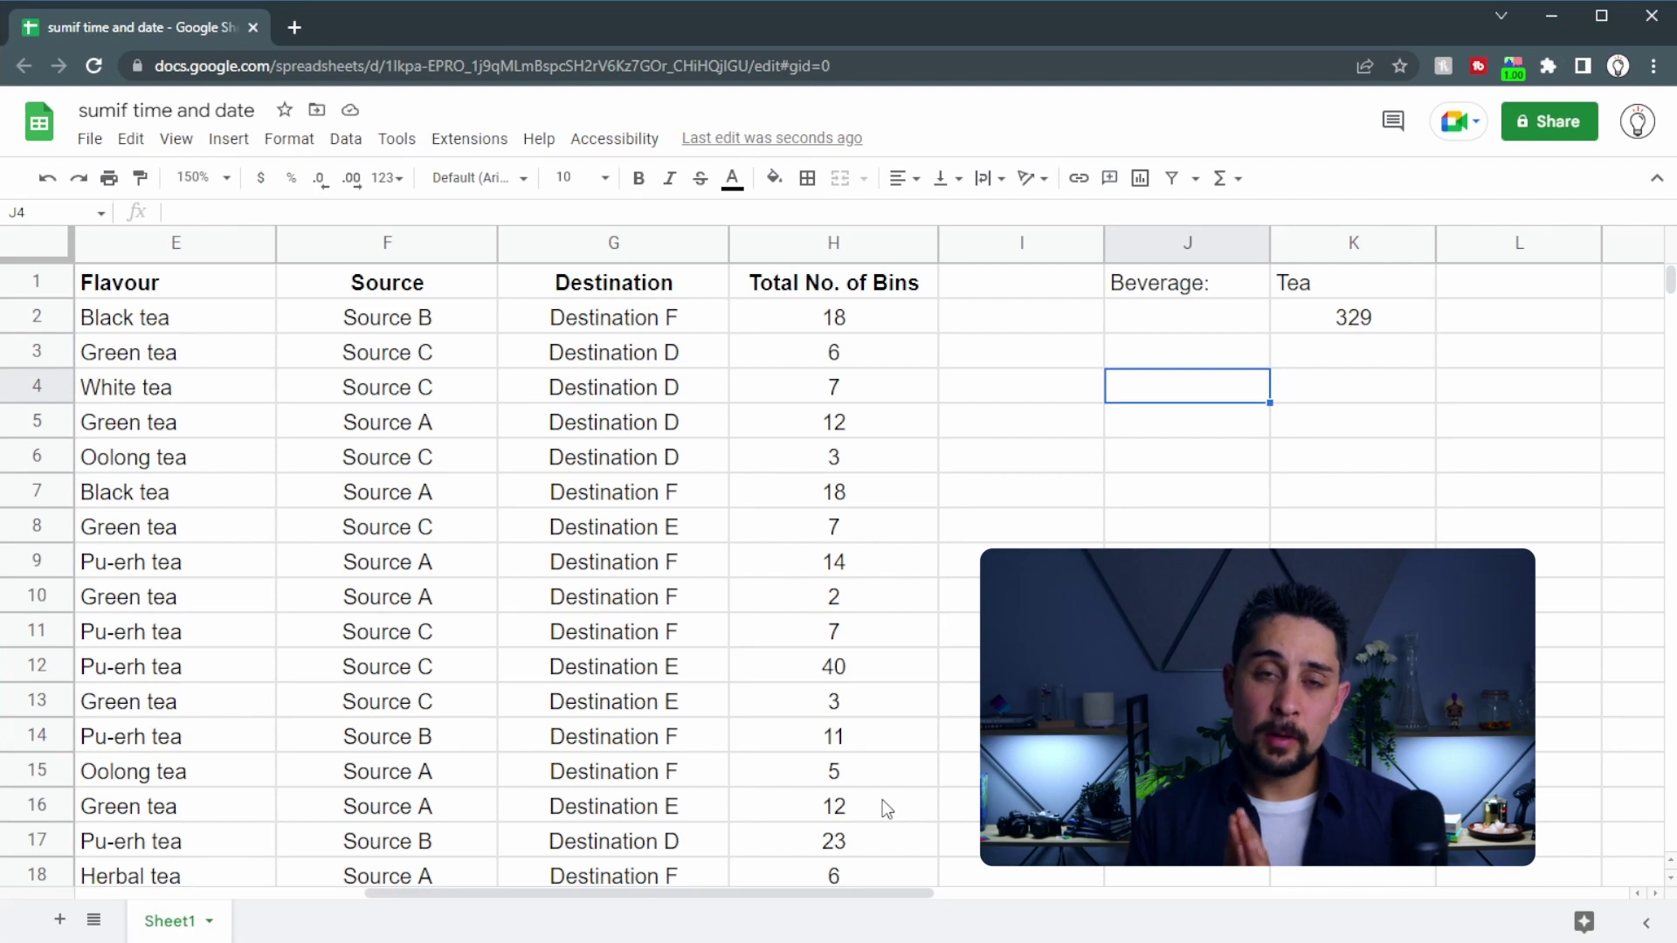
pyautogui.write('=sumifs(')
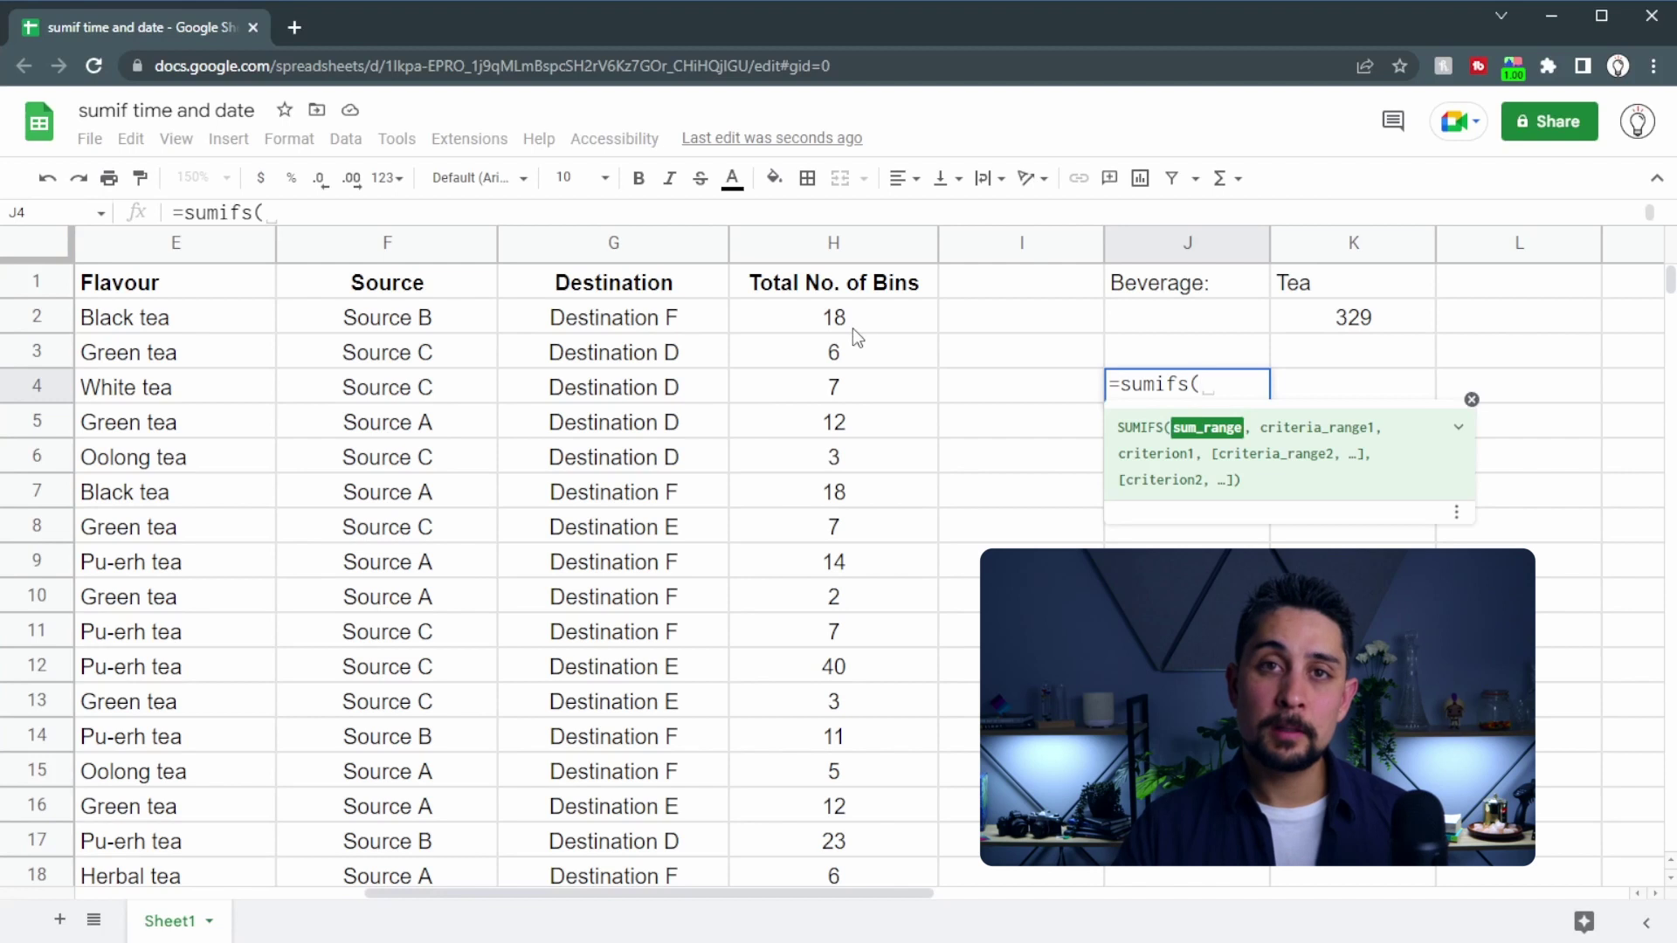
pyautogui.moveTo(853, 328); pyautogui.dragTo(847, 419)
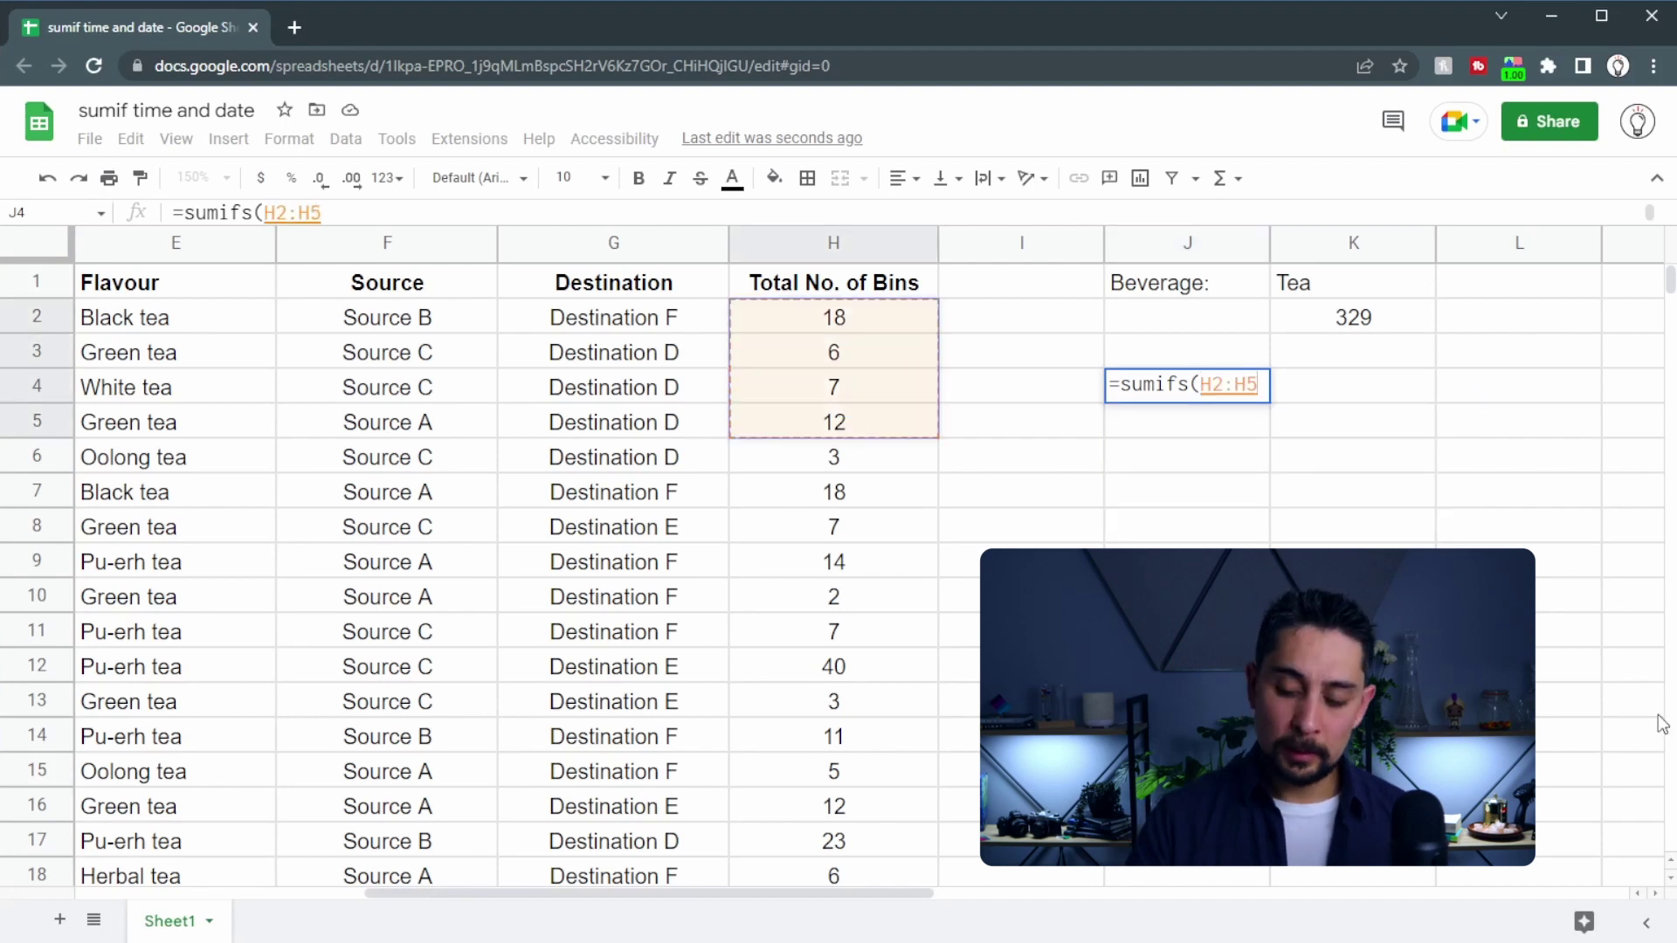
pyautogui.press('BackSpace')
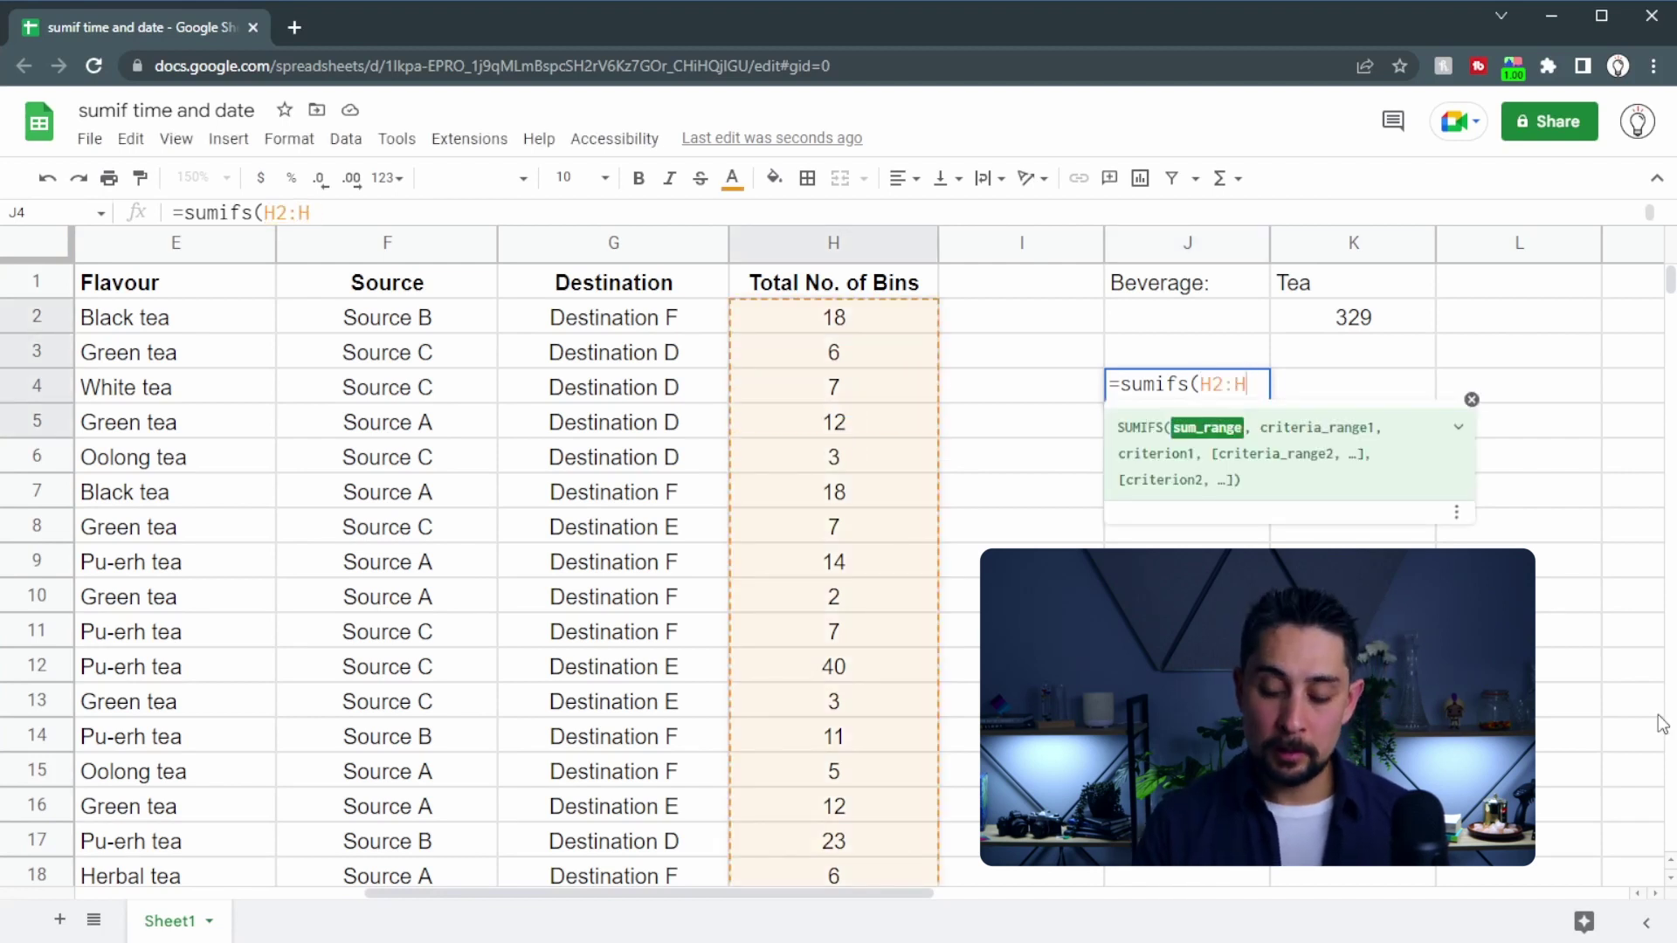
pyautogui.write(',')
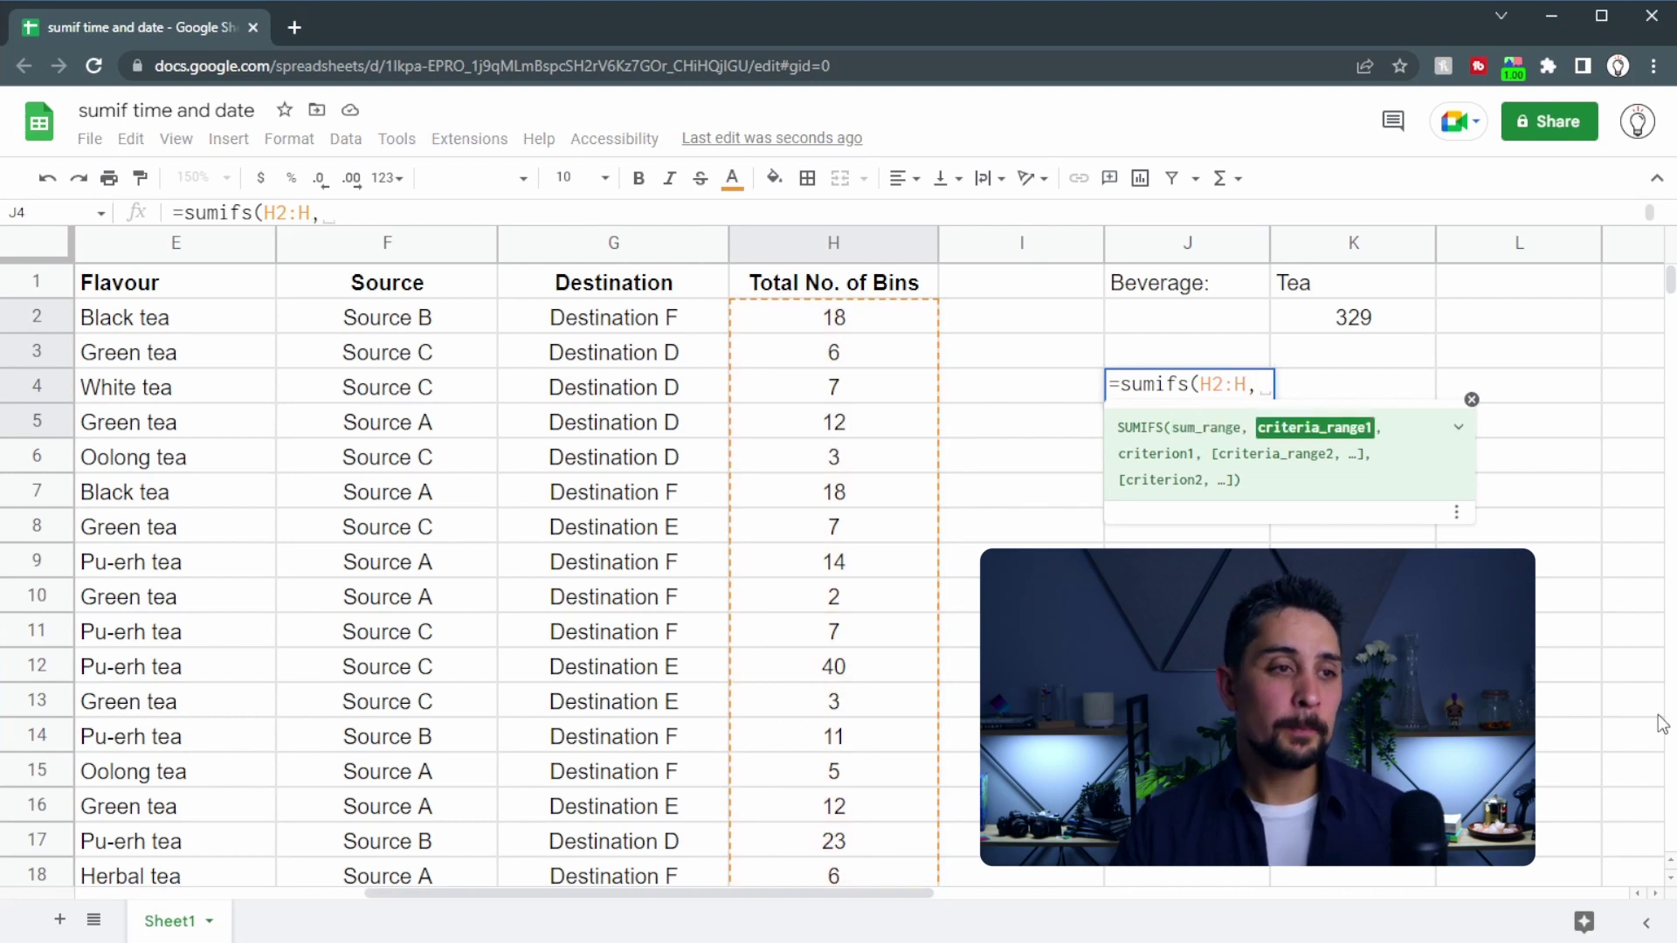
# - Finish the SUMIFS formula with criteria range D2:D and criterion "Tea", and place it in K4
pyautogui.moveTo(709, 895); pyautogui.dragTo(622, 900)
pyautogui.moveTo(463, 320); pyautogui.dragTo(446, 459)
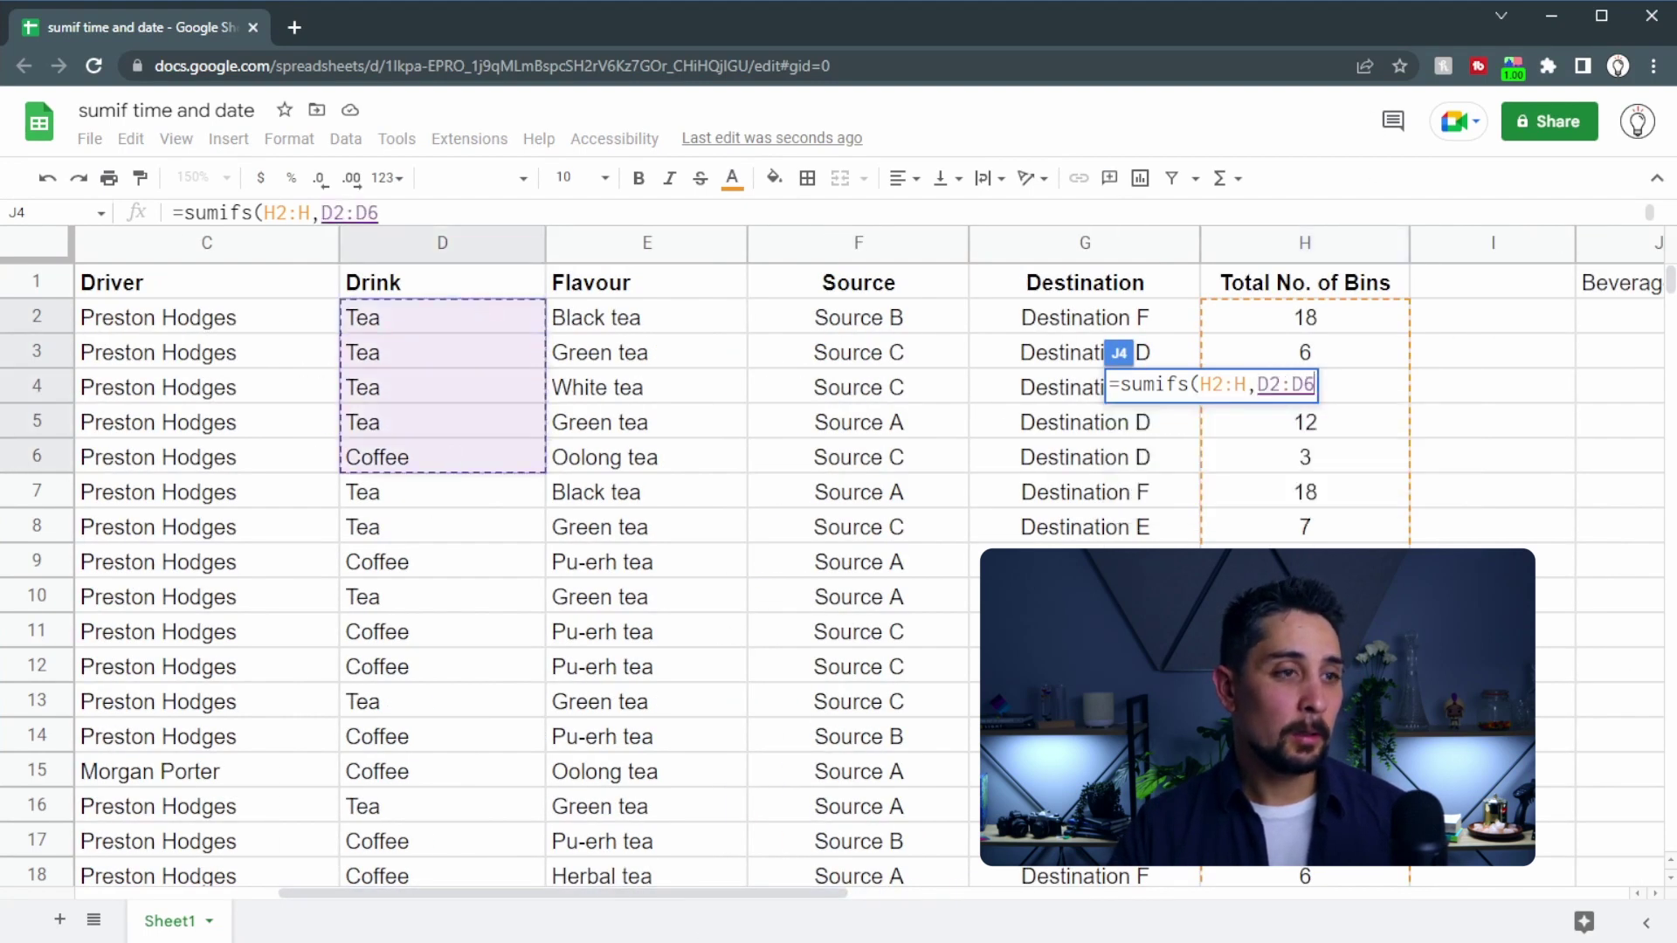
pyautogui.press('BackSpace')
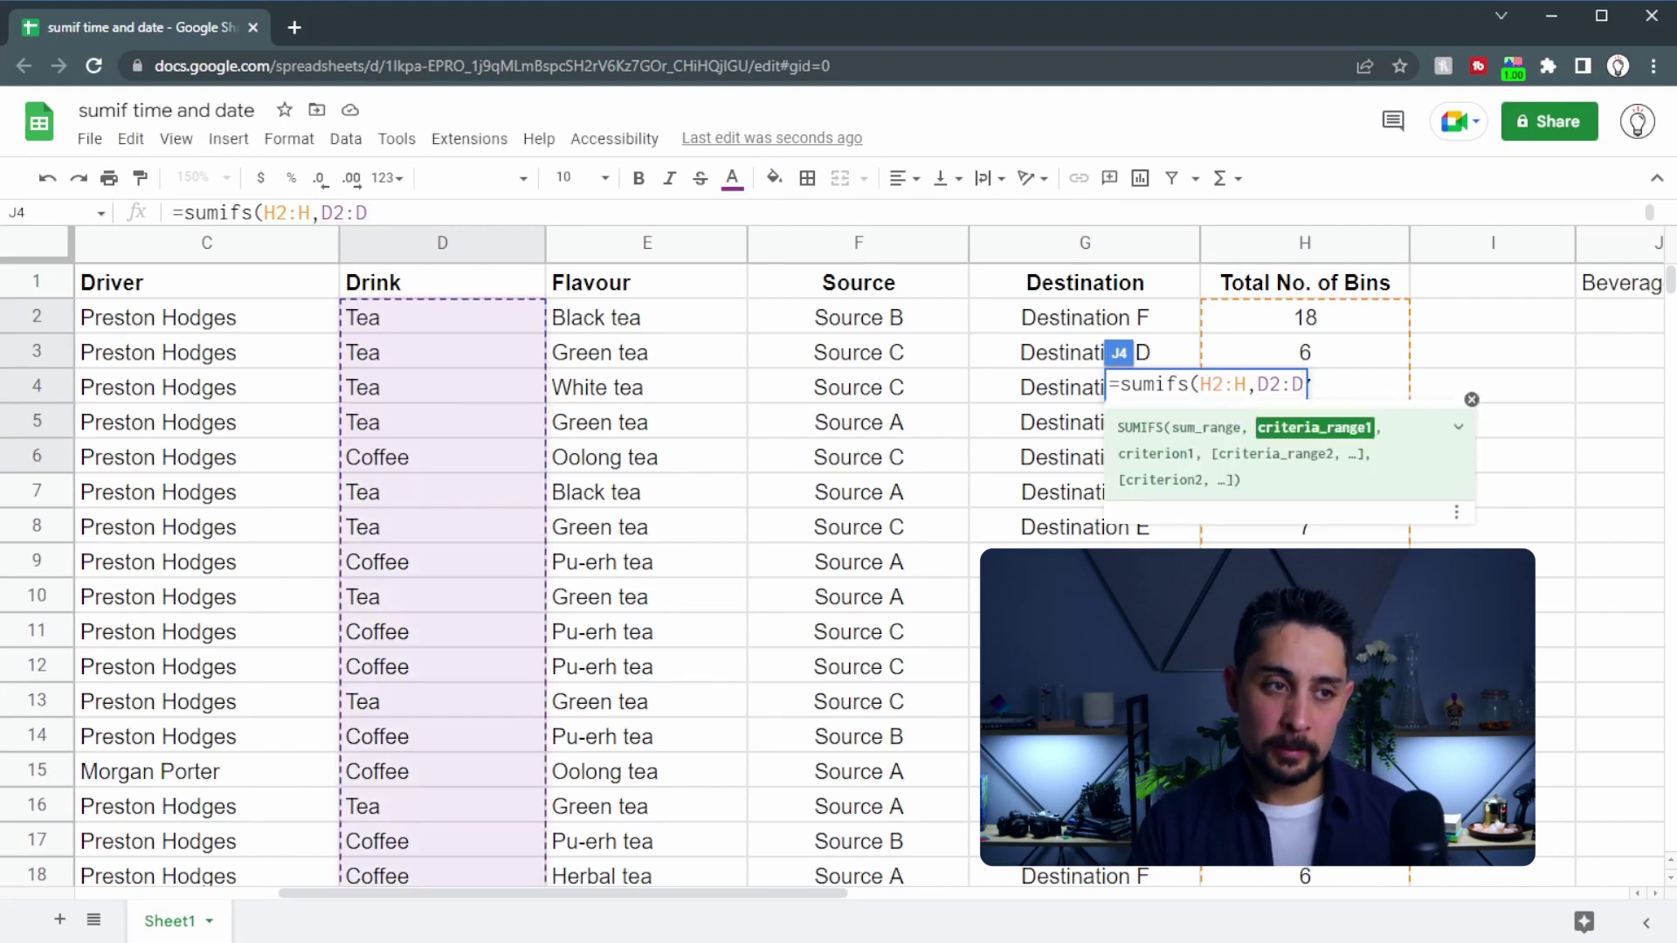
pyautogui.write(',"tea')
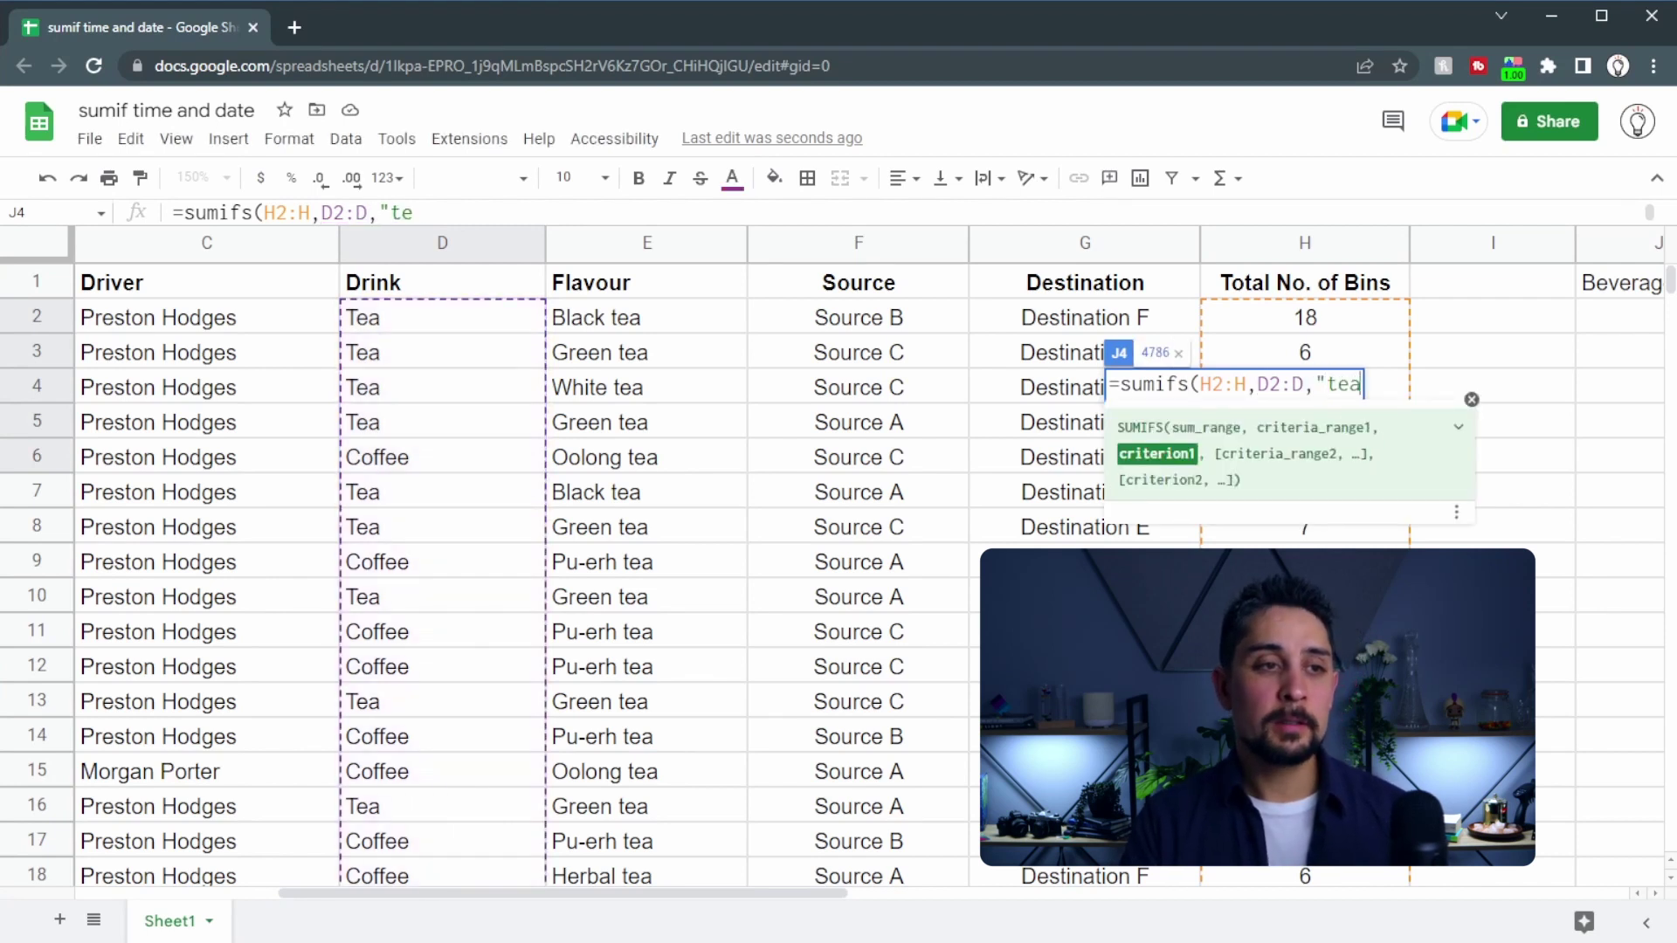
pyautogui.press('BackSpace')
pyautogui.press('BackSpace')
pyautogui.write('Tea"')
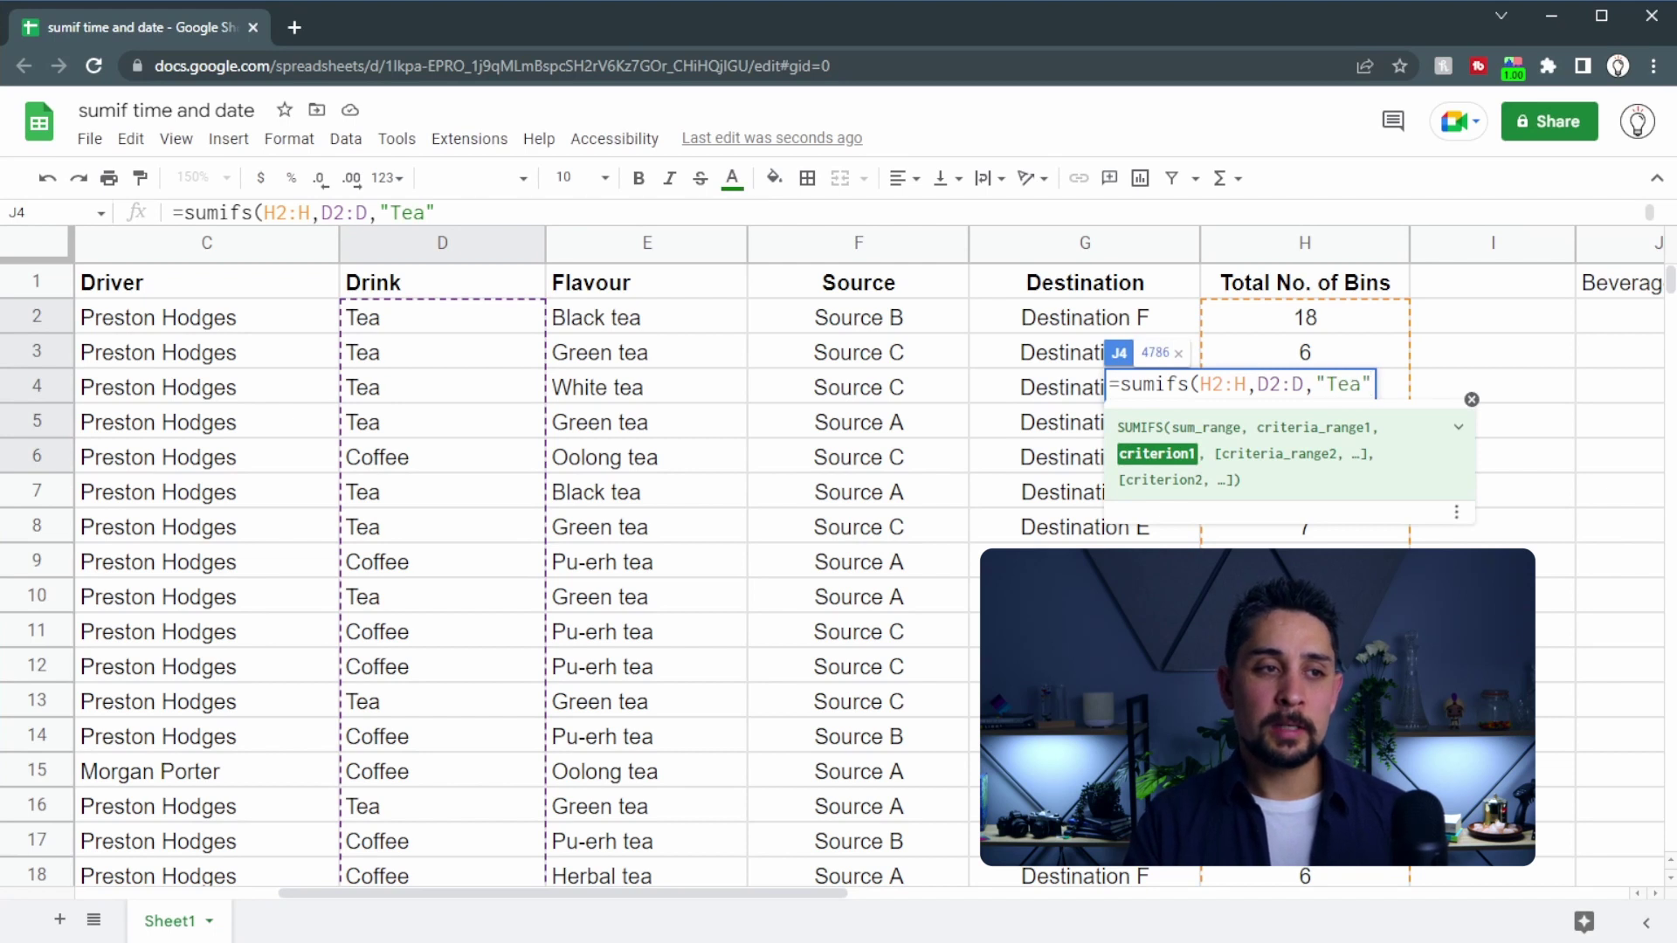
pyautogui.press('Return')
pyautogui.press('Up')
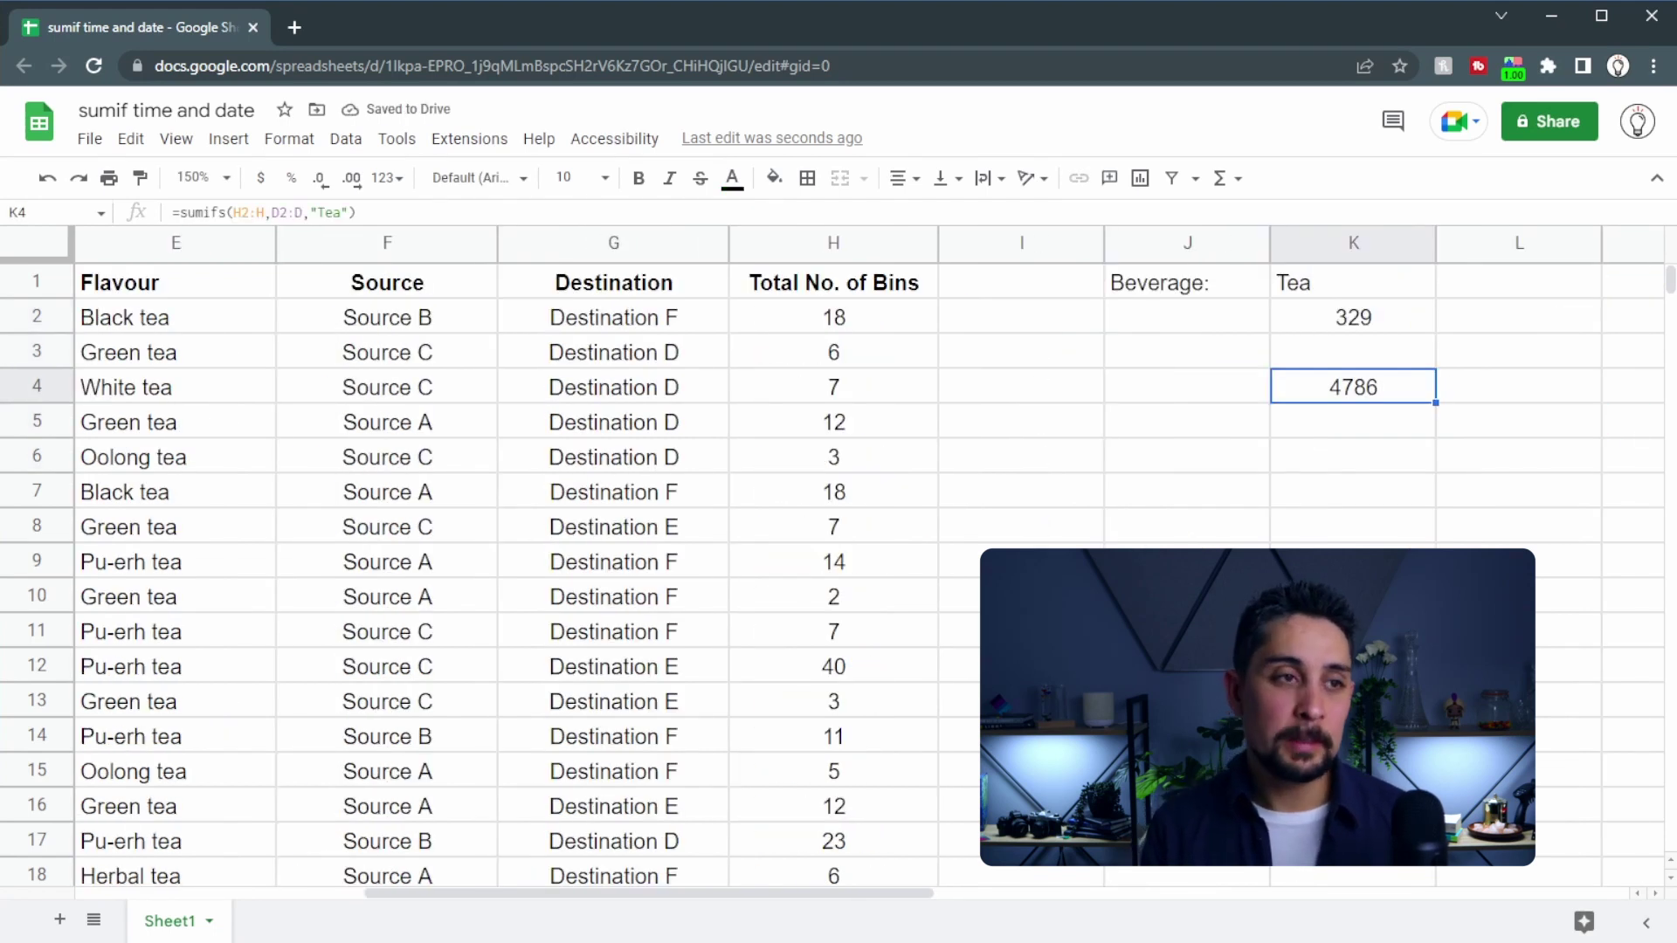
# - Replace the "Tea" criterion in K4's SUMIFS formula with a reference to the beverage cell K1
pyautogui.press('Return')
pyautogui.press('Left')
pyautogui.hotkey('shift', 'Left')
pyautogui.hotkey('shift', 'Left')
pyautogui.hotkey('shift', 'Left')
pyautogui.hotkey('shift', 'Left')
pyautogui.hotkey('shift', 'Left')
pyautogui.press('BackSpace')
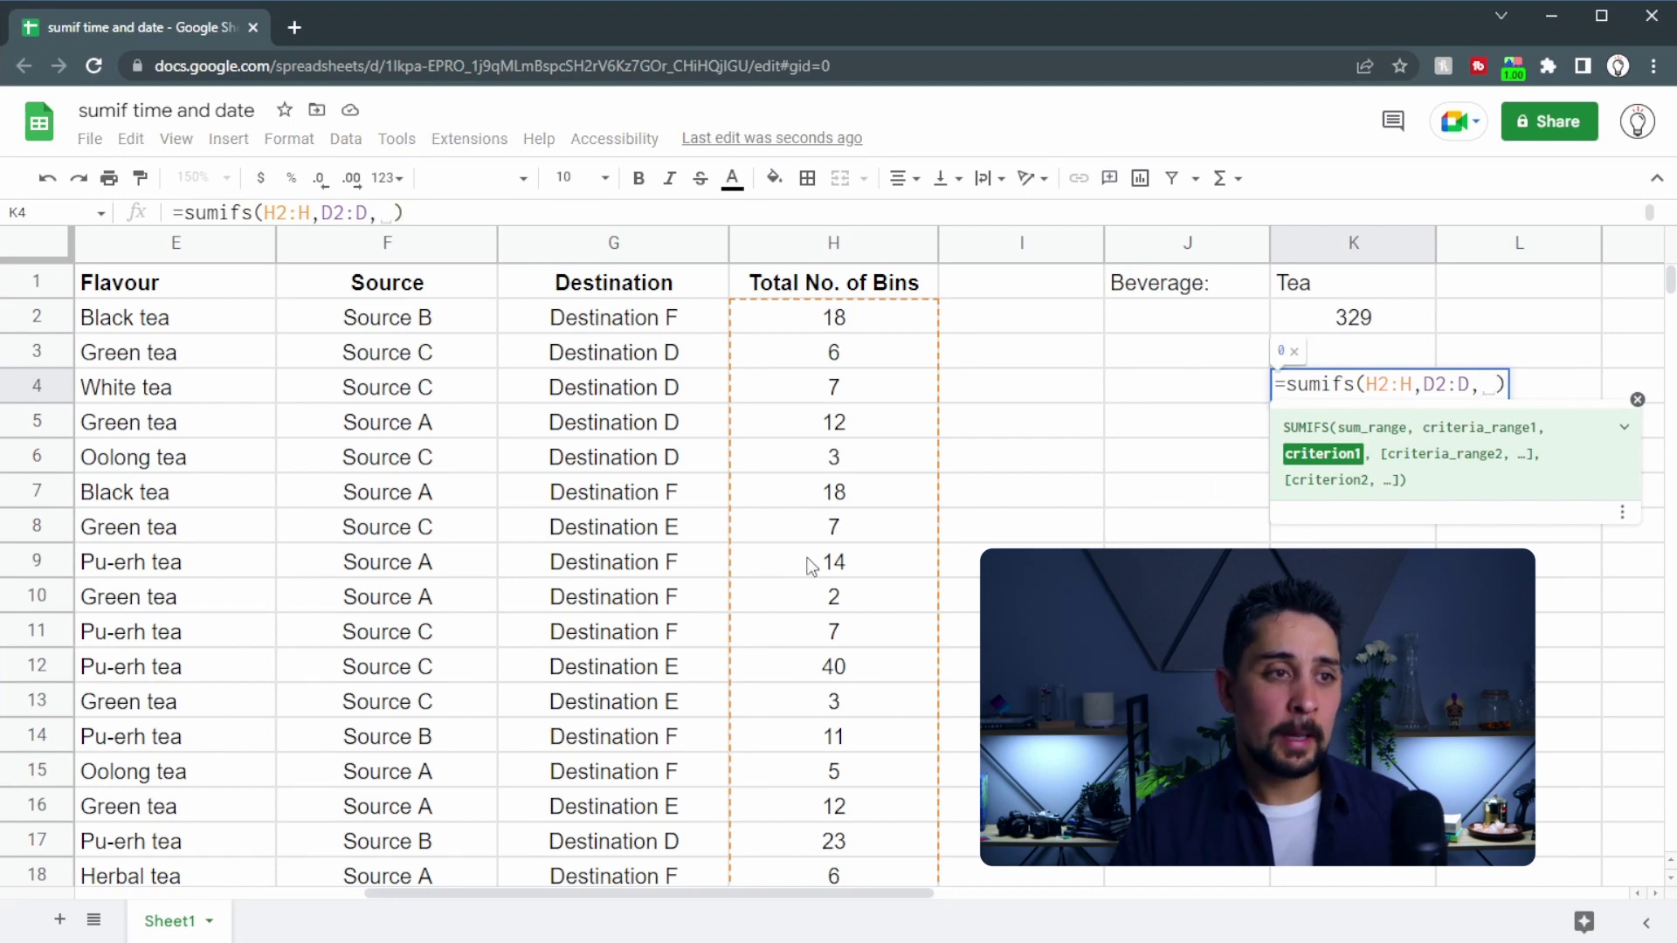
pyautogui.click(1310, 282)
pyautogui.press('Return')
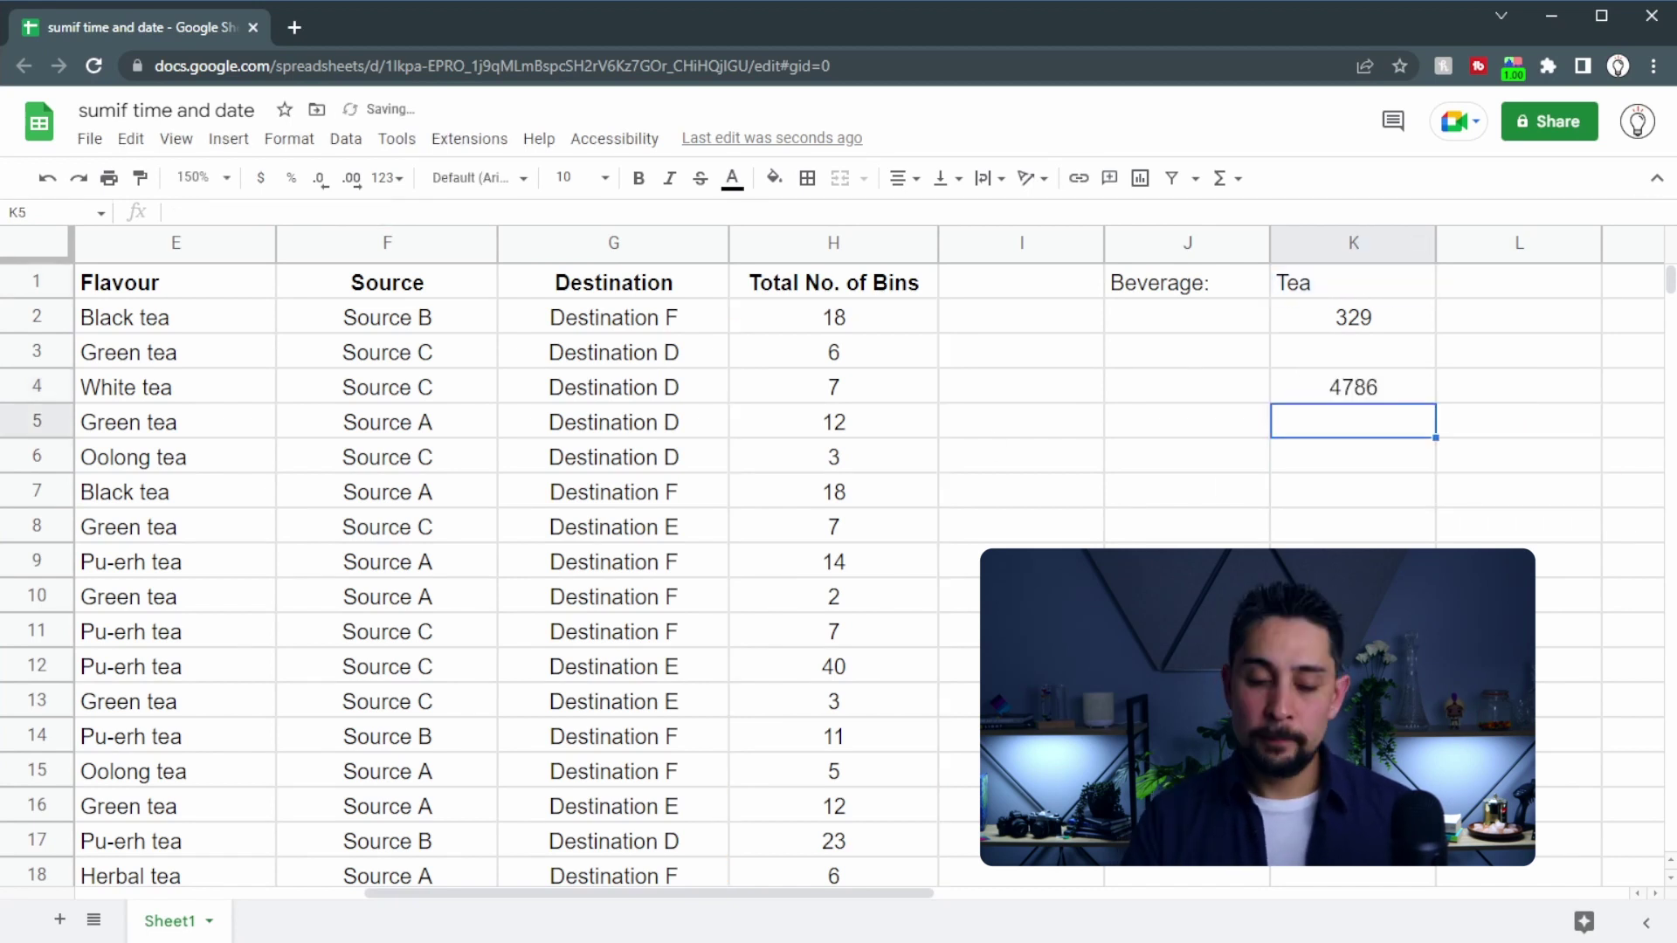
pyautogui.click(1353, 387)
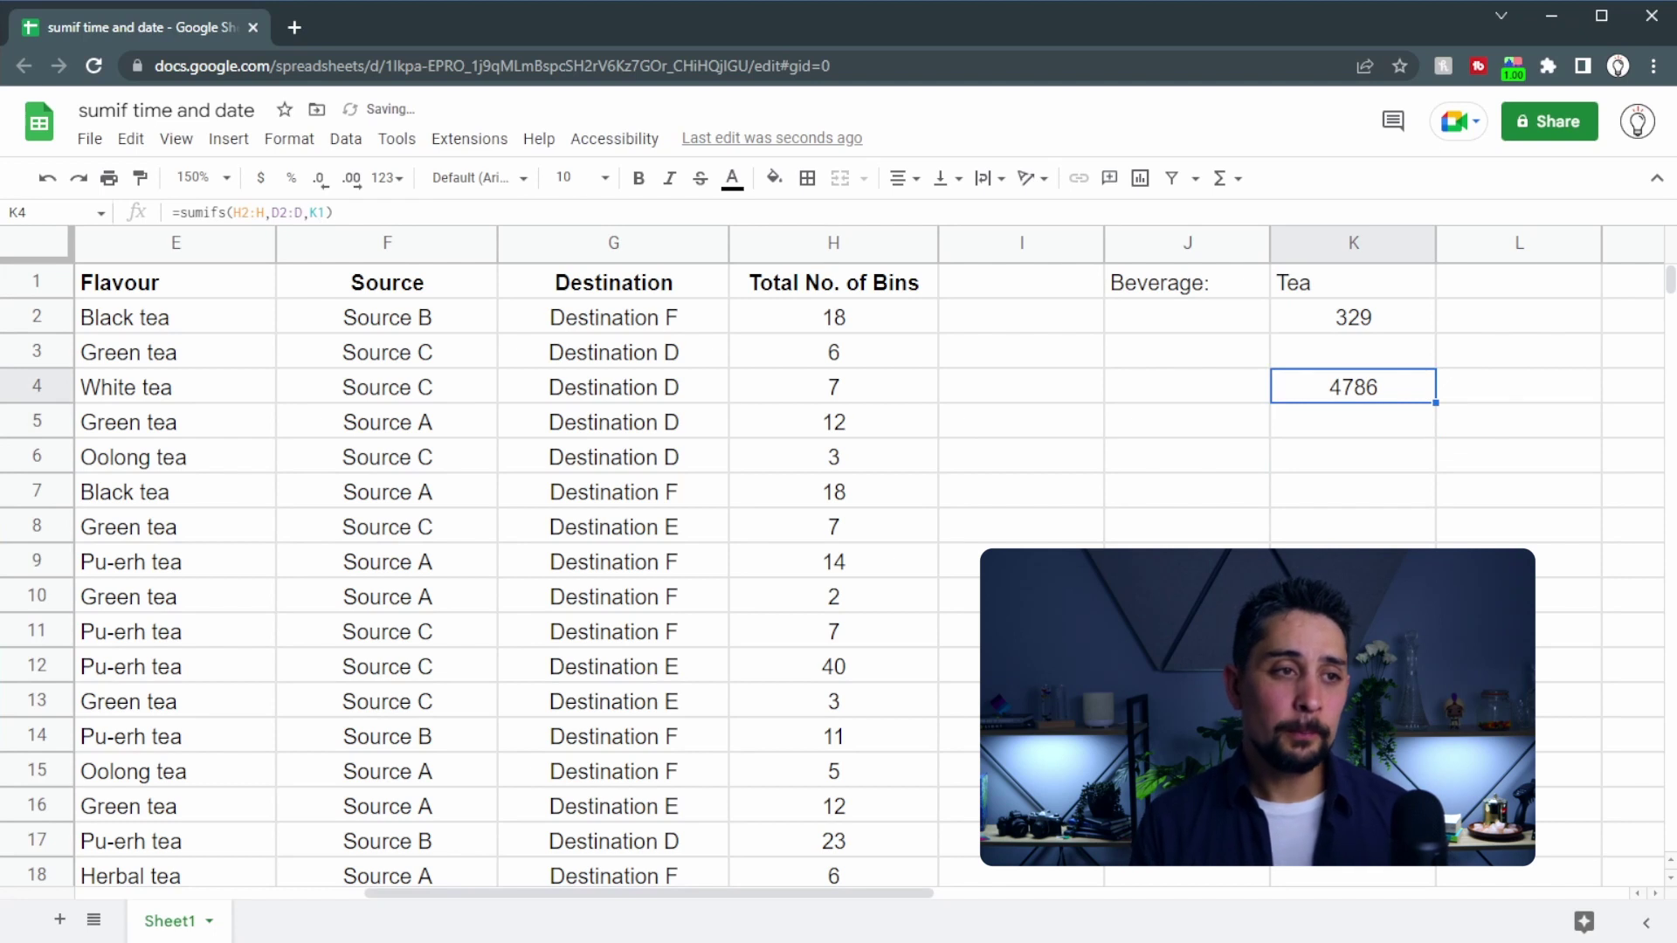
# - Test both formulas by setting the beverage in K1 to Coffee and after that to Hot Chocolate
pyautogui.press('Up')
pyautogui.press('Up')
pyautogui.press('Up')
pyautogui.write('Coffee')
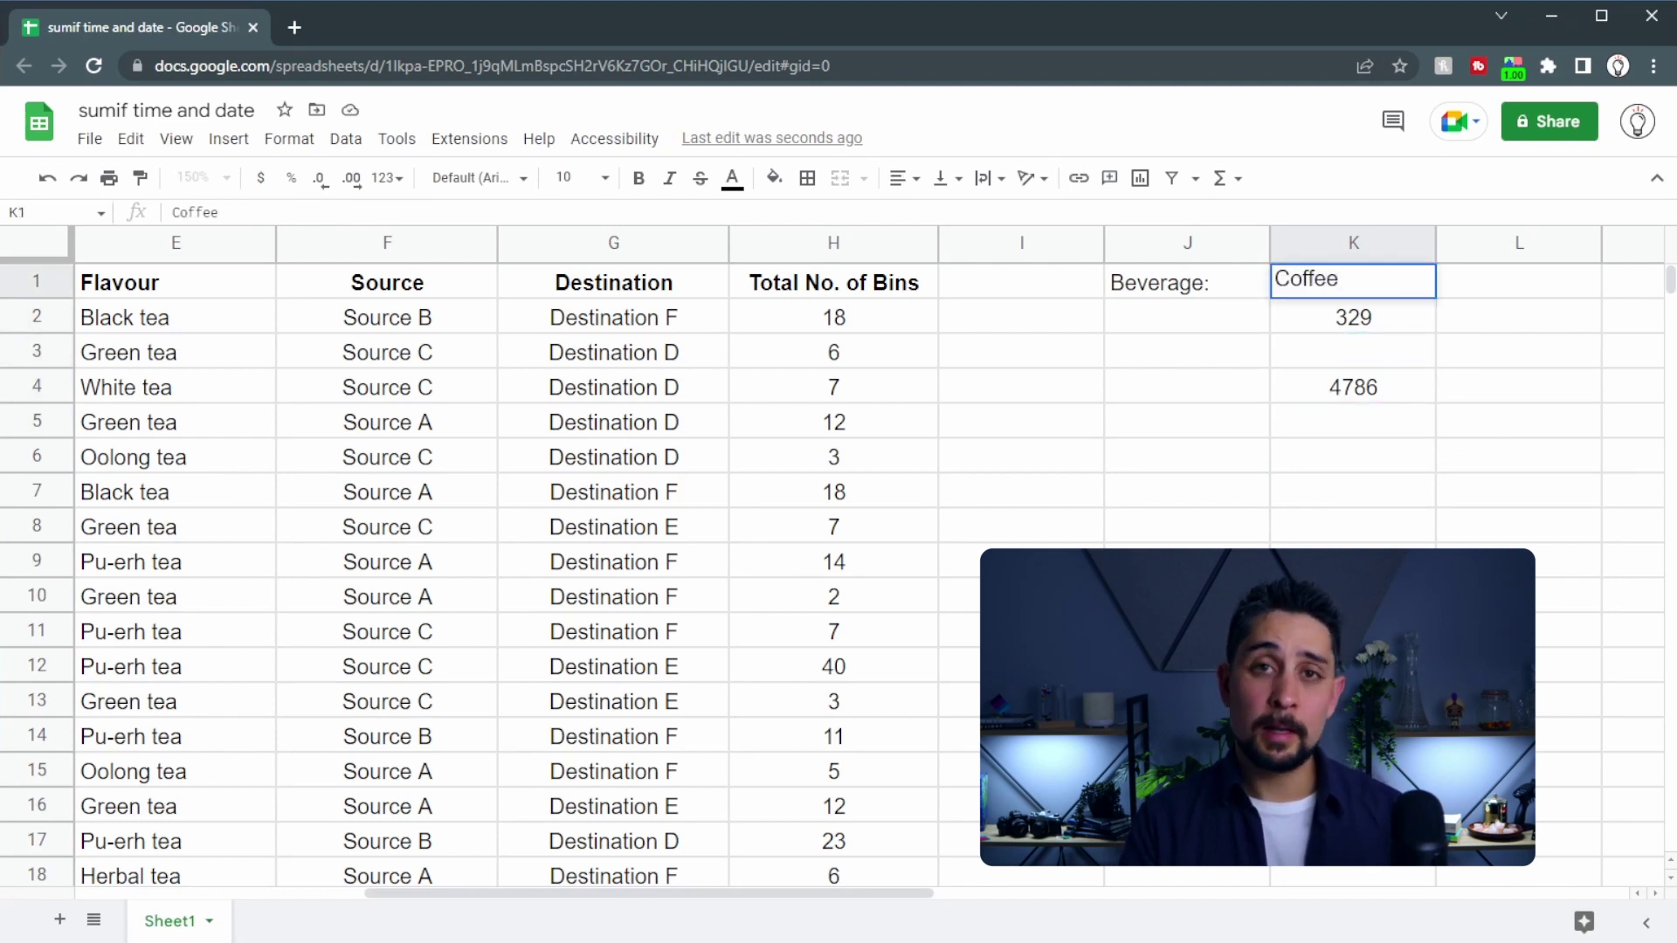
pyautogui.press('Return')
pyautogui.press('Up')
pyautogui.write('Hot Choocolate')
pyautogui.press('Return')
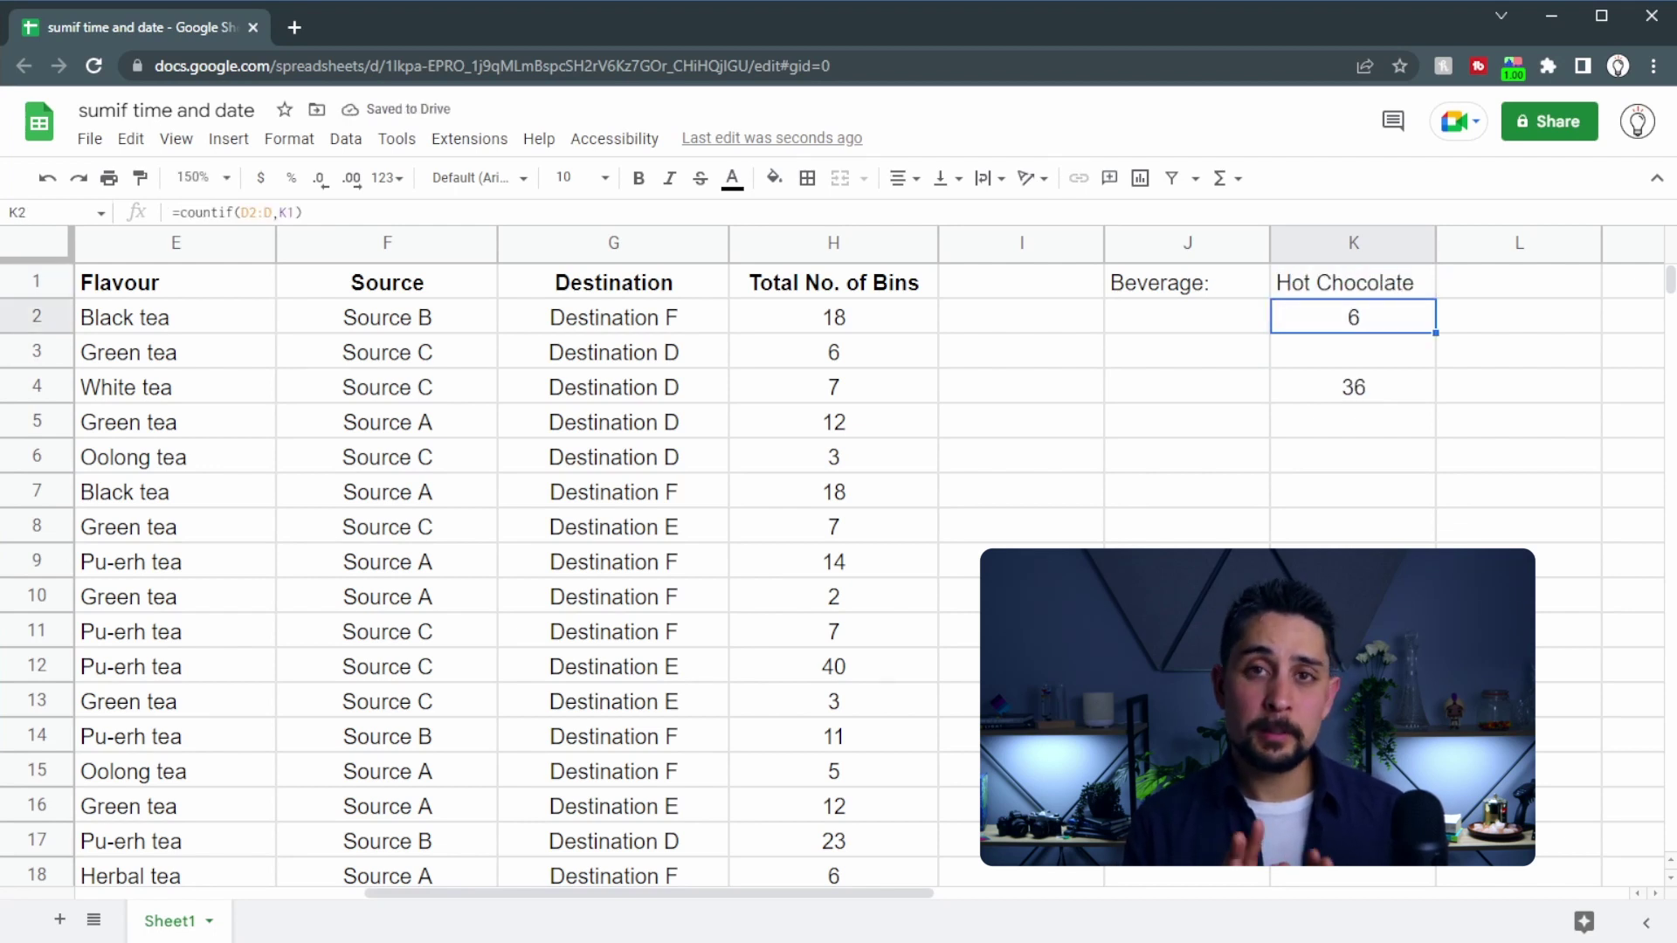
pyautogui.click(1353, 282)
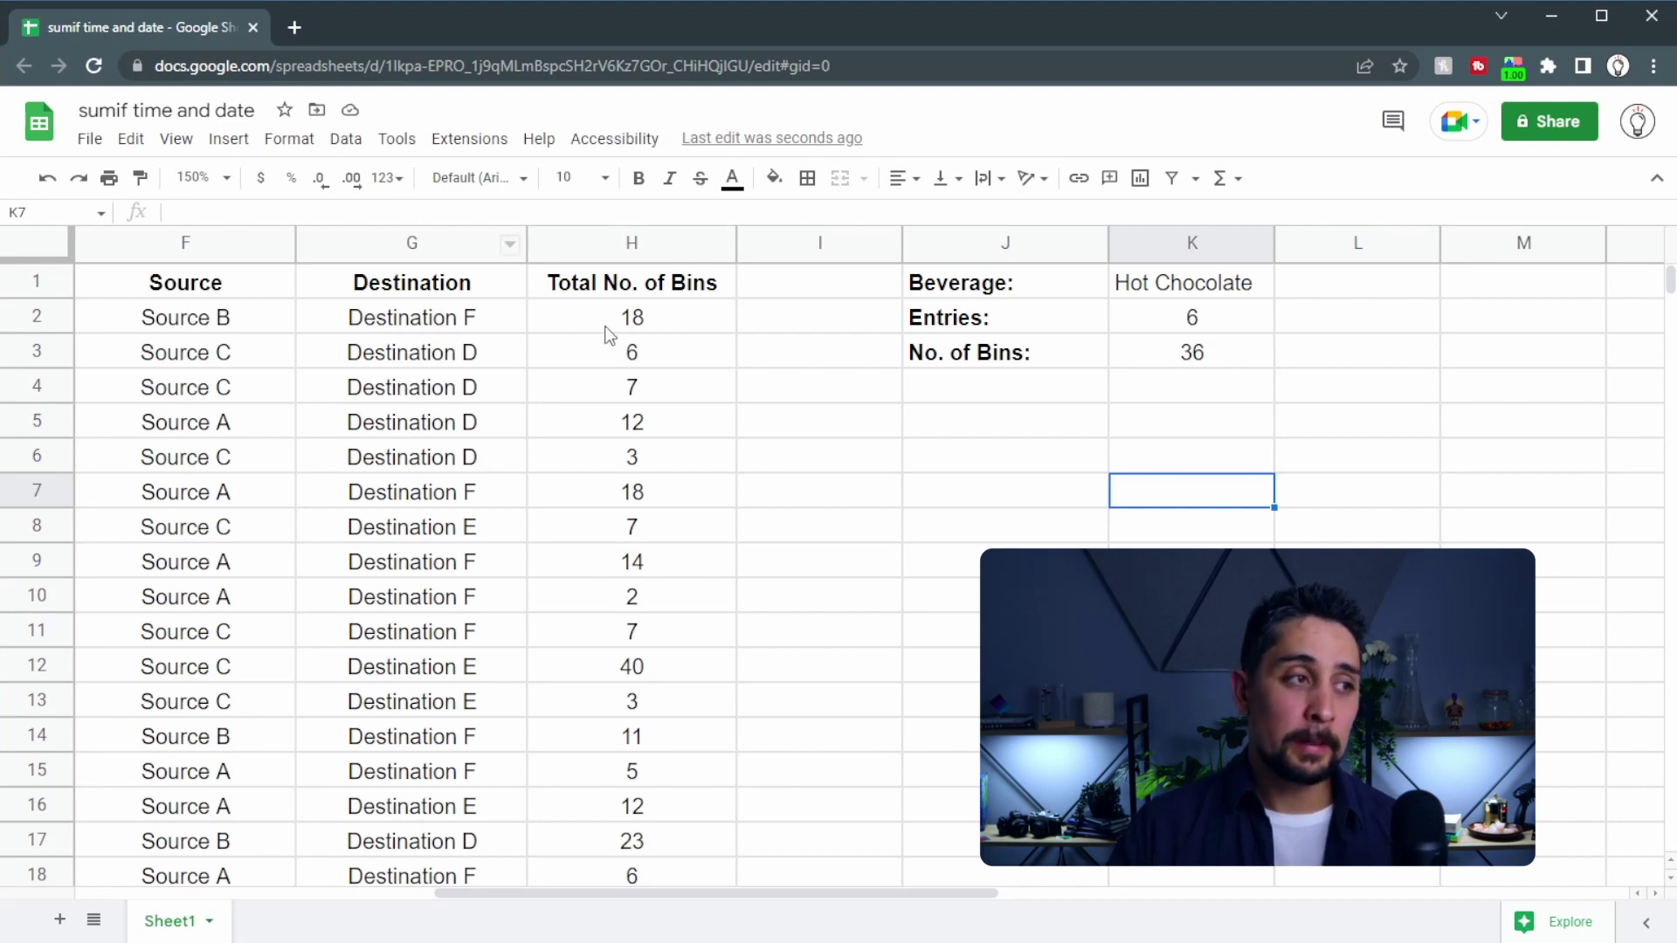
# - Enter a COUNTIF formula in K7 that counts bins in H2:H equal to 10
pyautogui.moveTo(608, 325); pyautogui.dragTo(634, 459)
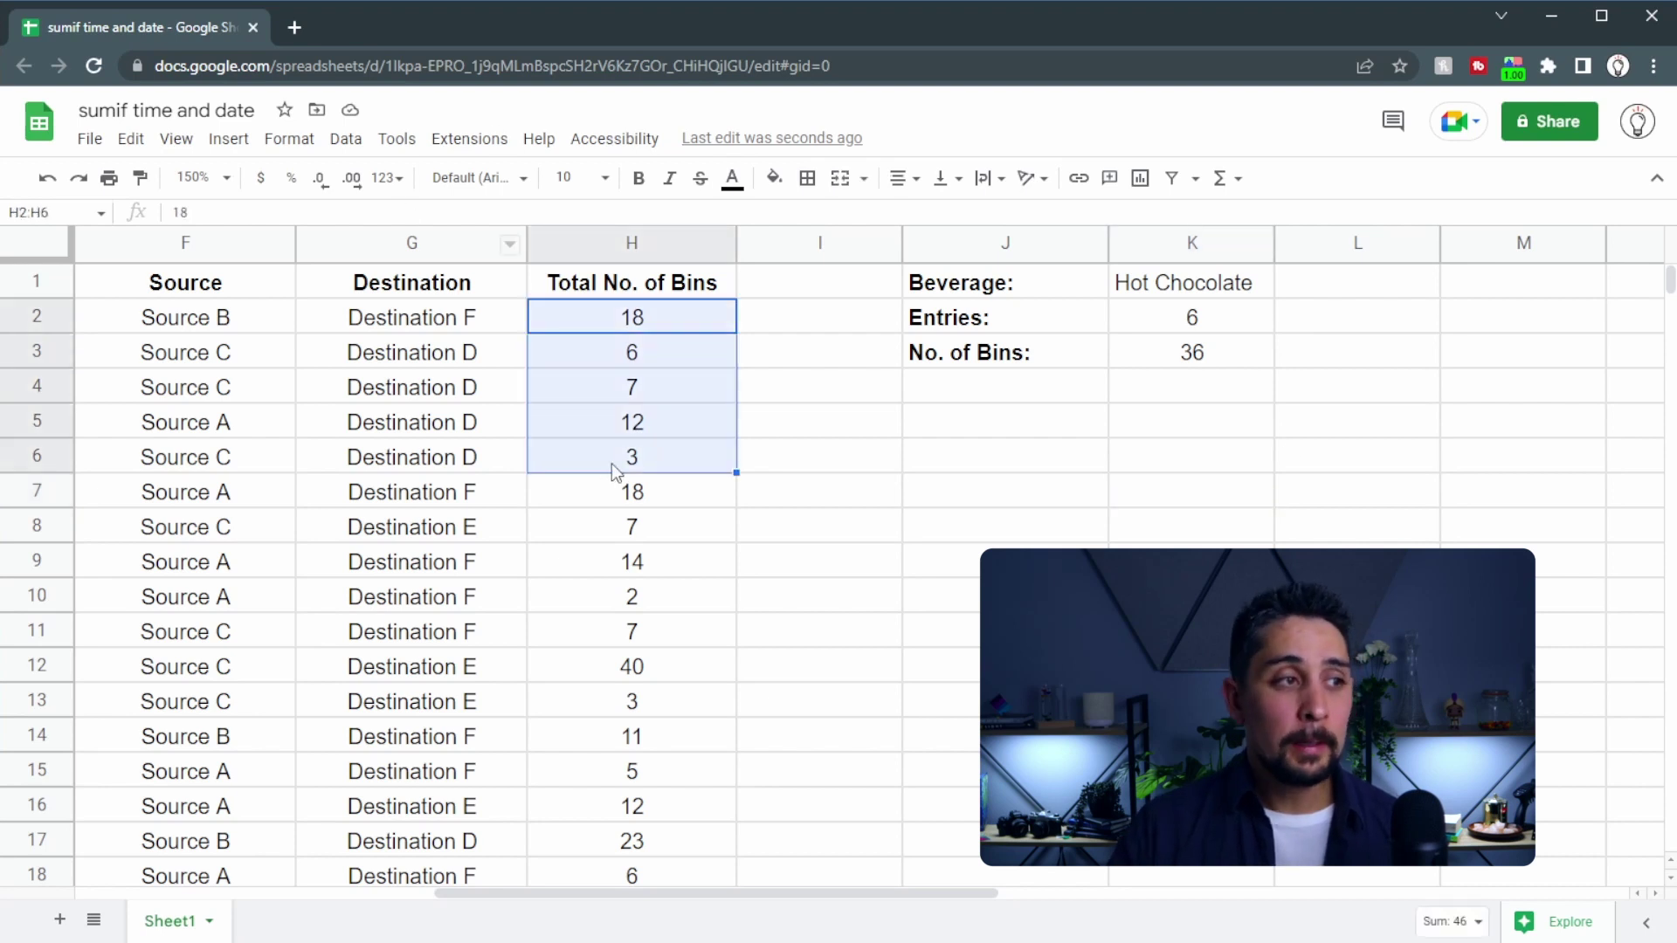
pyautogui.click(1220, 494)
pyautogui.write('=countifs')
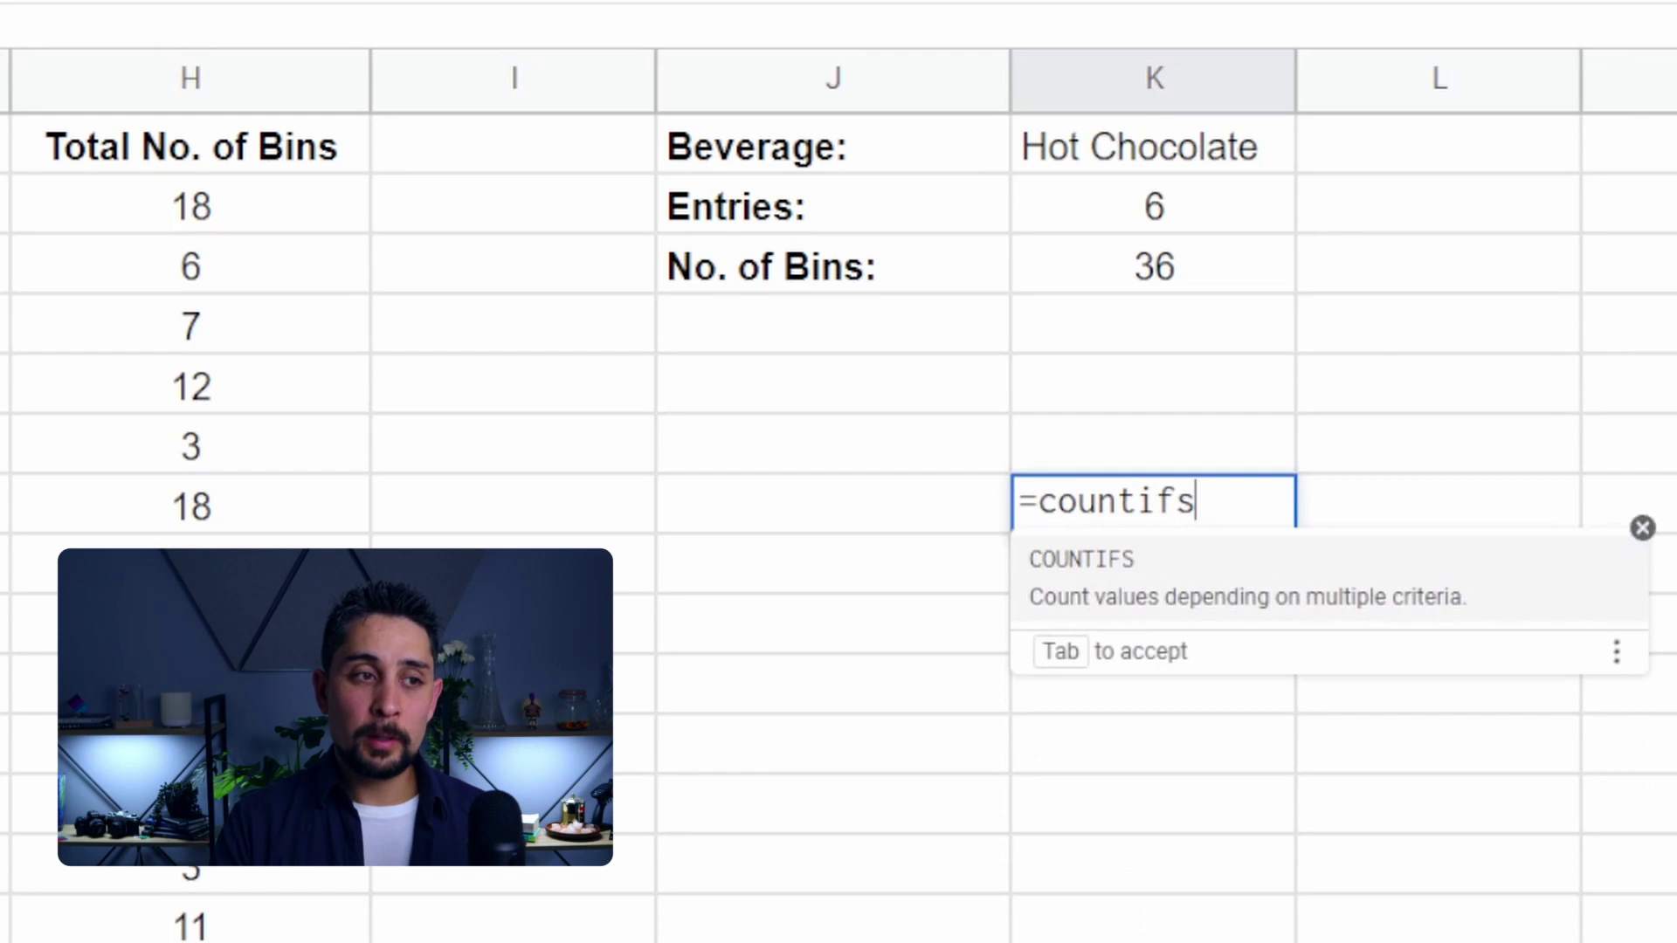
pyautogui.press('BackSpace')
pyautogui.write('(')
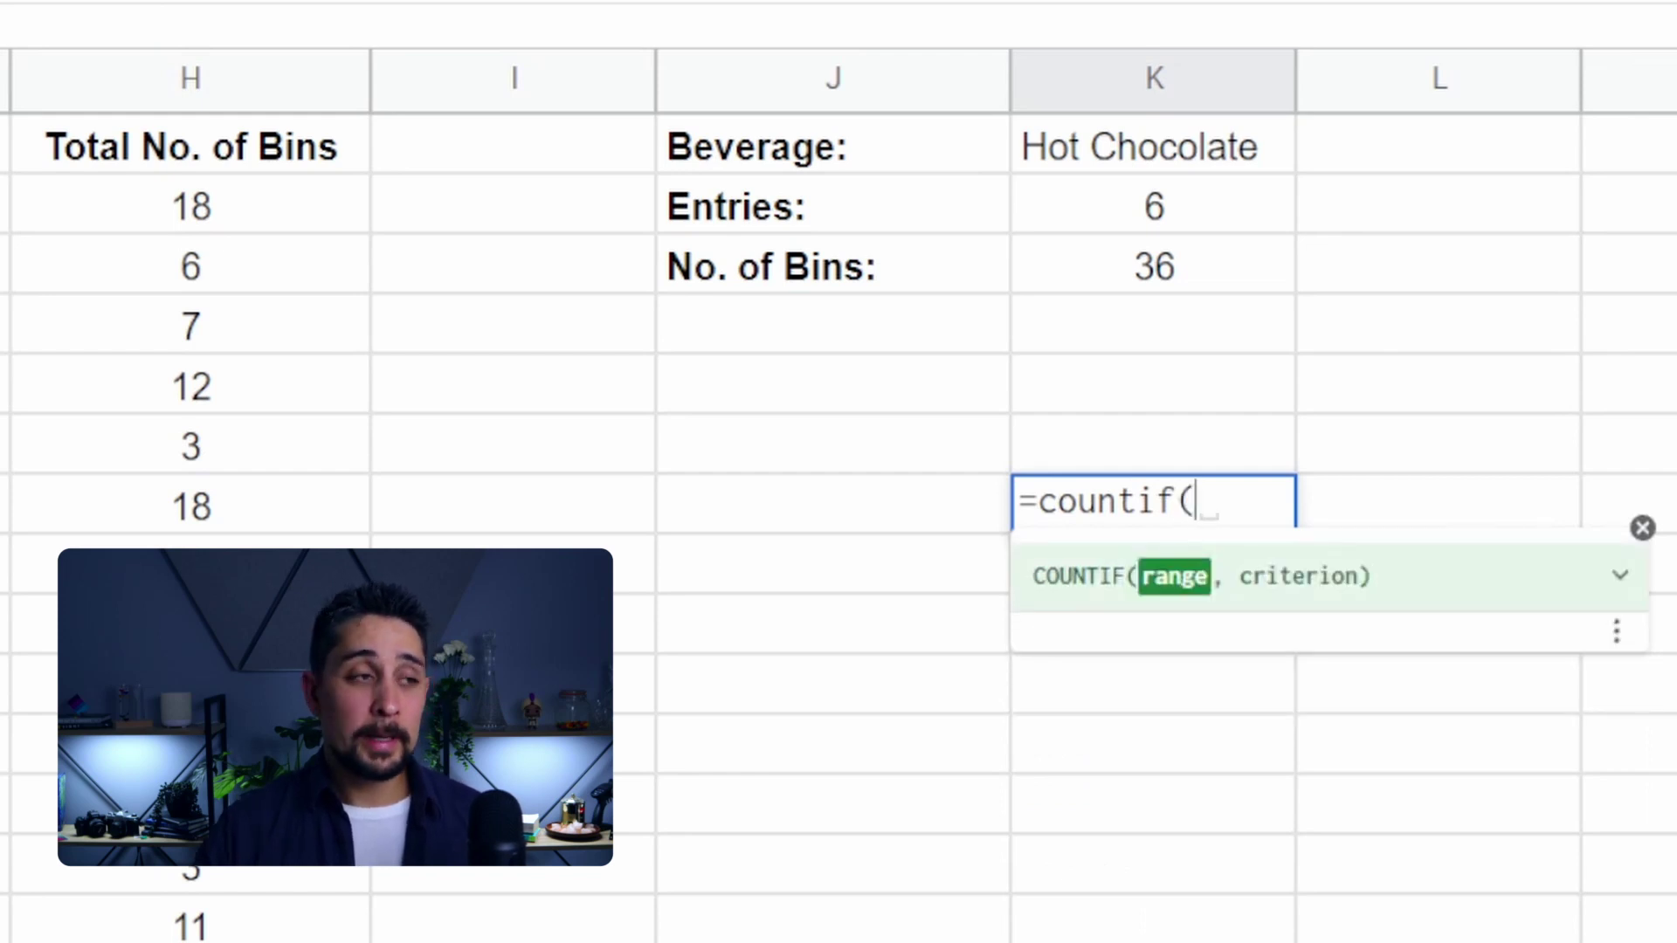
pyautogui.moveTo(247, 206); pyautogui.dragTo(245, 325)
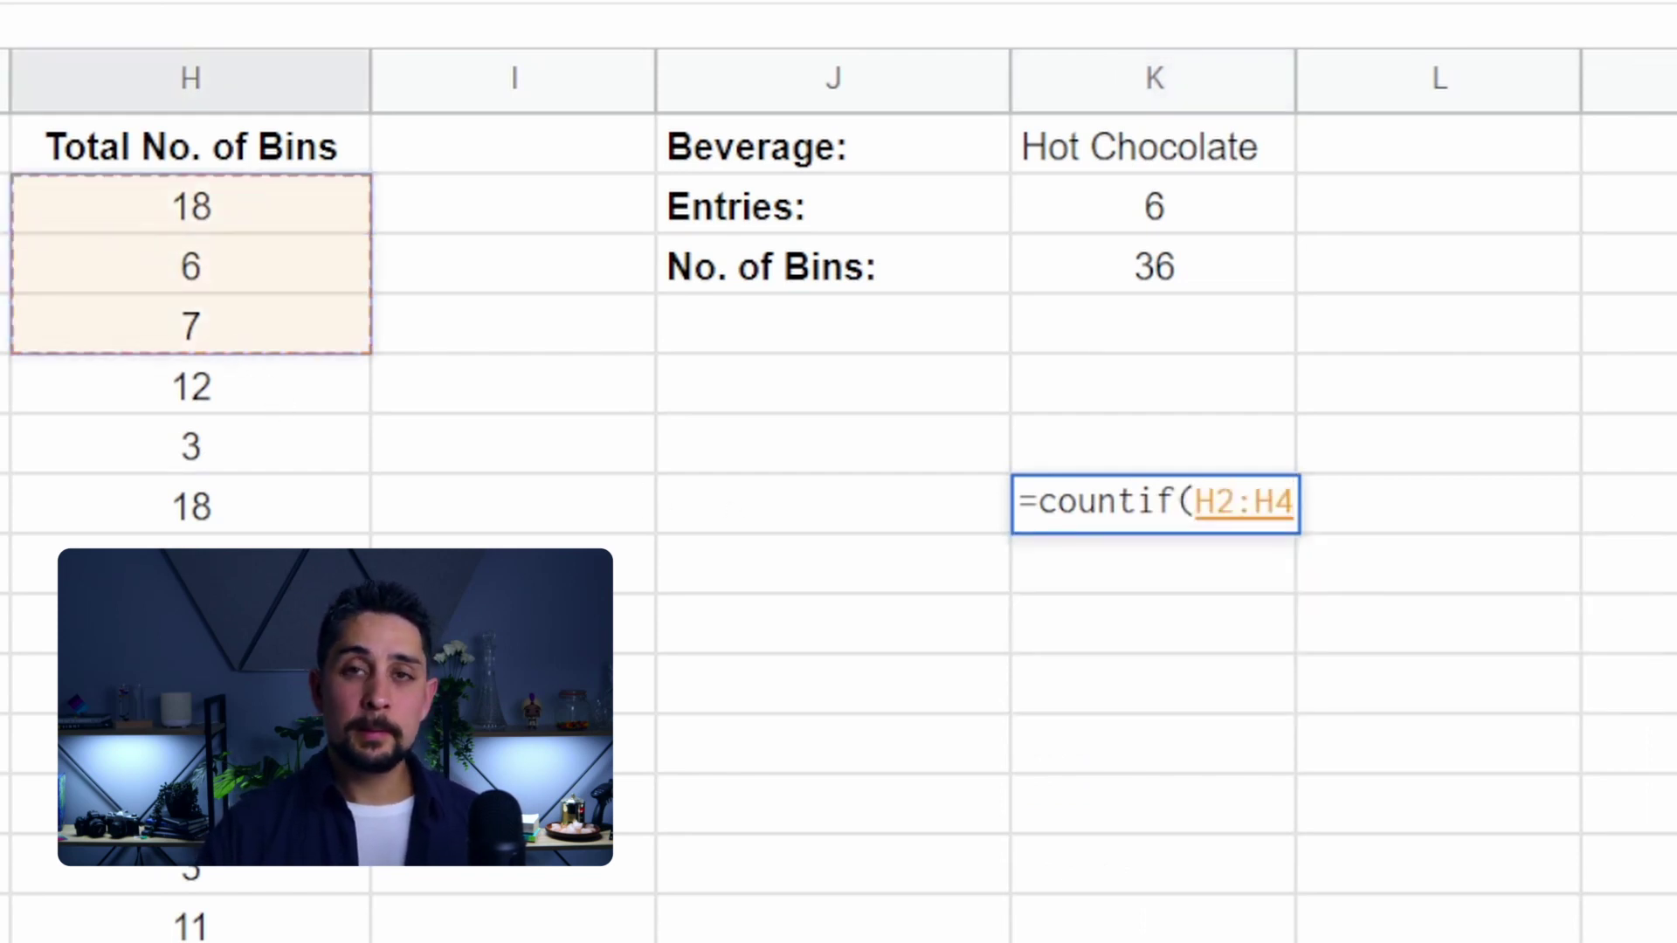
pyautogui.press('BackSpace')
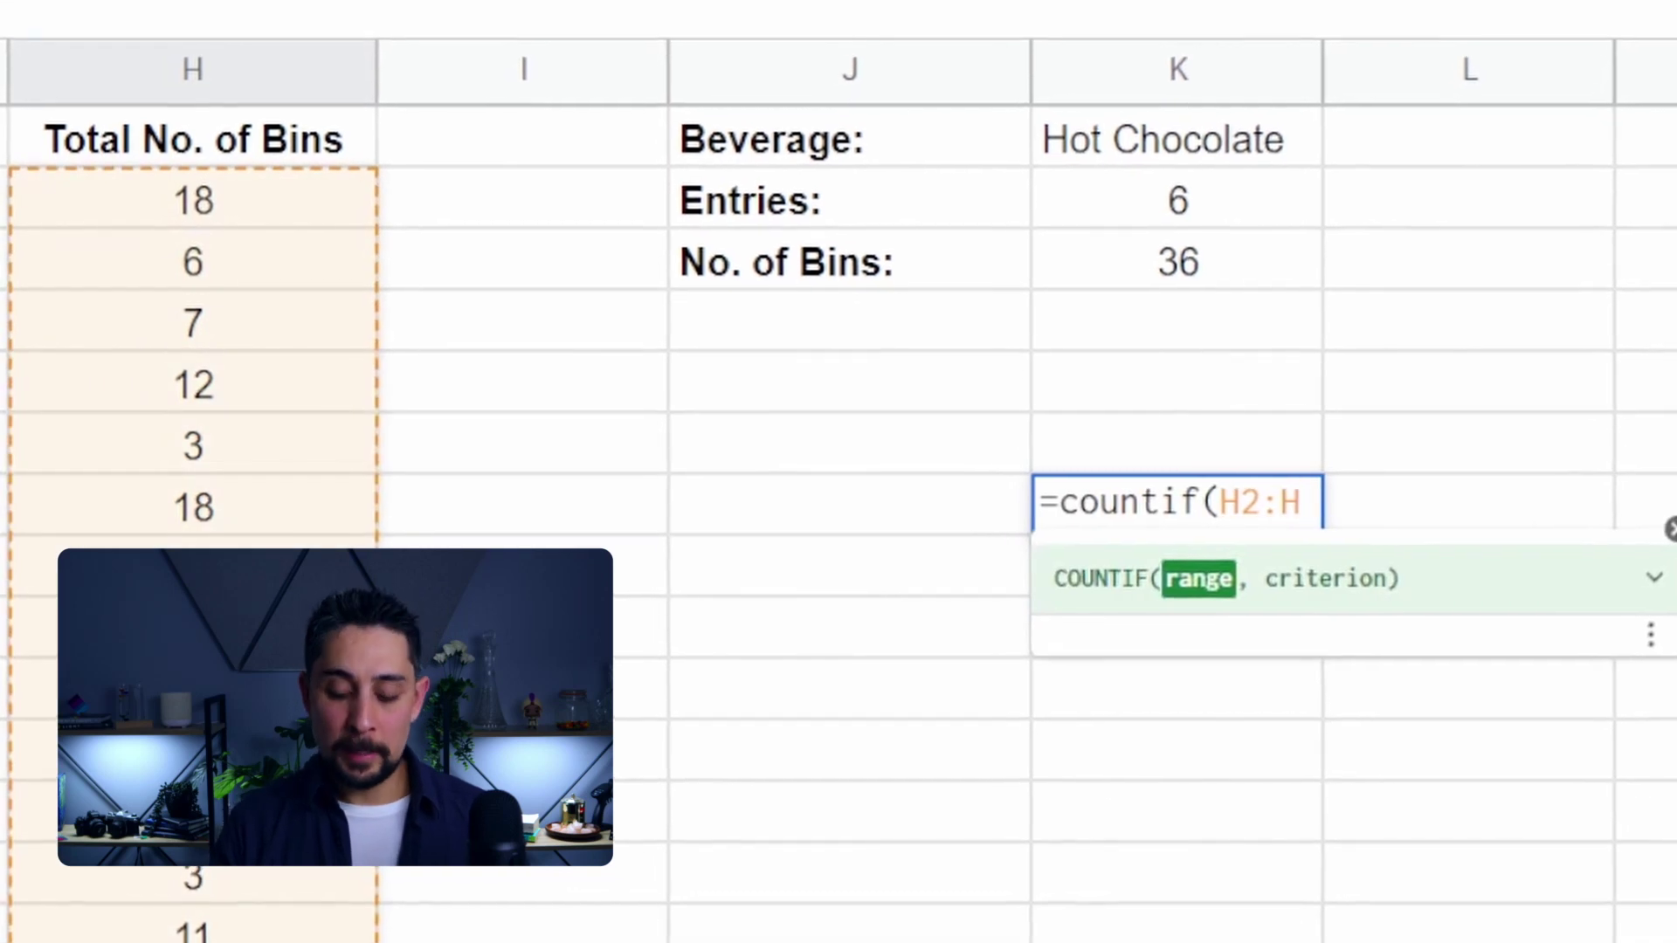
pyautogui.write(',10')
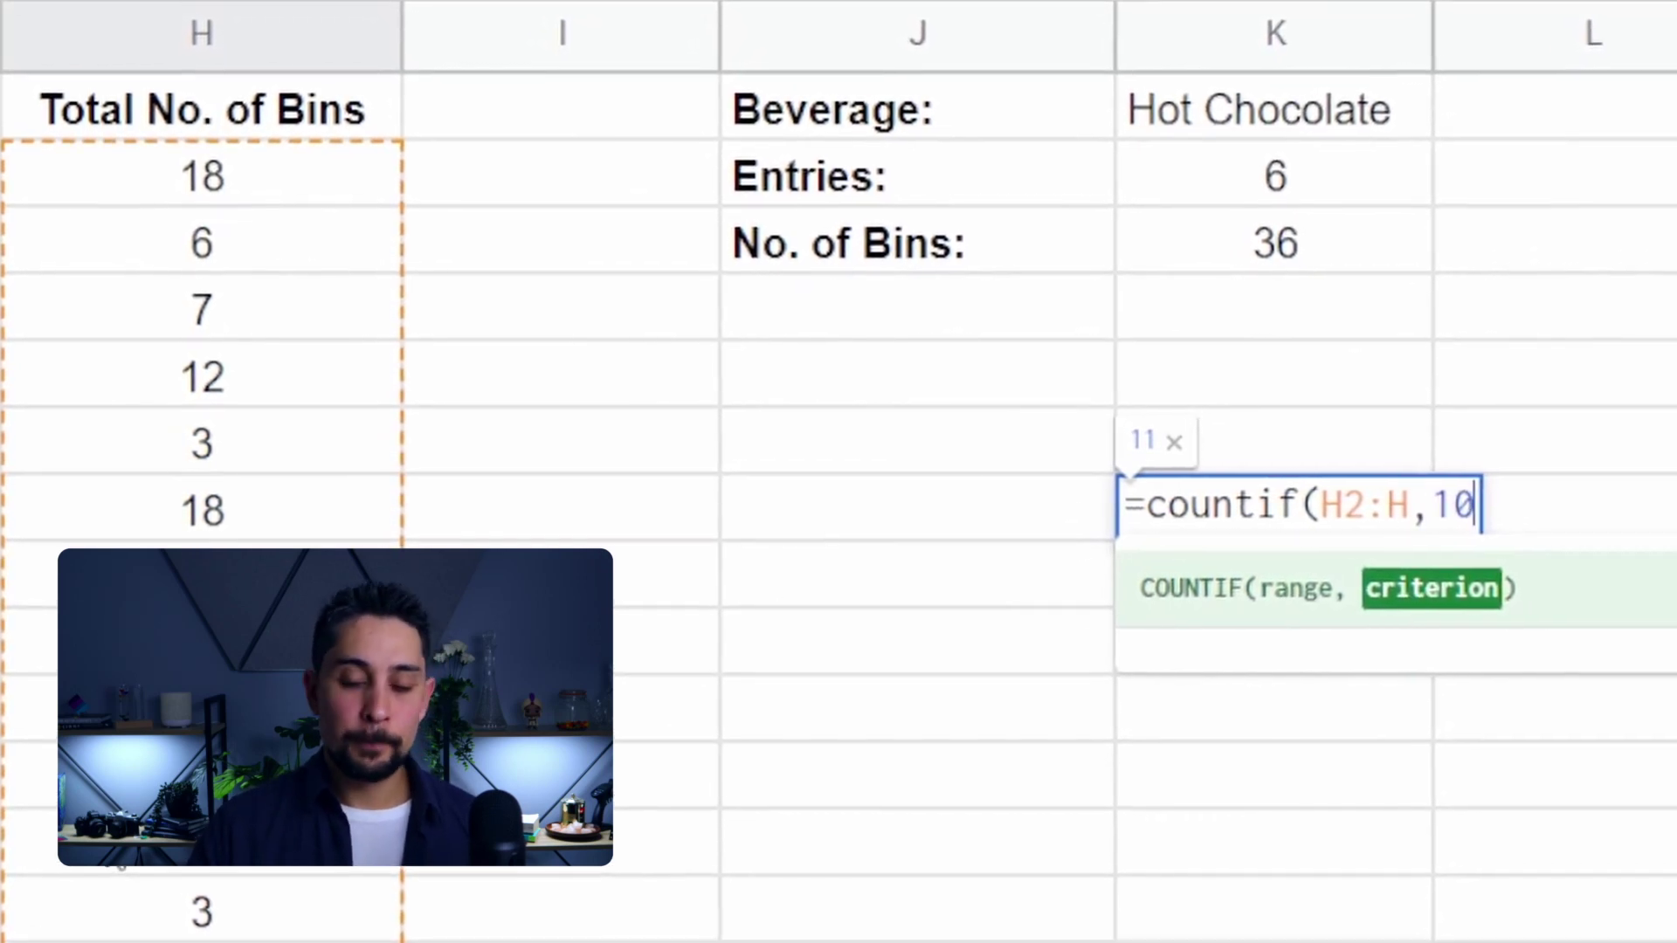
pyautogui.press('Return')
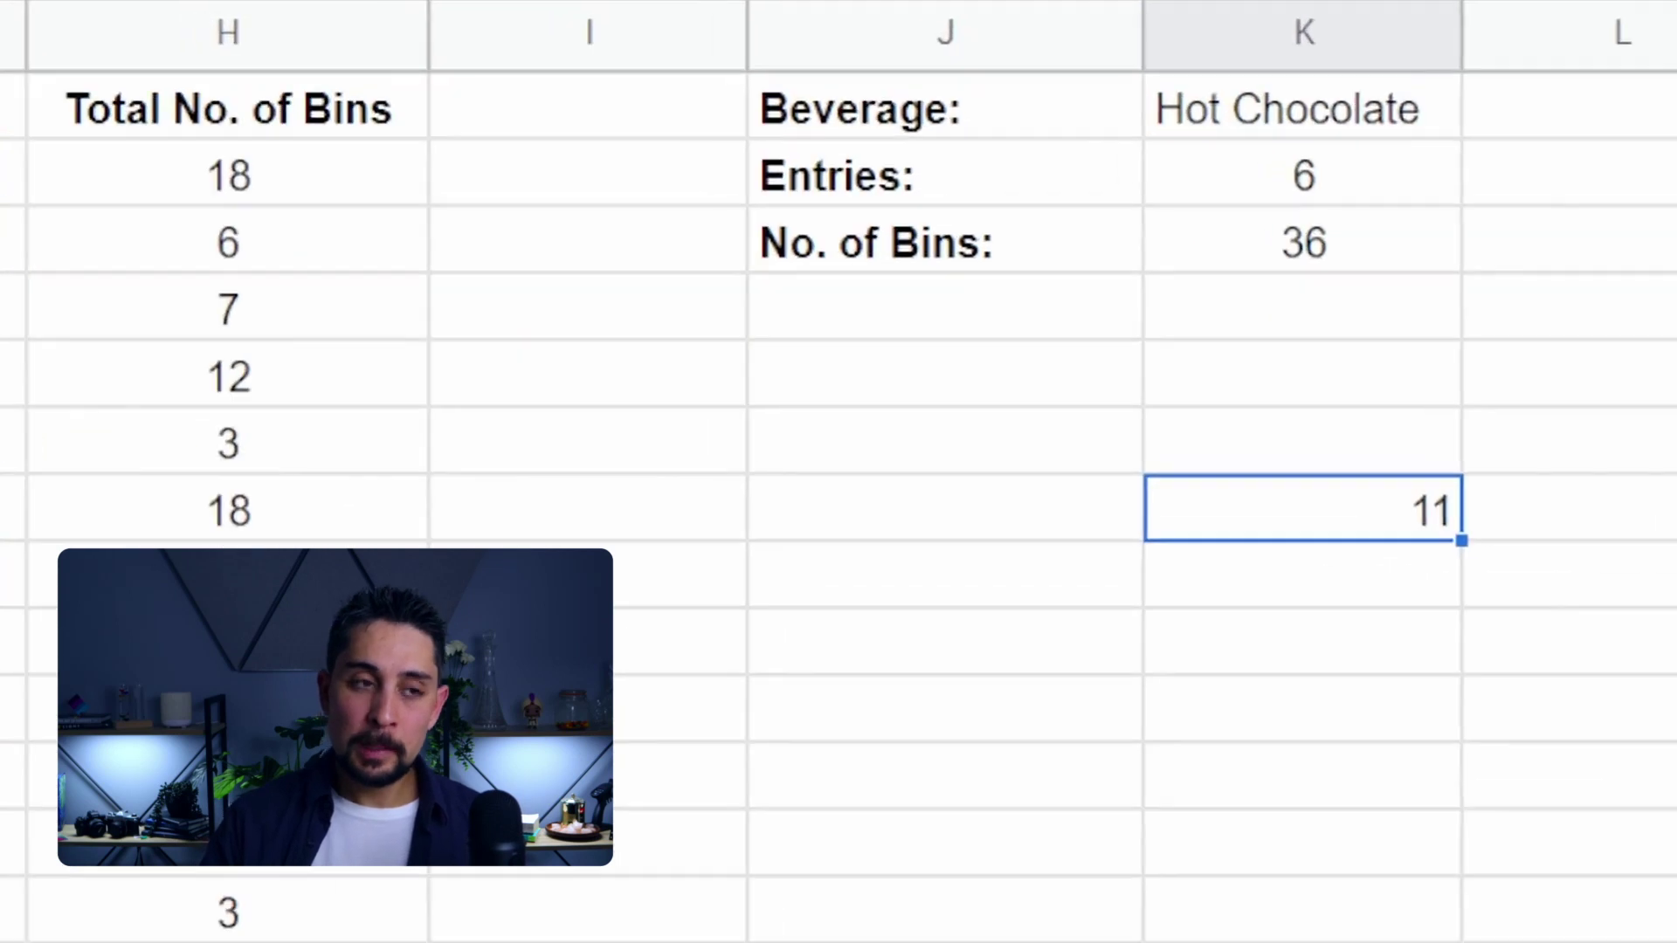
# - Change the criterion in K7's COUNTIF formula to the quoted comparison ">10"
pyautogui.press('Return')
pyautogui.press('Left')
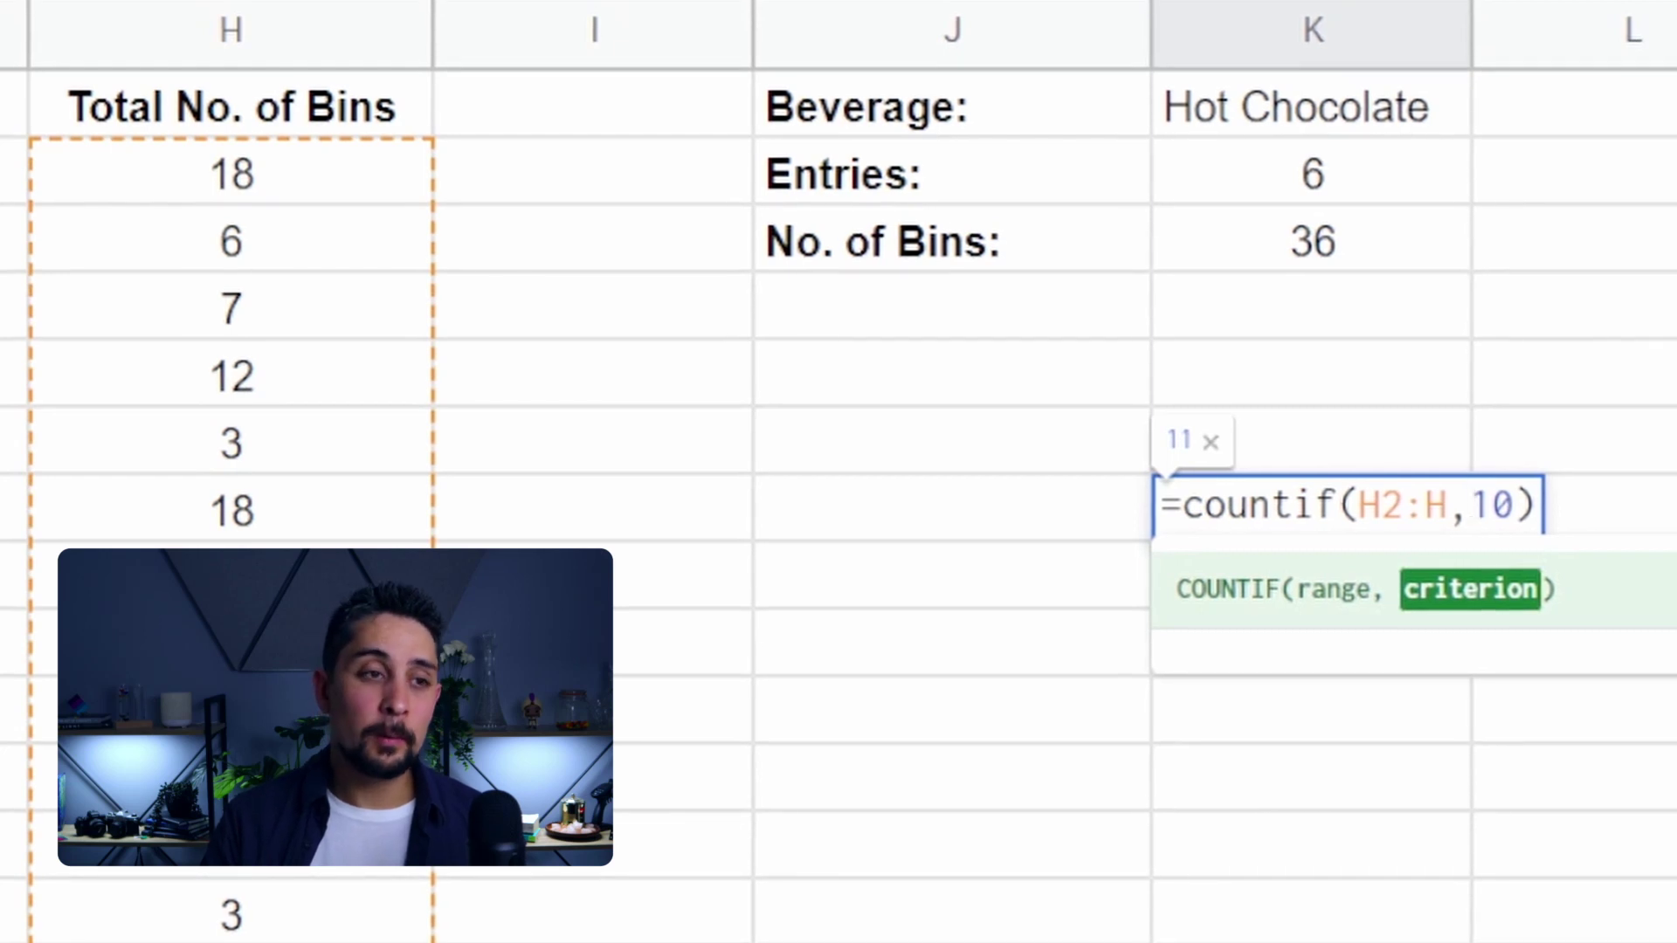
pyautogui.write('">')
pyautogui.press('Right')
pyautogui.write('"')
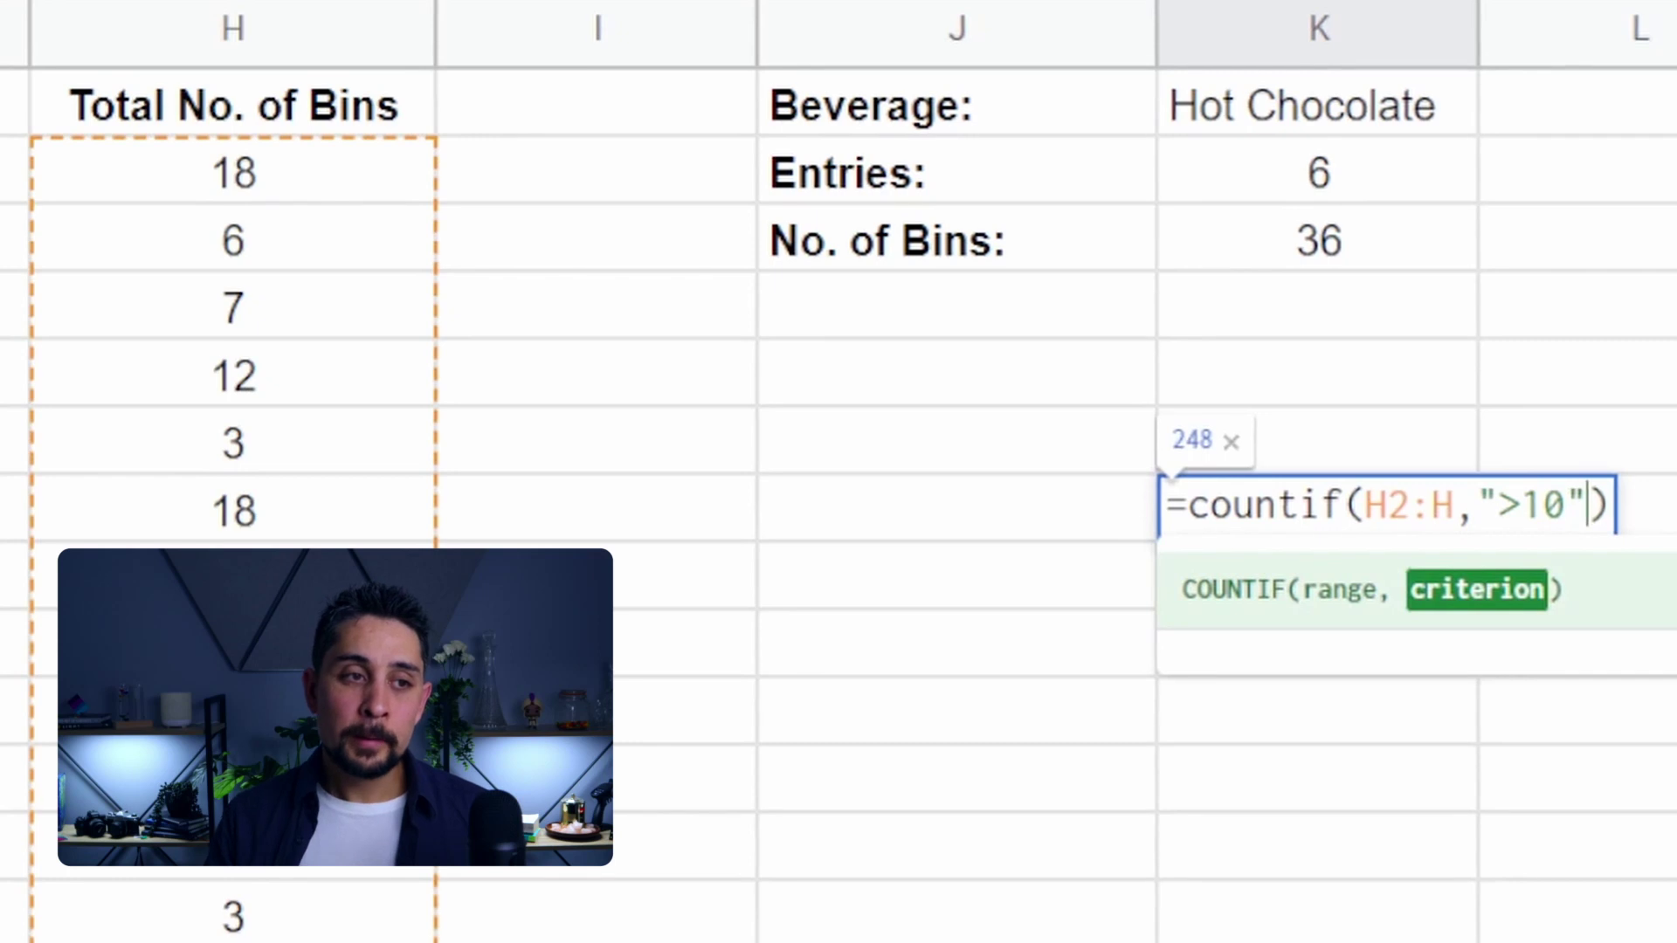
# - Examine the greater-than sign and the number inside the quoted criterion of K7's formula
pyautogui.press('Left')
pyautogui.press('Left')
pyautogui.press('Left')
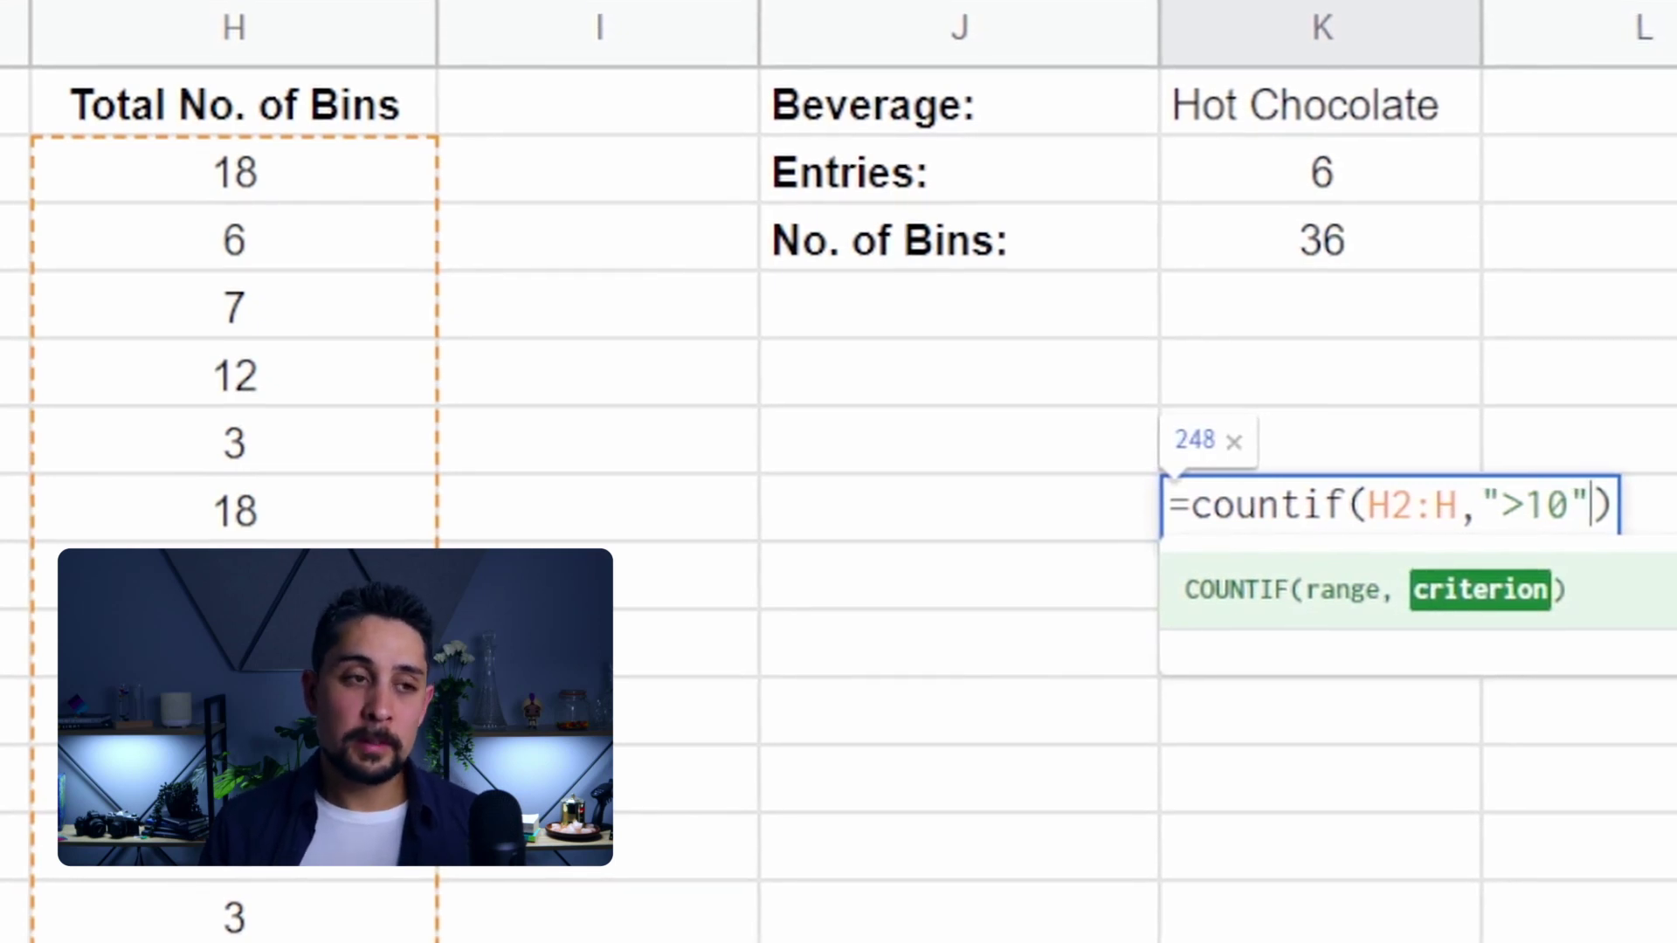
pyautogui.hotkey('shift', 'Left')
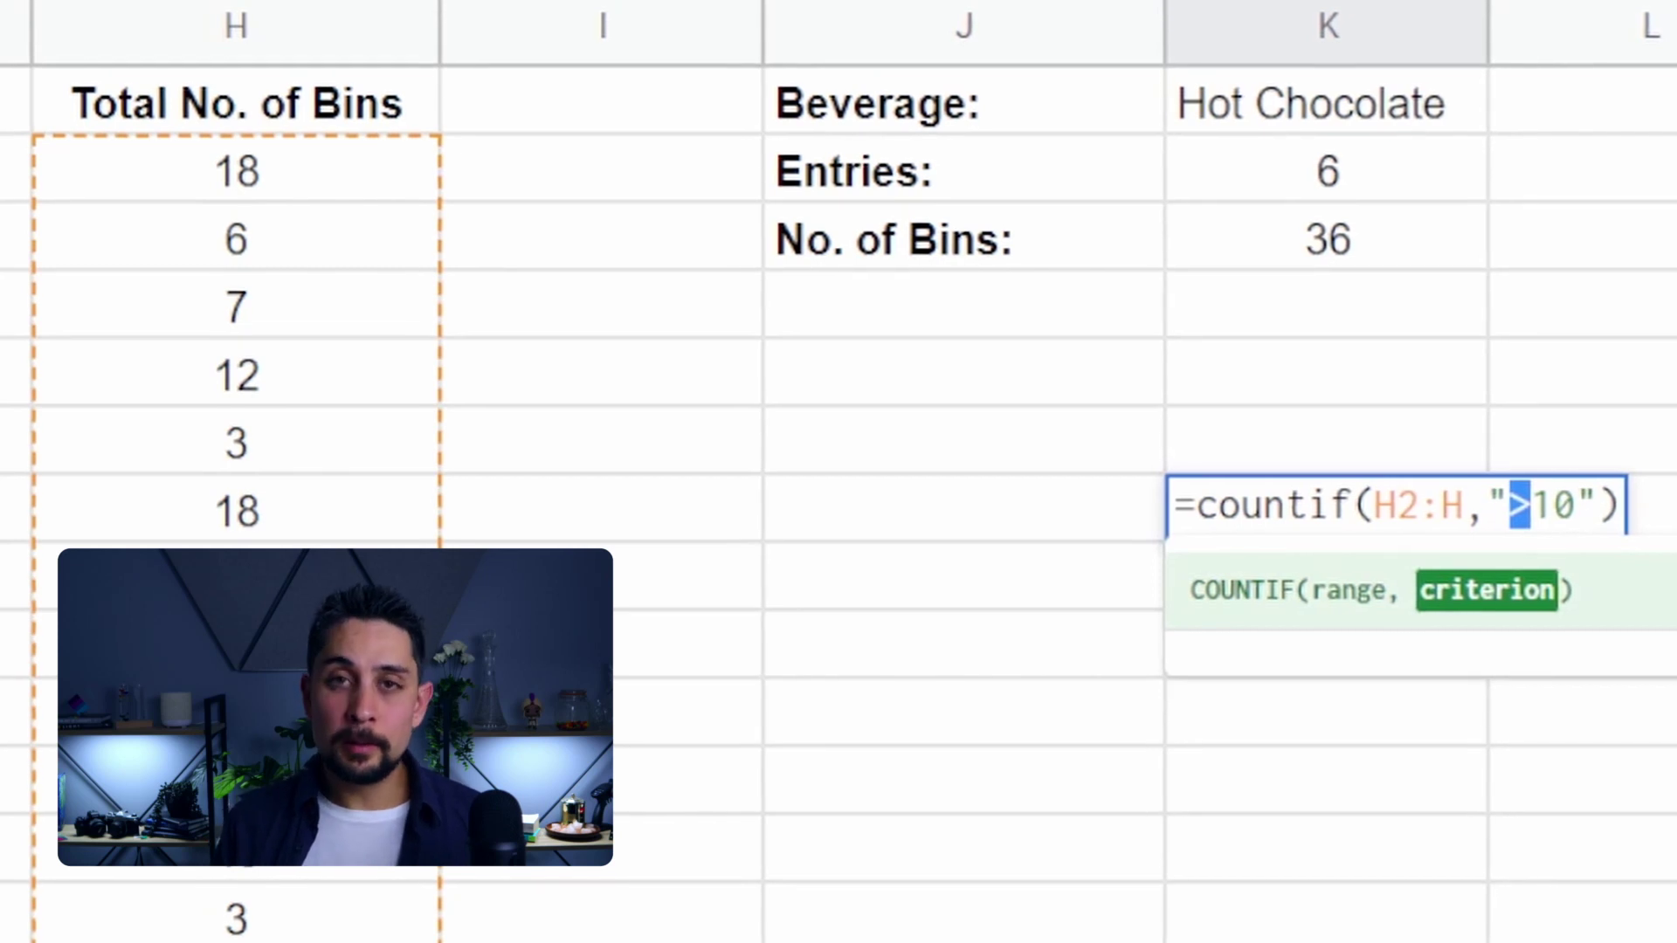
pyautogui.press('Right')
pyautogui.press('Left')
pyautogui.hotkey('shift', 'Right')
pyautogui.press('Right')
pyautogui.press('Left')
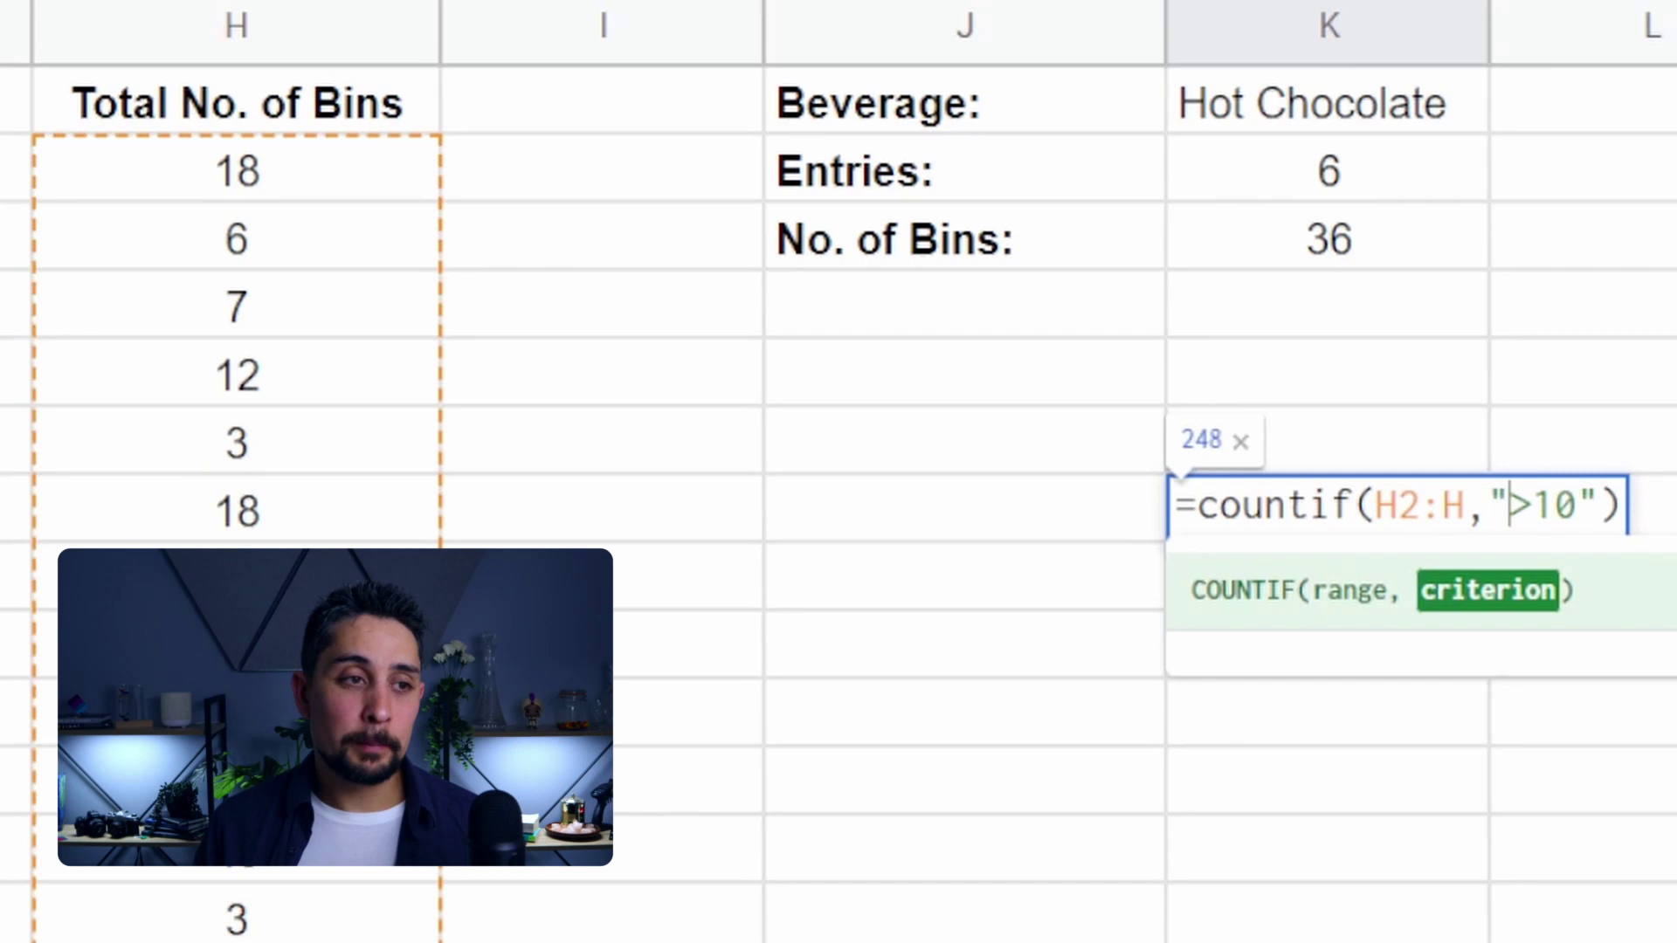
pyautogui.press('Right')
pyautogui.hotkey('shift', 'Right')
pyautogui.hotkey('shift', 'Right')
pyautogui.press('Left')
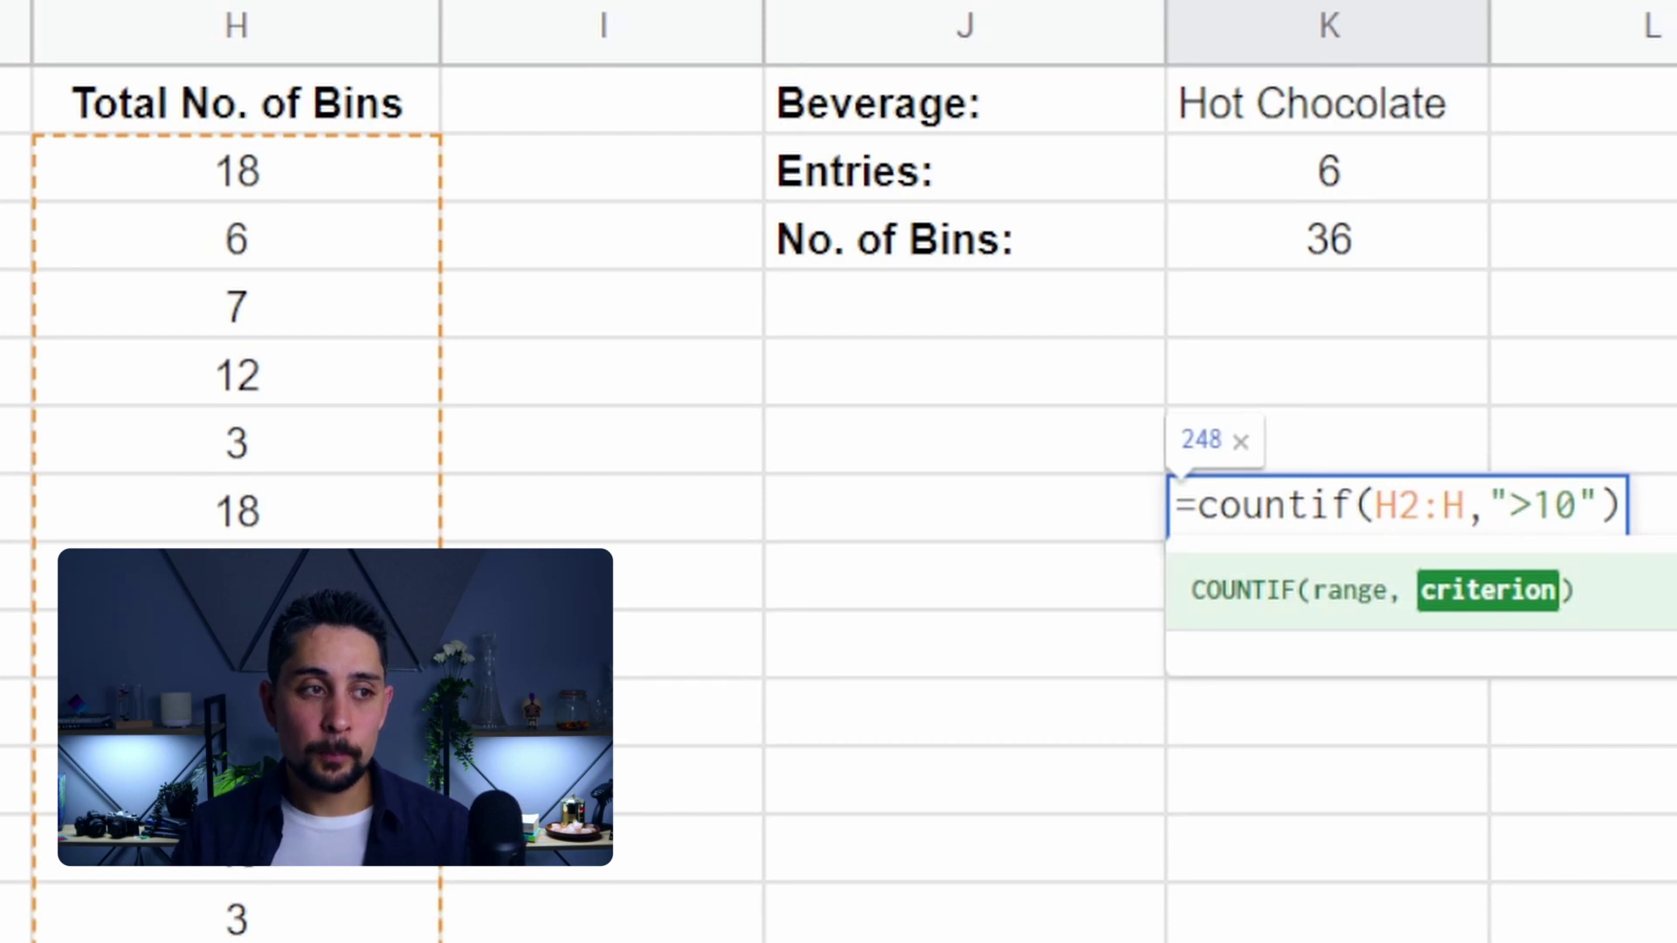
# - Commit the edited COUNTIF formula in K7 and highlight the bin counts from H2 downward
pyautogui.press('Return')
pyautogui.press('Up')
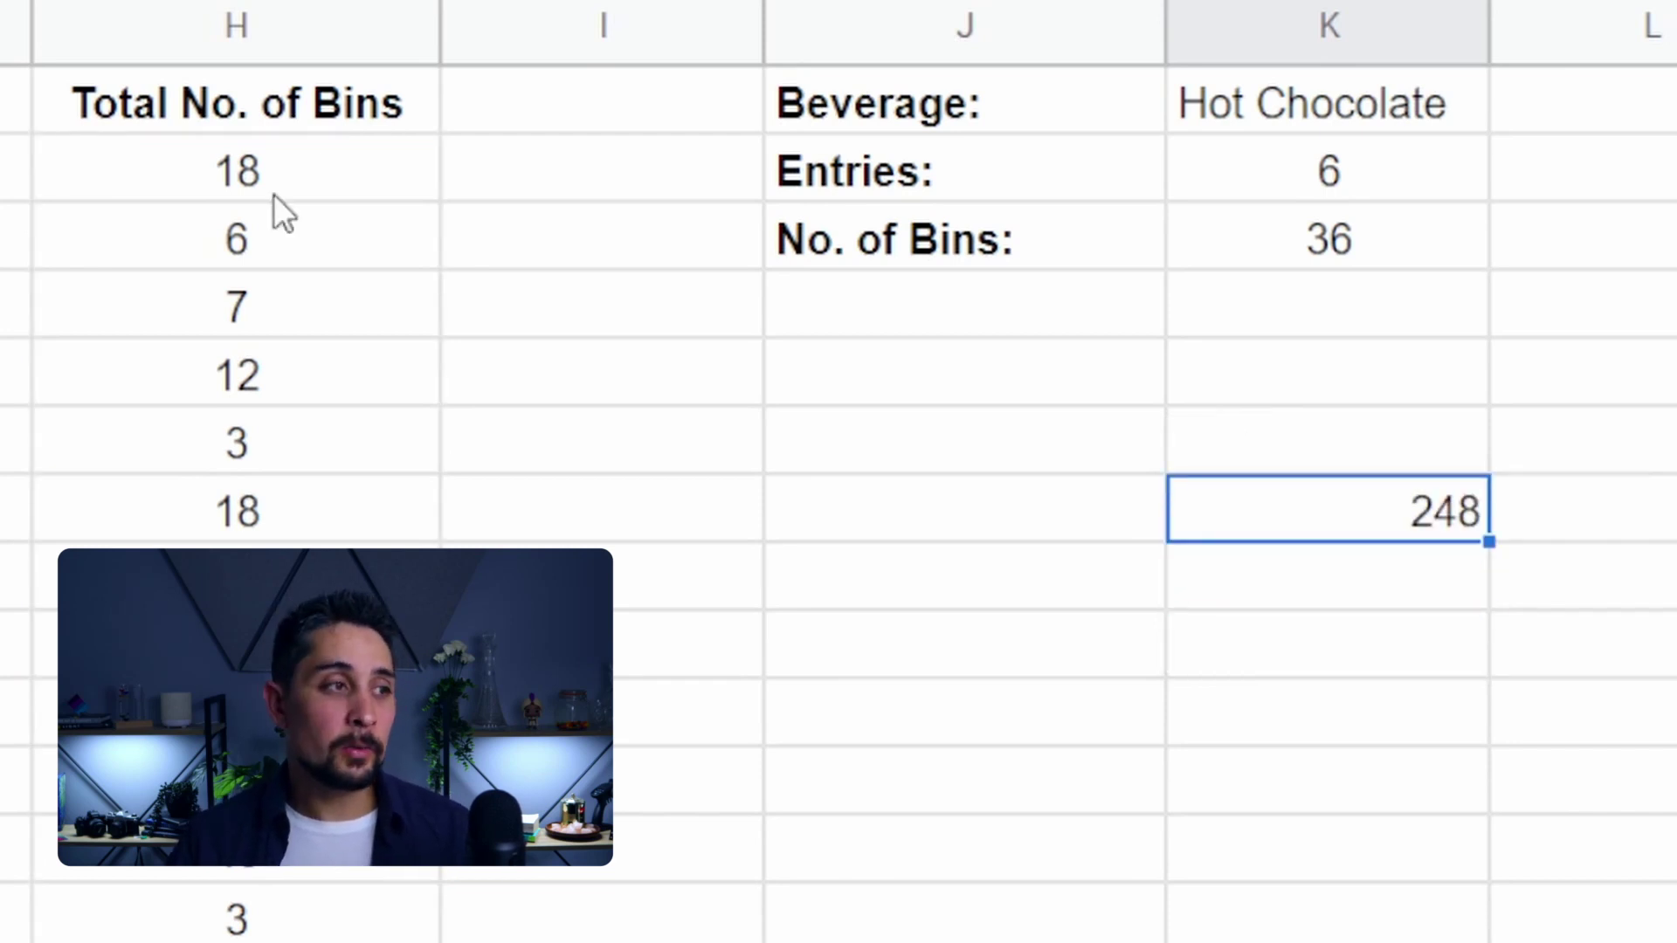
pyautogui.moveTo(274, 194); pyautogui.dragTo(235, 861)
pyautogui.rightClick(168, 144)
pyautogui.press('Escape')
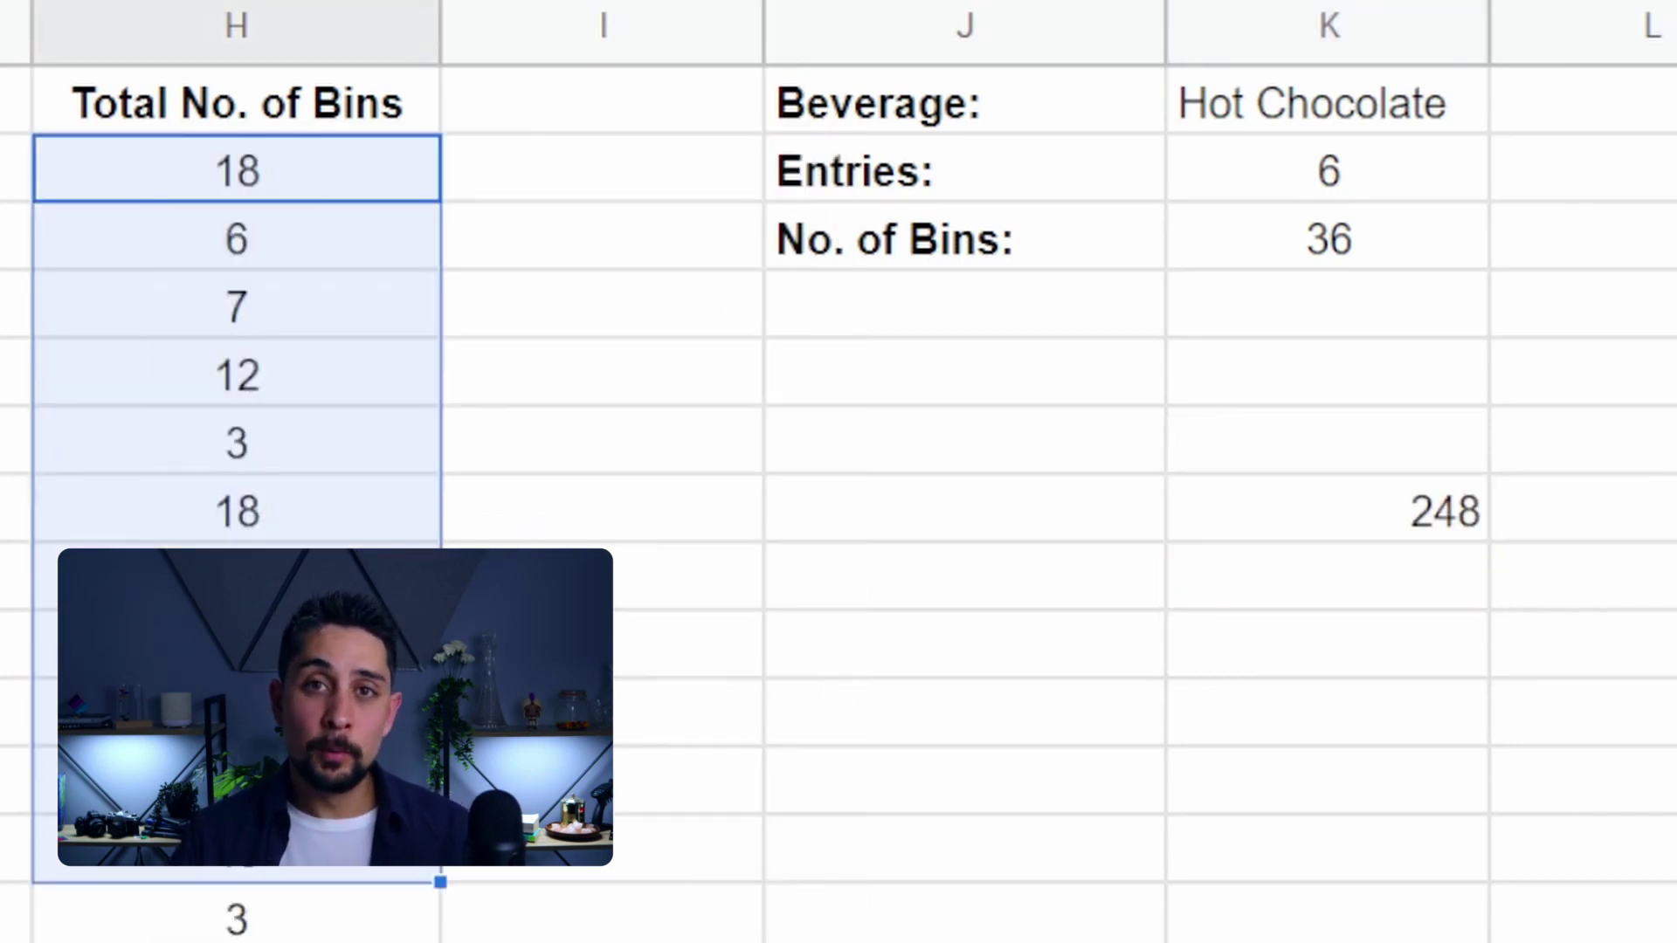
# - Change the criterion in K7's COUNTIF formula to ">=10" so entries with exactly 10 bins are included
pyautogui.click(1478, 494)
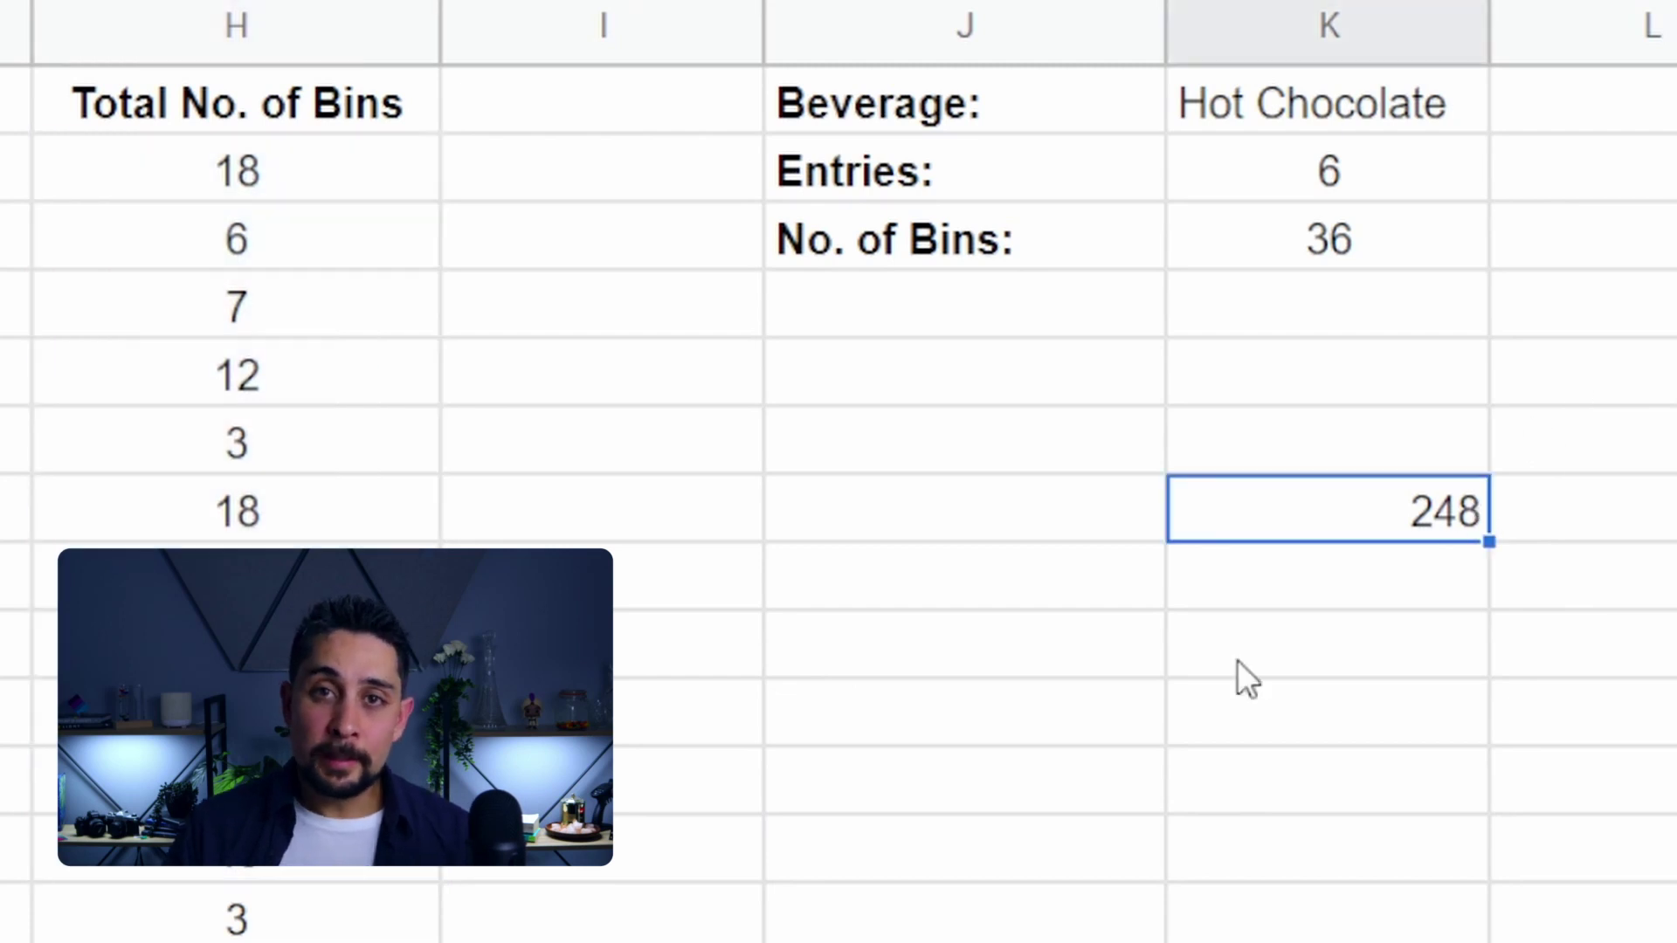
pyautogui.press('Return')
pyautogui.press('Left')
pyautogui.press('Left')
pyautogui.press('Left')
pyautogui.press('Left')
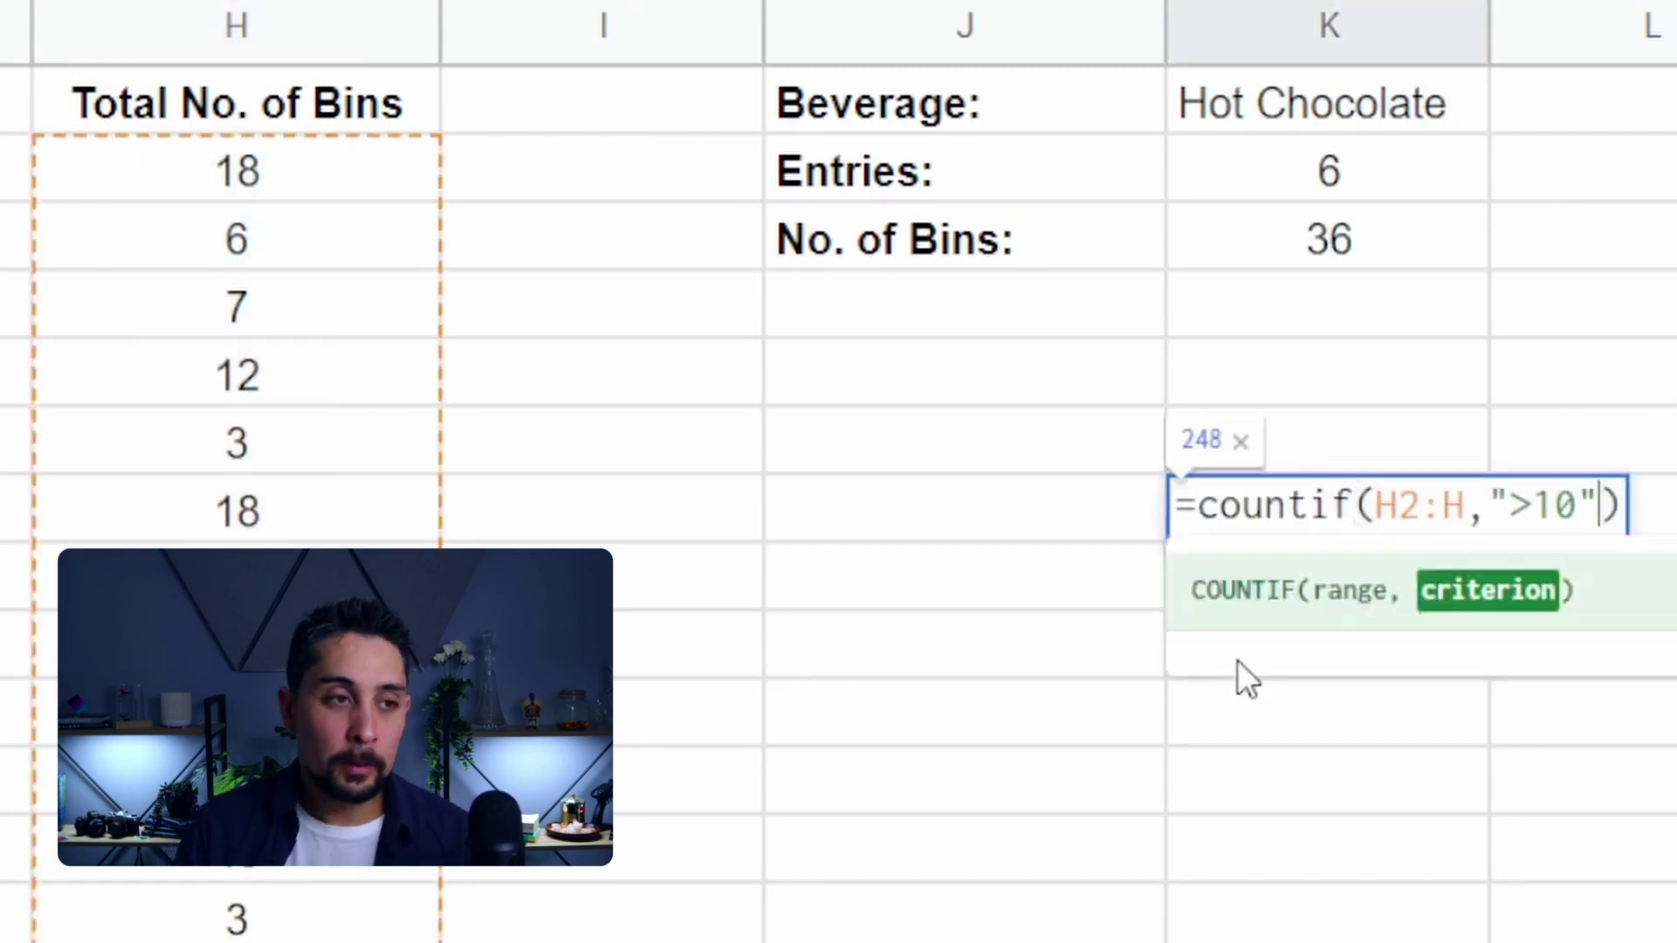
pyautogui.write('=')
pyautogui.press('Return')
pyautogui.press('Up')
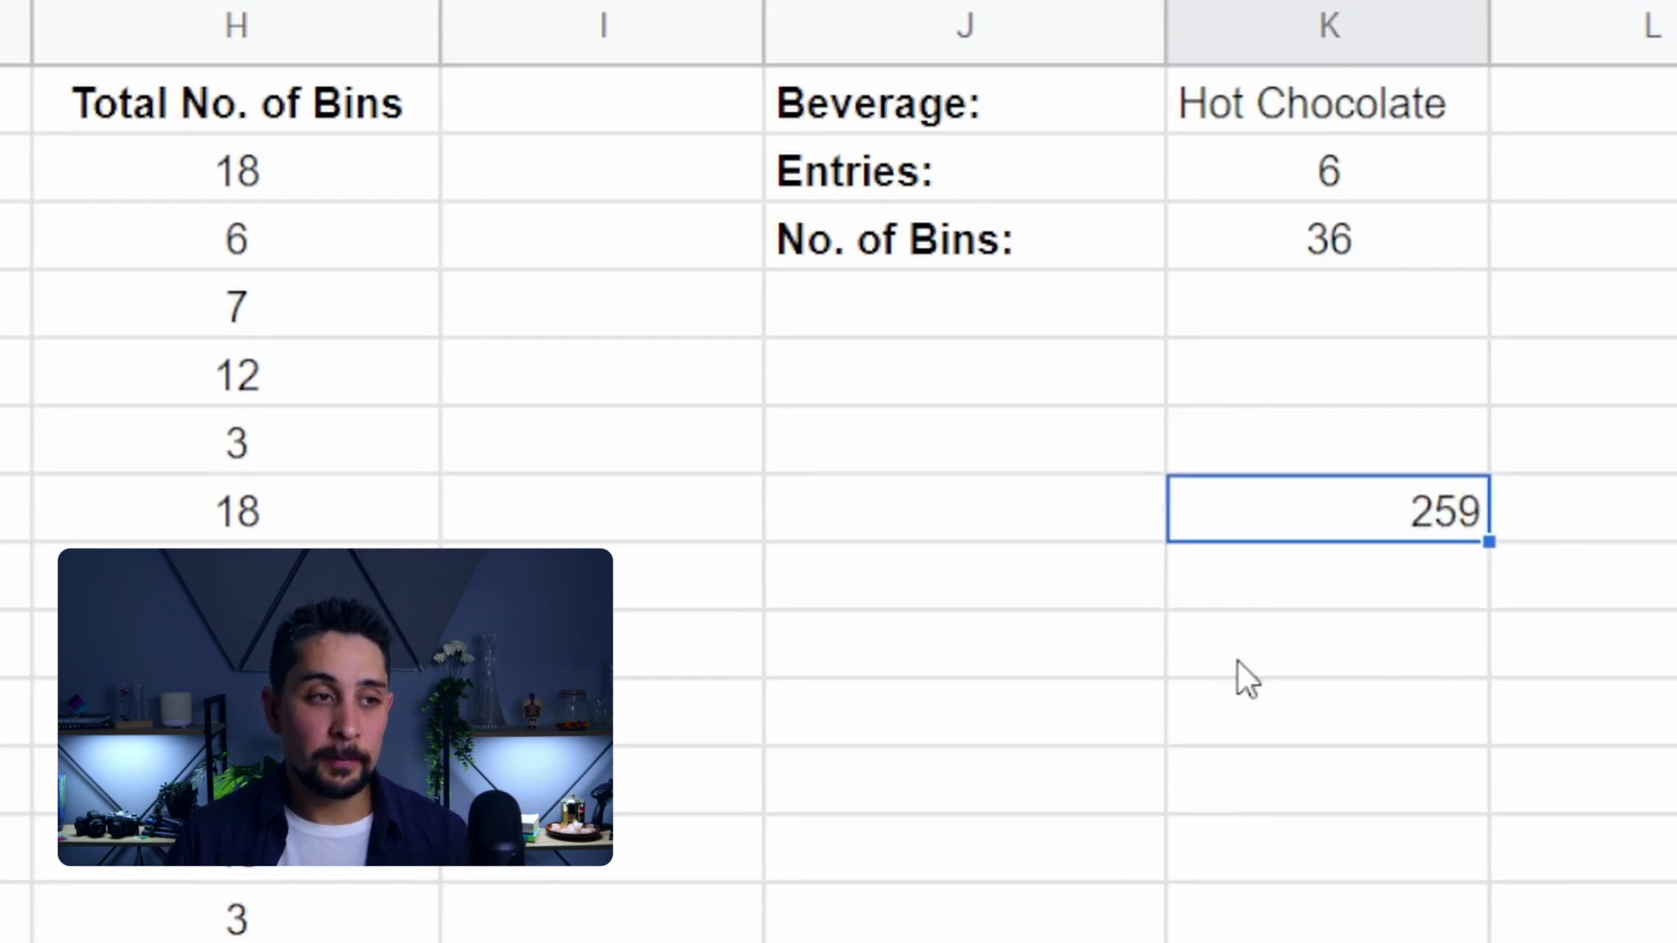
# - Label the count in J7 "No. of entries with 10+ bins" in bold and widen column J to fit
pyautogui.press('Left')
pyautogui.write('No. of')
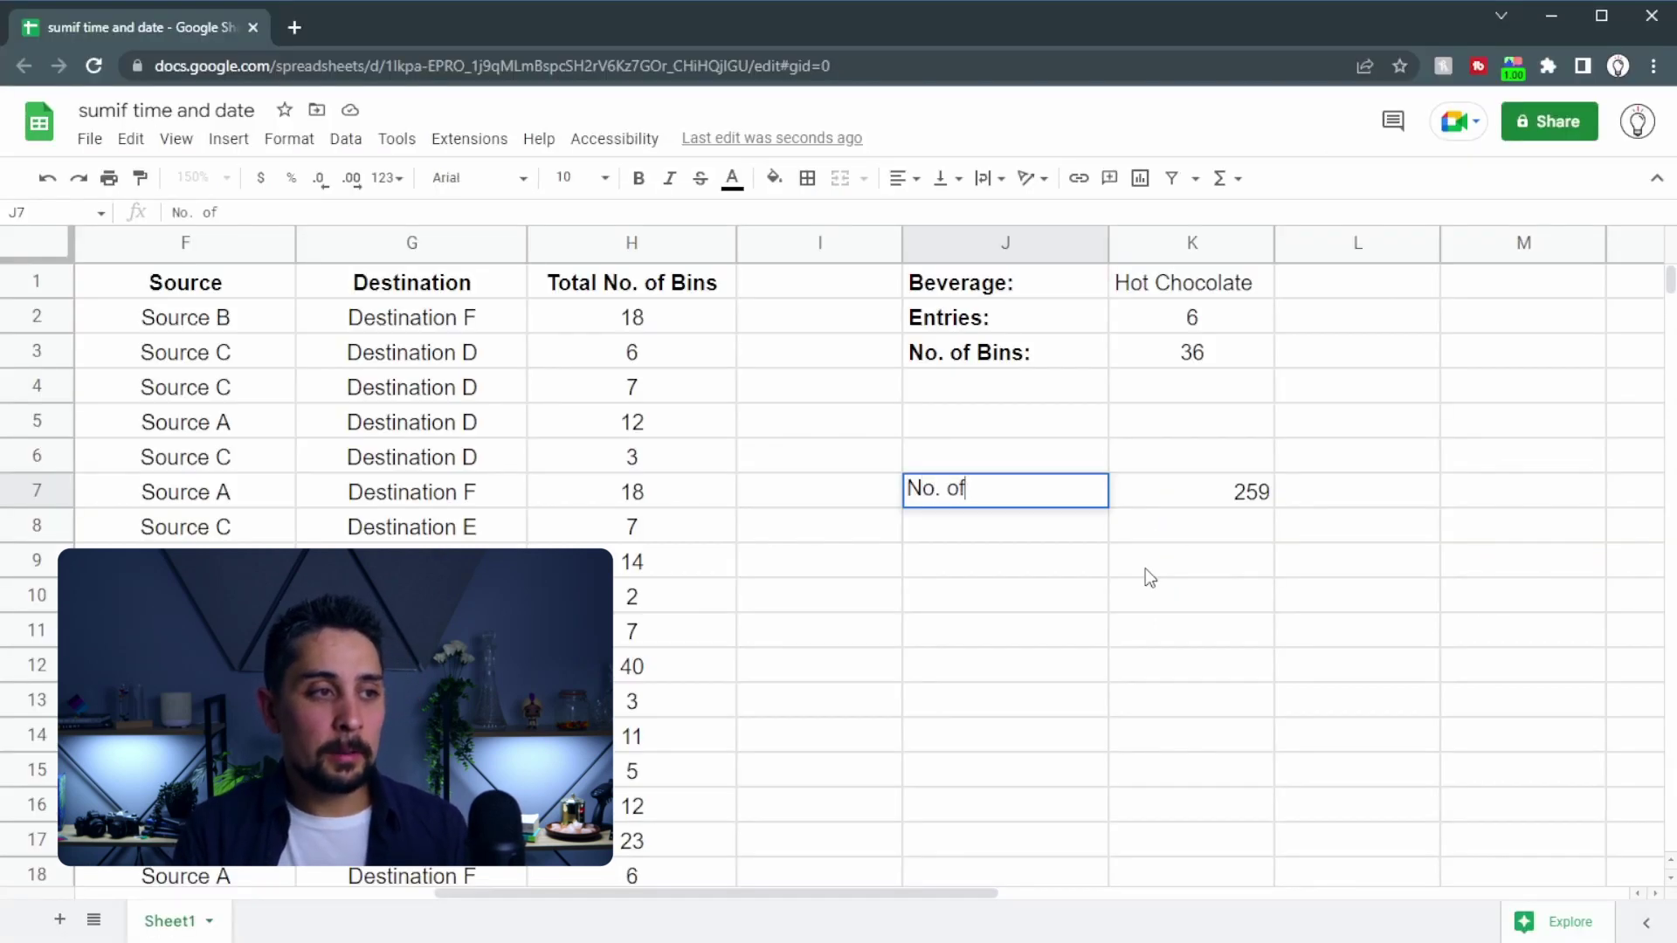
pyautogui.write(' entries with ')
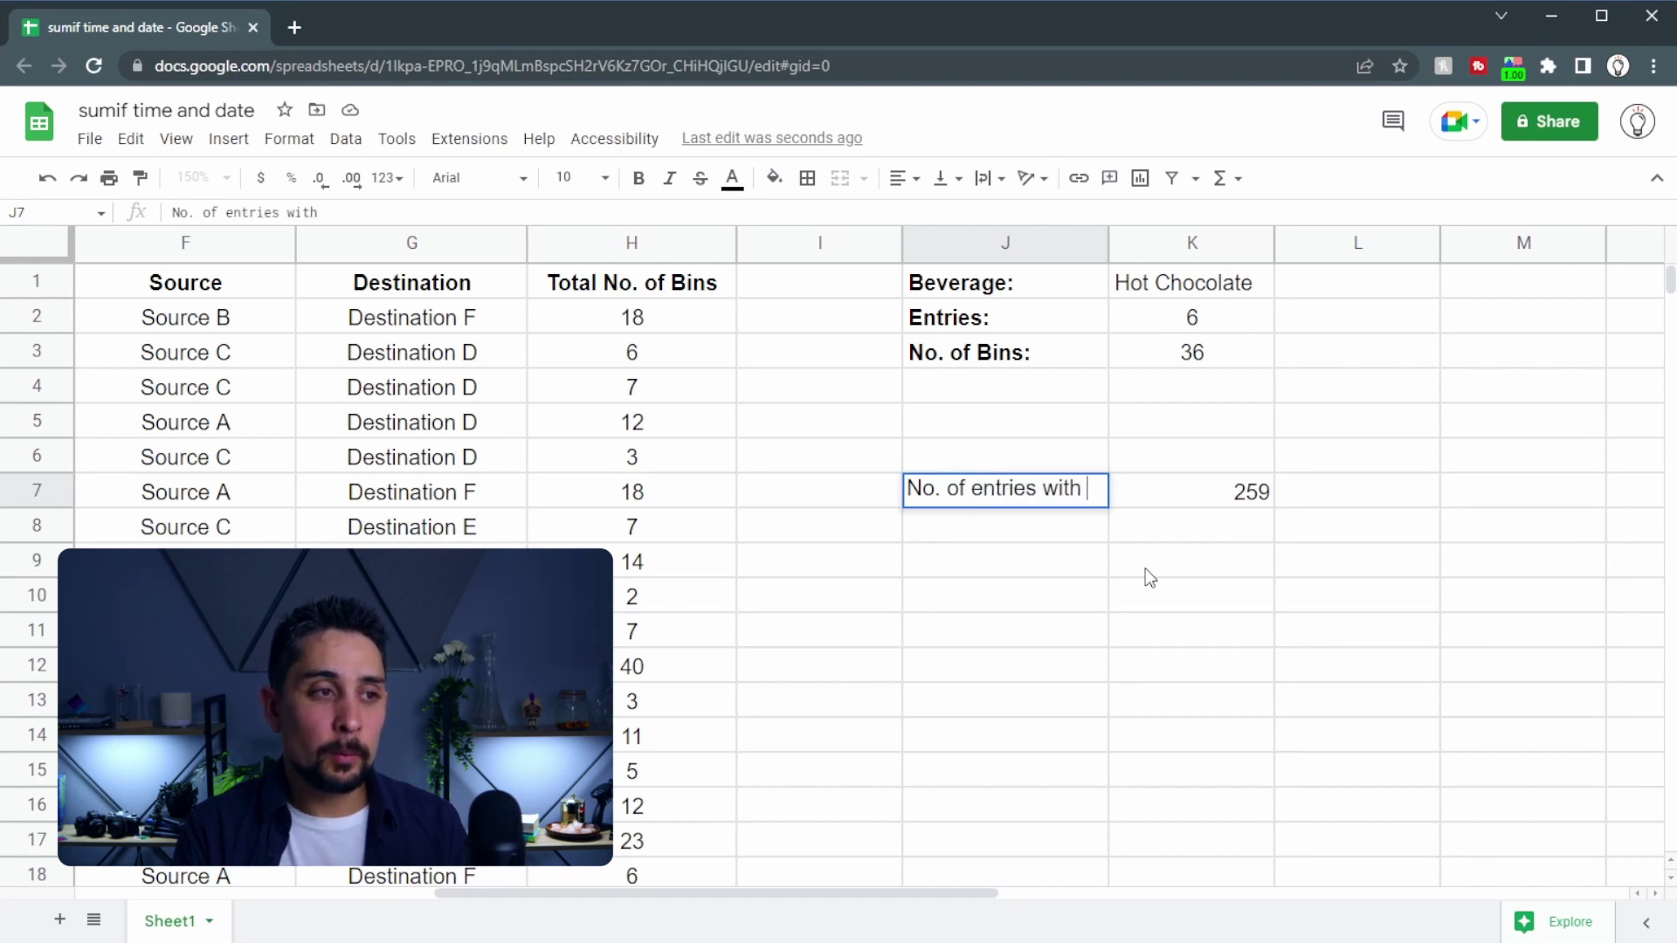
pyautogui.write('10+ ib')
pyautogui.press('BackSpace')
pyautogui.press('BackSpace')
pyautogui.write('bins')
pyautogui.moveTo(1109, 243); pyautogui.dragTo(1193, 243)
pyautogui.hotkey('ctrl', 'b')
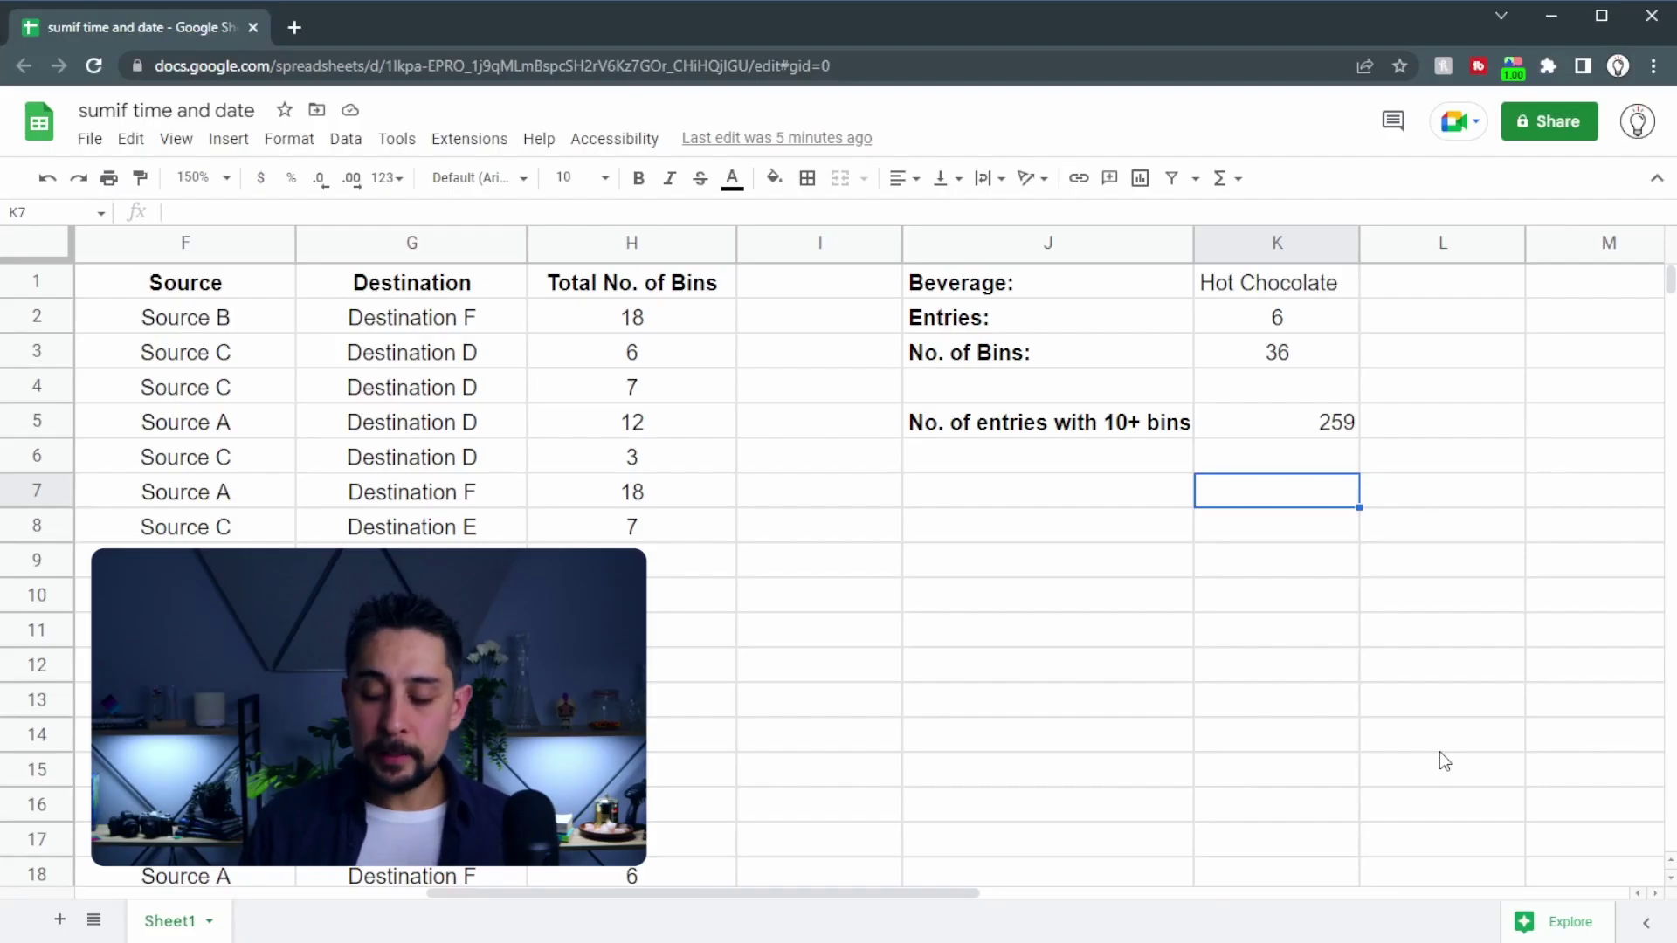
# - Enter the date 15/12/2022 in J7 and the date 15/1/2023 in J8
pyautogui.press('Left')
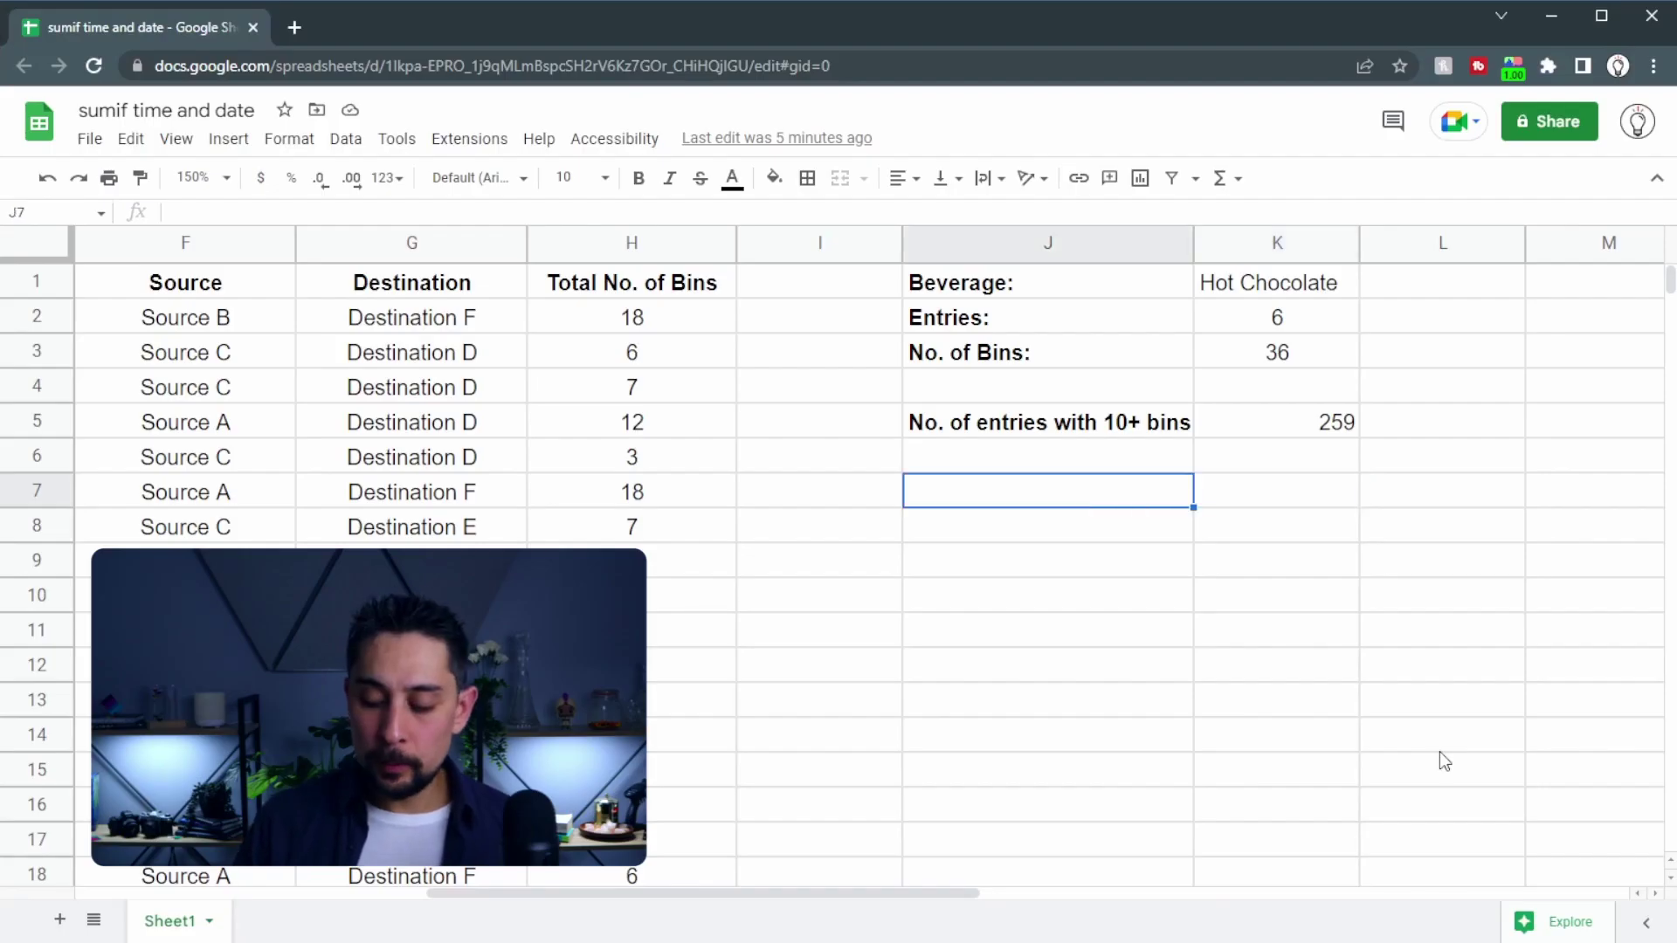
pyautogui.write('15/')
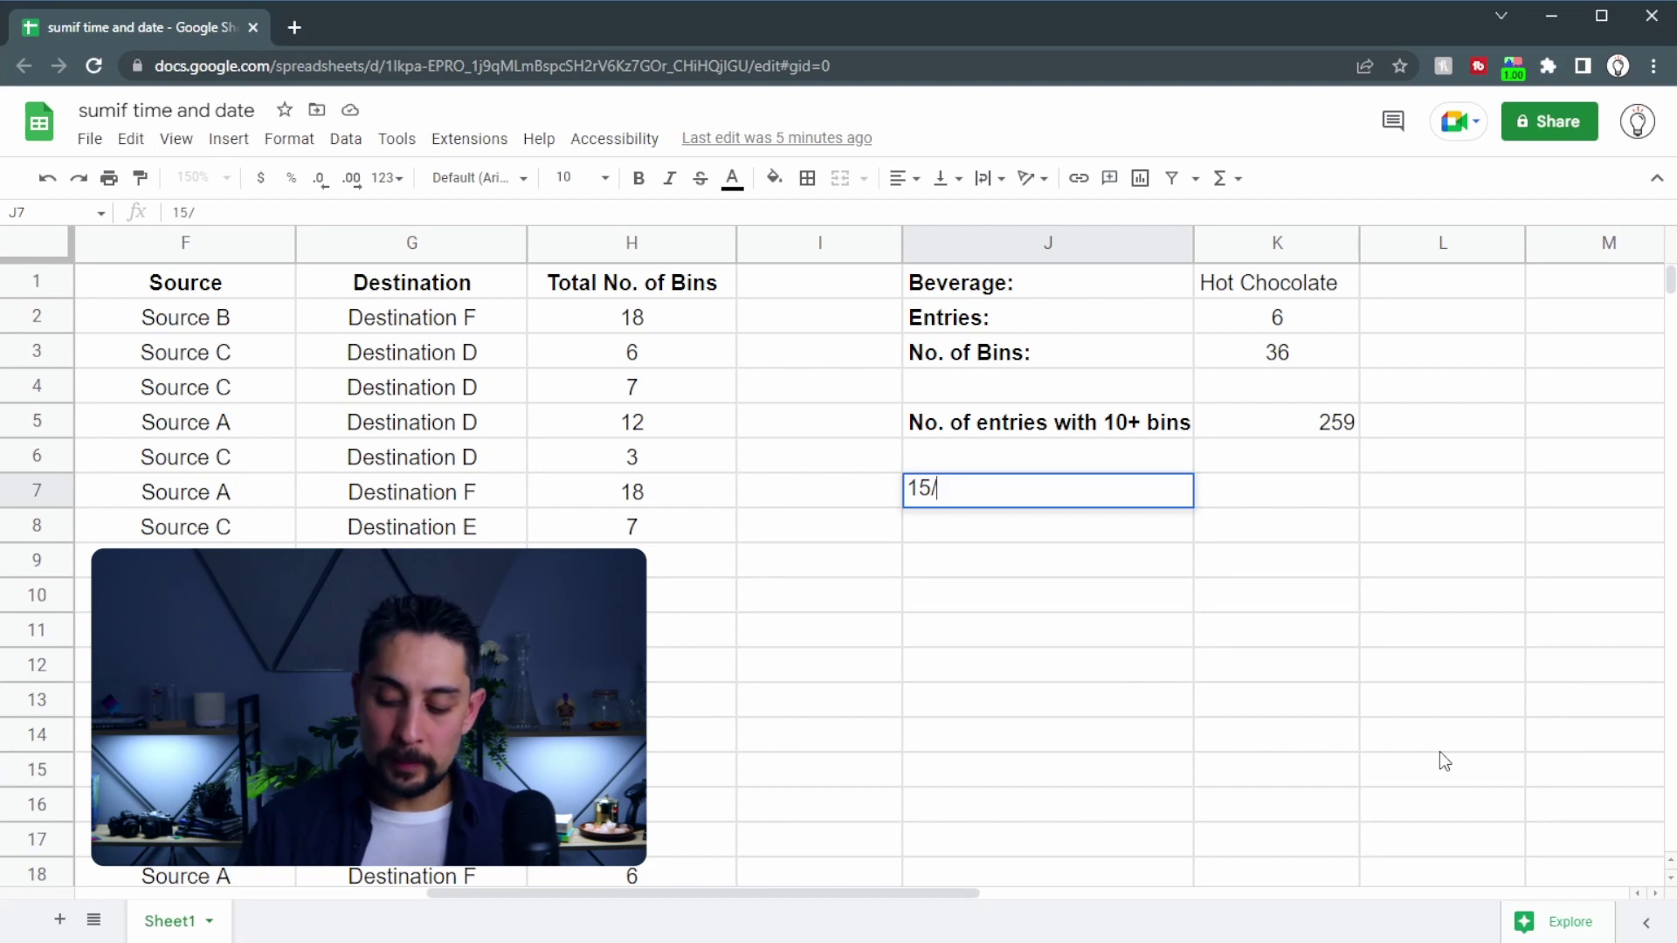
pyautogui.write('12/2022')
pyautogui.press('Return')
pyautogui.write('15/')
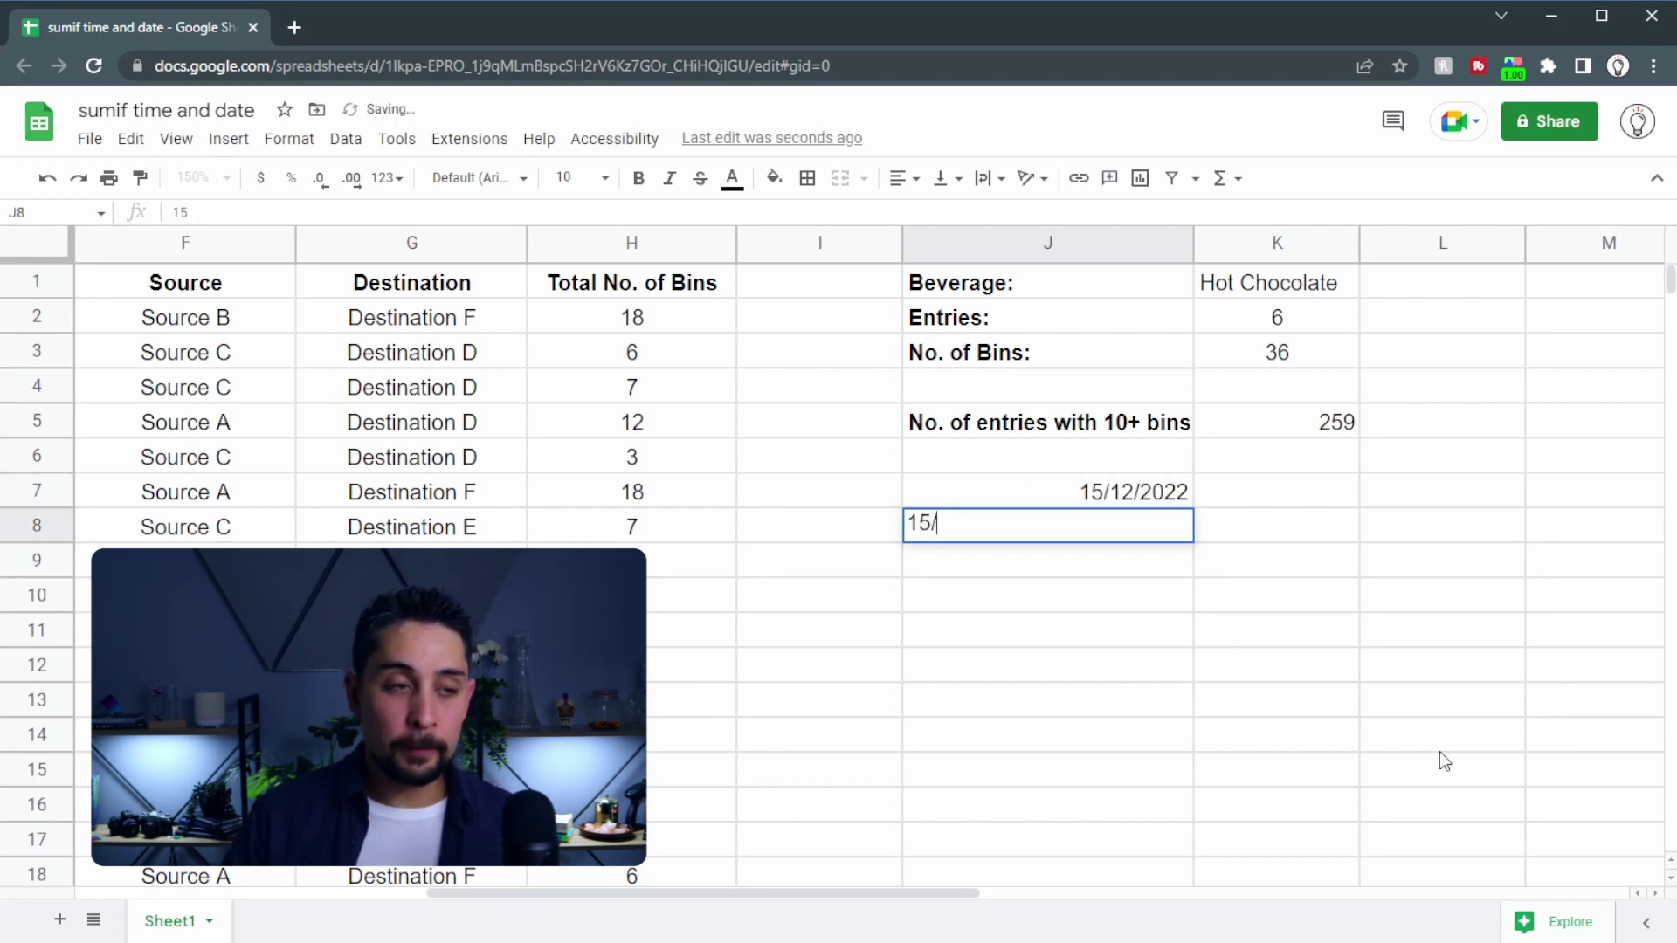
pyautogui.write('1/2023')
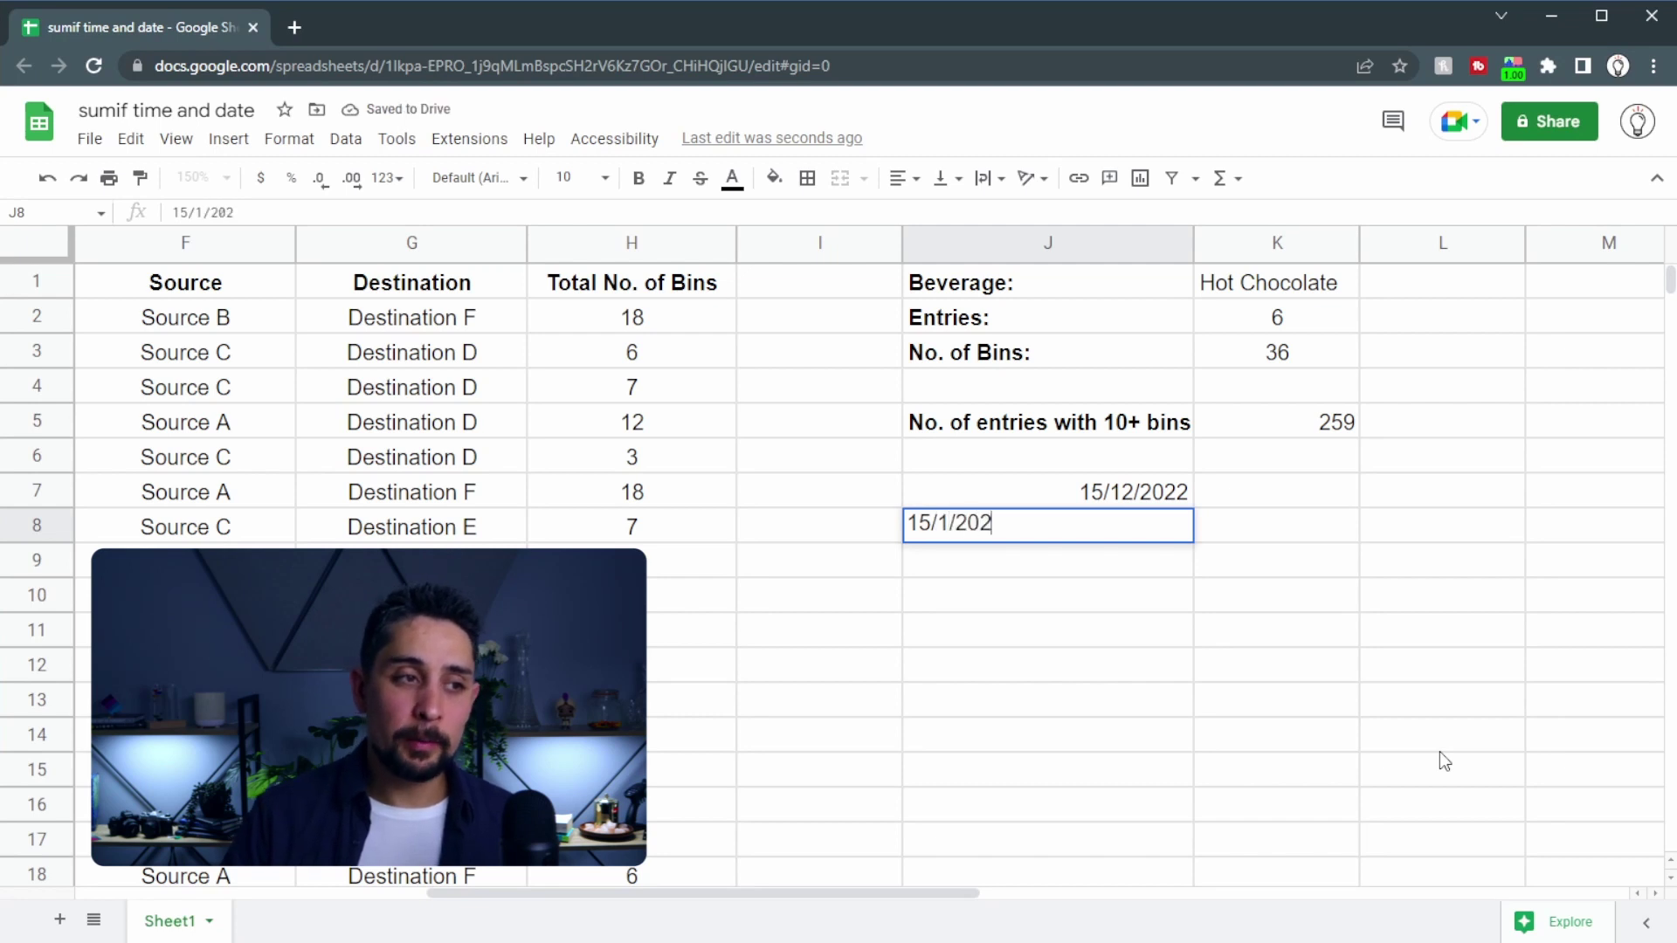
pyautogui.press('Tab')
pyautogui.press('Up')
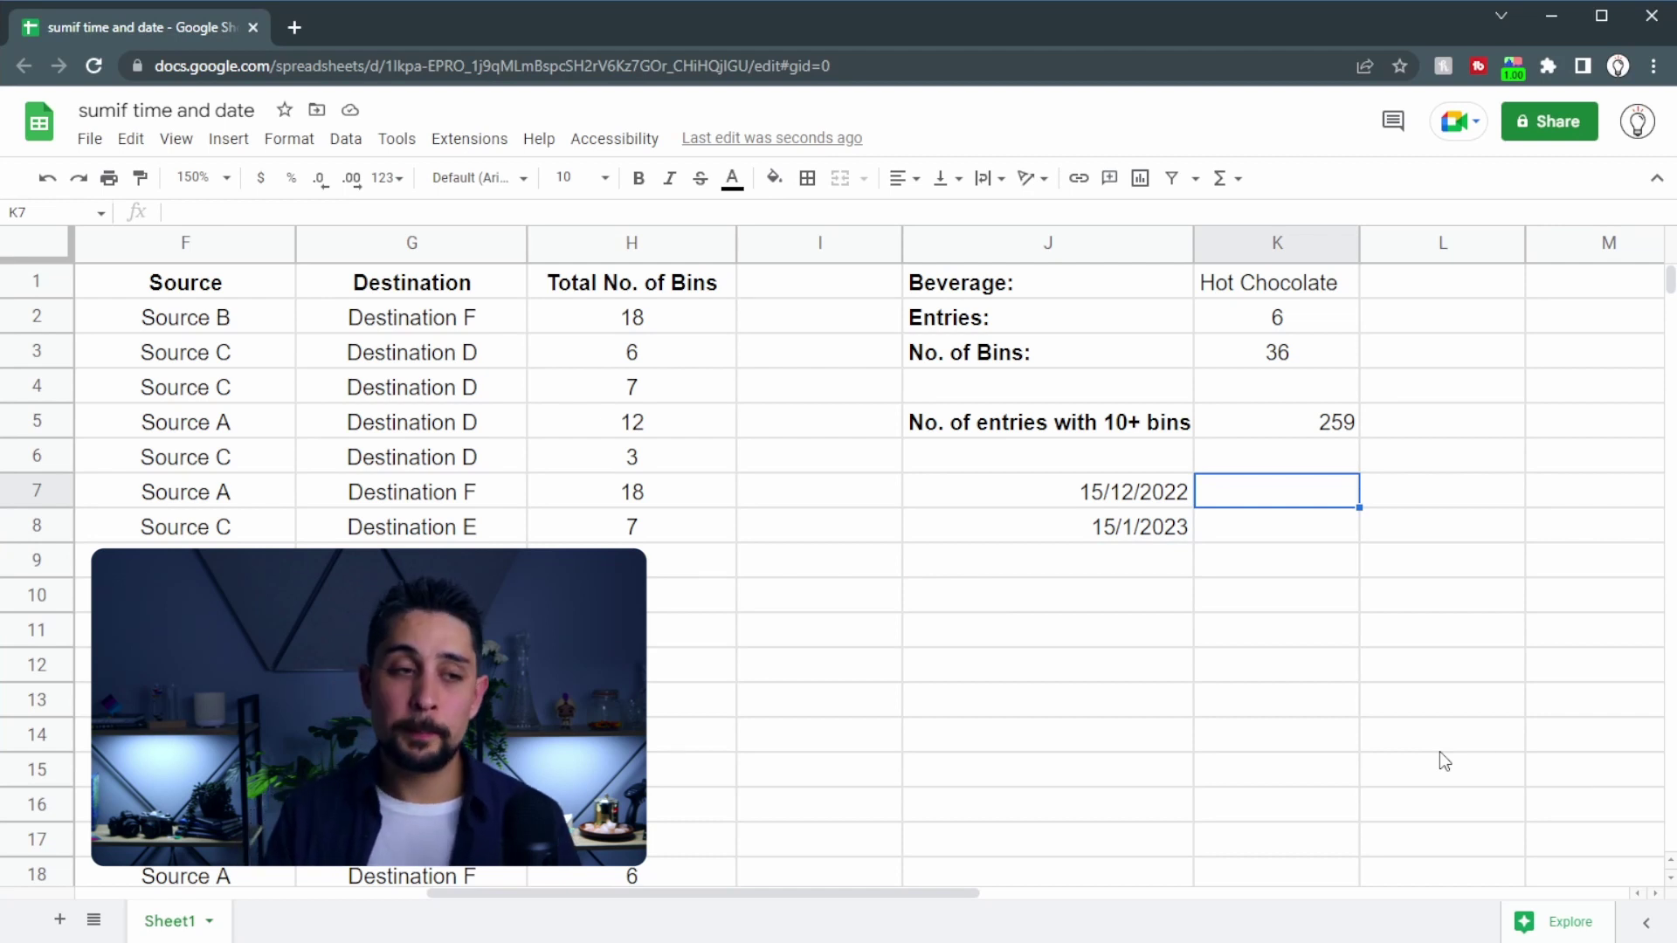
# - Try the month-first date 12/15/2022 in J9, and clear the cell again
pyautogui.press('Left')
pyautogui.press('Down')
pyautogui.press('Down')
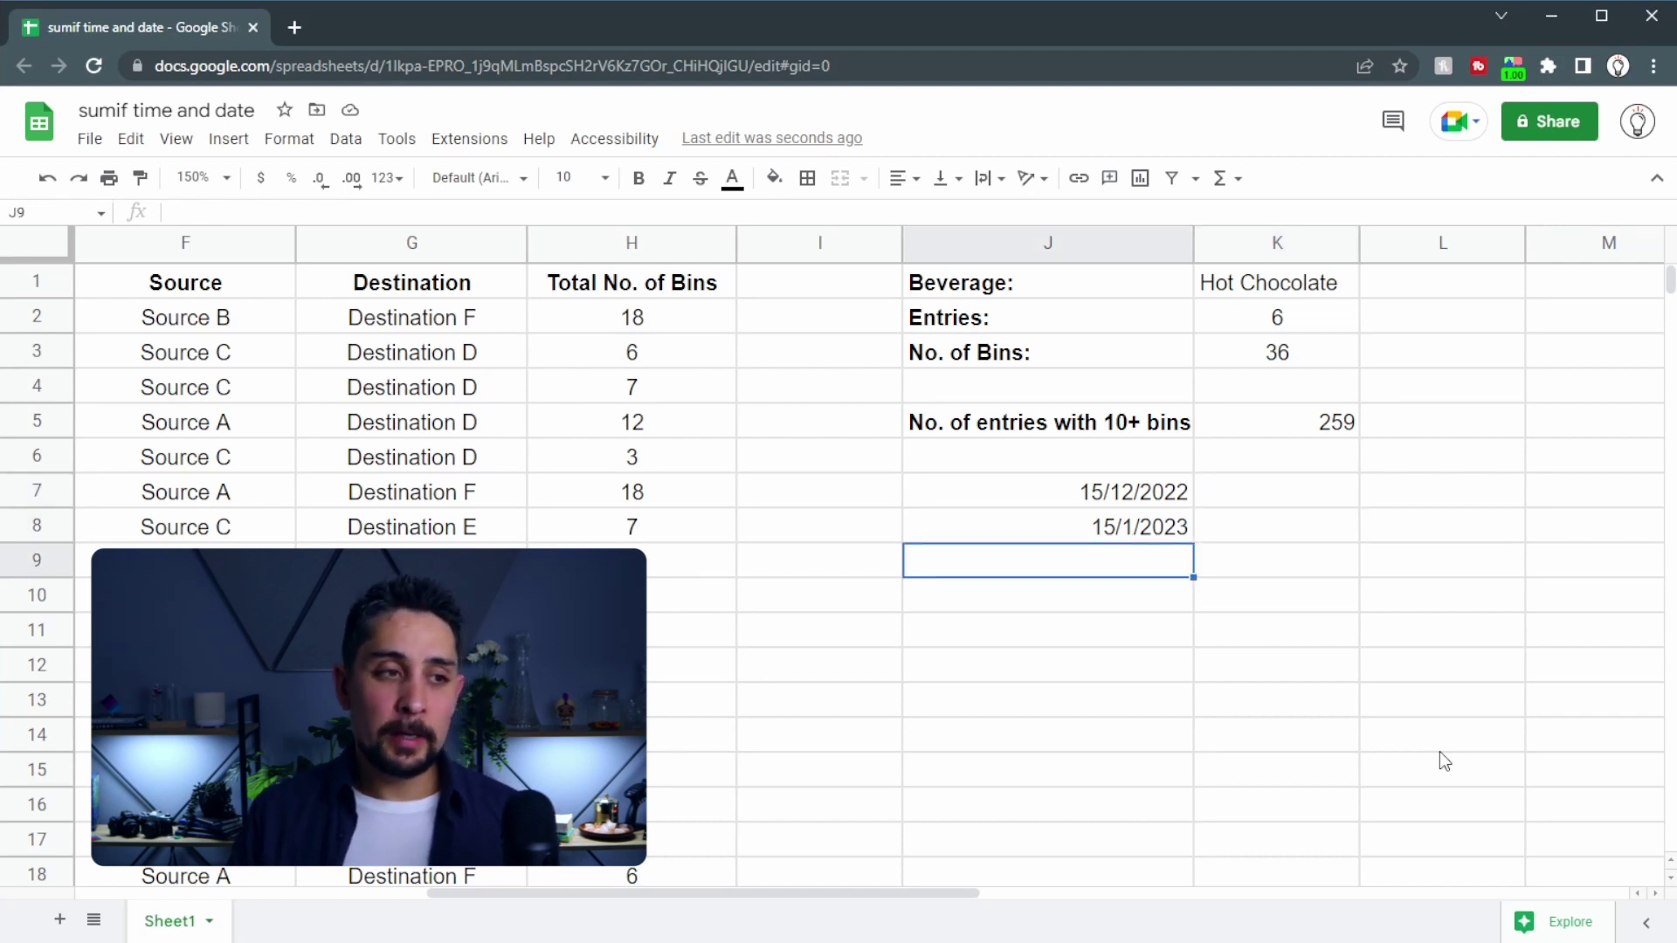
pyautogui.write('12/')
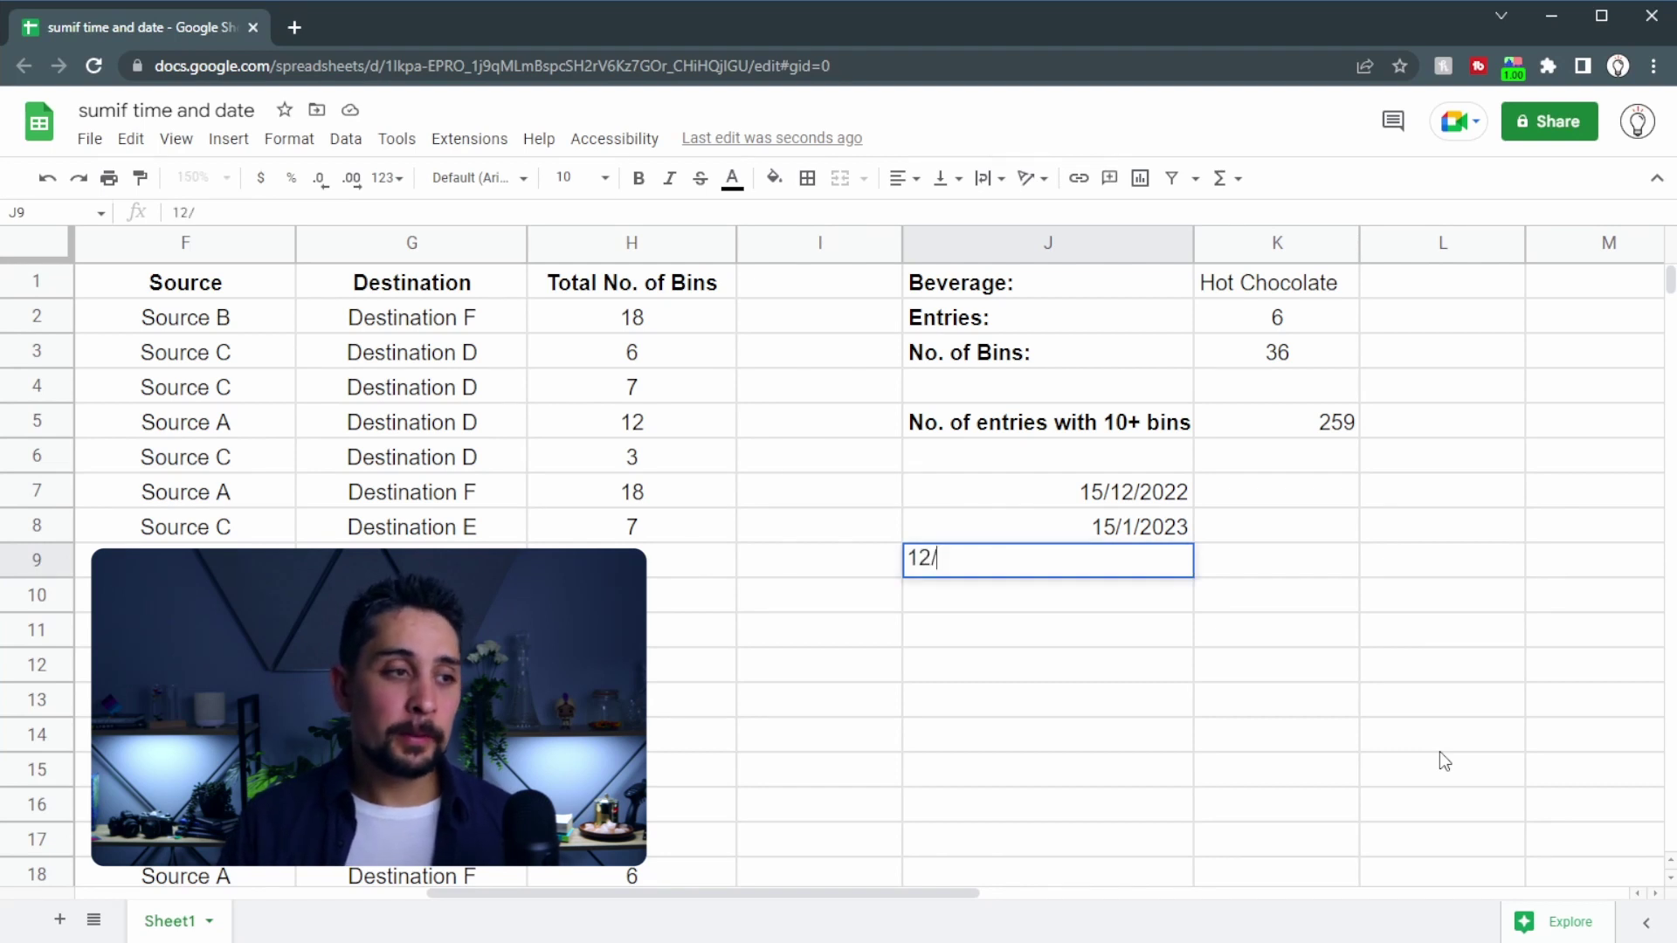
pyautogui.write('15/2022')
pyautogui.press('Return')
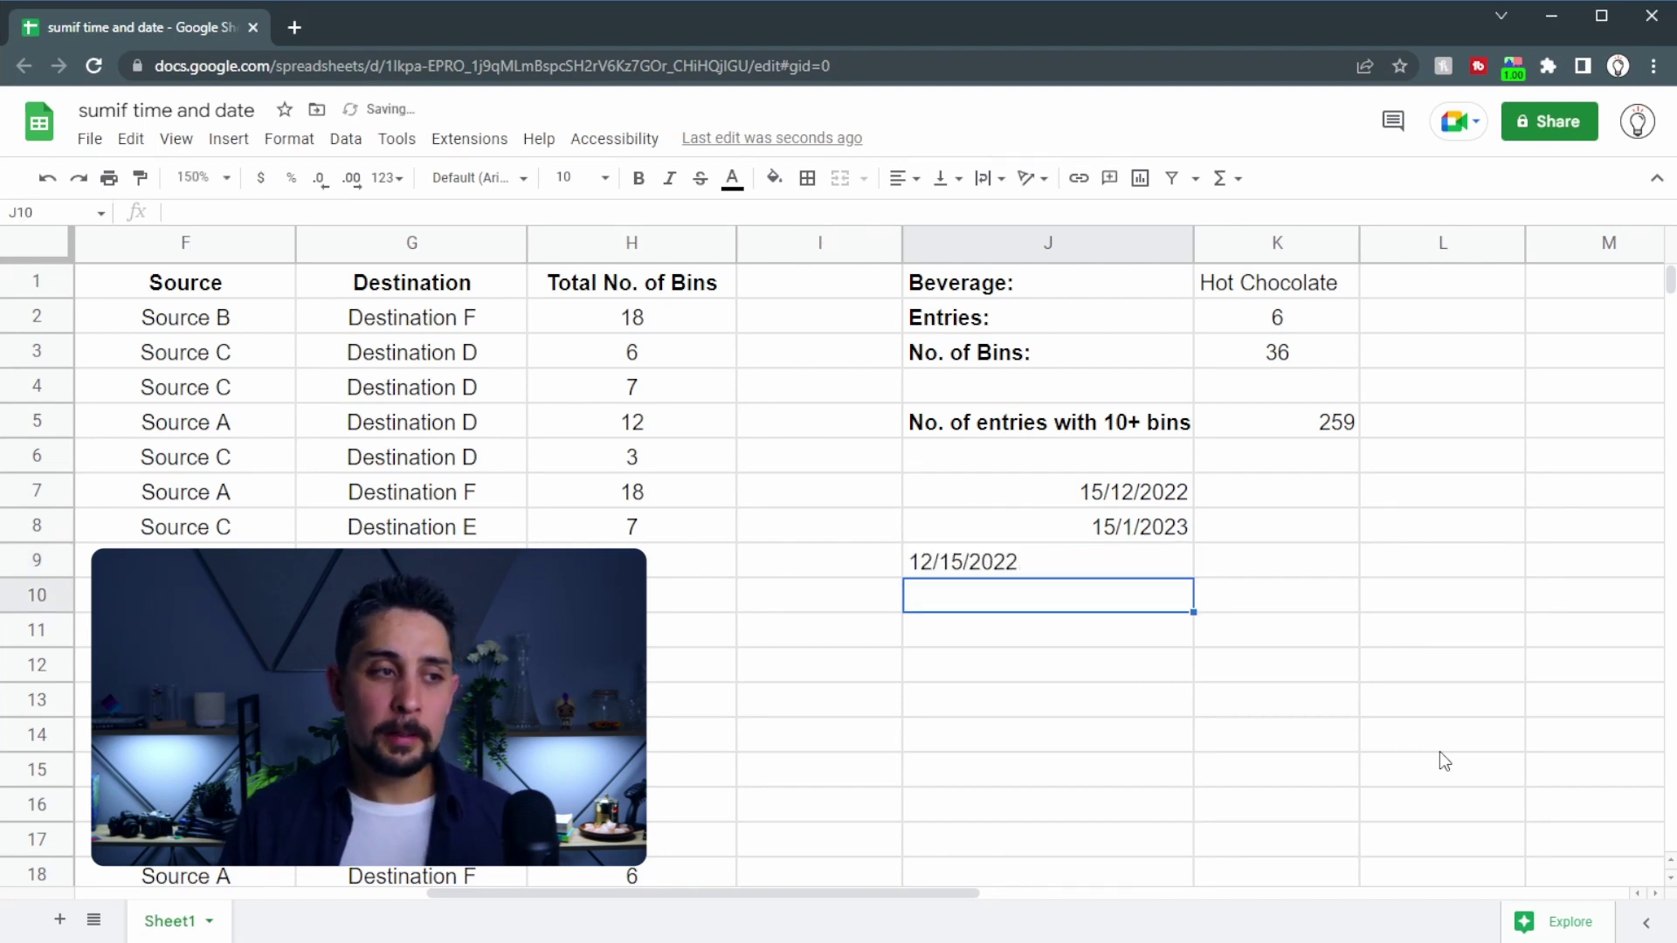
pyautogui.press('Up')
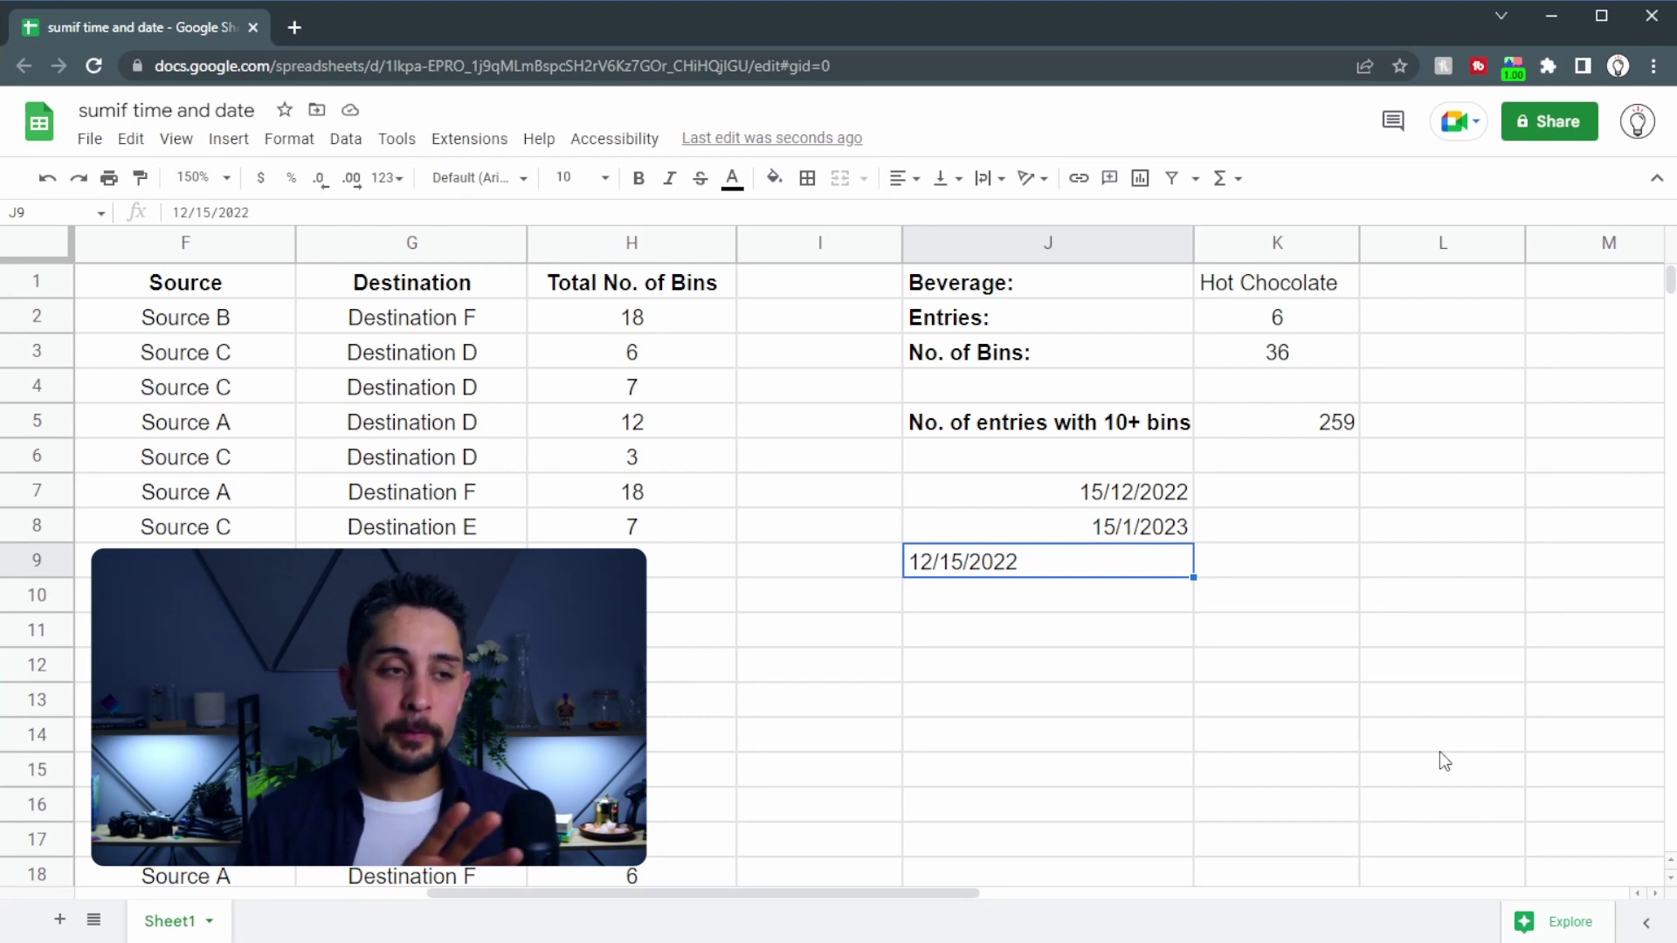
pyautogui.press('Delete')
# - Start a COUNTIFS formula in K7 with the open-ended date column A2:A as its first criteria range
pyautogui.press('Up')
pyautogui.press('Up')
pyautogui.press('Right')
pyautogui.write('=cou')
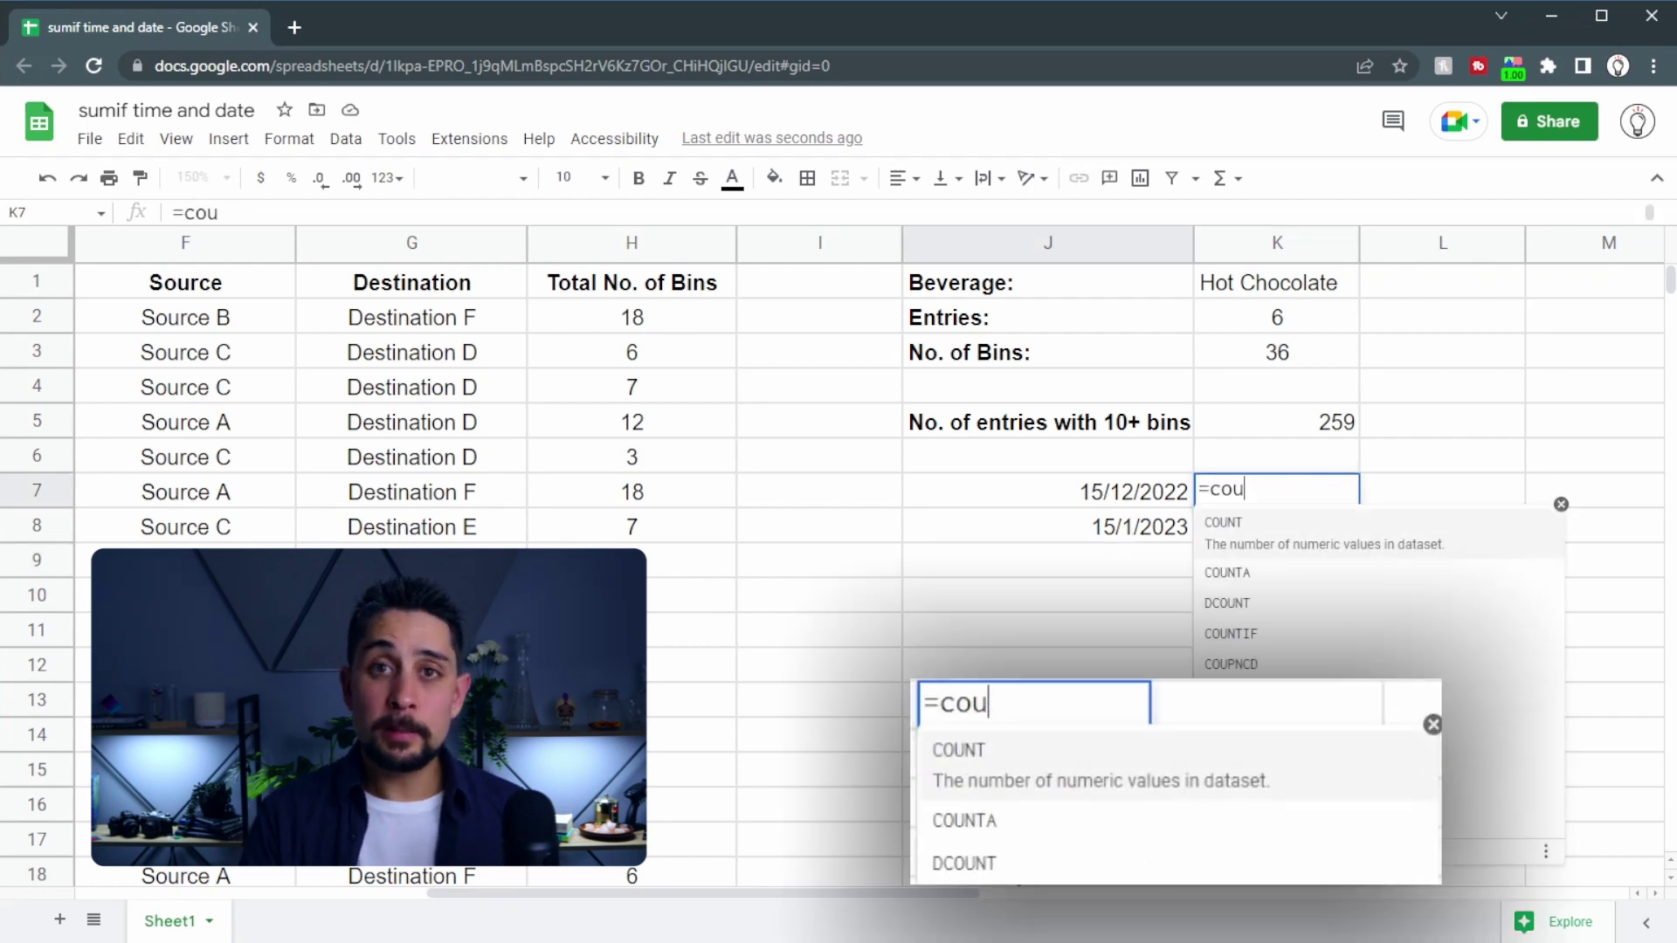
pyautogui.write('ntifs(')
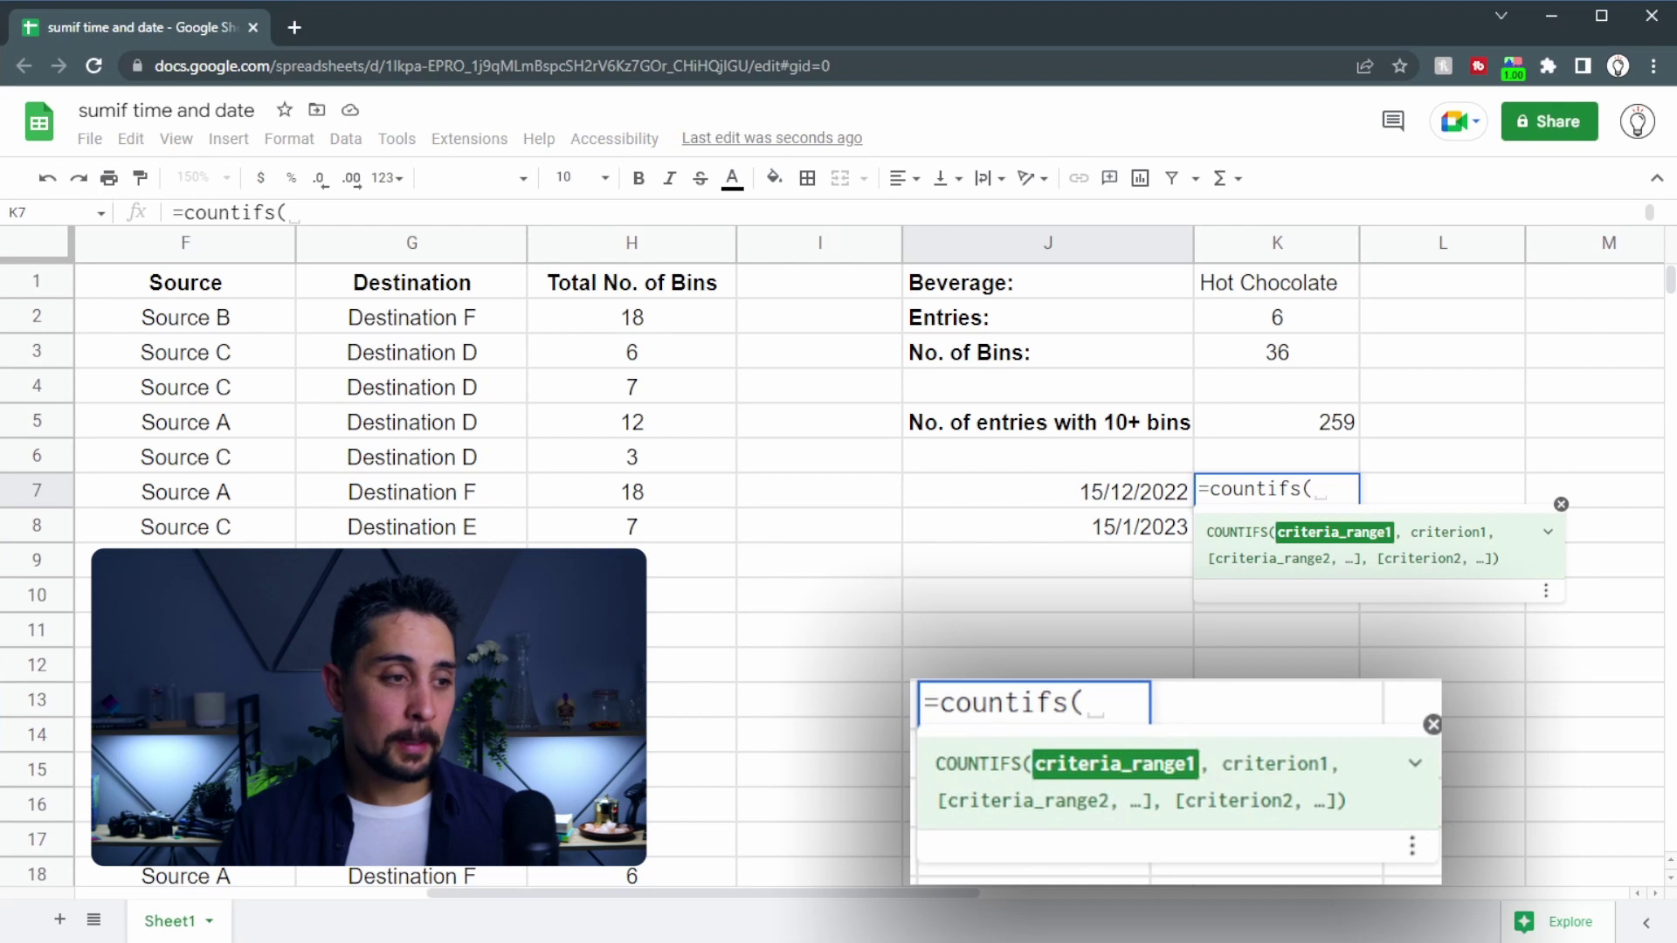
pyautogui.moveTo(968, 889); pyautogui.dragTo(616, 891)
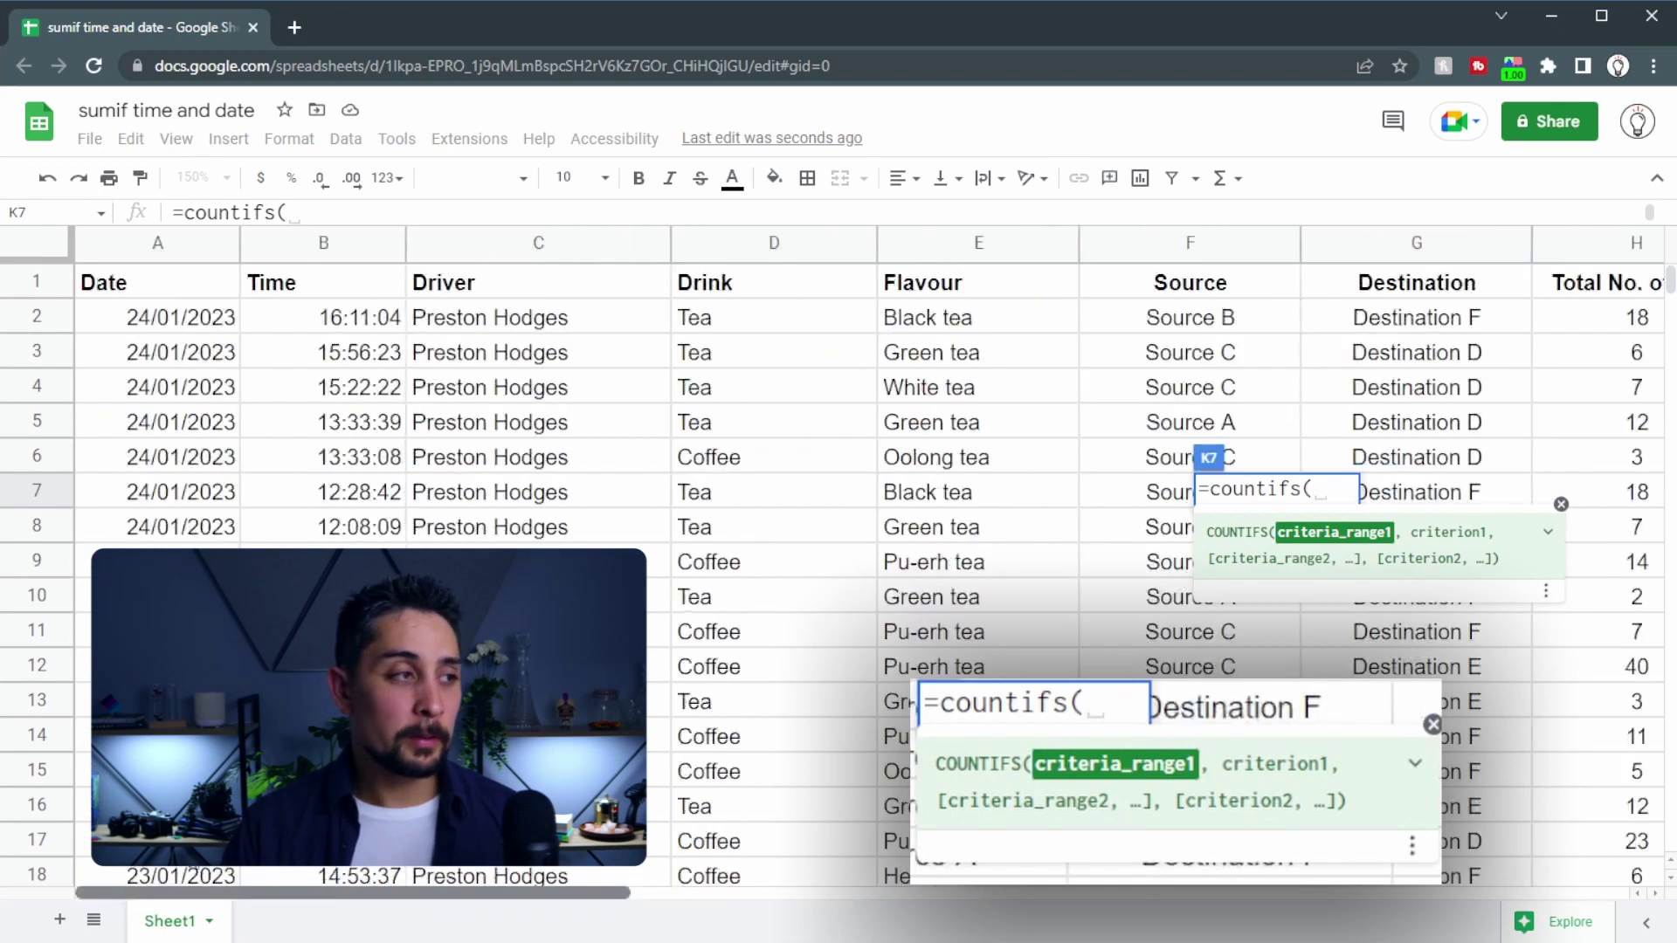
pyautogui.moveTo(194, 319); pyautogui.dragTo(167, 456)
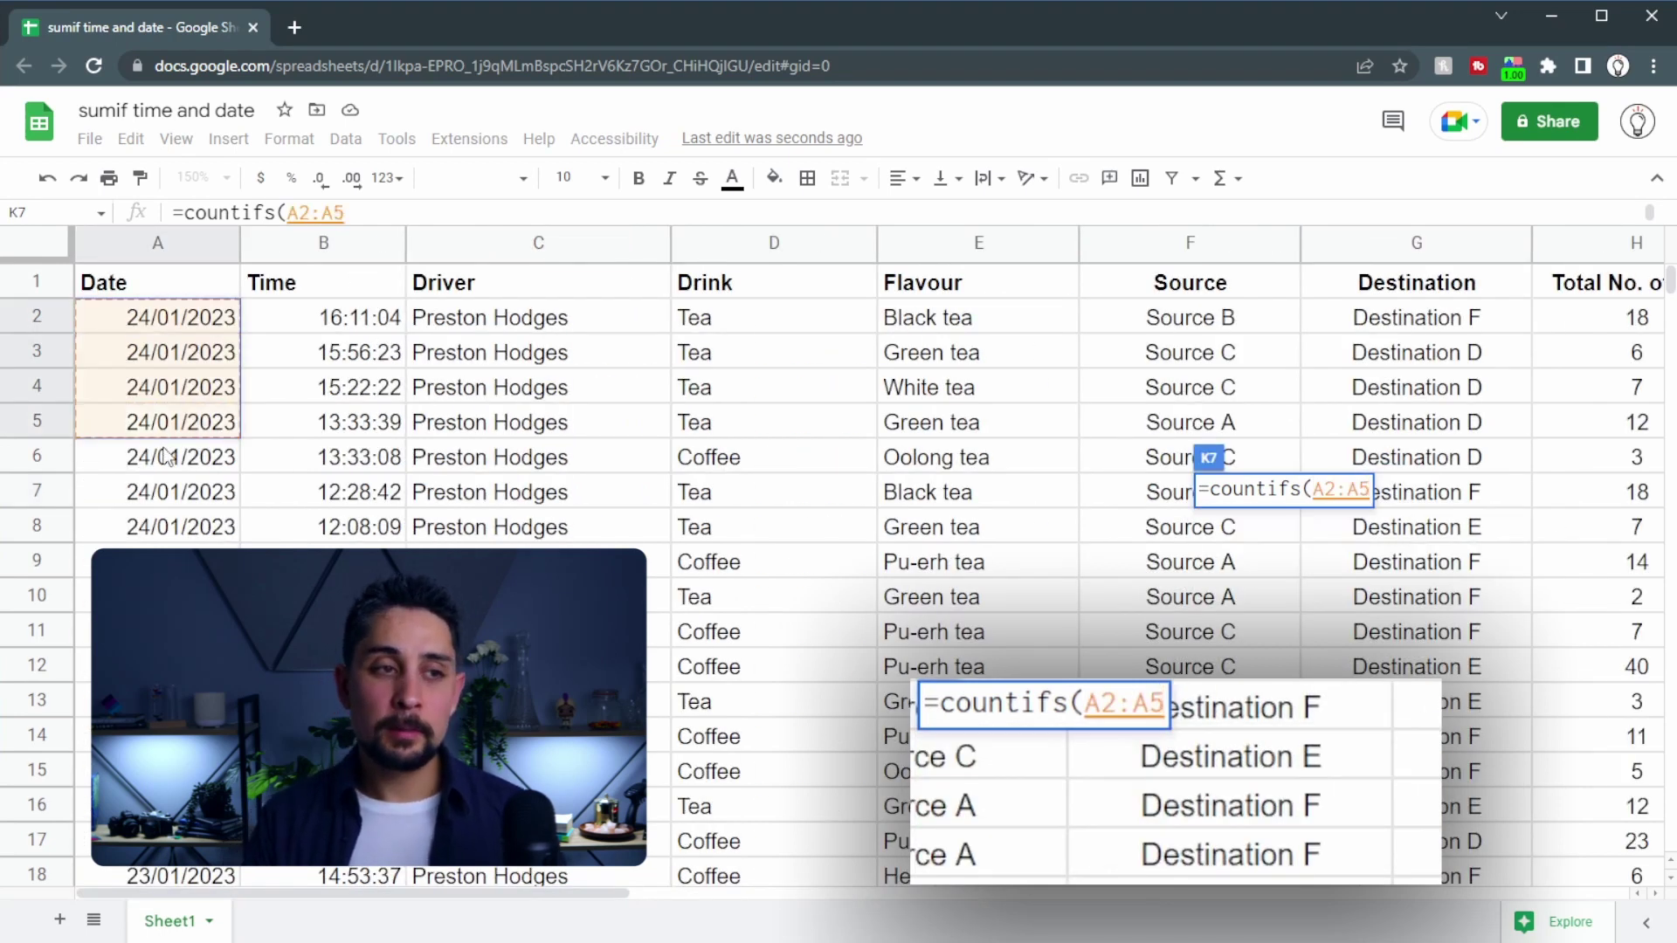
pyautogui.press('BackSpace')
pyautogui.write(',')
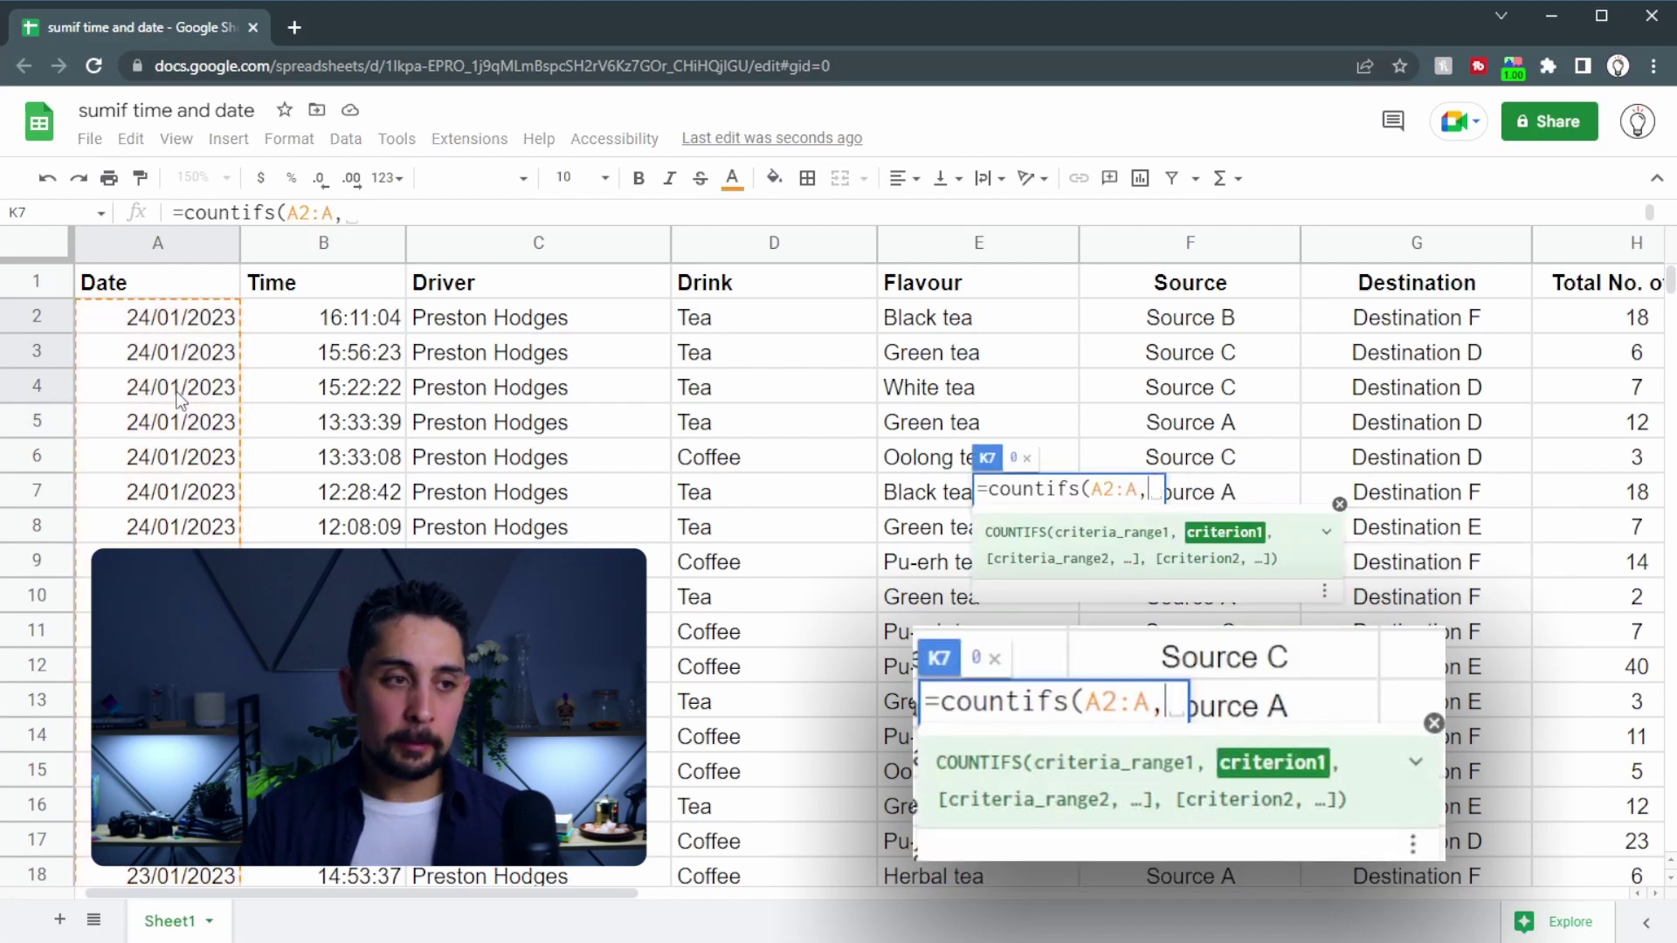
# - Set the first COUNTIFS criterion to dates on or after the start date, using ">="&J7
pyautogui.write('">')
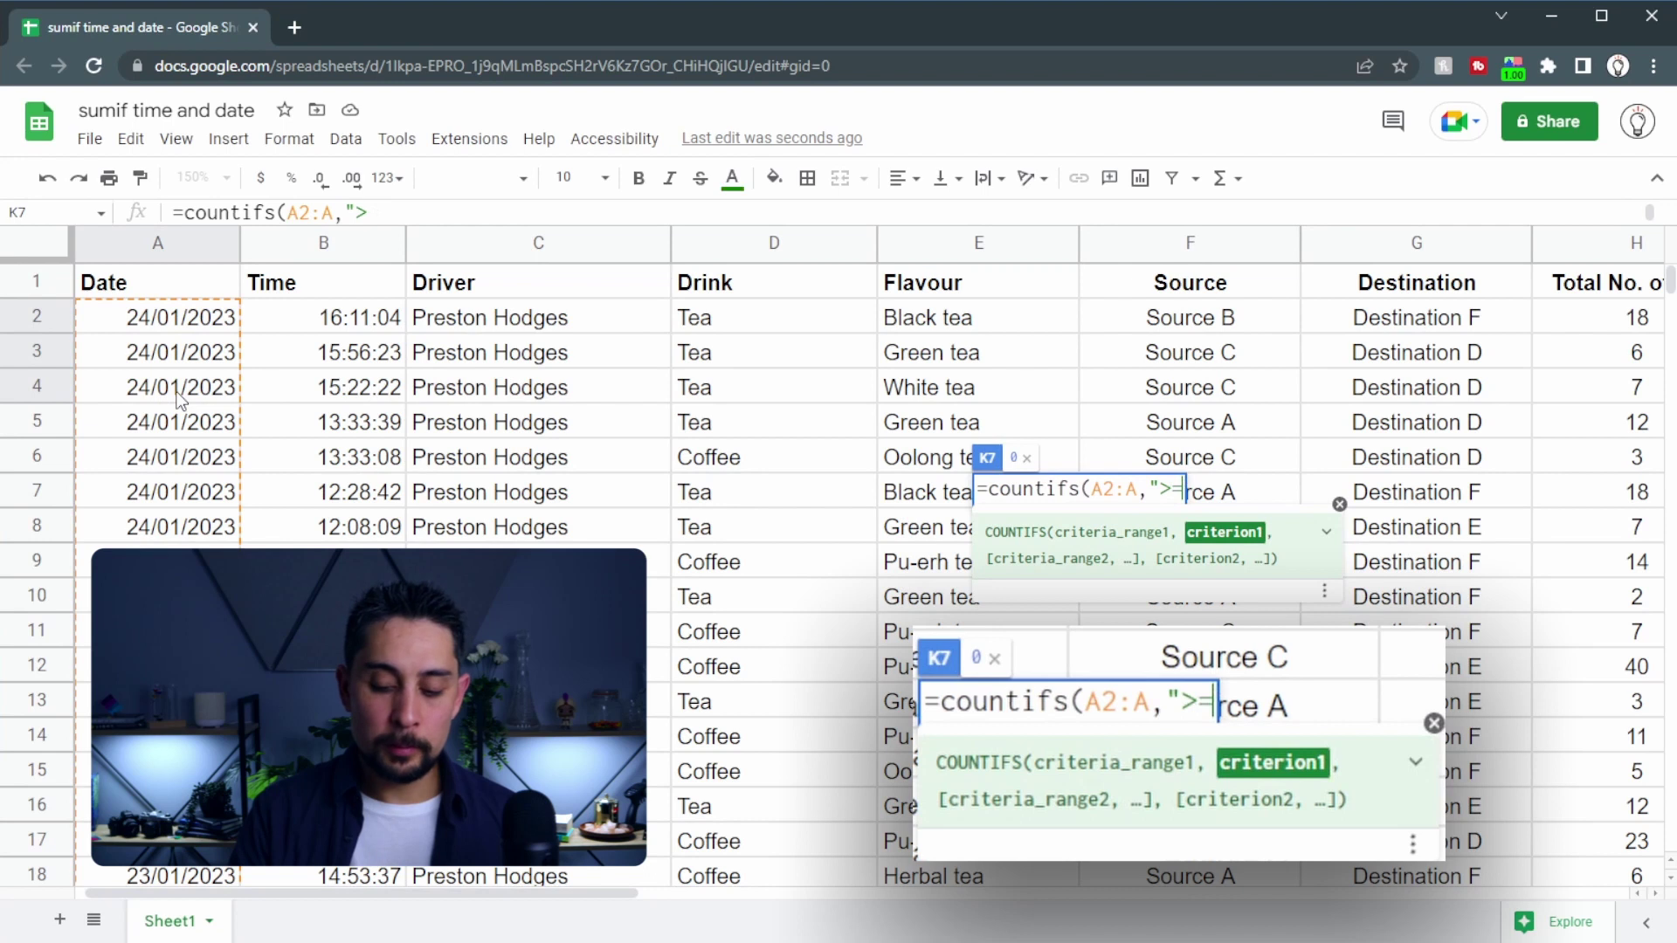
pyautogui.write('="&')
pyautogui.moveTo(452, 893); pyautogui.dragTo(968, 892)
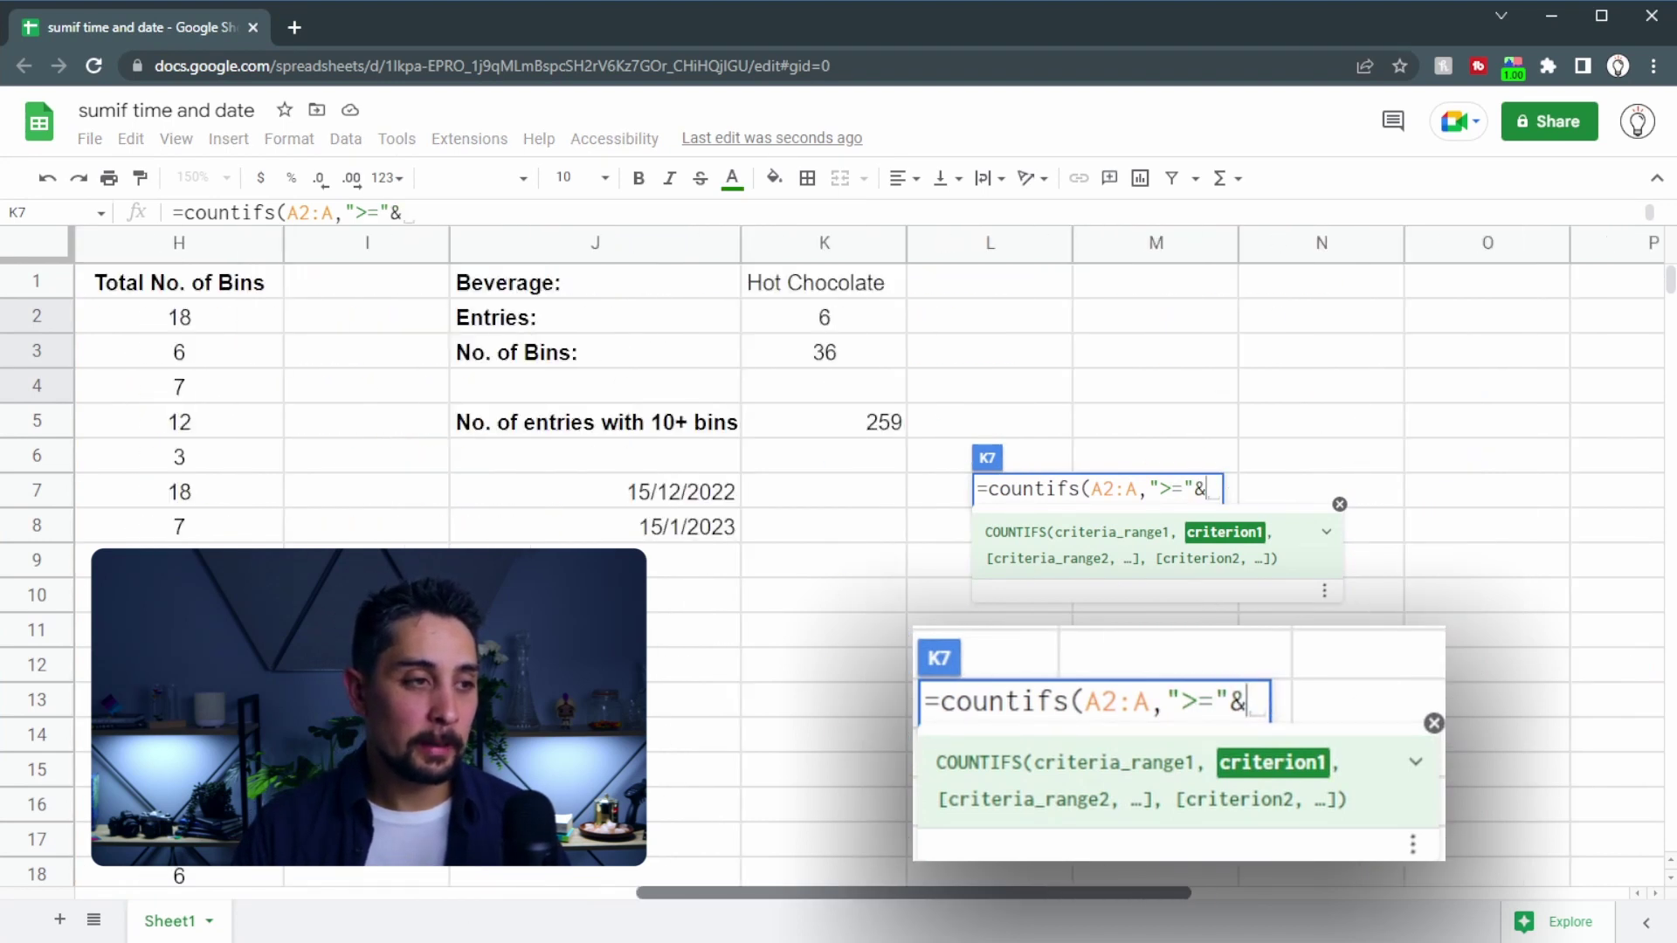
pyautogui.click(621, 501)
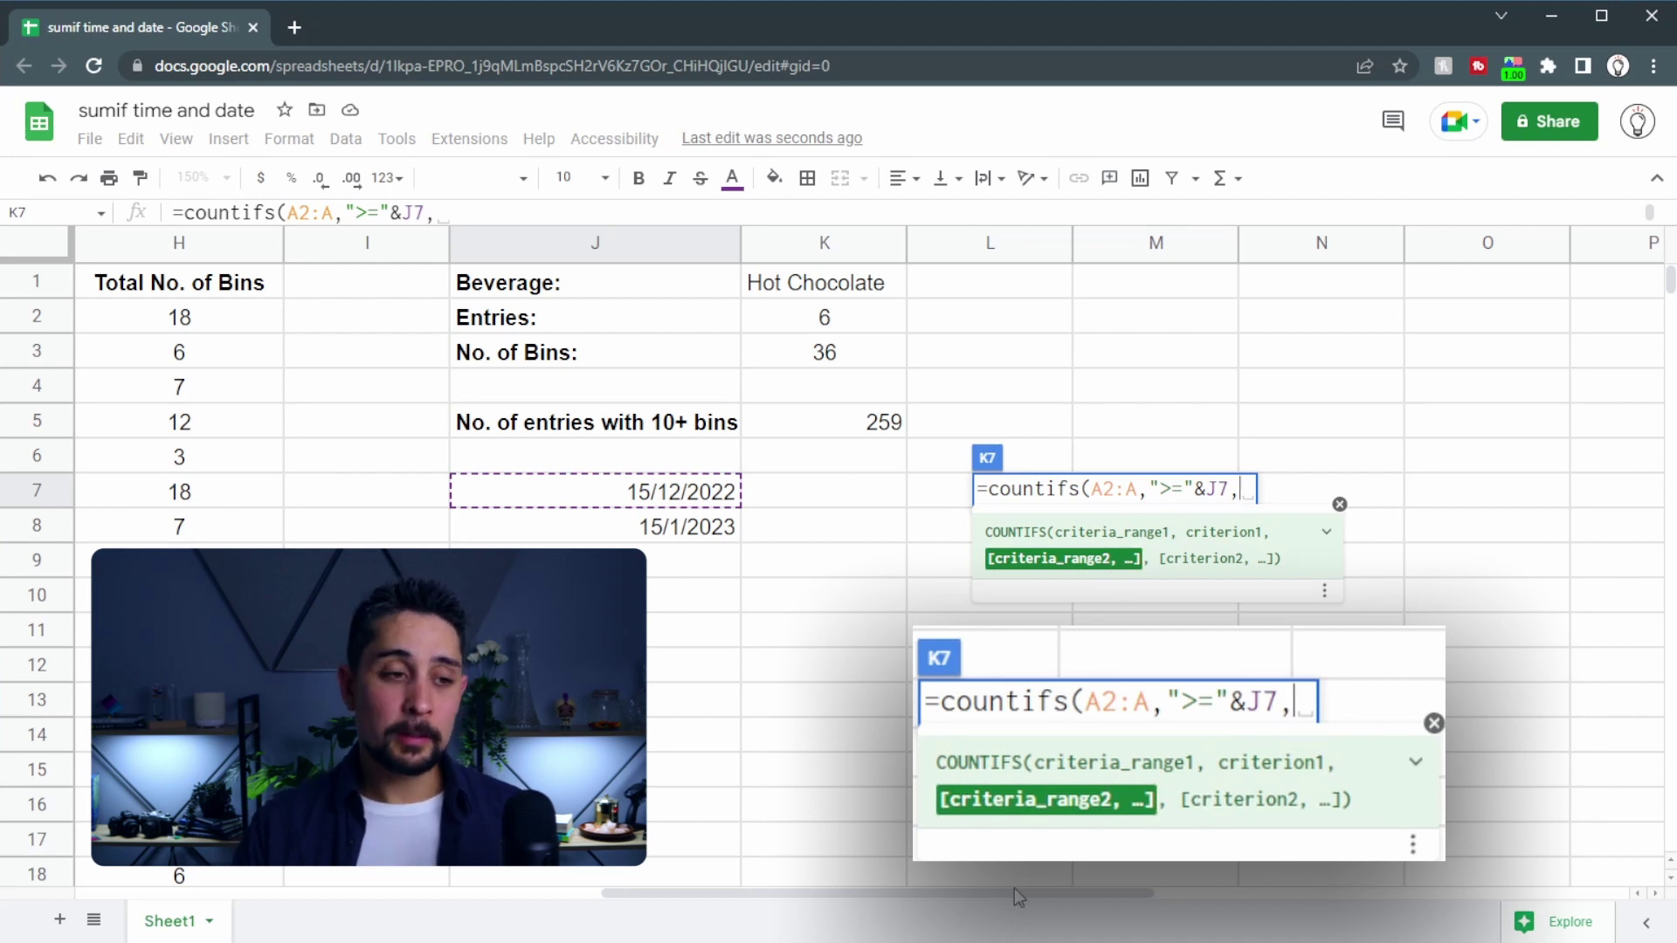
# - Add A2:A as the second criteria range with the criterion "<="&J8, and complete the COUNTIFS formula in K7
pyautogui.moveTo(1020, 887); pyautogui.dragTo(496, 888)
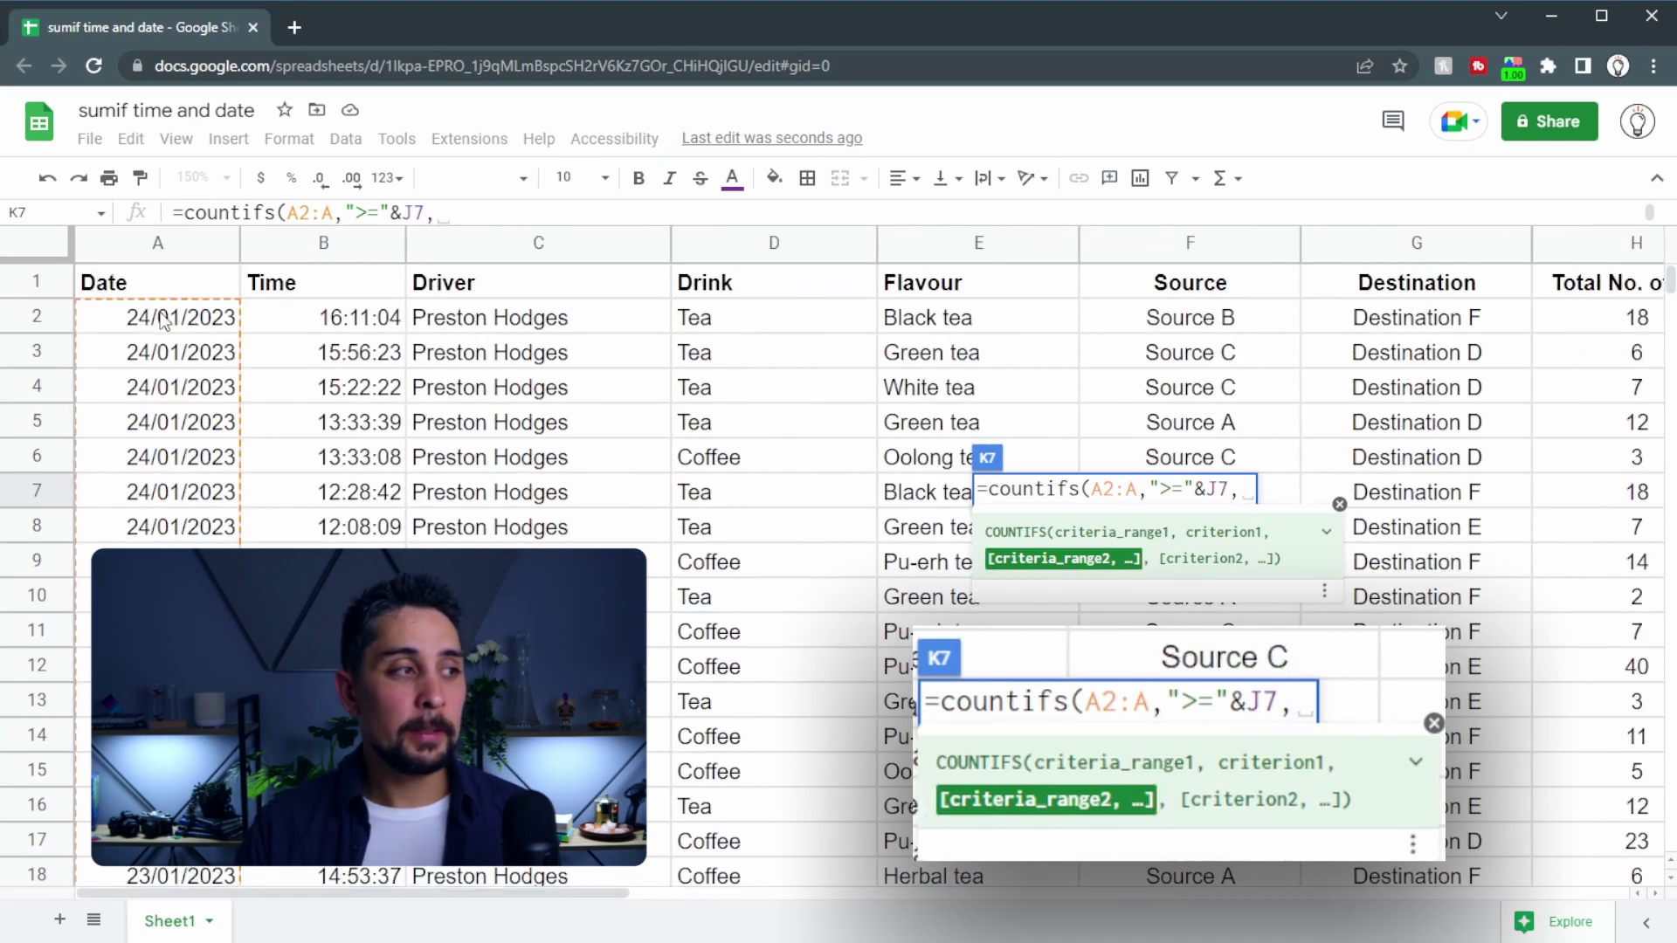
pyautogui.moveTo(162, 321); pyautogui.dragTo(140, 388)
pyautogui.press('BackSpace')
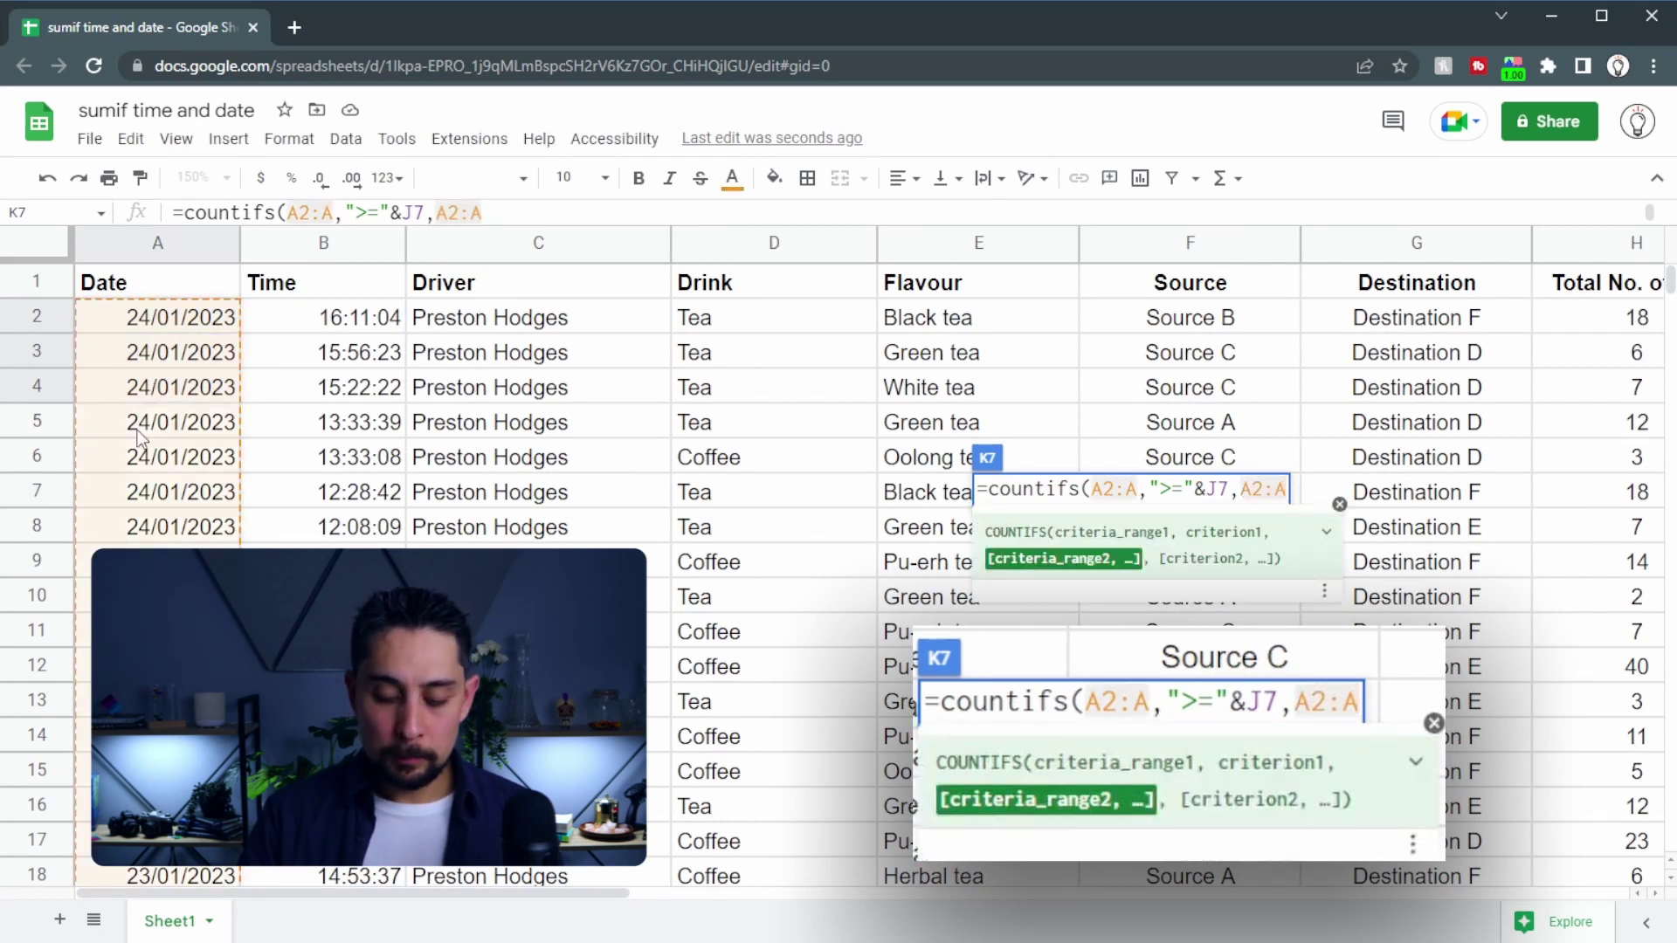
pyautogui.write(',')
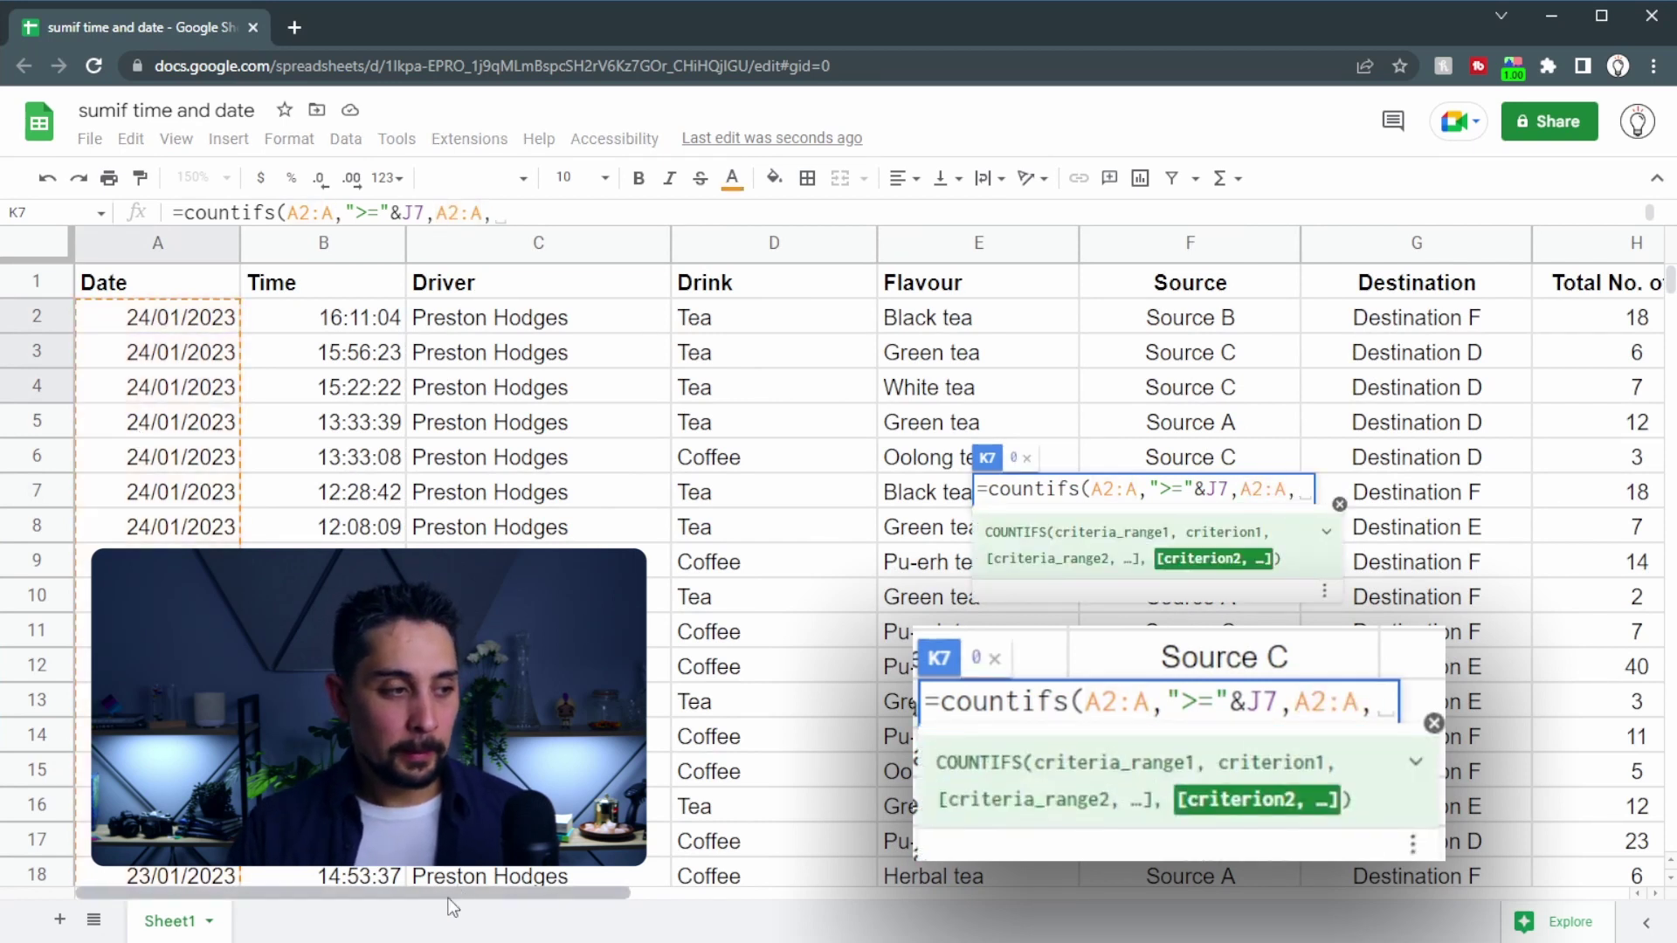
pyautogui.moveTo(449, 898); pyautogui.dragTo(1005, 882)
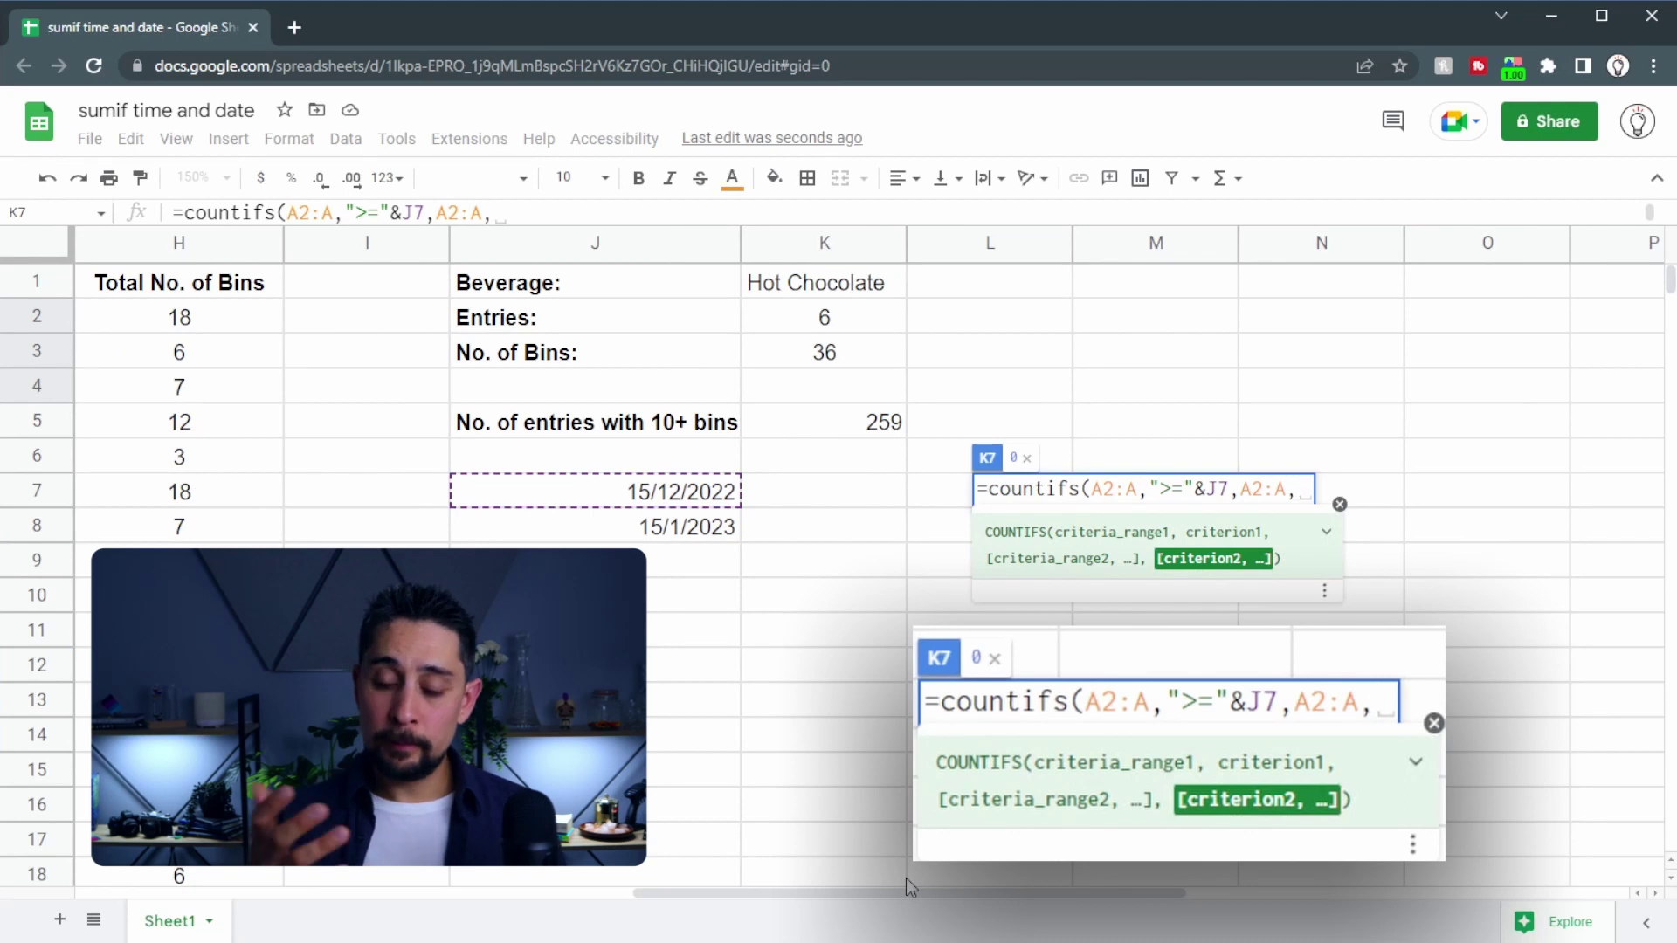
pyautogui.write('"<="&')
pyautogui.click(584, 535)
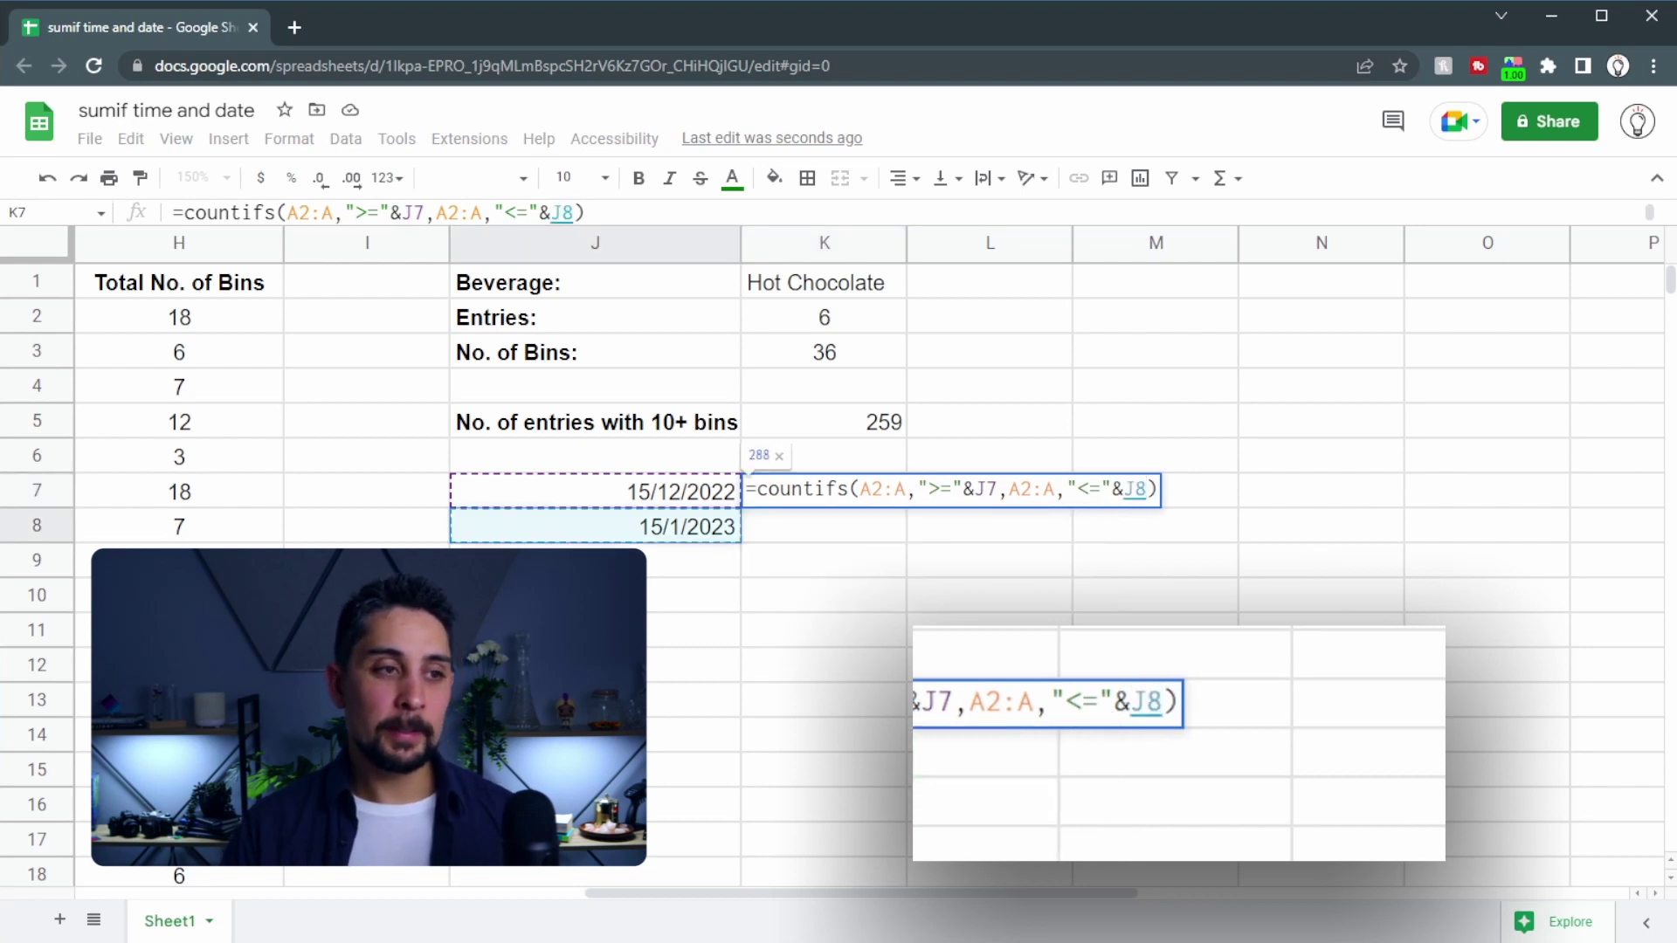
pyautogui.press('Return')
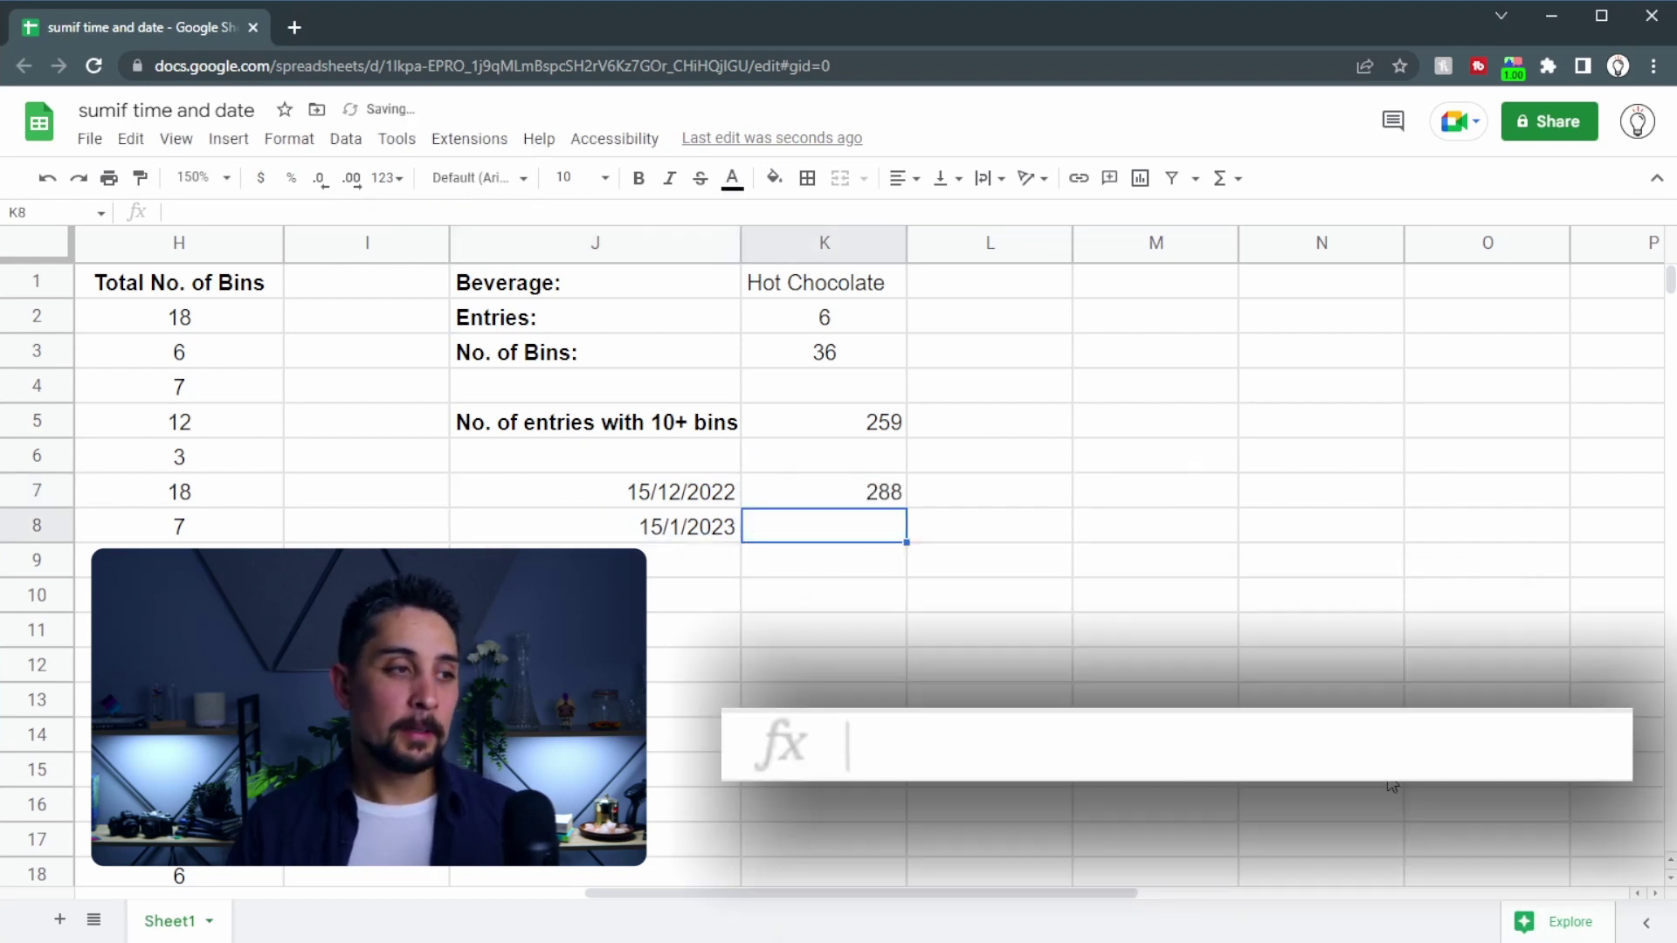
pyautogui.press('Up')
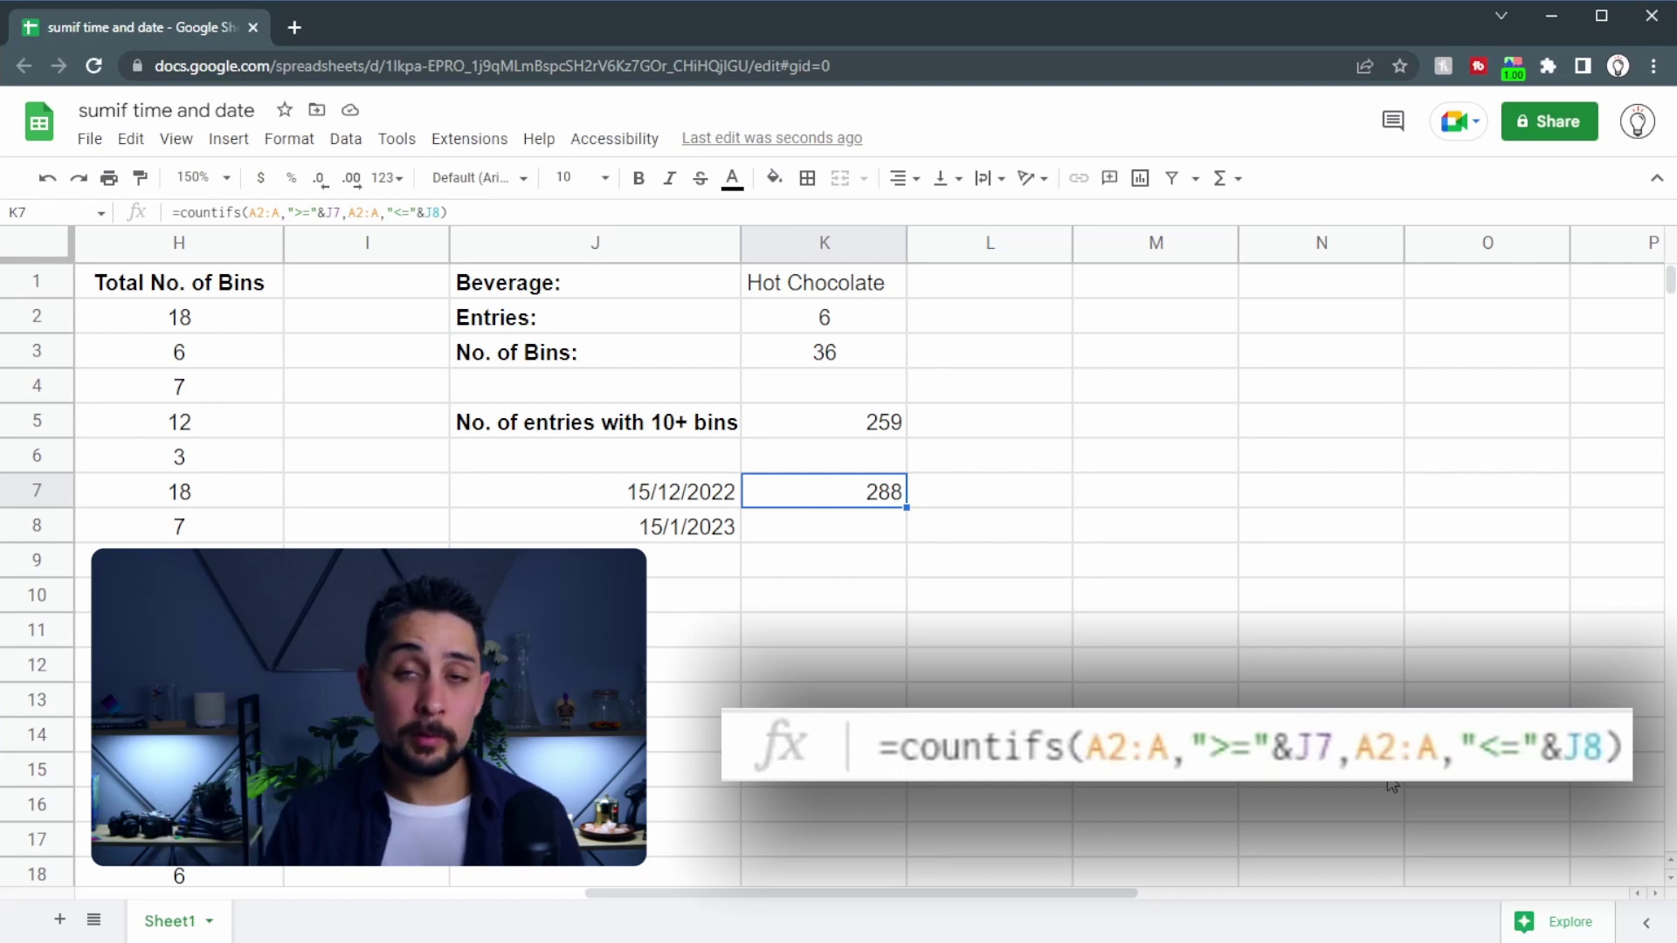
# - Start a SUMIFS formula in K8 with the Total No. of Bins column H2:H as the sum range
pyautogui.press('Down')
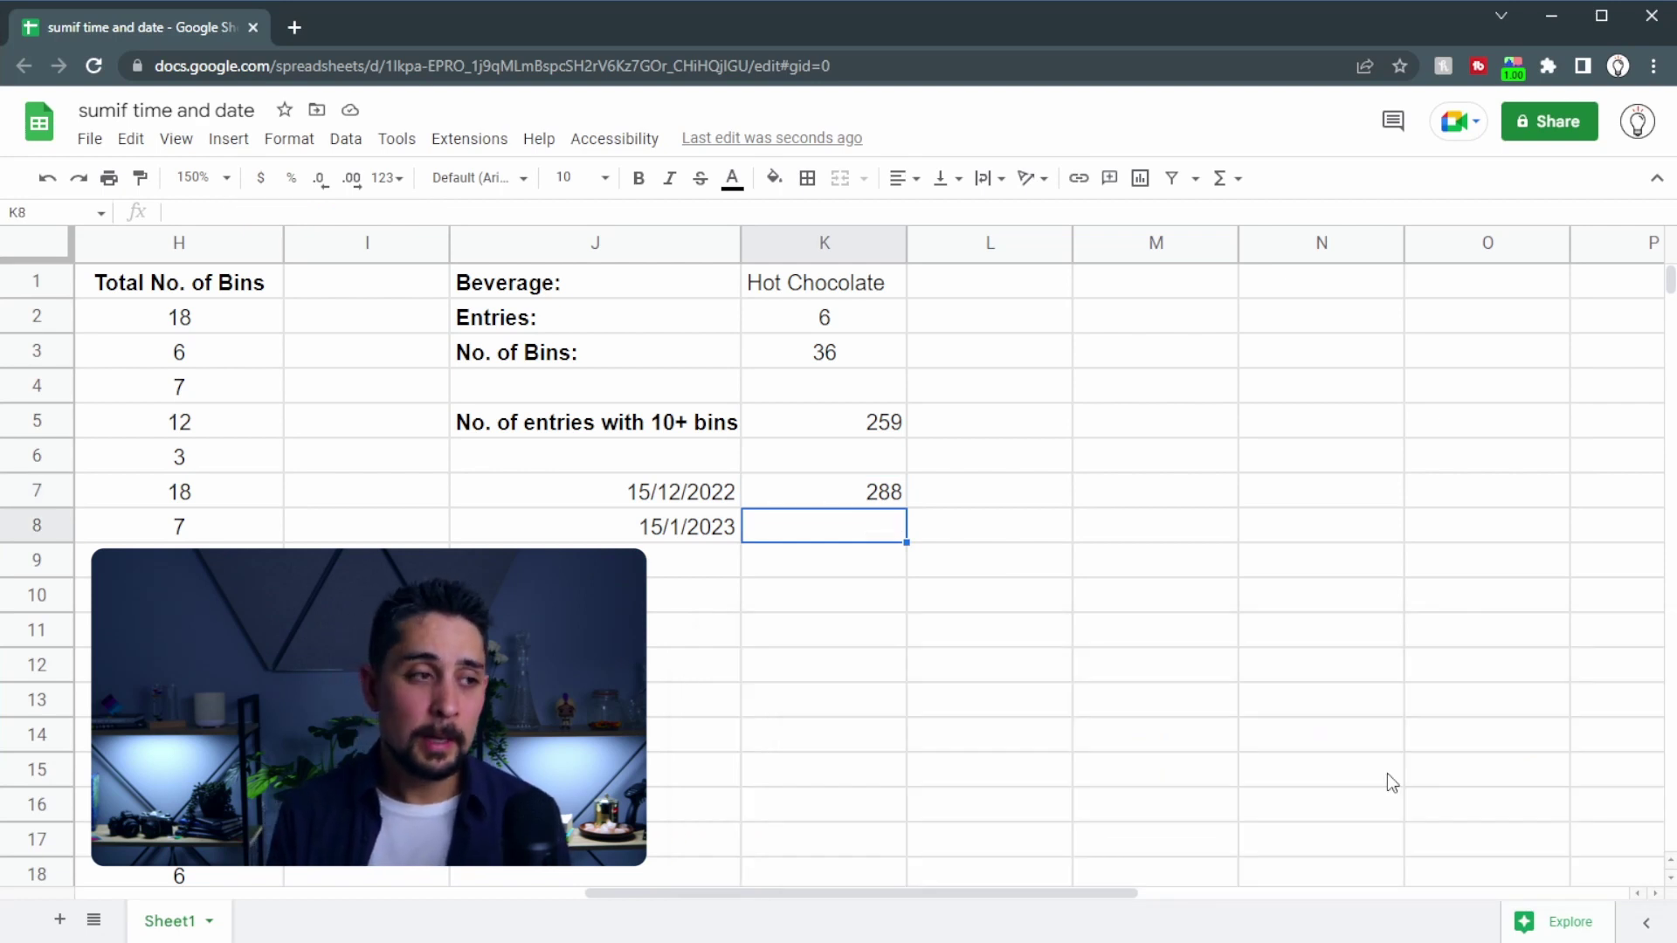
pyautogui.write('=sumifs(')
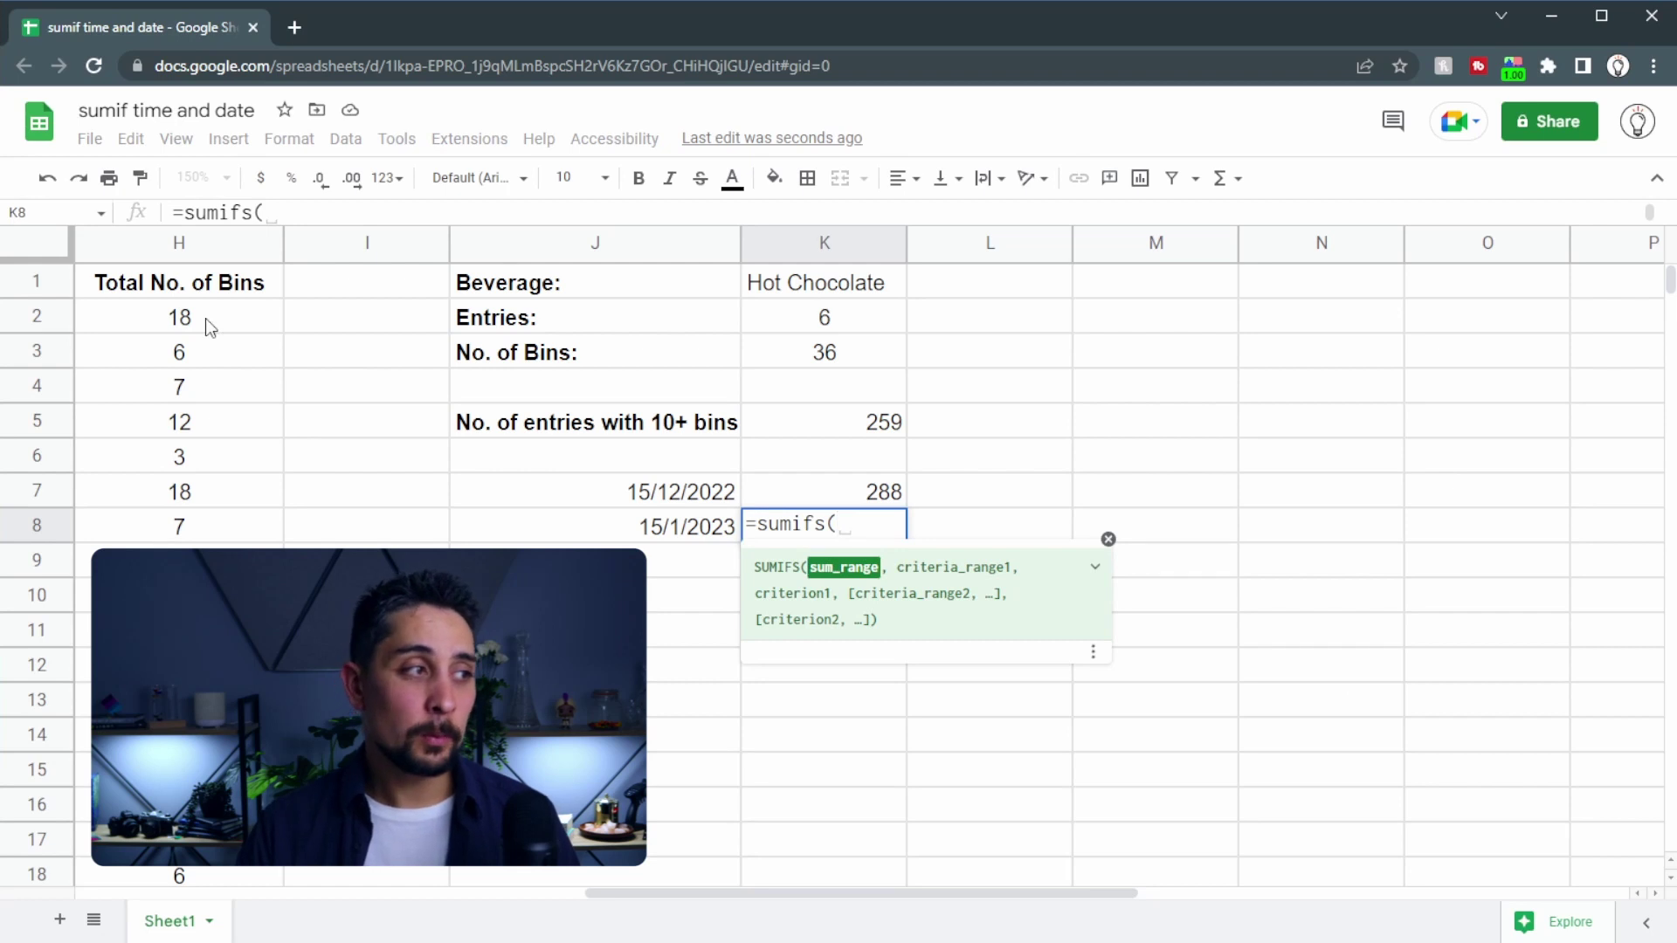
pyautogui.moveTo(206, 318); pyautogui.dragTo(222, 430)
pyautogui.press('BackSpace')
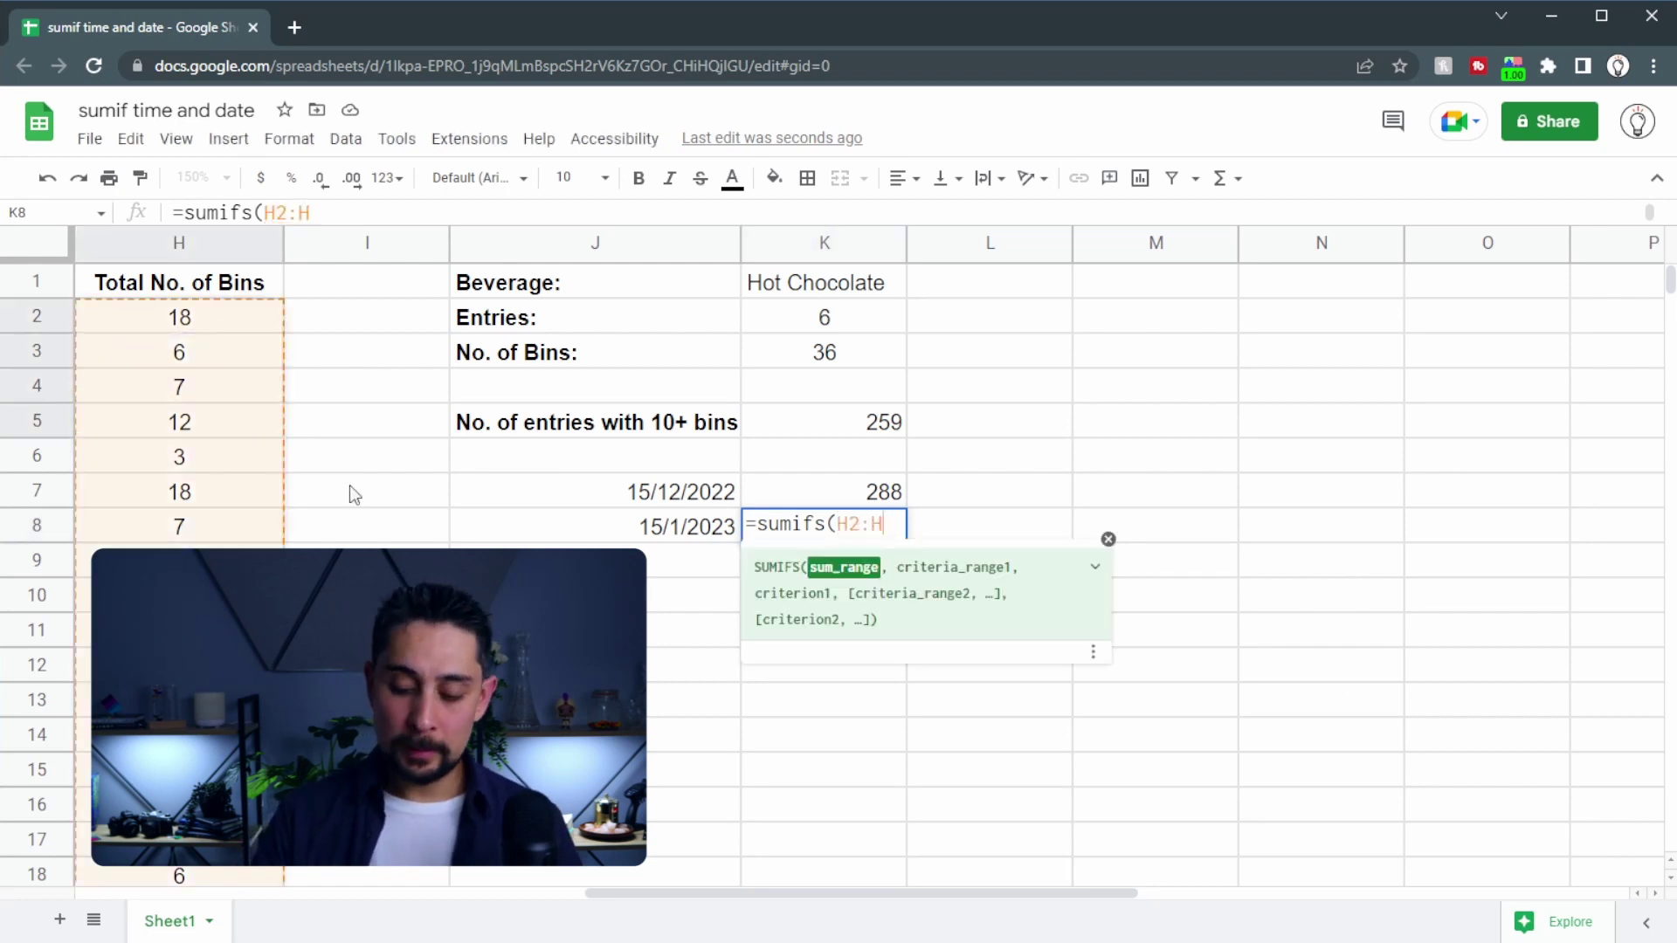
pyautogui.write(',')
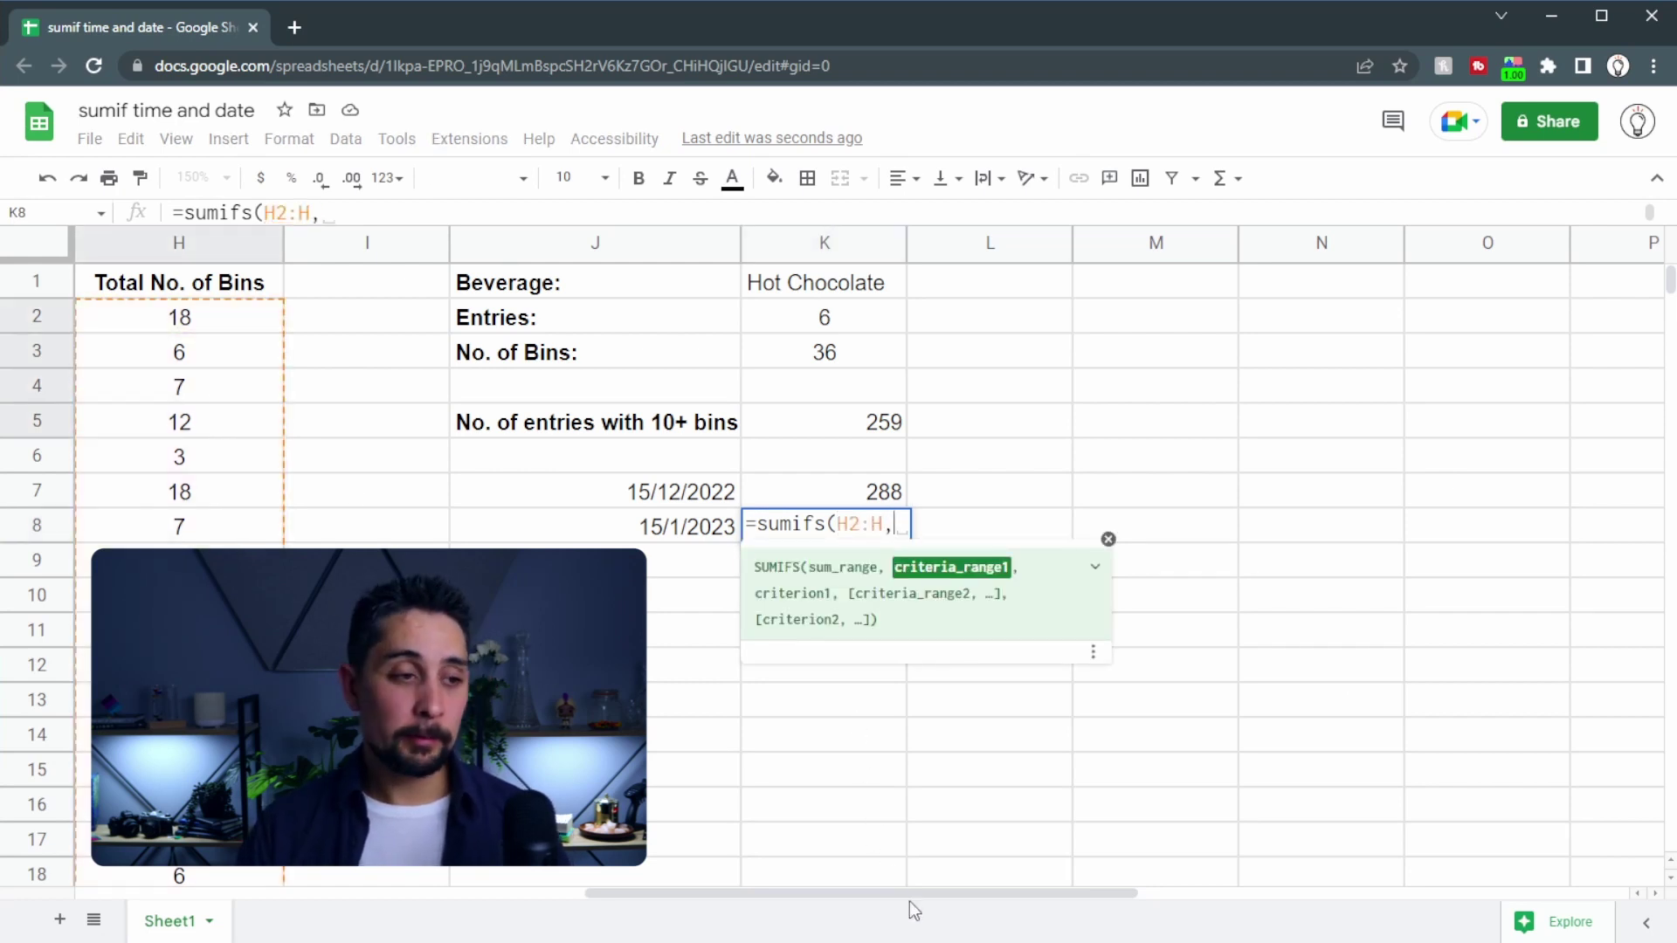
# - Add the first SUMIFS condition, matching dates in A2:A against ">="&J7
pyautogui.moveTo(914, 895); pyautogui.dragTo(407, 893)
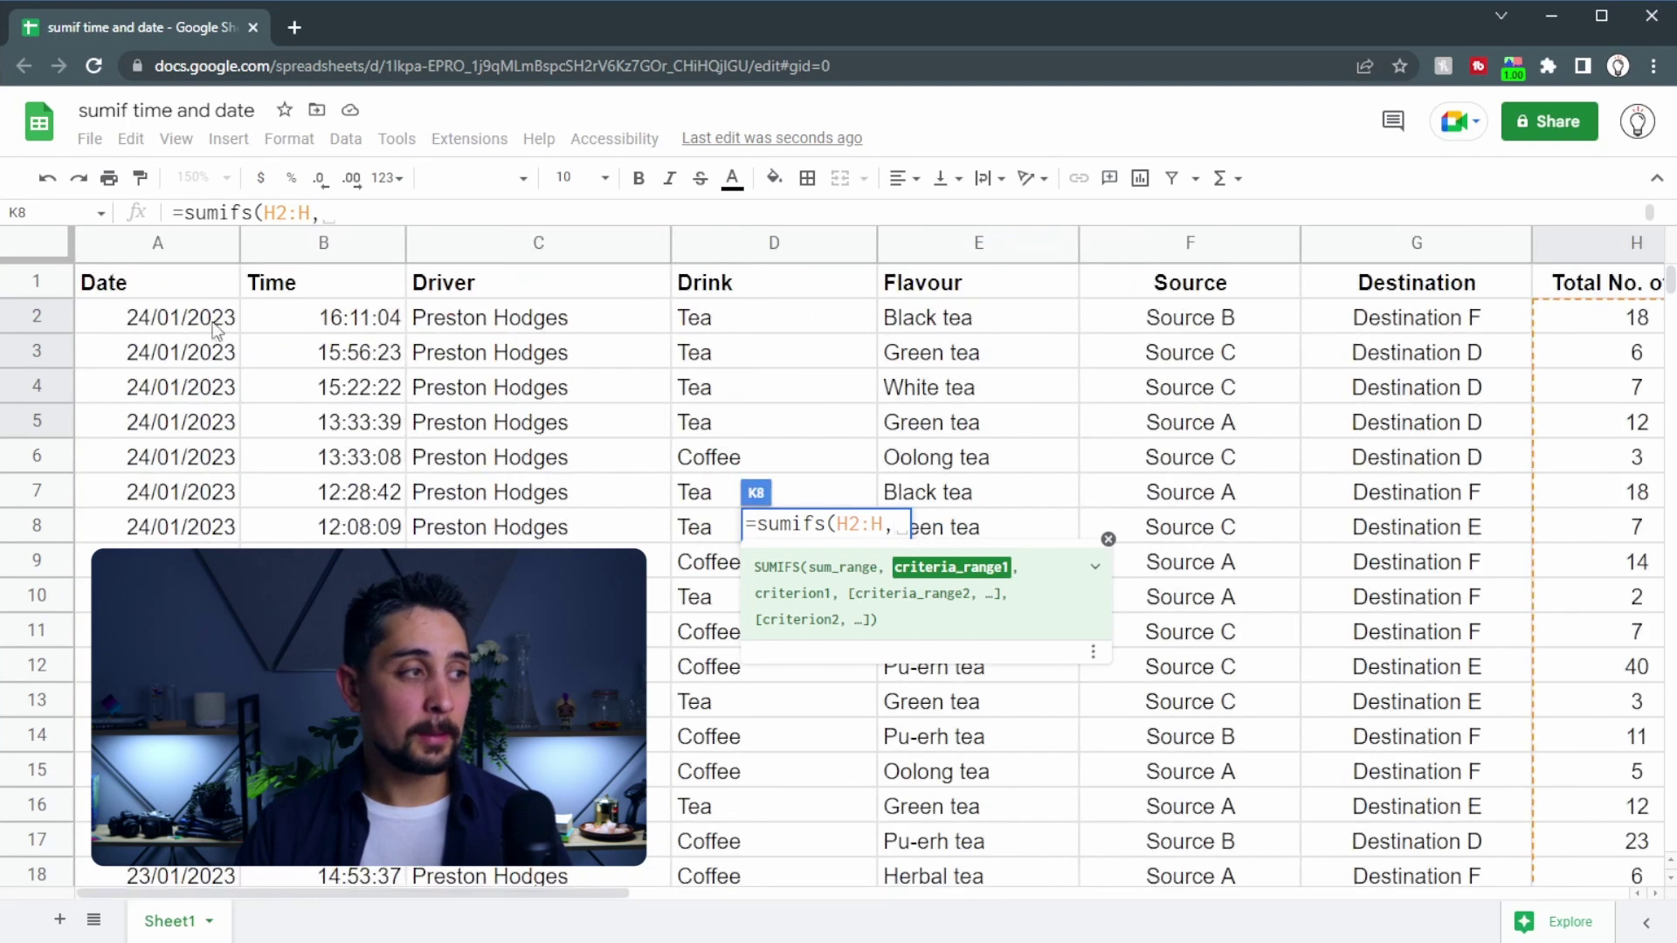
pyautogui.moveTo(218, 330); pyautogui.dragTo(182, 443)
pyautogui.press('BackSpace')
pyautogui.write(',"')
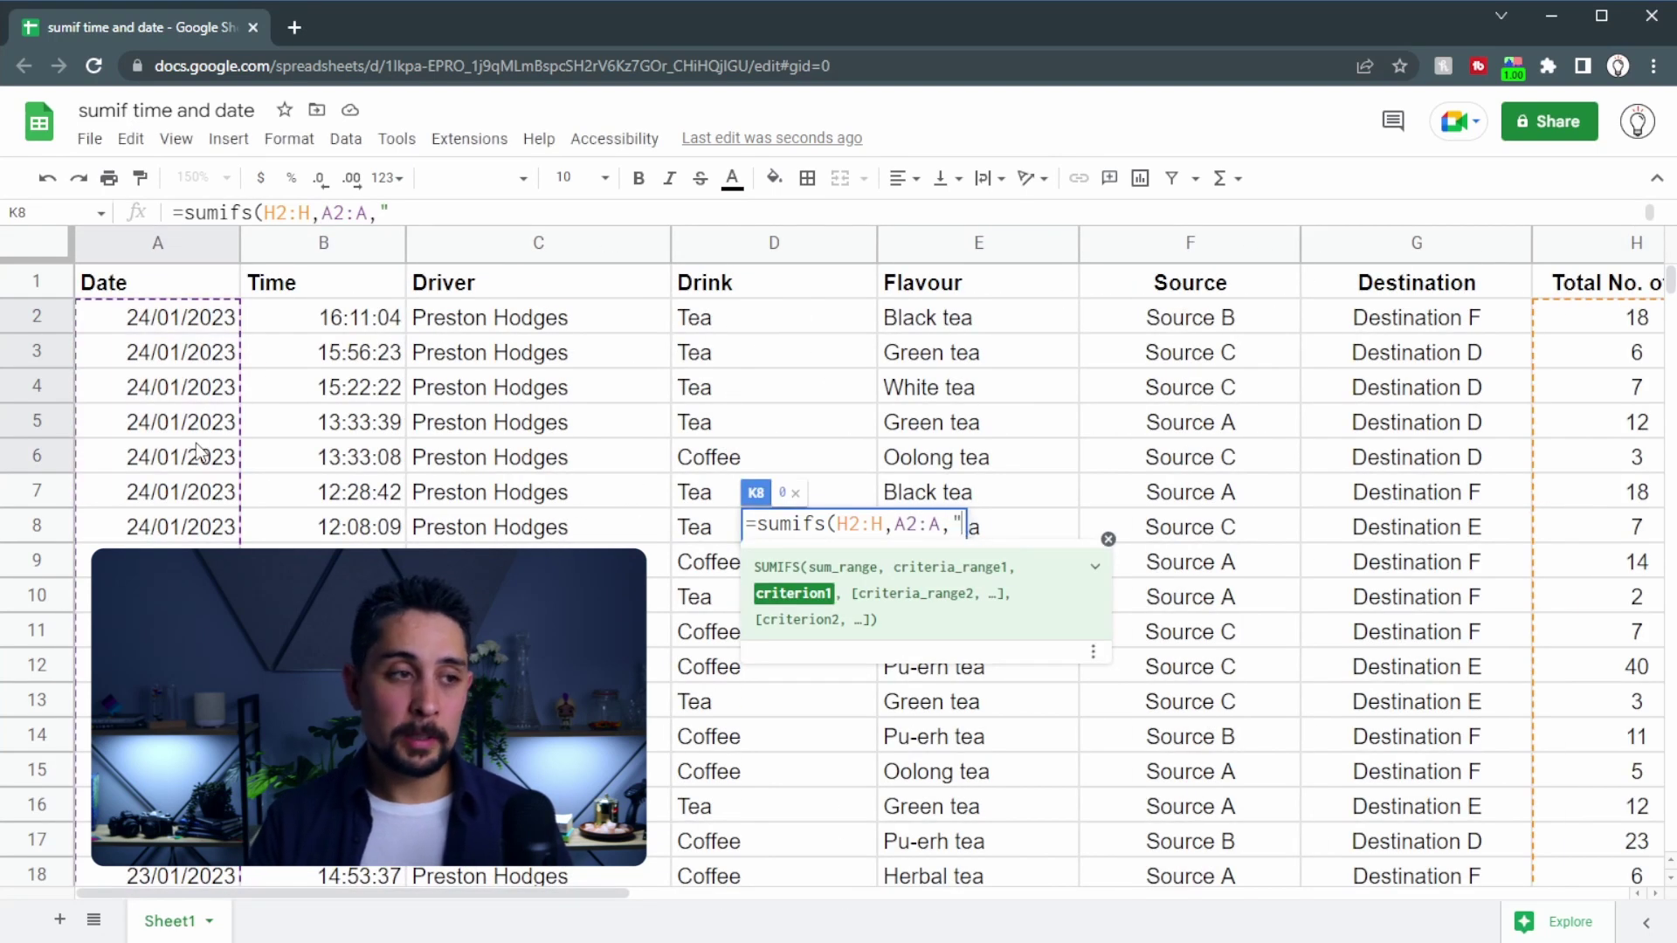
pyautogui.write('>="&')
pyautogui.moveTo(505, 891); pyautogui.dragTo(1083, 900)
pyautogui.click(497, 491)
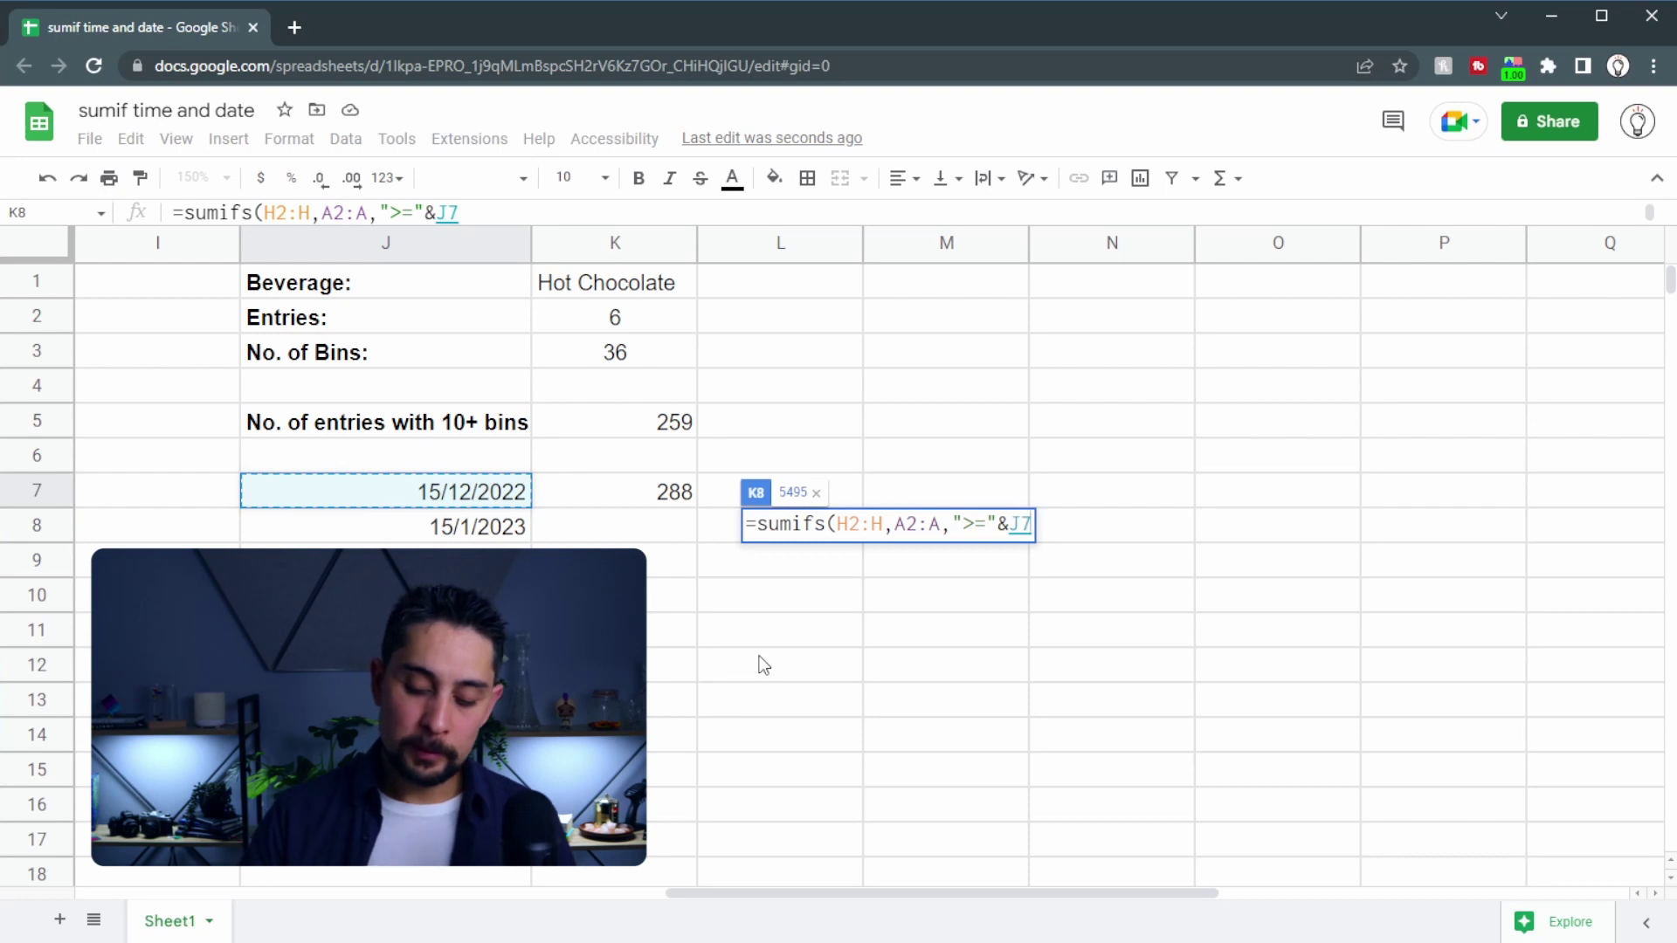
pyautogui.write(',')
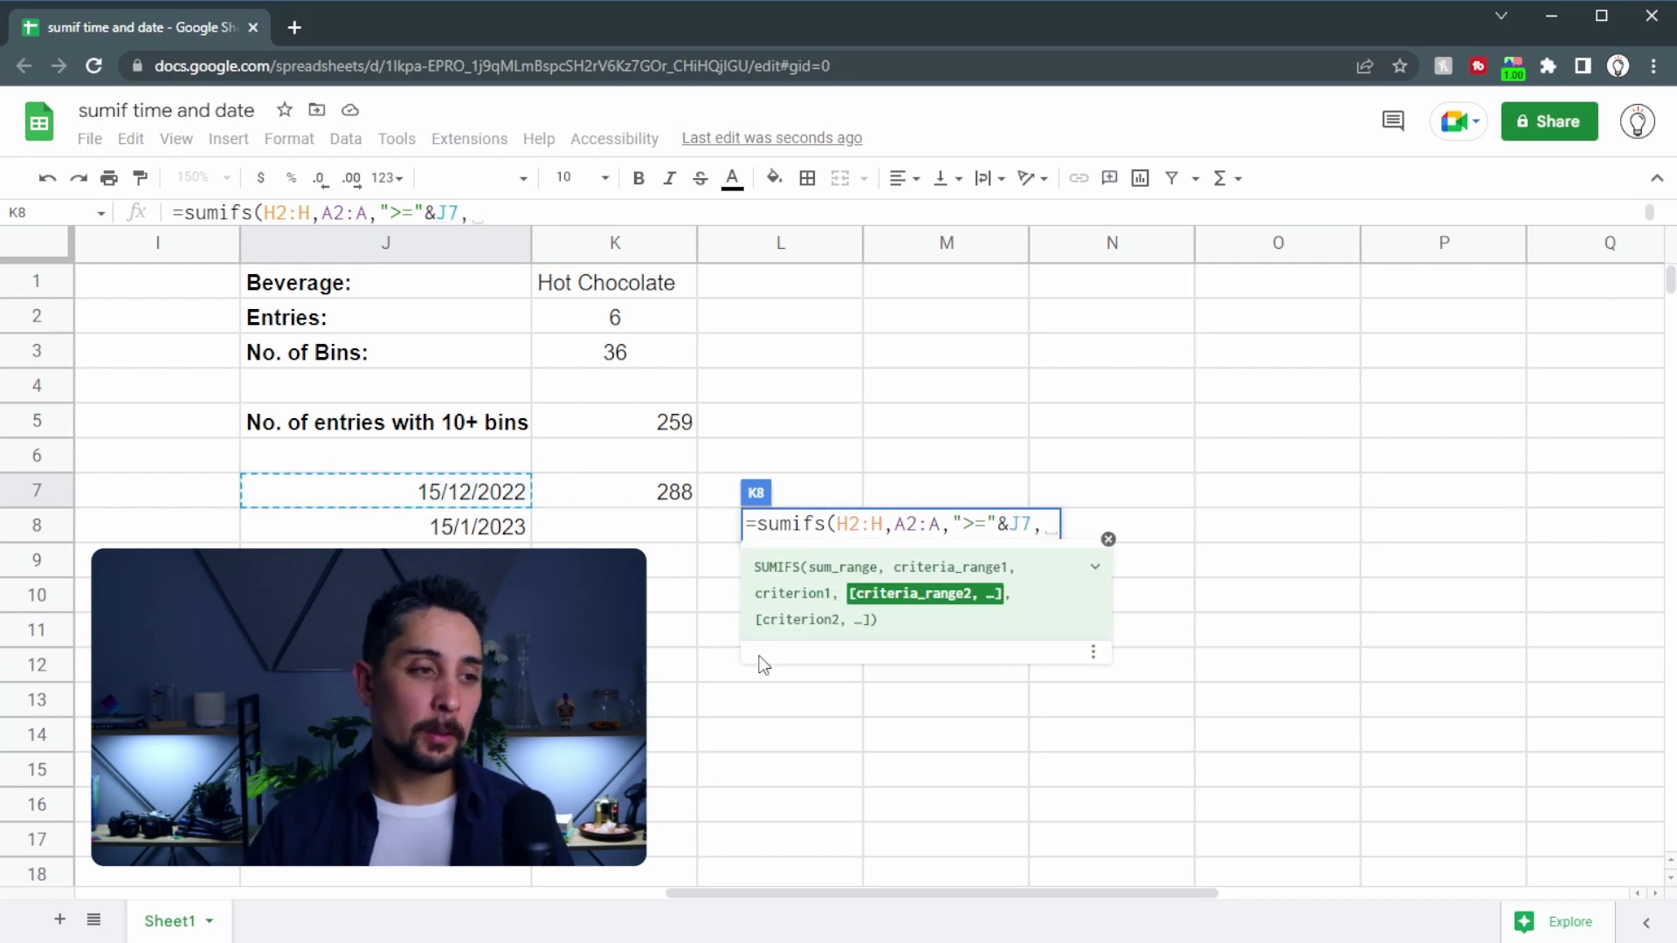
# - Add the second SUMIFS condition, A2:A with "<="&J8, and complete the formula in K8
pyautogui.write('A2:A')
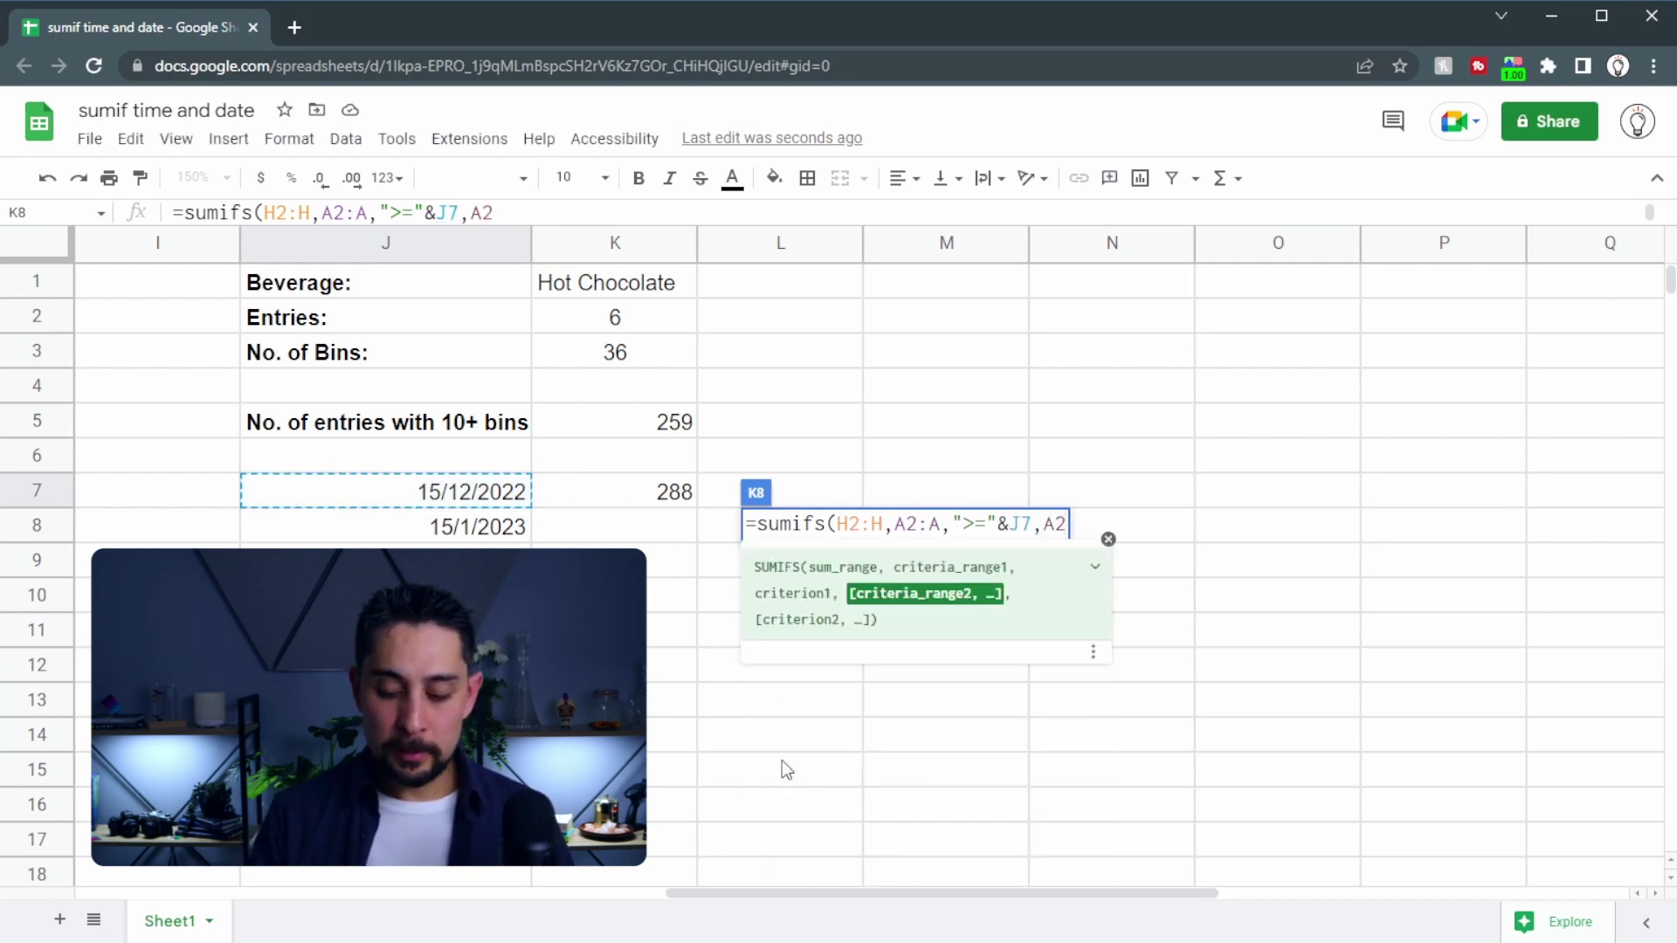
pyautogui.write(',')
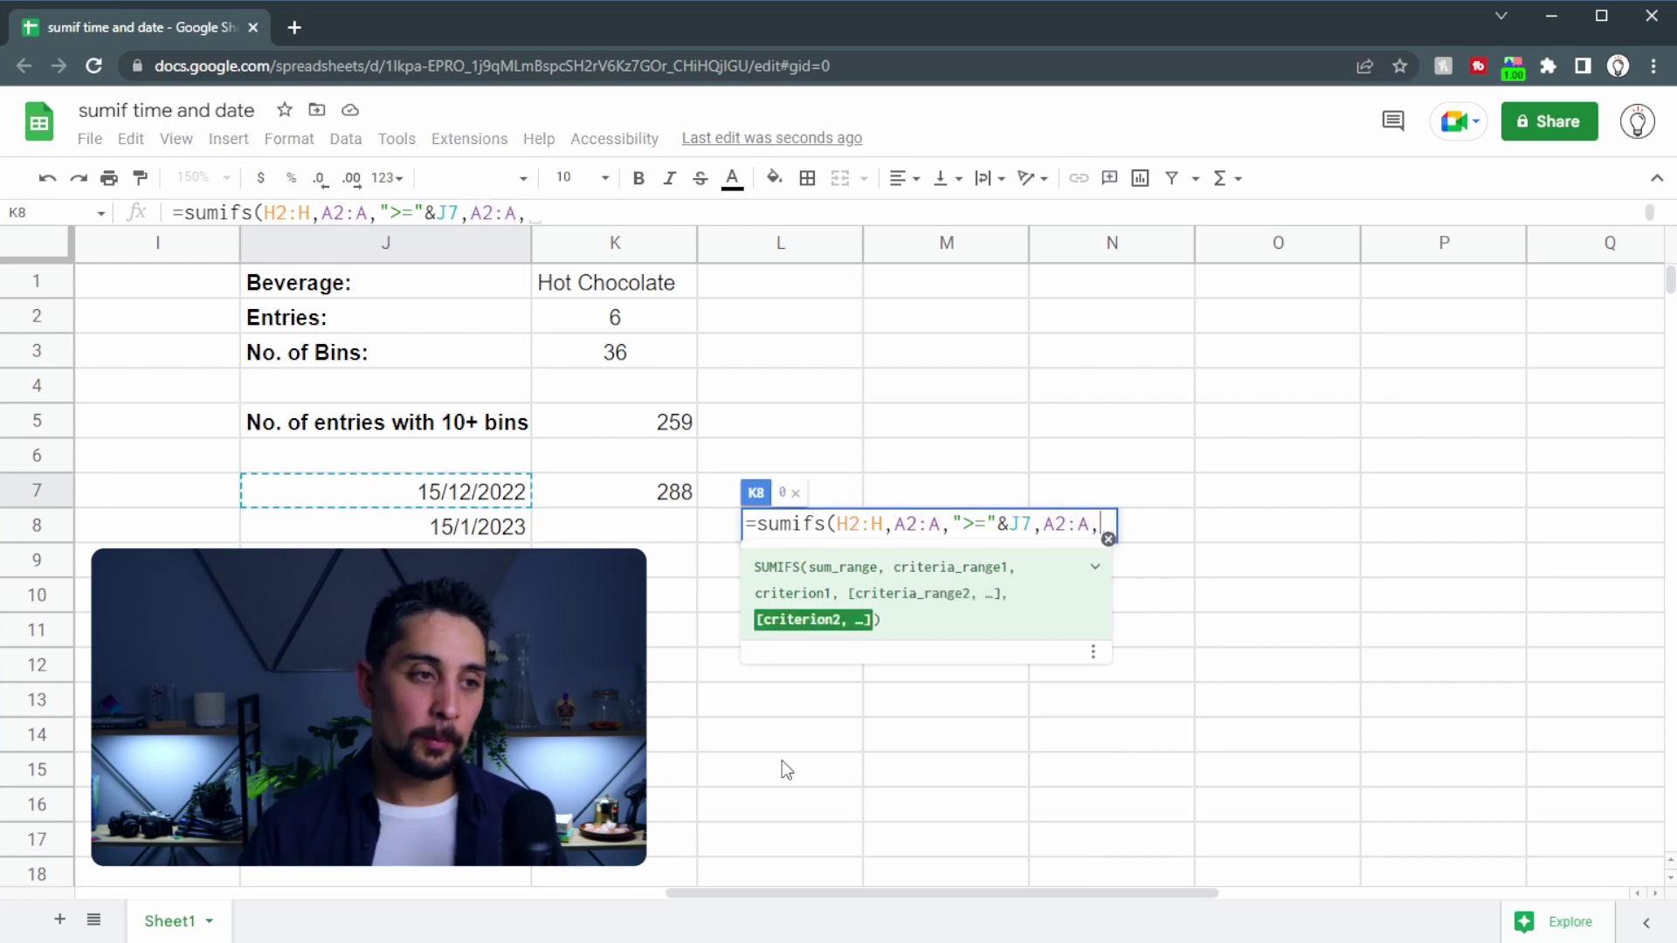
pyautogui.write('"<="&')
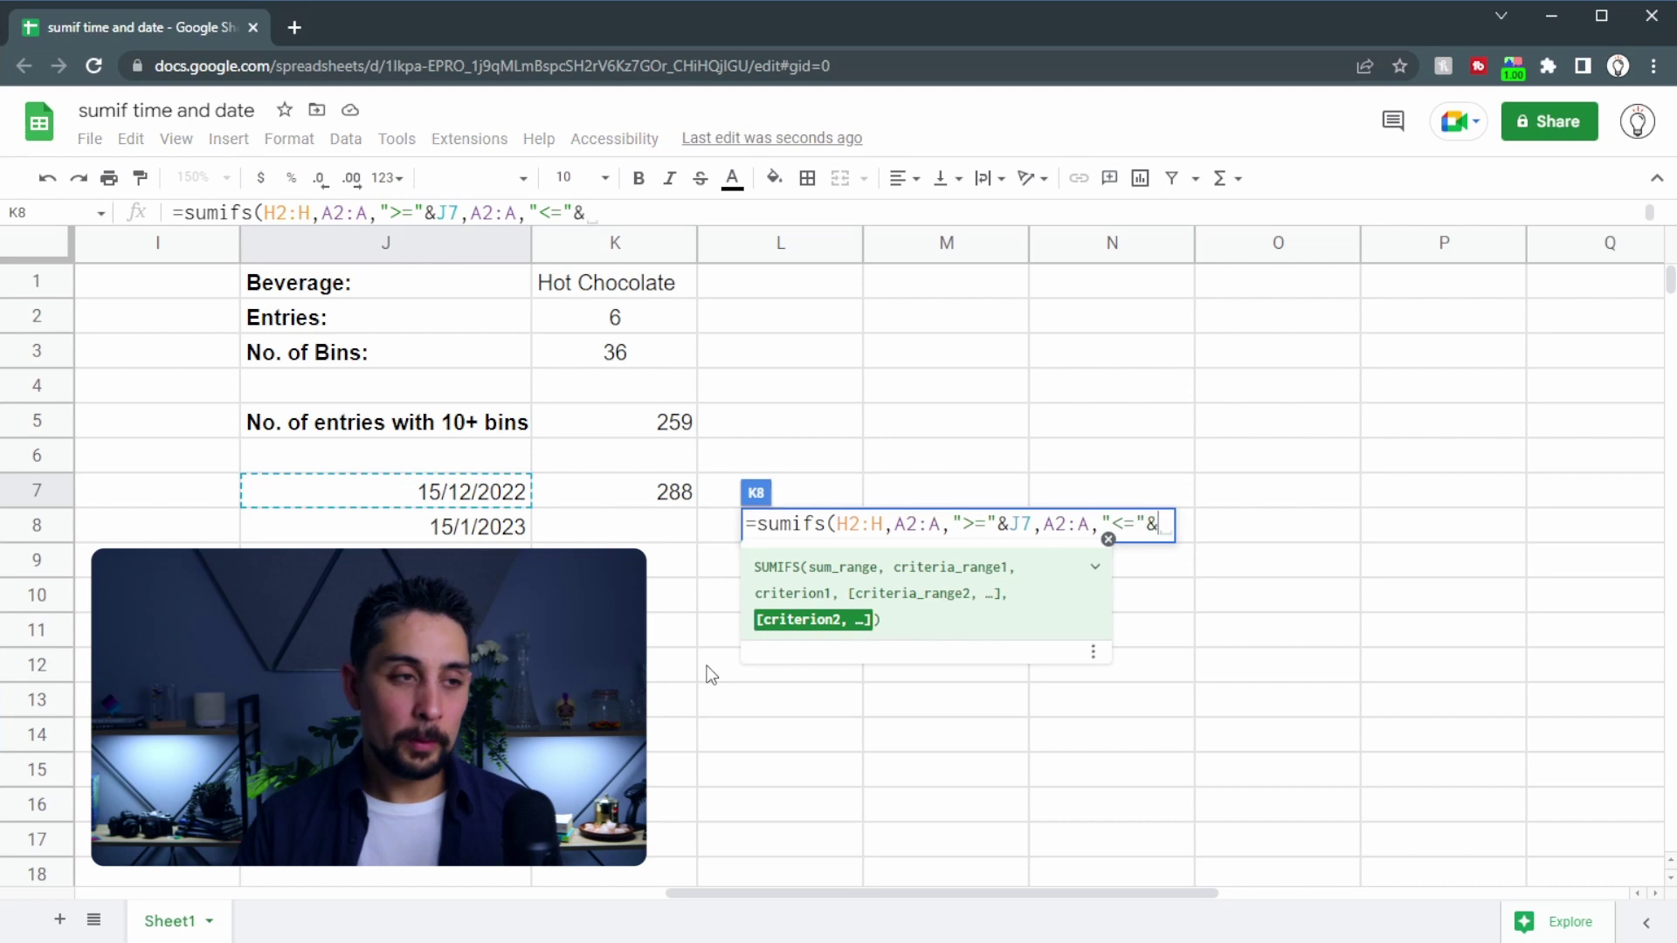
pyautogui.click(406, 526)
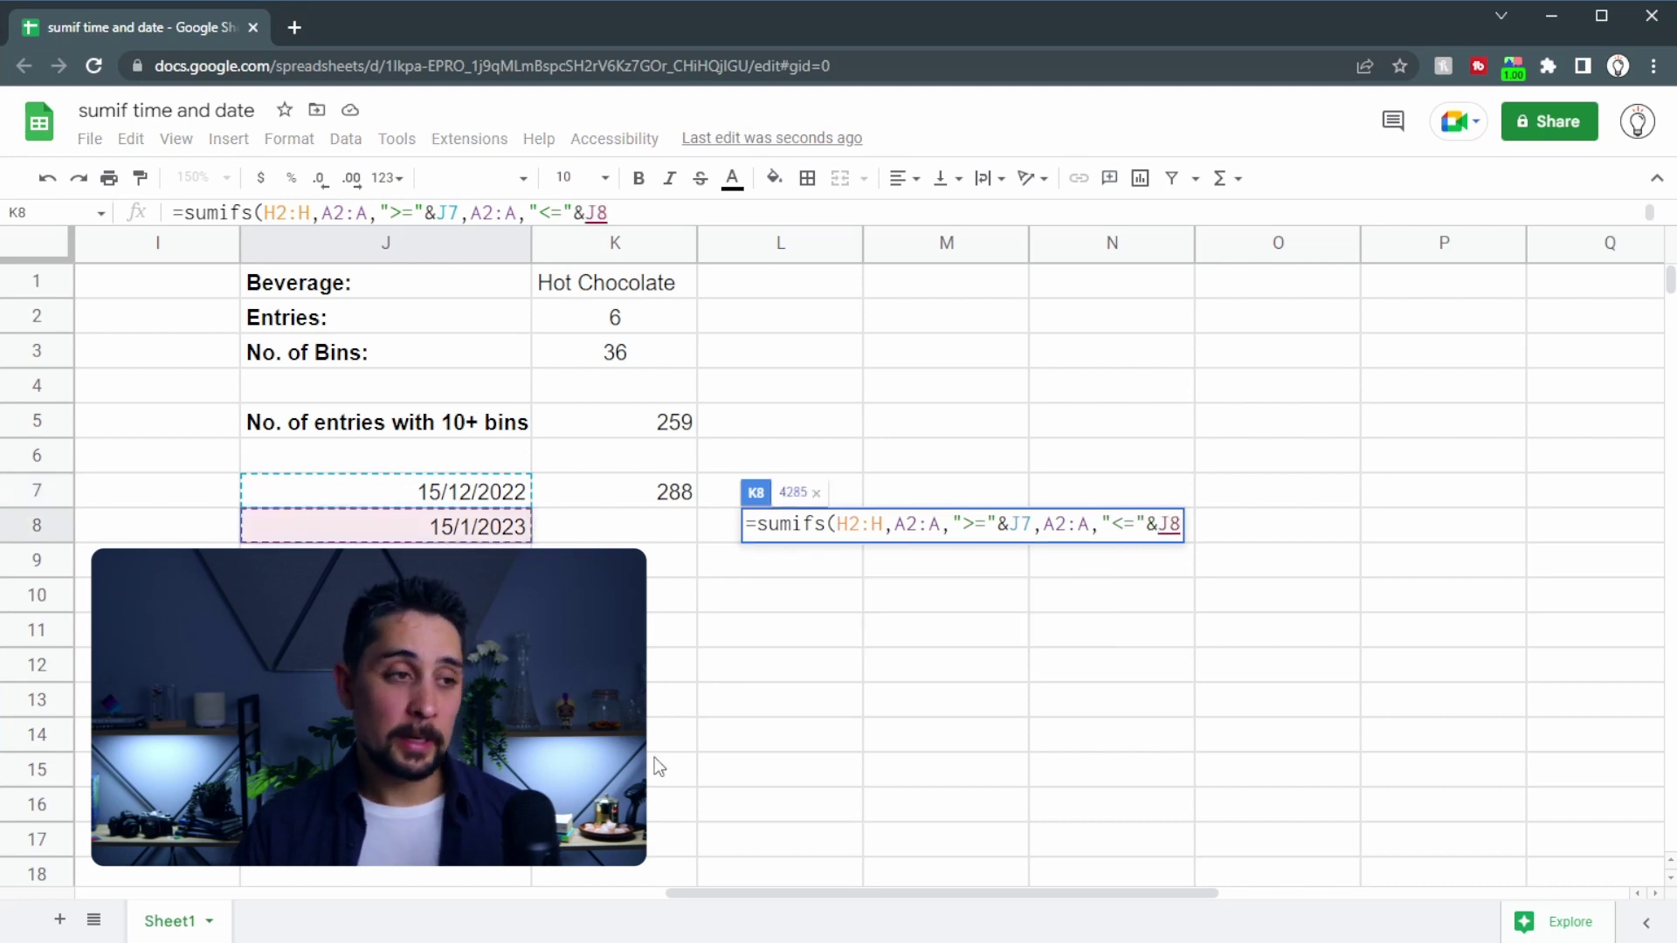
pyautogui.press('Return')
pyautogui.press('Up')
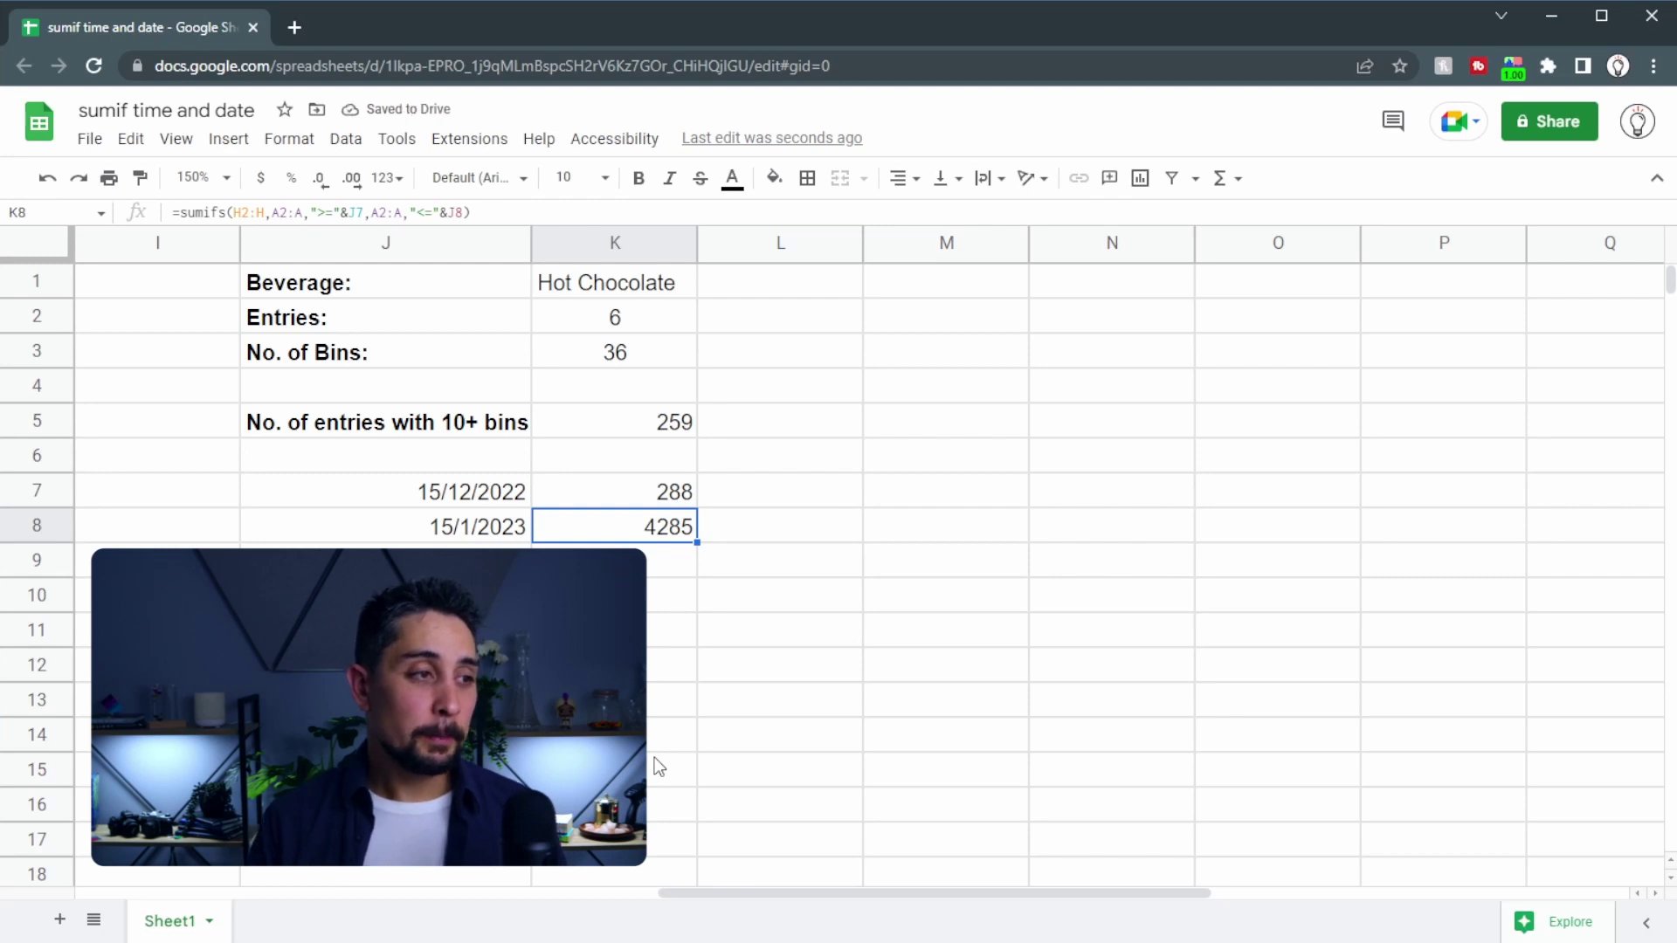
# - Move the COUNTIFS and SUMIFS formulas from K7:K8 down to K9:K10
pyautogui.hscroll(-5, 1193, 538)
pyautogui.press('Up')
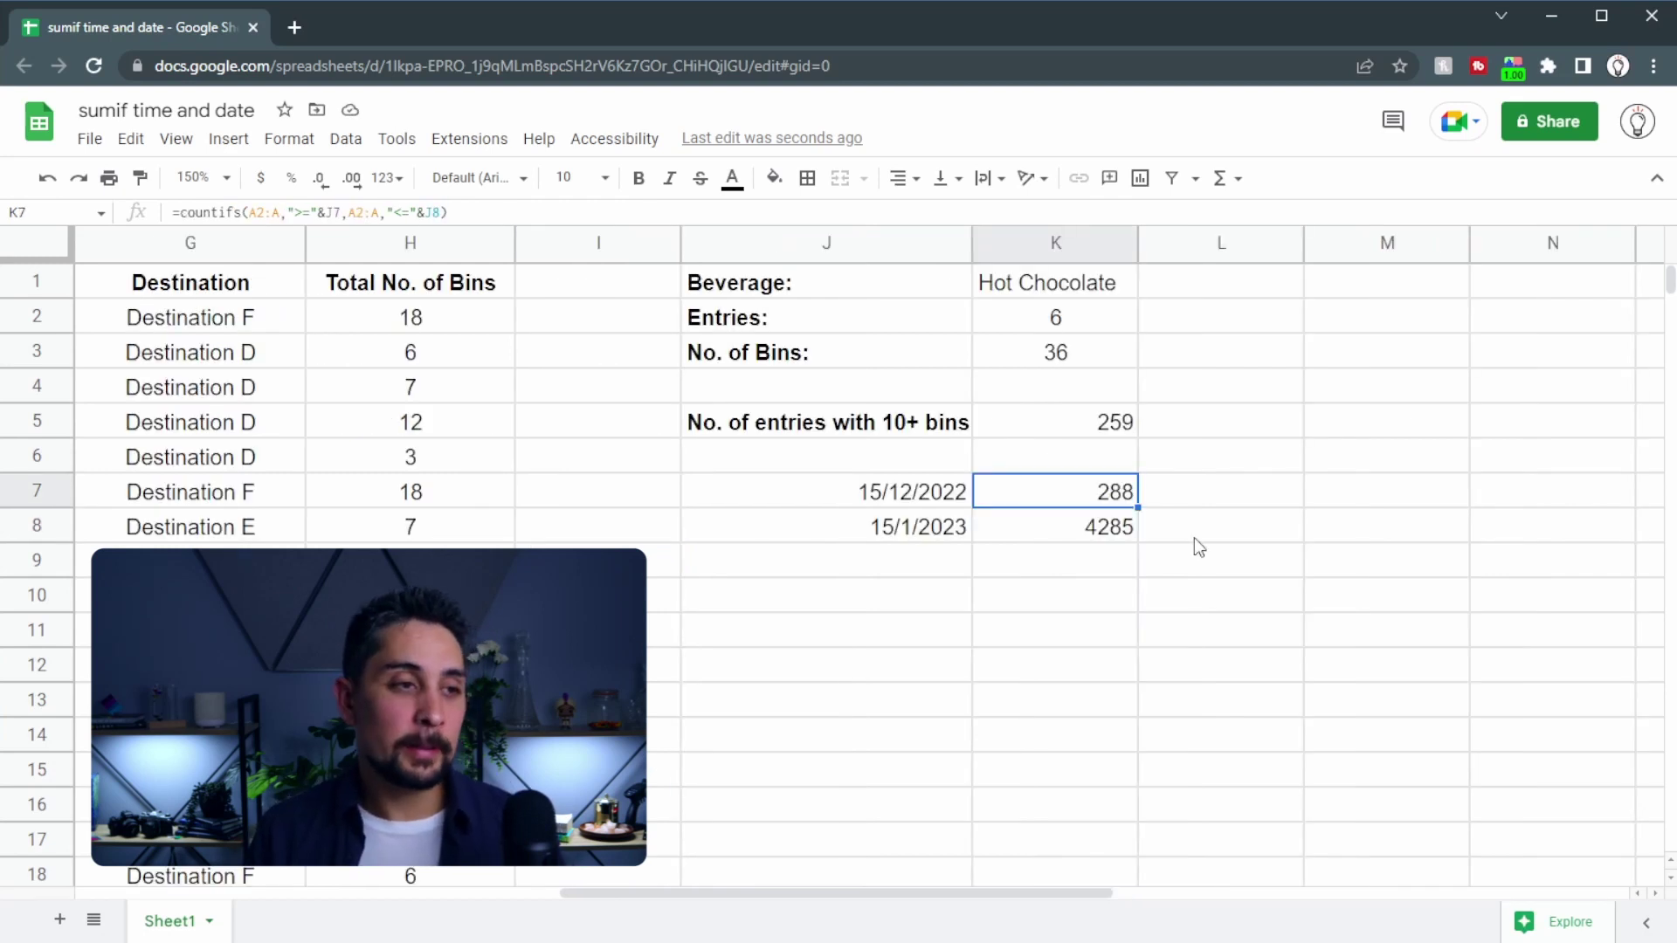
pyautogui.hotkey('shift', 'Down')
pyautogui.hotkey('ctrl', 'x')
pyautogui.press('Down')
pyautogui.hotkey('ctrl', 'v')
# - Arrange the dates side by side and centred, with 15/12/2022 in J8 and 15/1/2023 in K8
pyautogui.press('Left')
pyautogui.hotkey('ctrl', 'x')
pyautogui.press('Up')
pyautogui.press('Right')
pyautogui.hotkey('ctrl', 'v')
pyautogui.hotkey('ctrl', 'alt', '=')
# - Head the two dates with "From" in J7 and "To" in K7, both in bold
pyautogui.write('From')
pyautogui.press('Tab')
pyautogui.write('To')
pyautogui.press('Right')
pyautogui.press('Down')
pyautogui.press('Left')
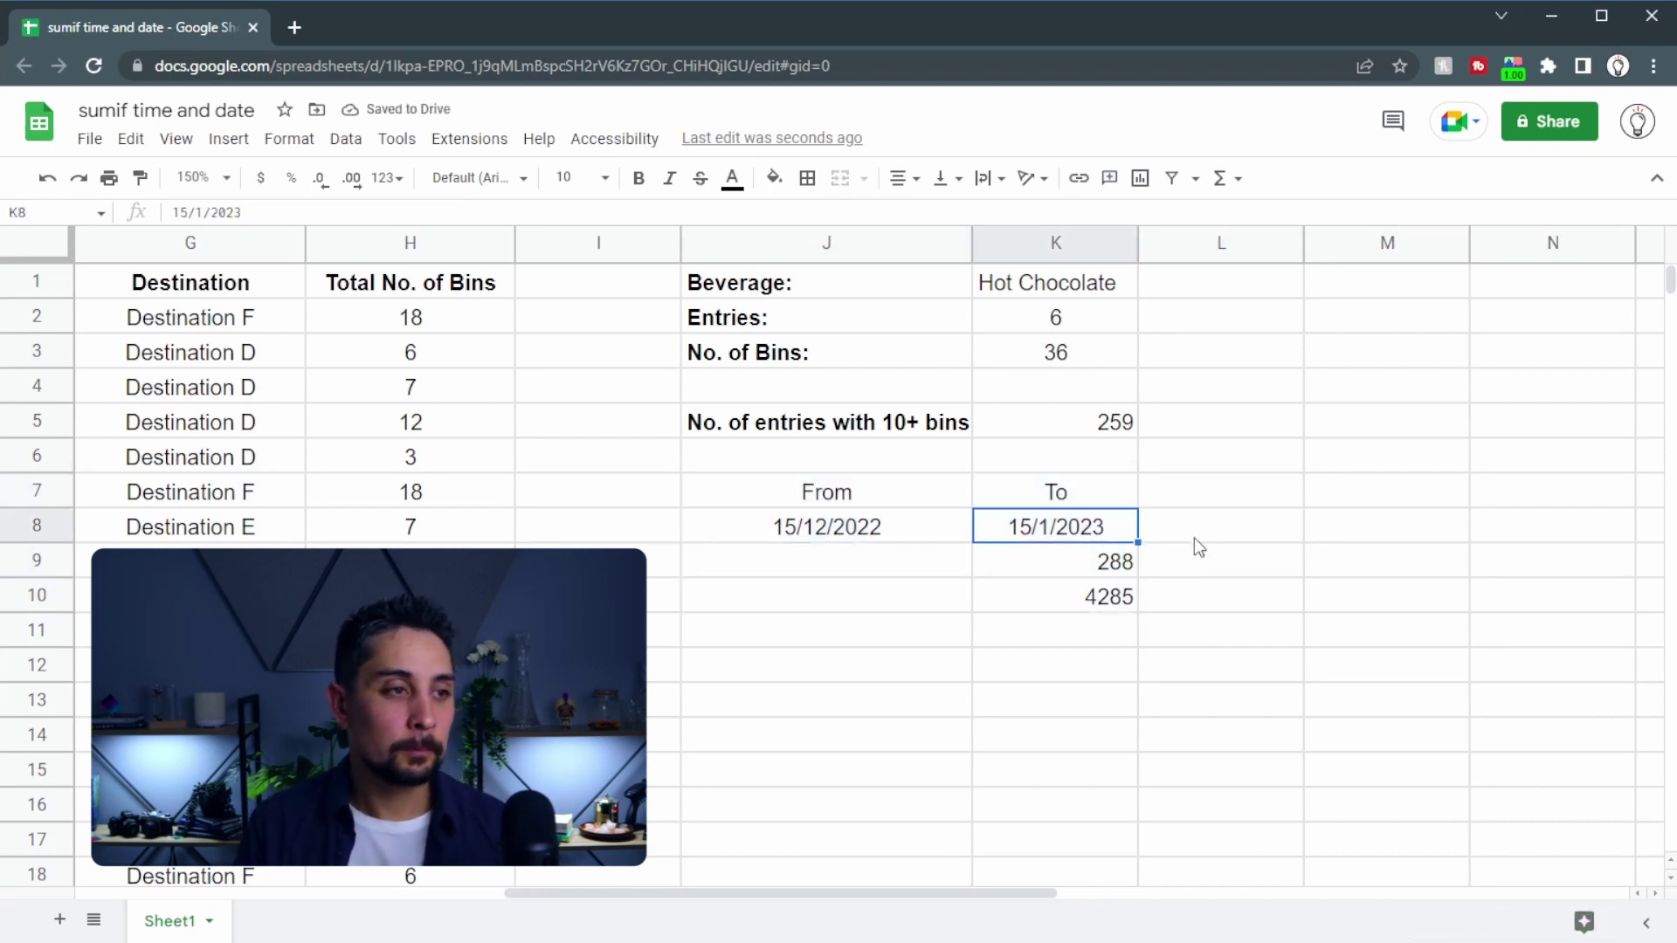
pyautogui.press('Up')
pyautogui.hotkey('shift', 'Left')
pyautogui.hotkey('ctrl', 'b')
# - Label the two results "Entries:" in J9 and "No. of Bins:" in J10, both in bold
pyautogui.press('Down')
pyautogui.press('Down')
pyautogui.press('Left')
pyautogui.write('Entries:')
pyautogui.press('Return')
pyautogui.write('No. of Bins:')
pyautogui.press('Return')
pyautogui.press('Up')
pyautogui.hotkey('shift', 'Up')
pyautogui.hotkey('ctrl', 'b')
pyautogui.press('Right')
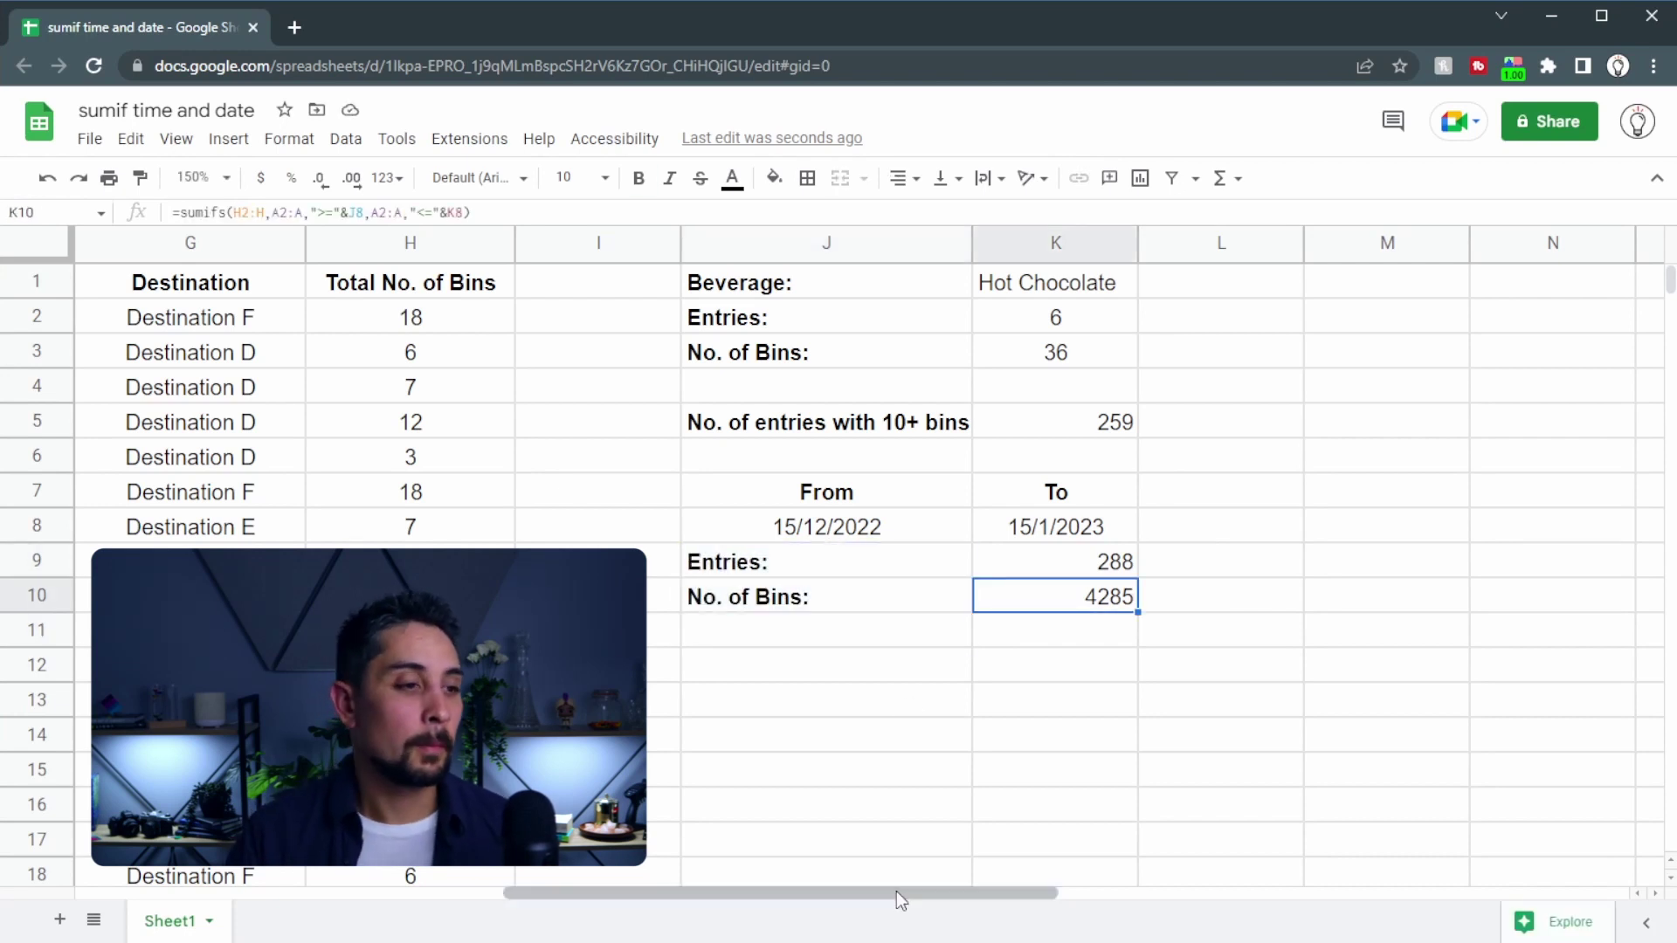
# - Add the heading "Driver" in L7, beside the "To" heading
pyautogui.click(1270, 498)
pyautogui.write('Driver')
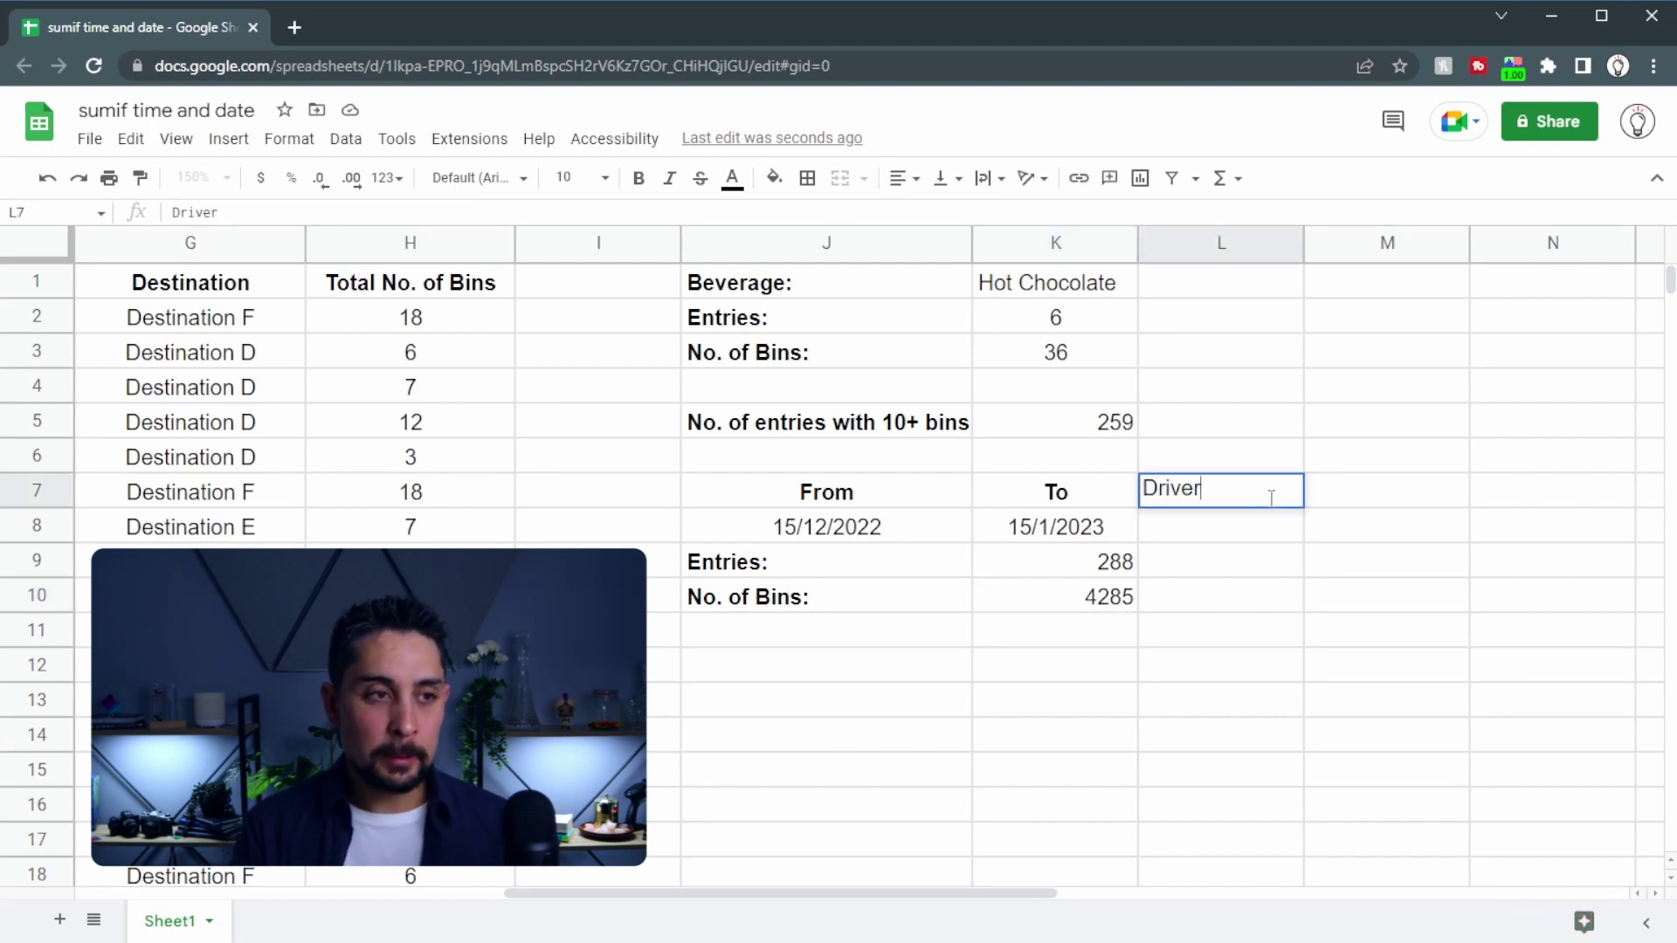
pyautogui.press('Return')
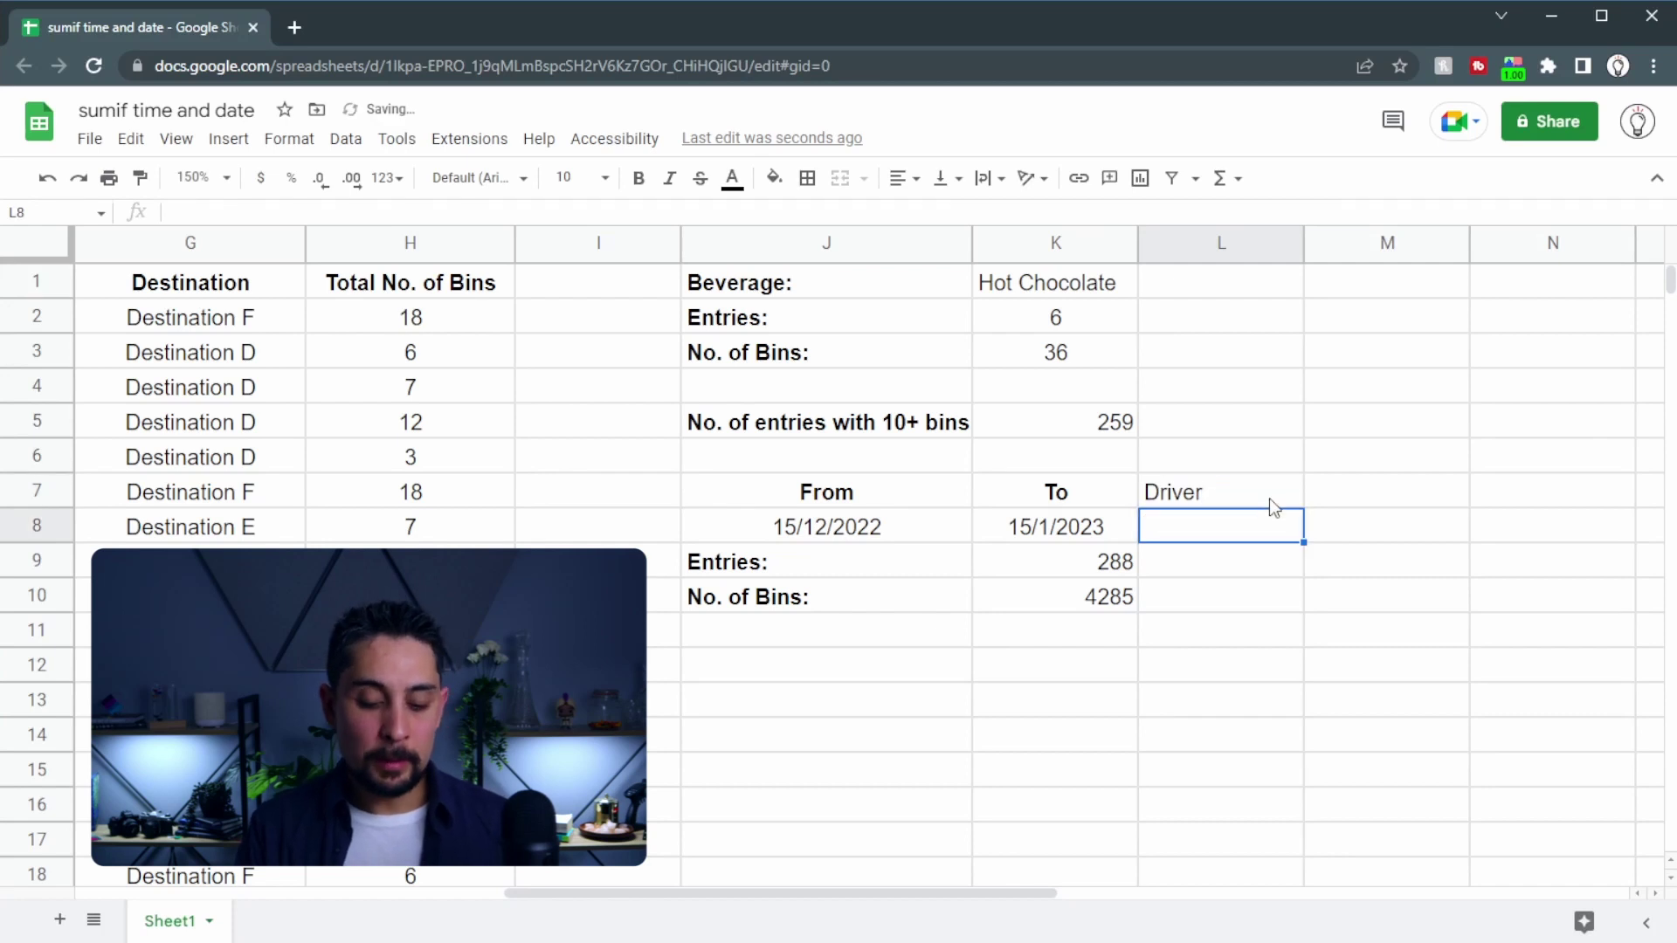
# - Insert a dropdown in L8 that takes its options from the driver column range Sheet1!C2:C
pyautogui.write('@drop')
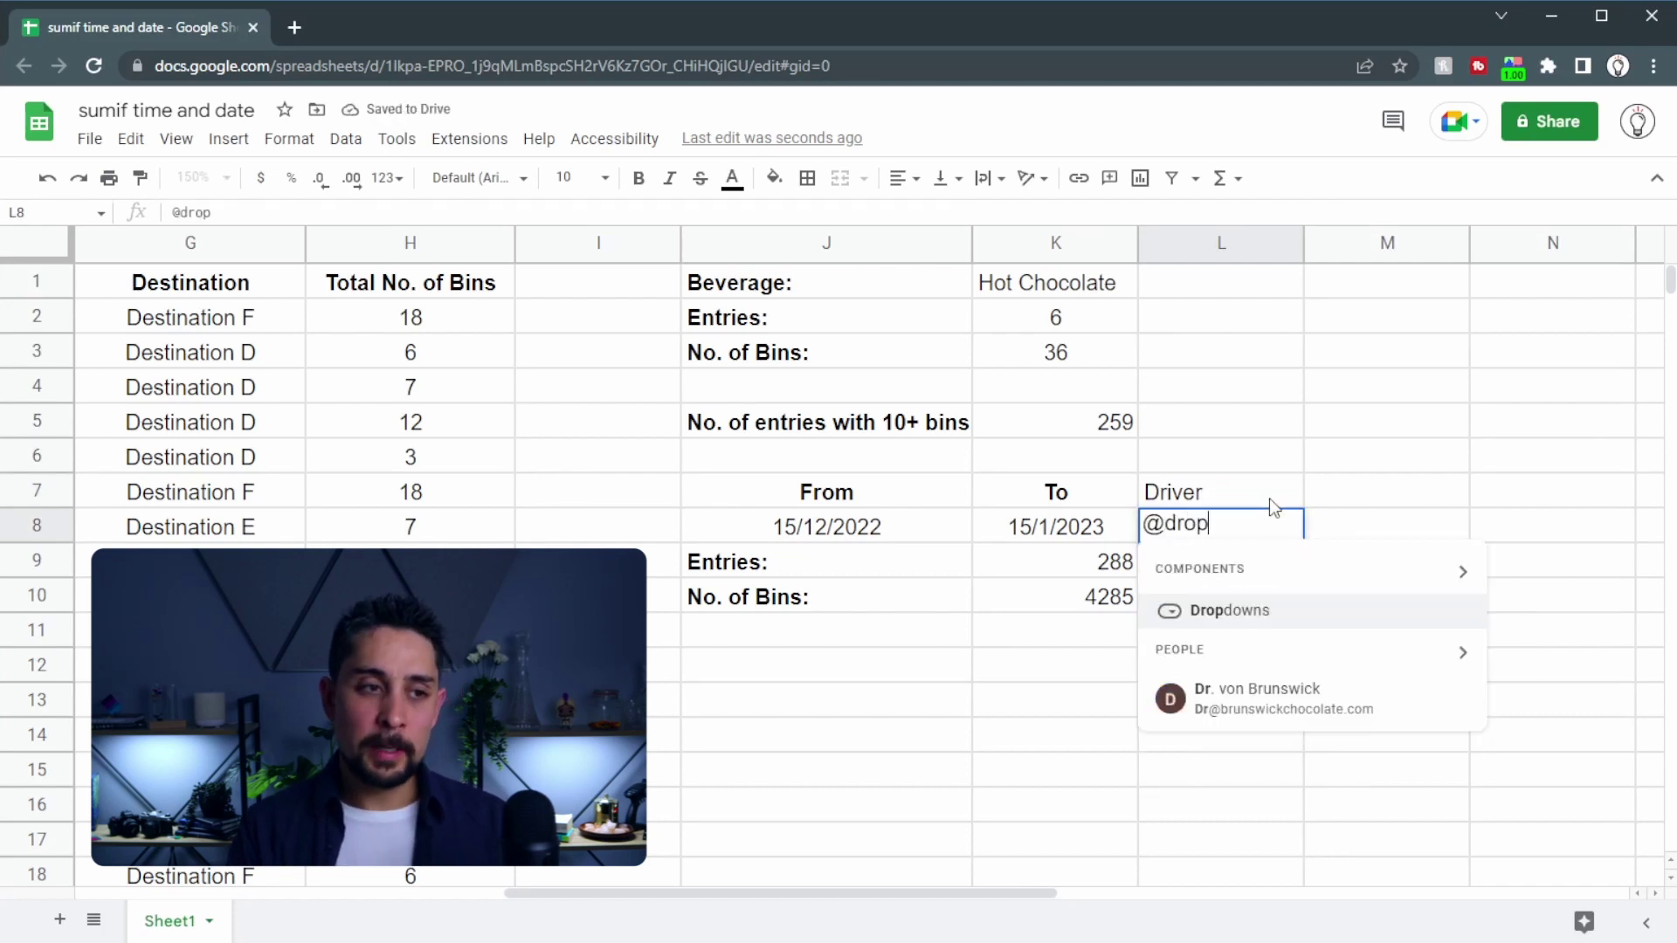
pyautogui.press('Return')
pyautogui.click(1529, 377)
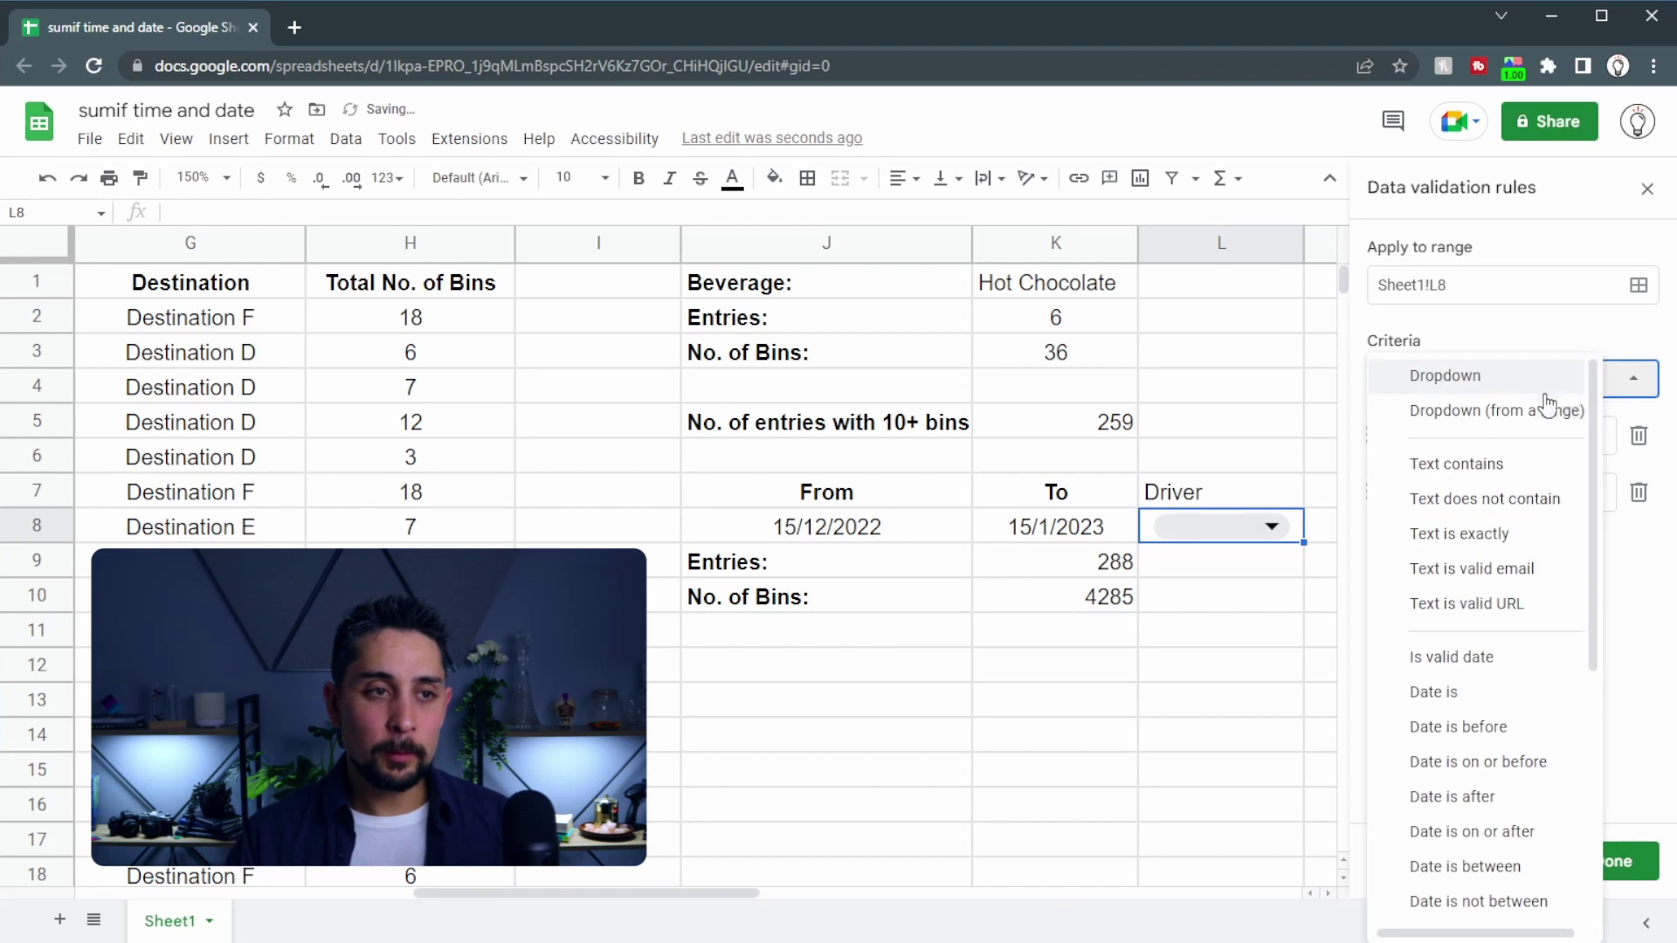
pyautogui.click(1529, 412)
pyautogui.moveTo(695, 898); pyautogui.dragTo(307, 908)
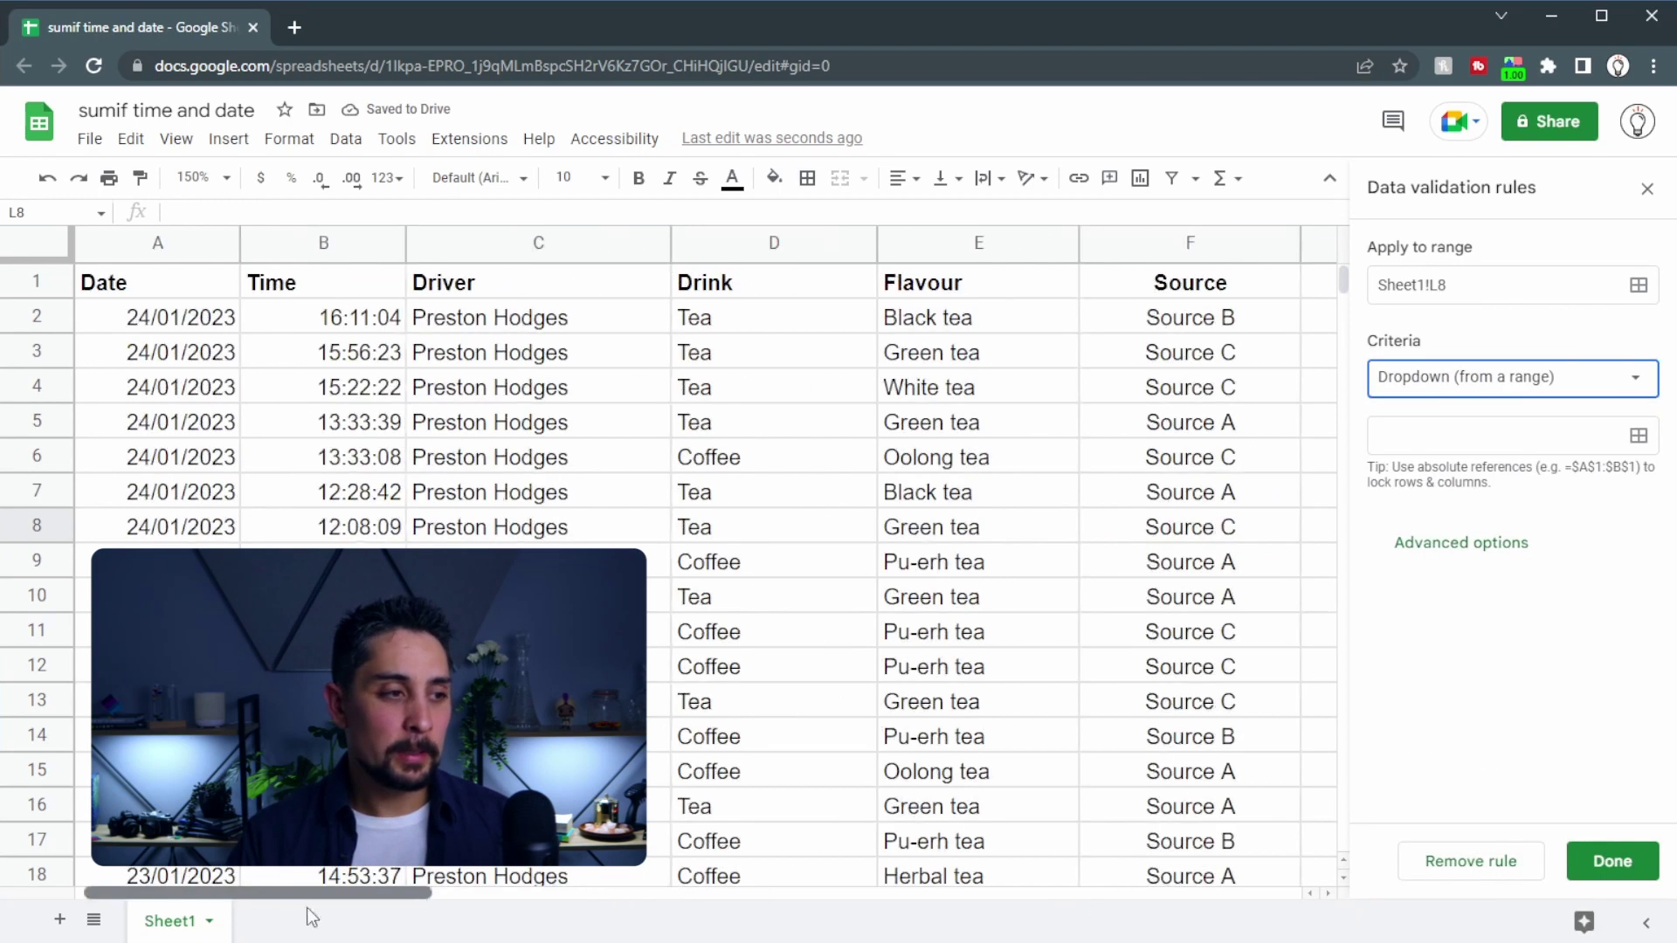
pyautogui.moveTo(519, 328); pyautogui.dragTo(524, 422)
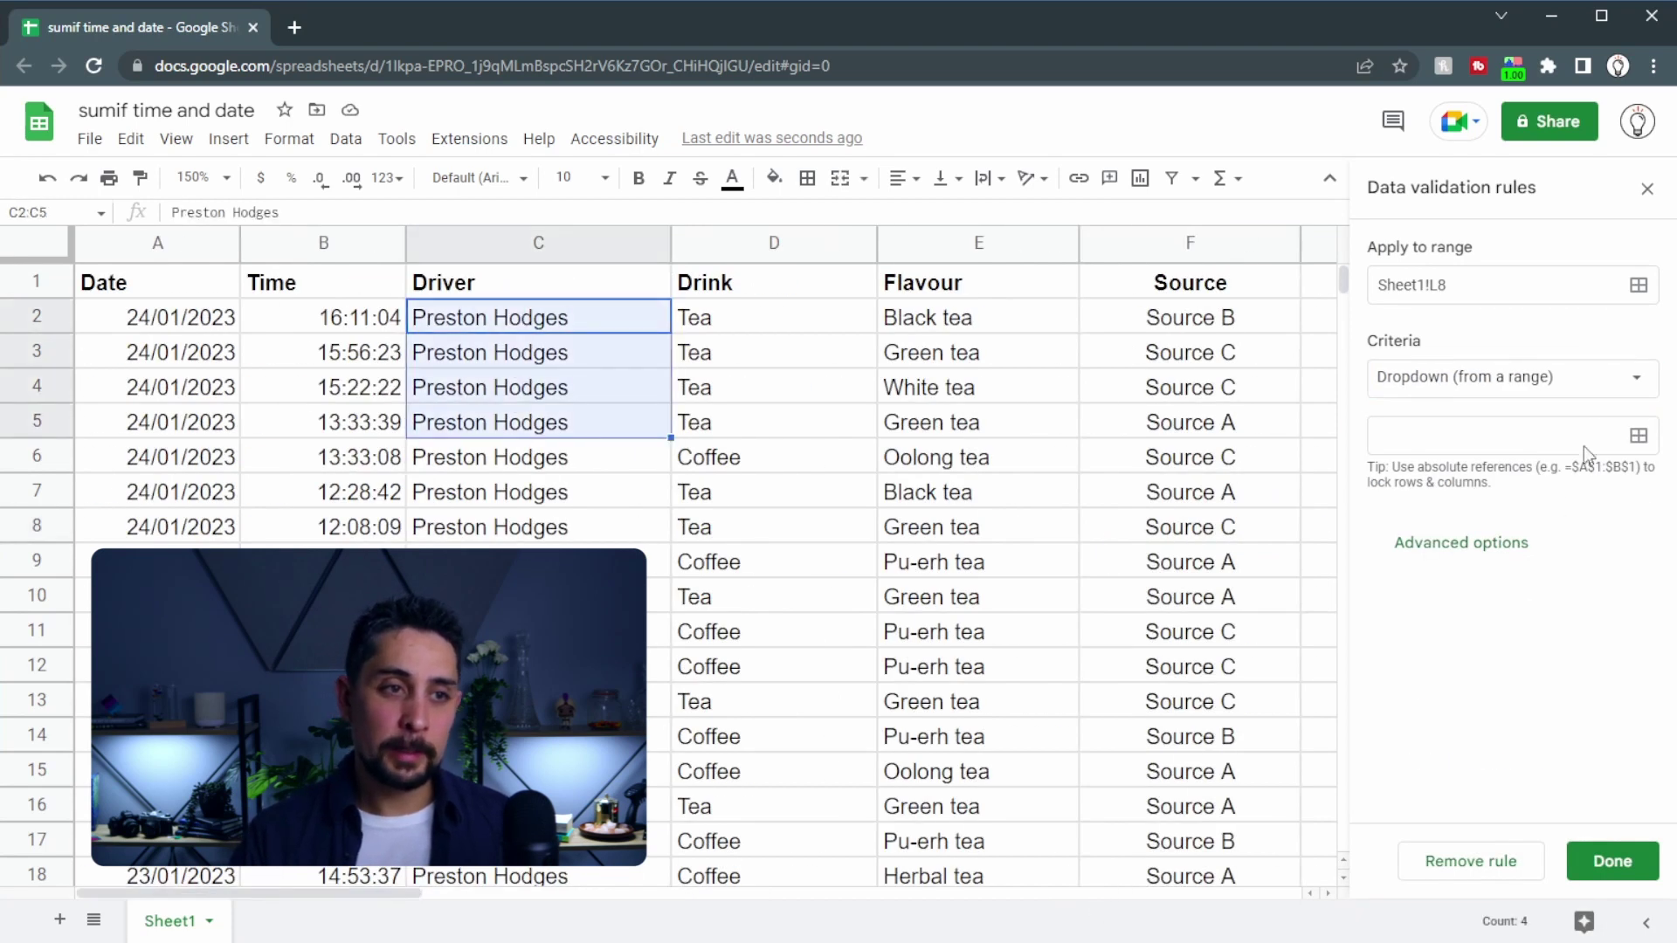
pyautogui.click(1634, 447)
pyautogui.press('BackSpace')
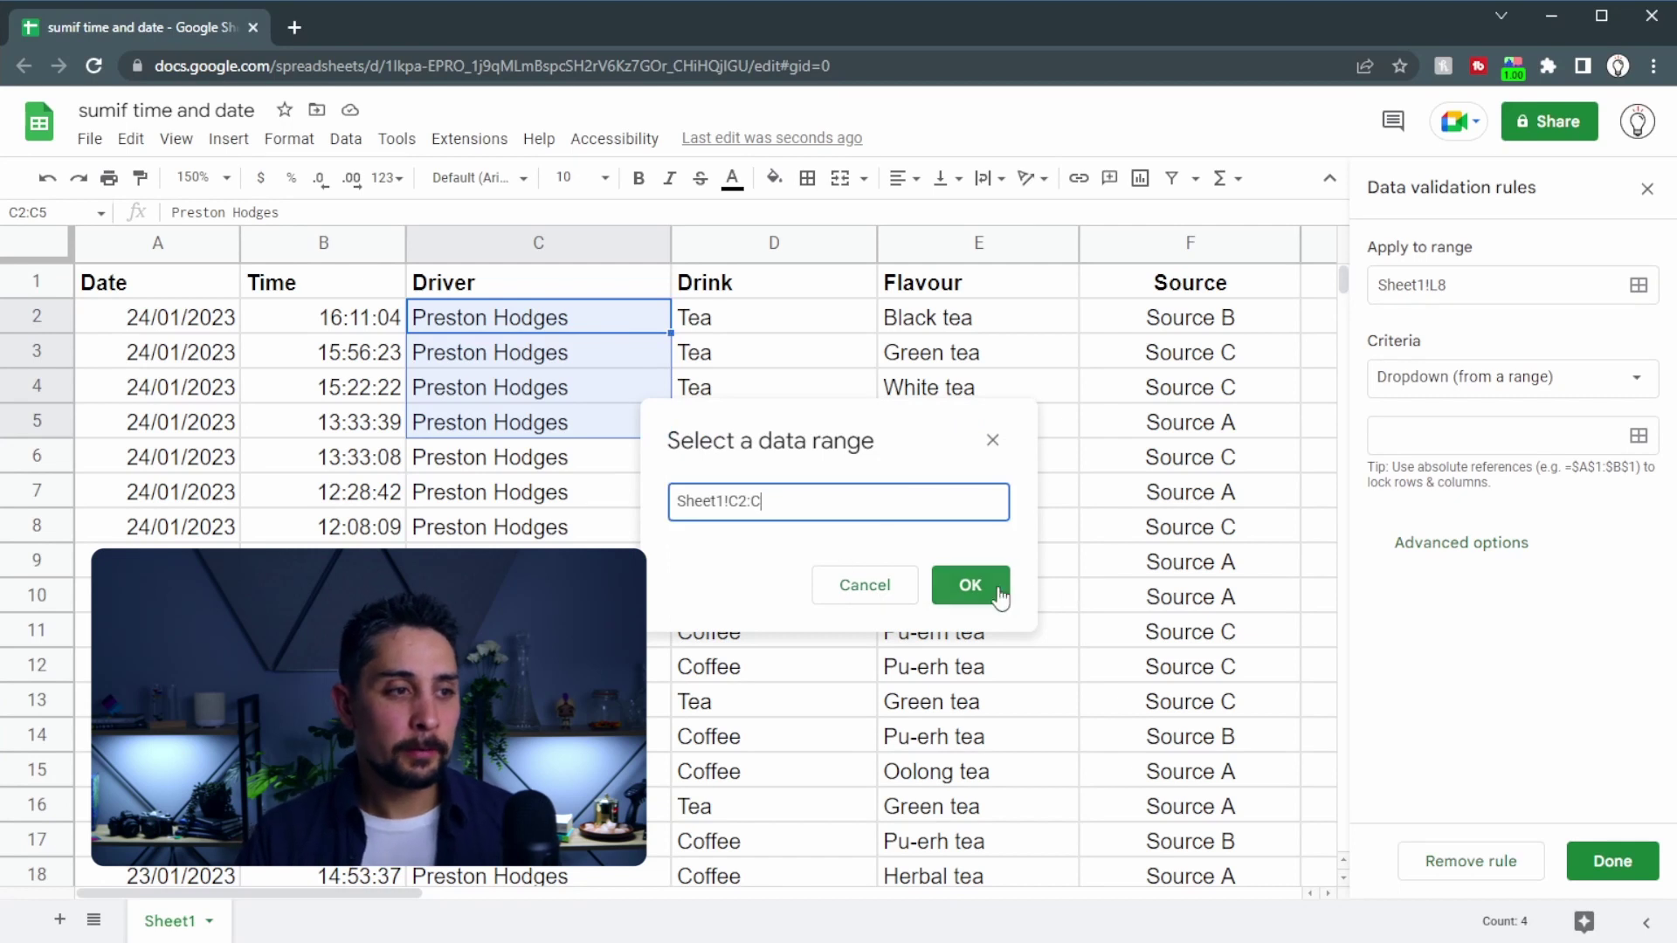
pyautogui.click(966, 585)
pyautogui.click(1612, 862)
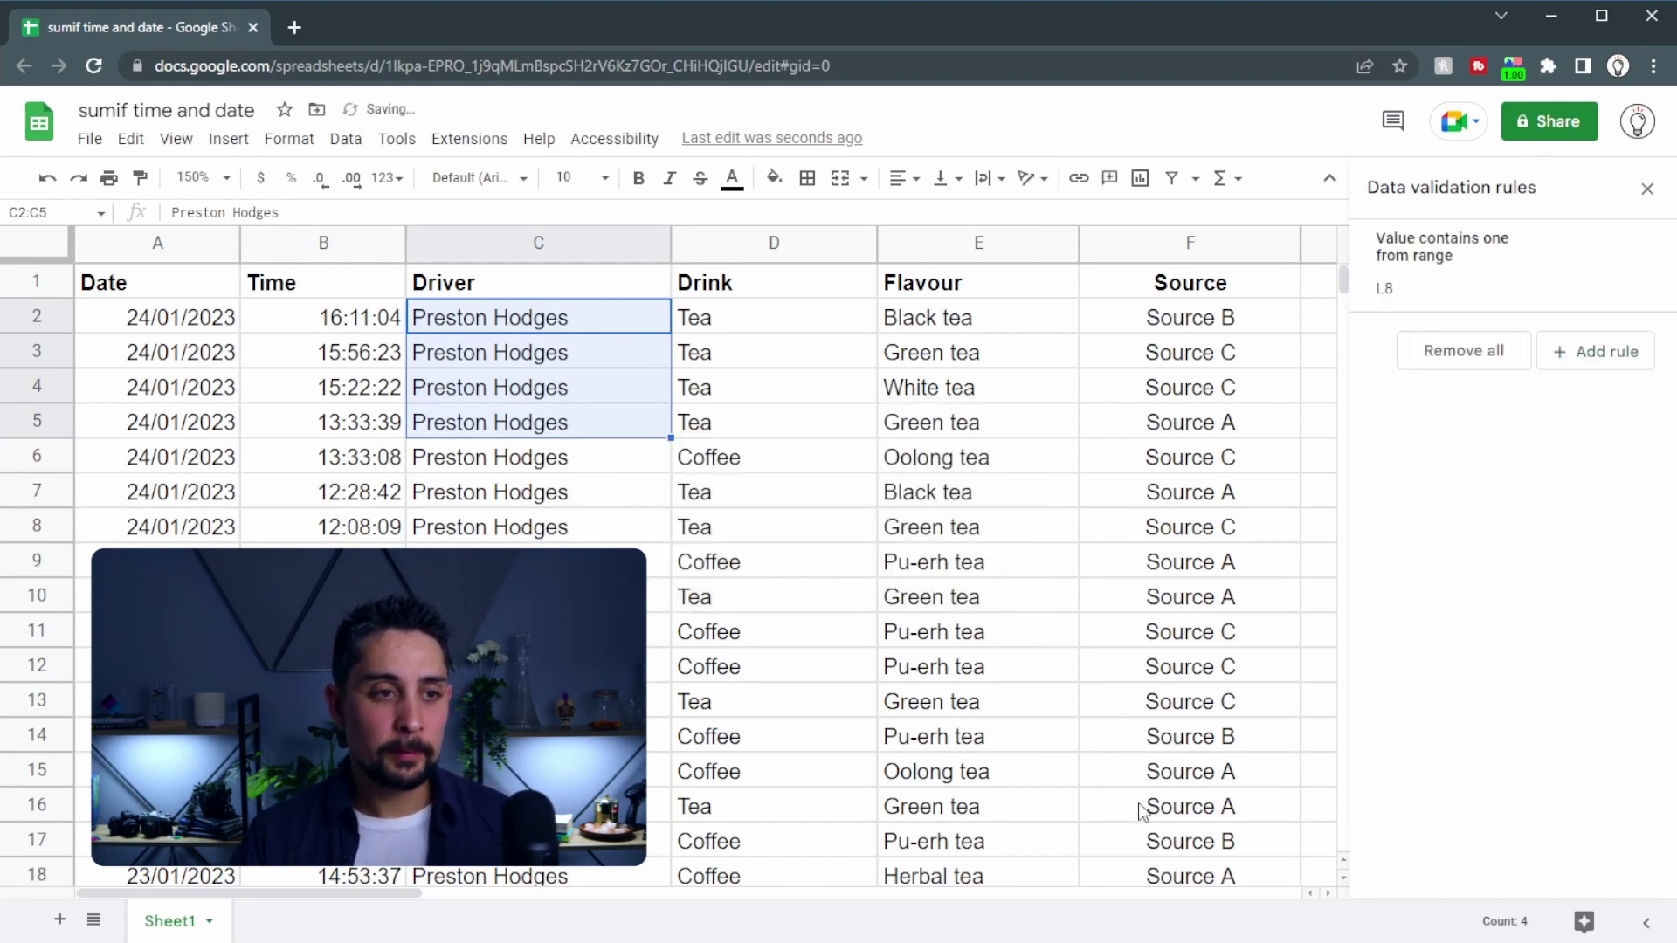
pyautogui.click(1648, 188)
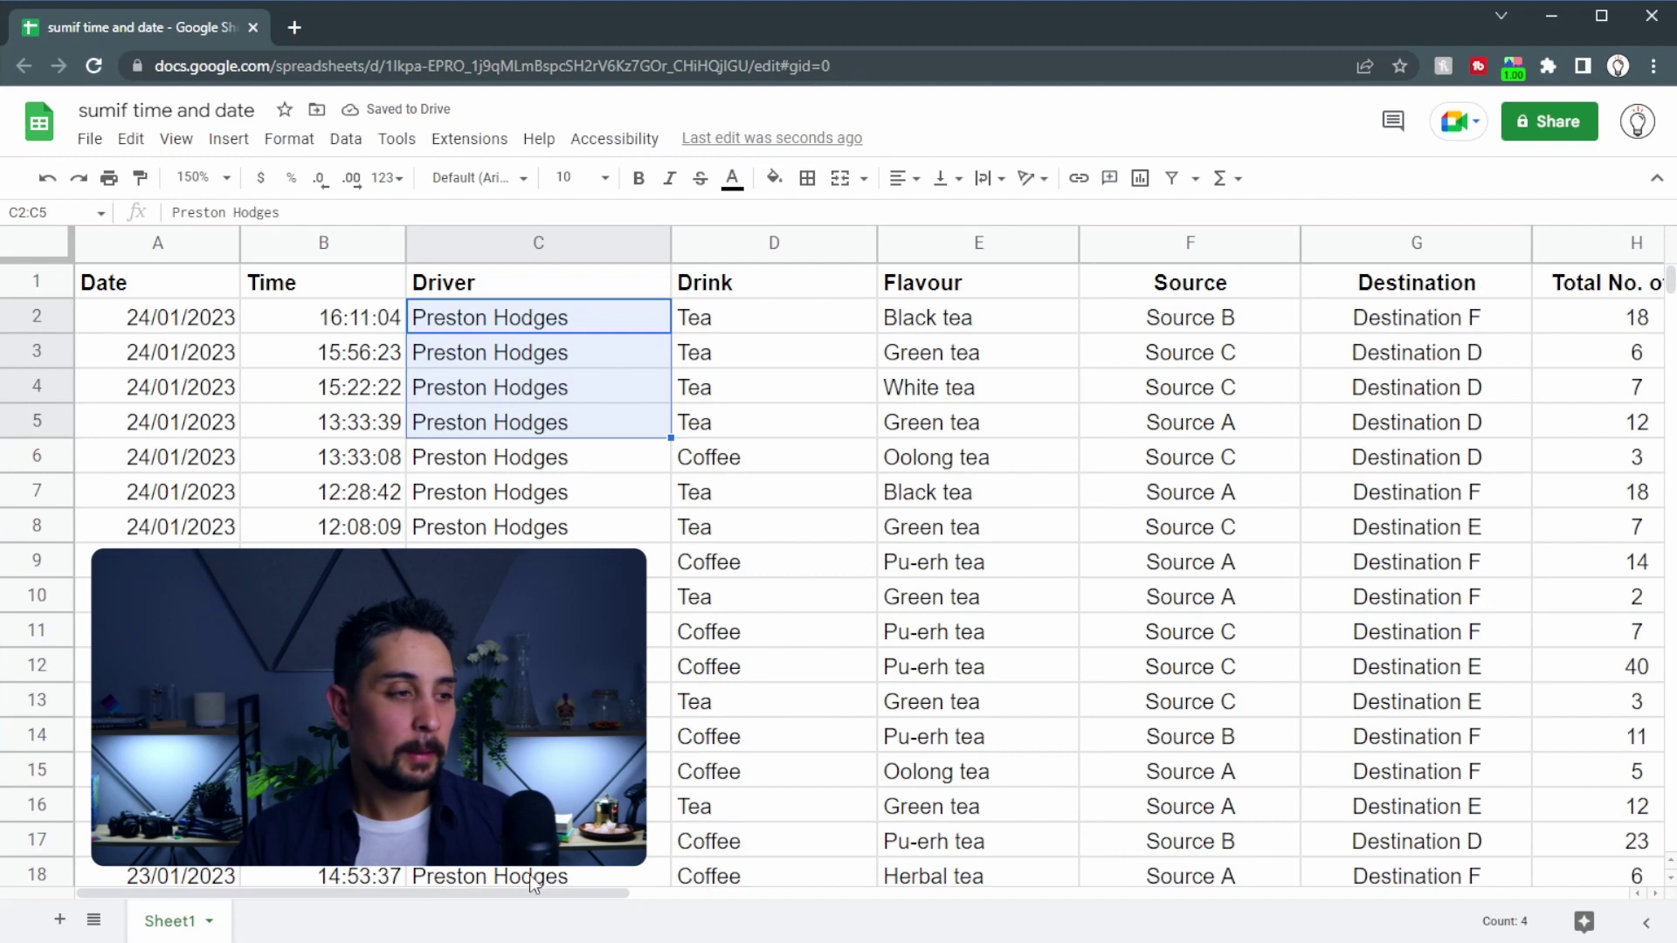
# - Choose the third listed driver in the L8 dropdown and fit column L's width to its contents
pyautogui.moveTo(516, 888); pyautogui.dragTo(1054, 836)
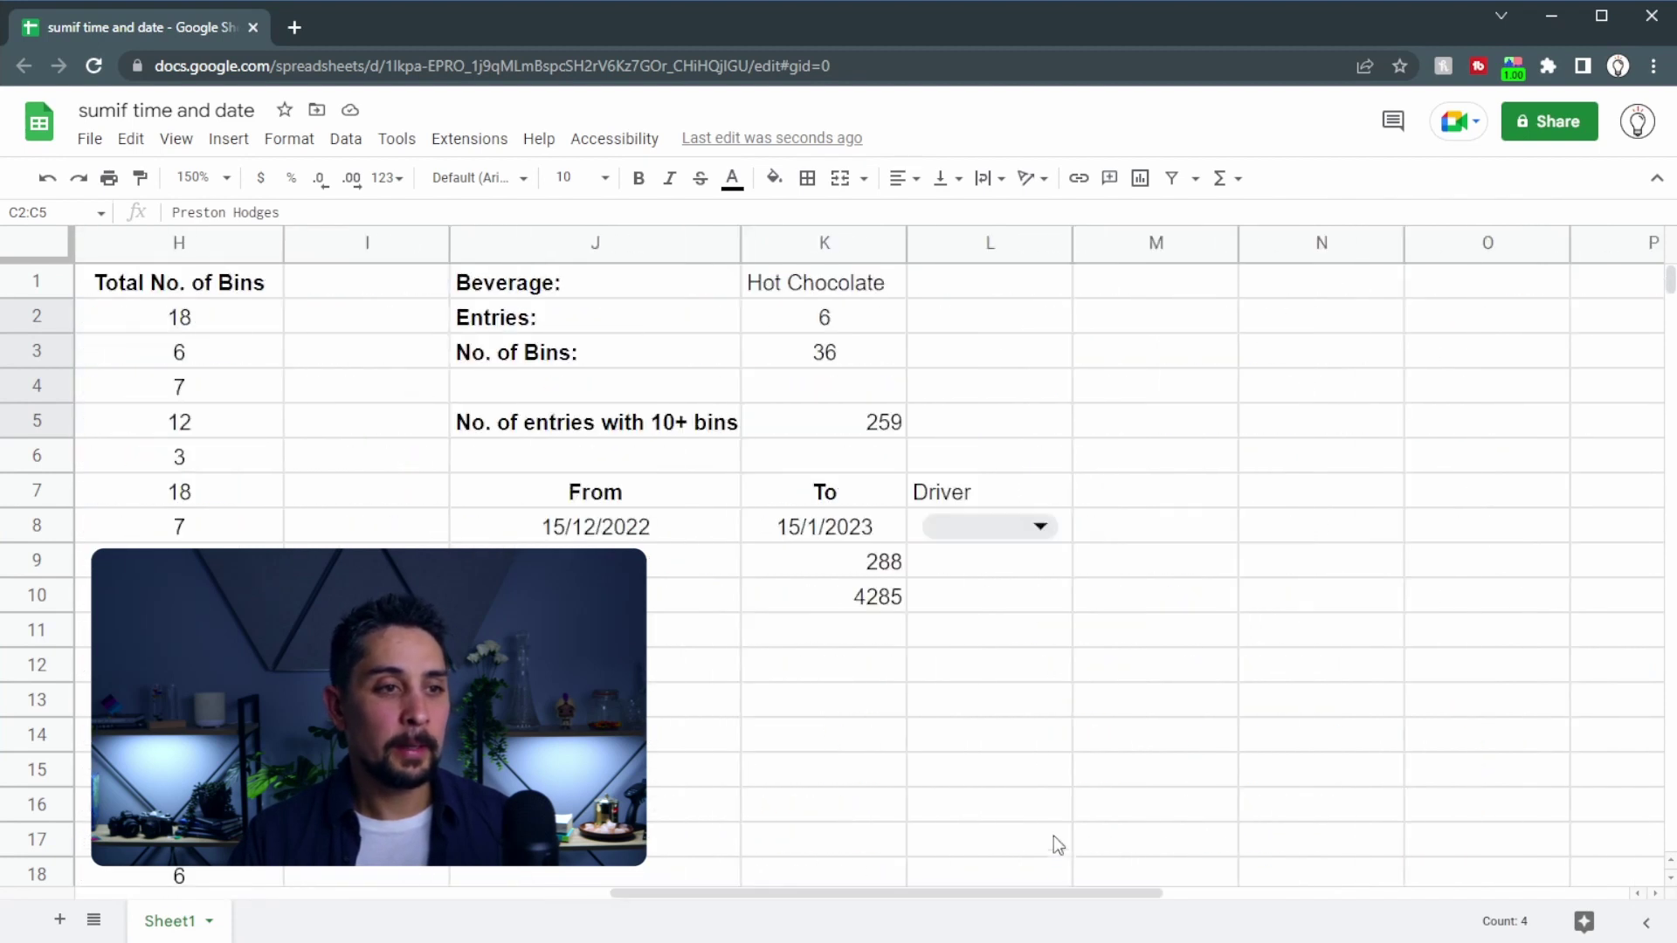
pyautogui.click(1014, 528)
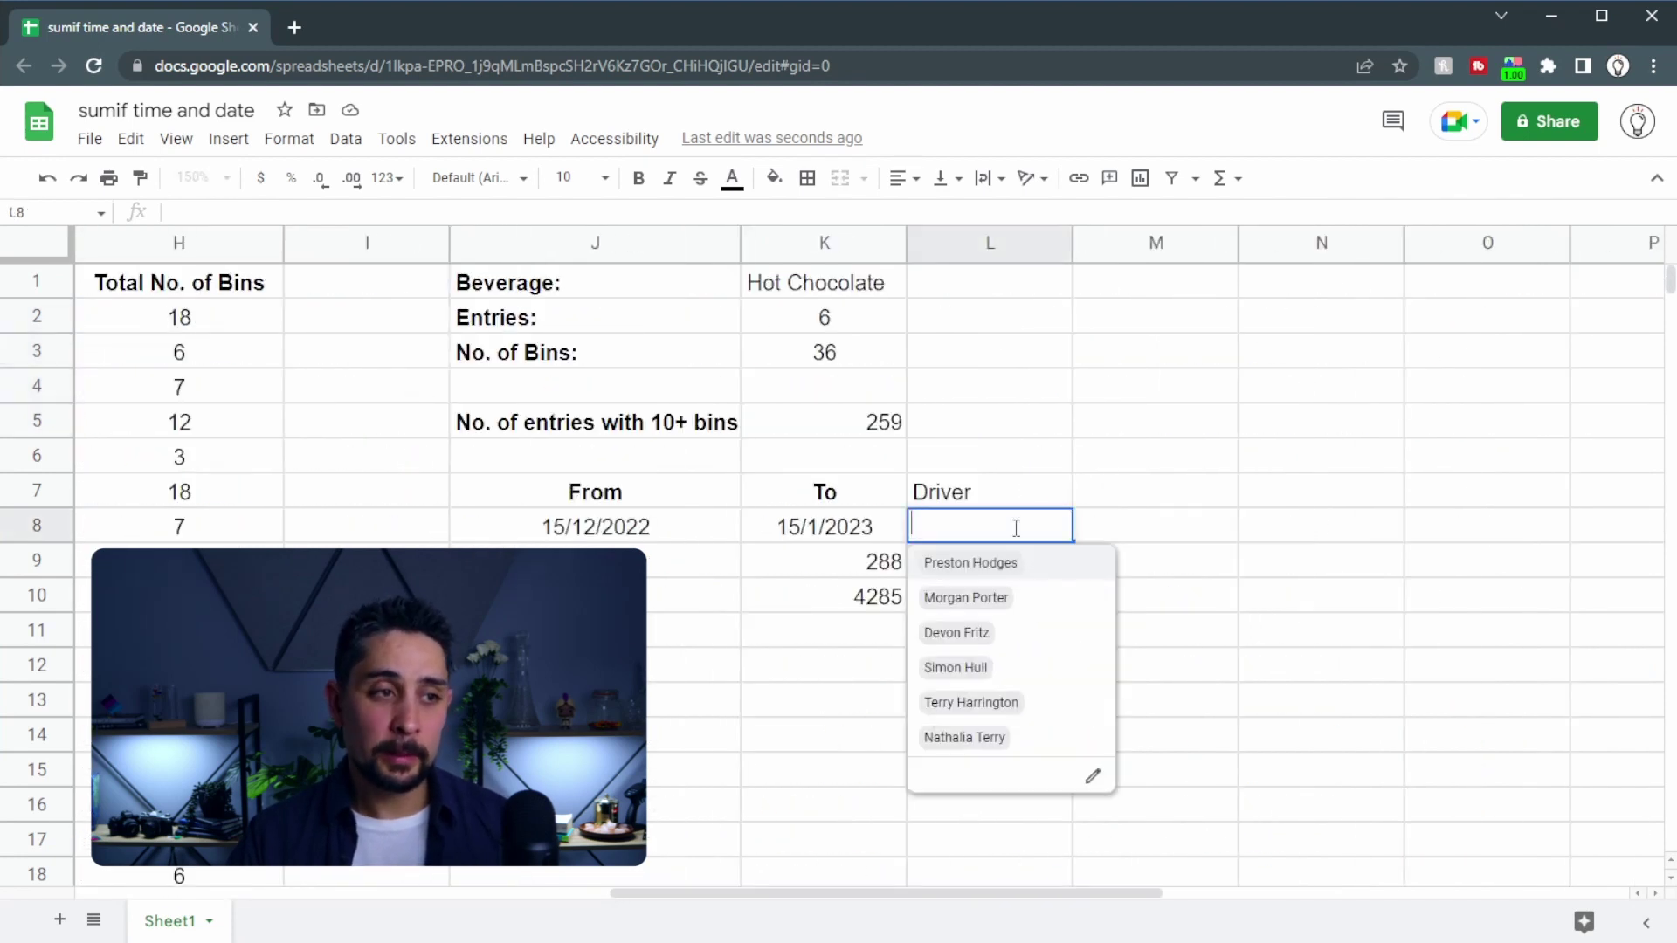
pyautogui.click(971, 636)
pyautogui.doubleClick(1071, 245)
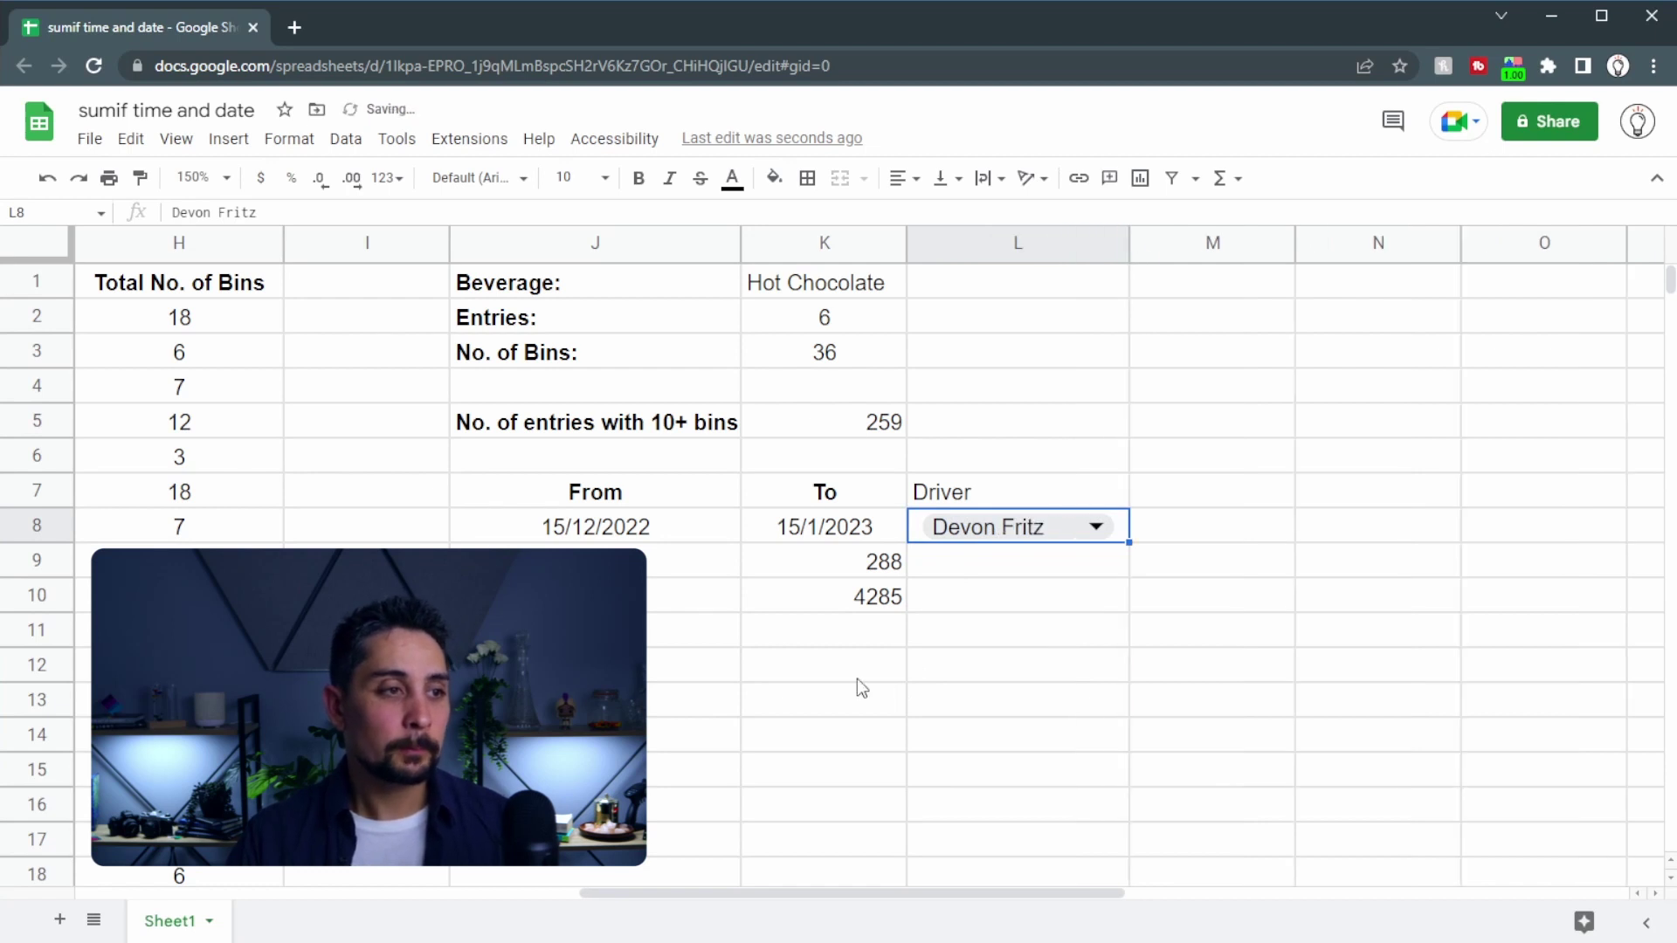
# - Make the "Driver" heading in L7 bold
pyautogui.press('Left')
pyautogui.press('Down')
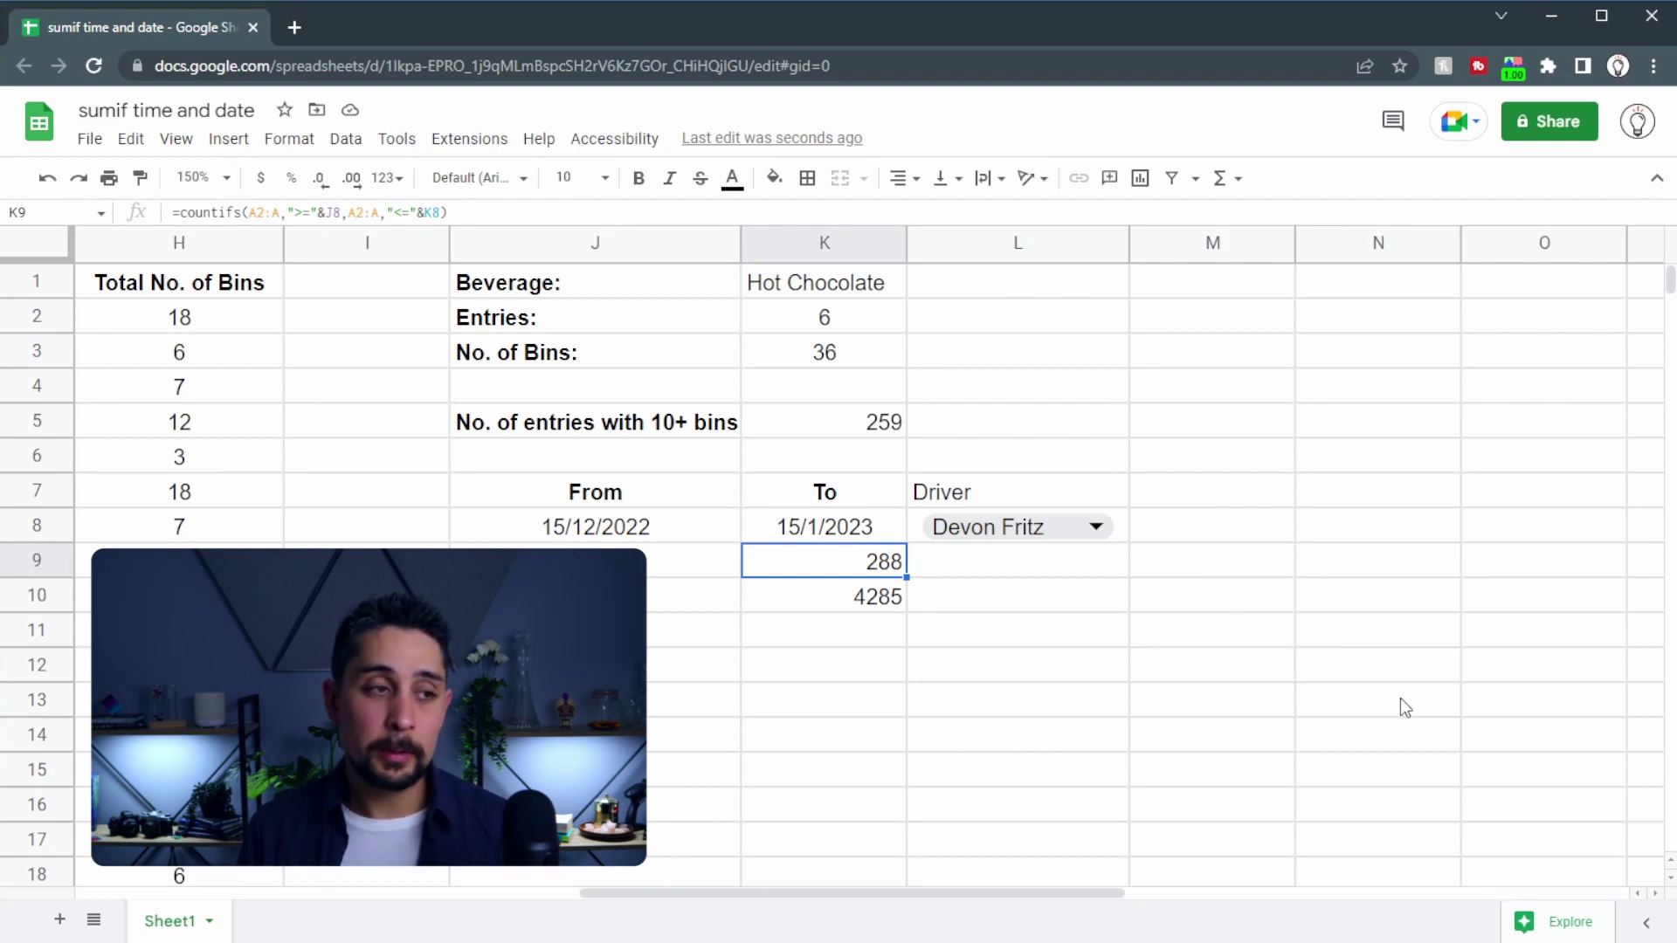
pyautogui.click(1075, 494)
pyautogui.hotkey('ctrl', 'b')
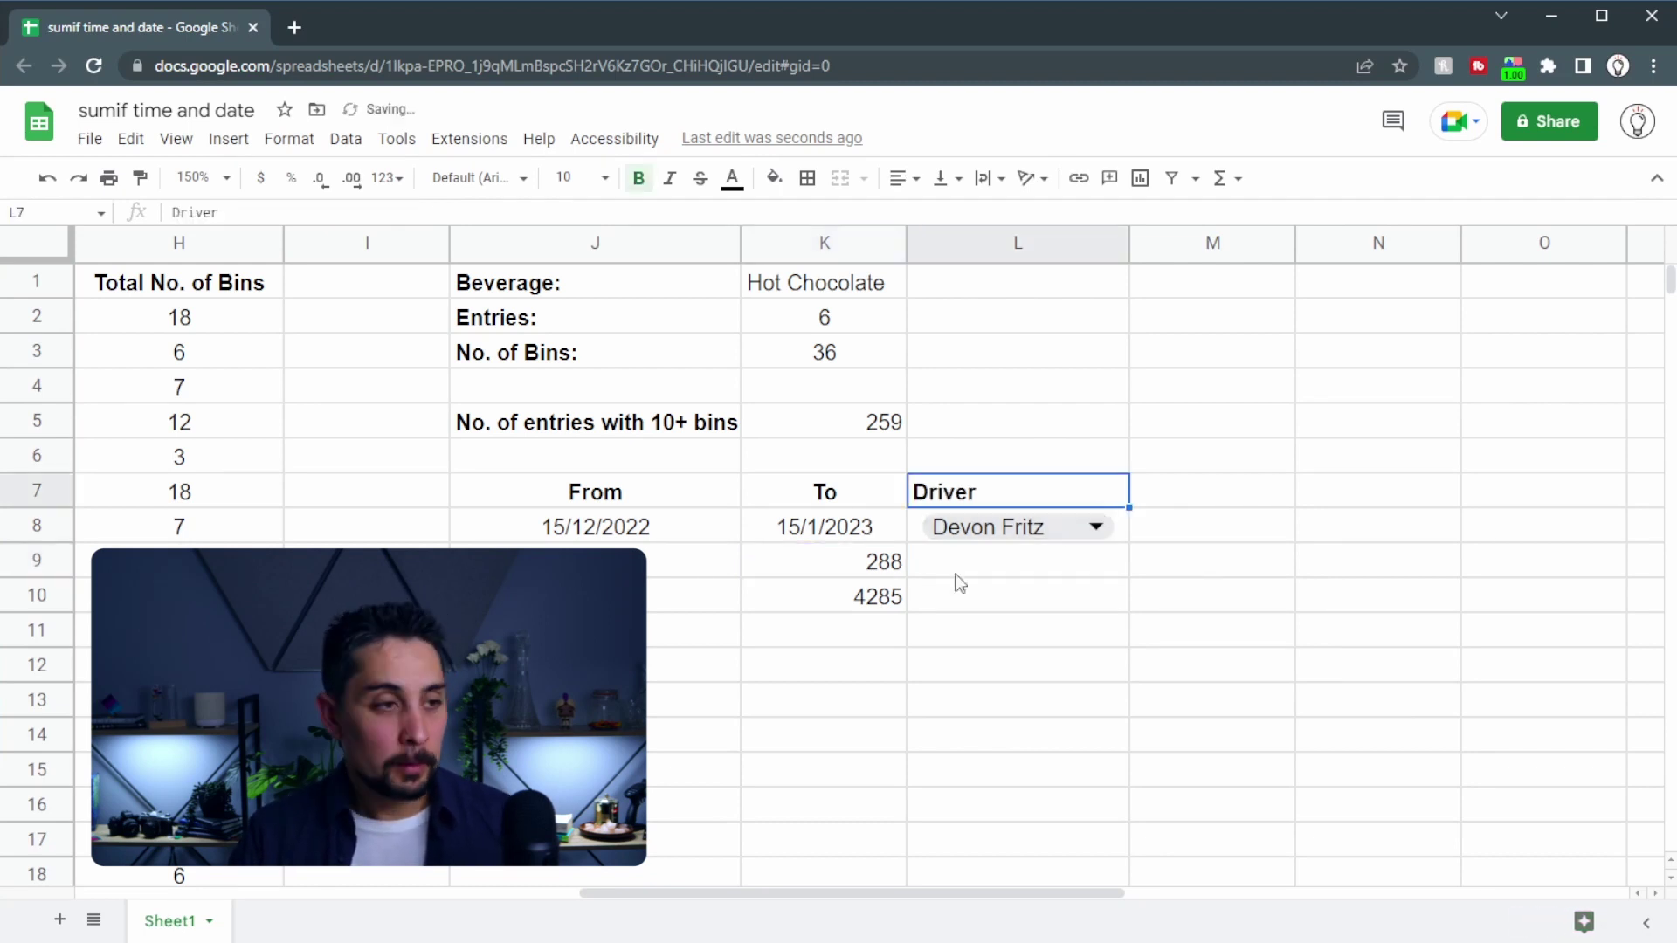
# - Extend the COUNTIFS formula in K9 with the driver range C2:C and the selected driver in L8 as its criterion
pyautogui.click(827, 580)
pyautogui.press('Up')
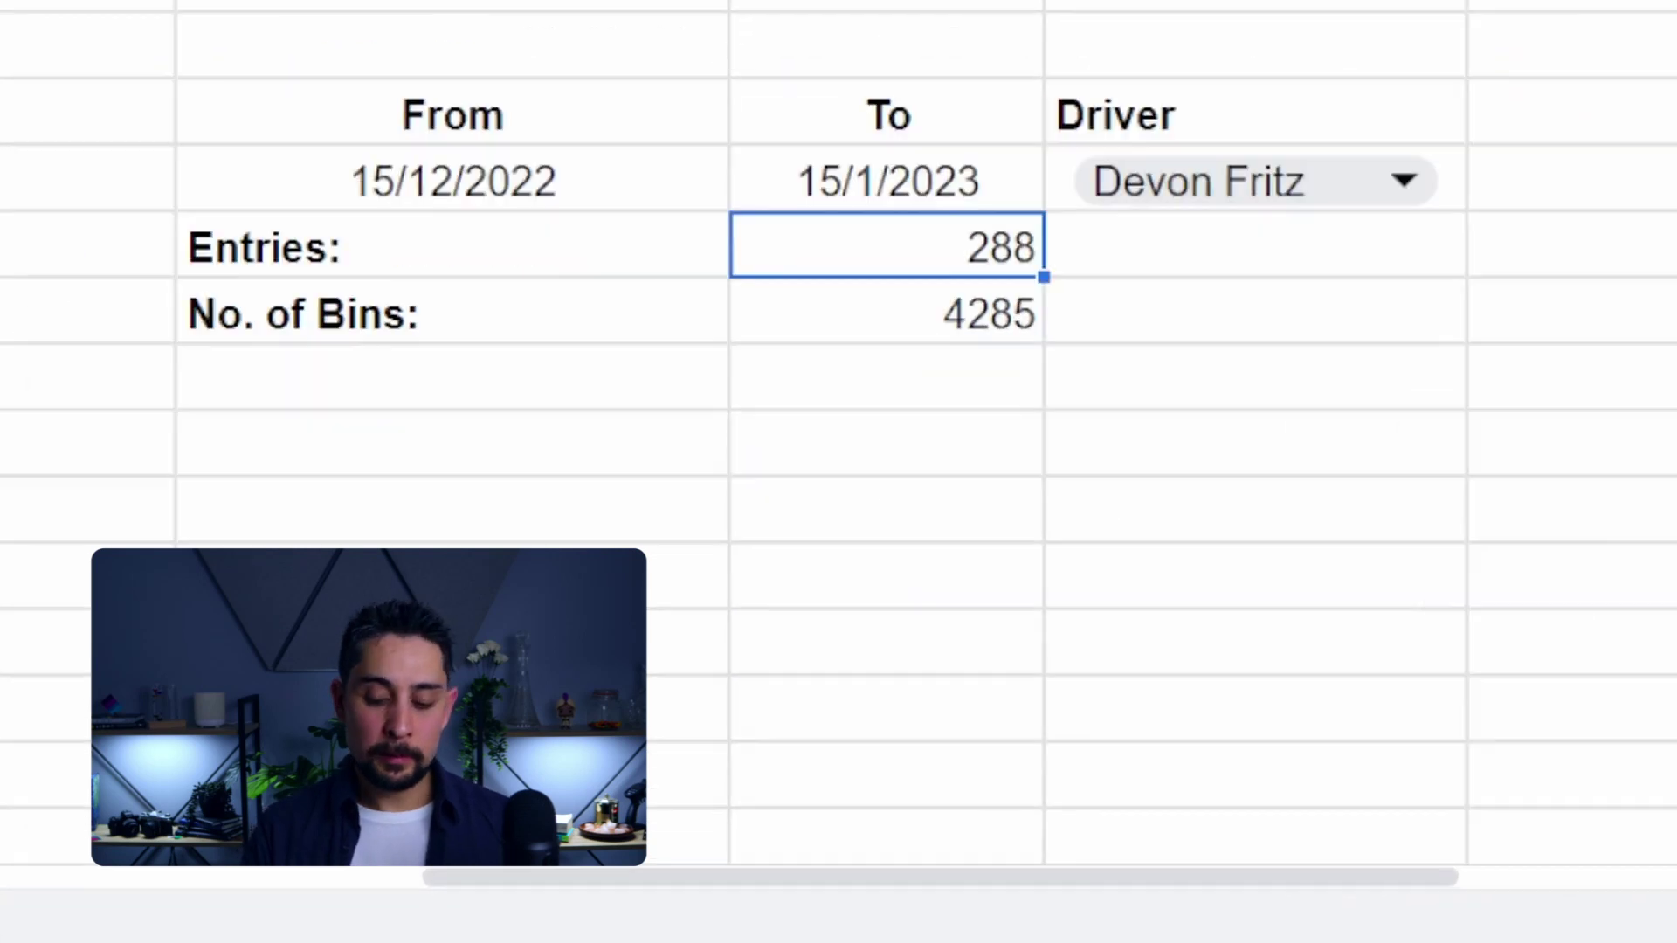
pyautogui.press('Return')
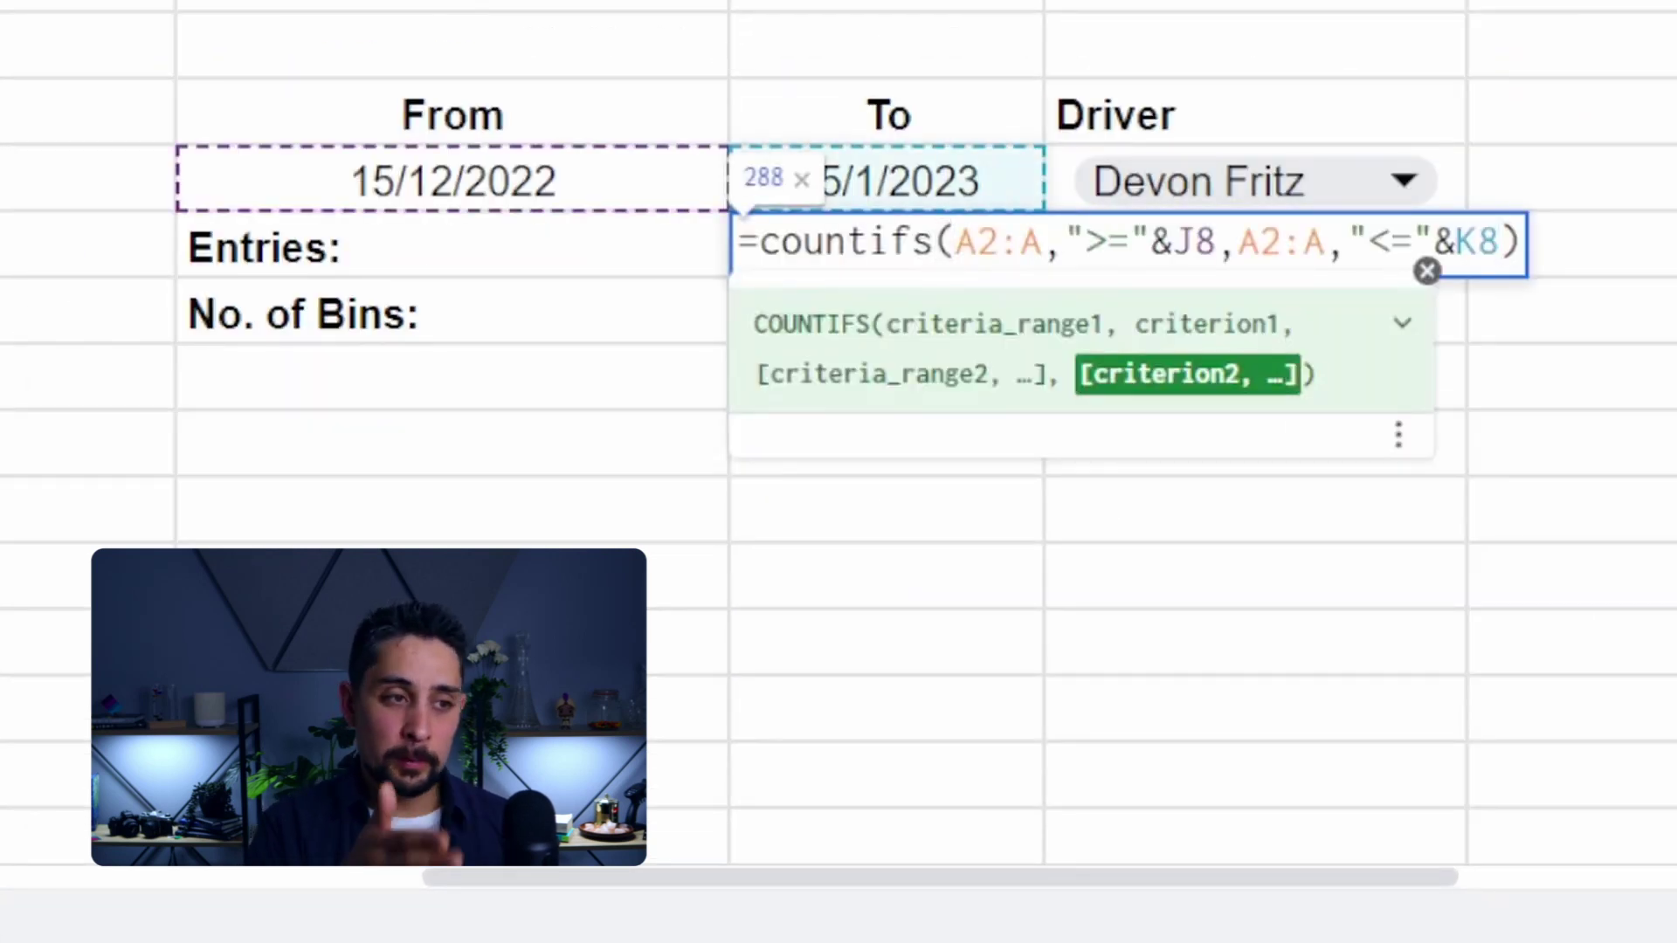
pyautogui.write(',')
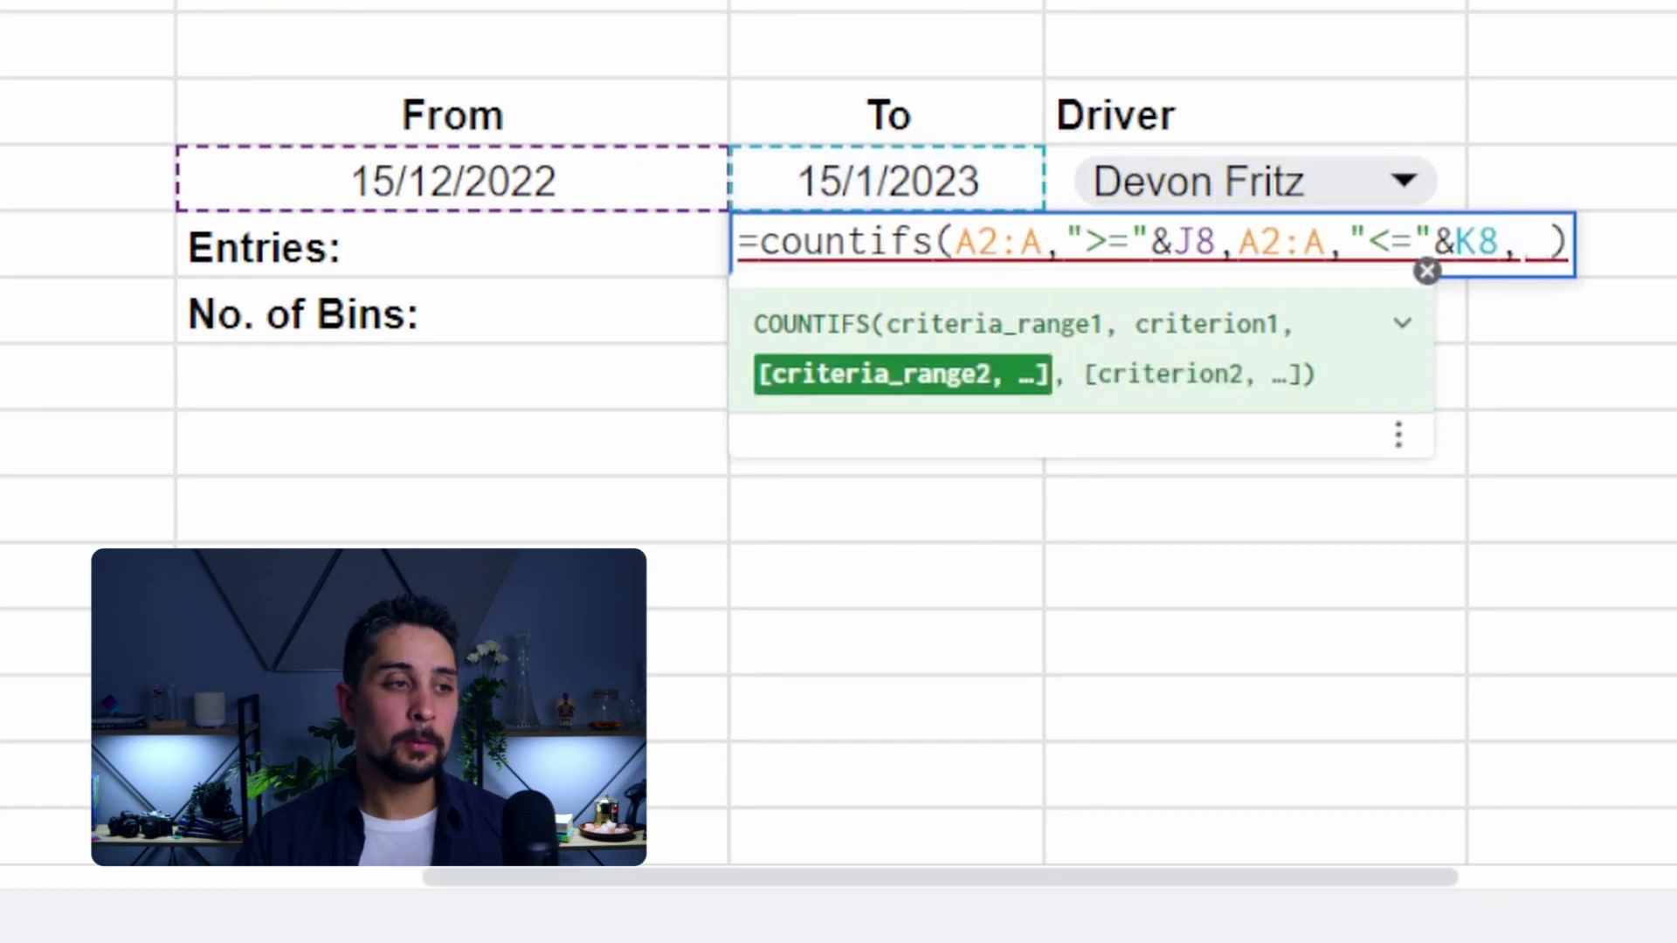
pyautogui.moveTo(973, 878); pyautogui.dragTo(285, 866)
pyautogui.write('C2:C3')
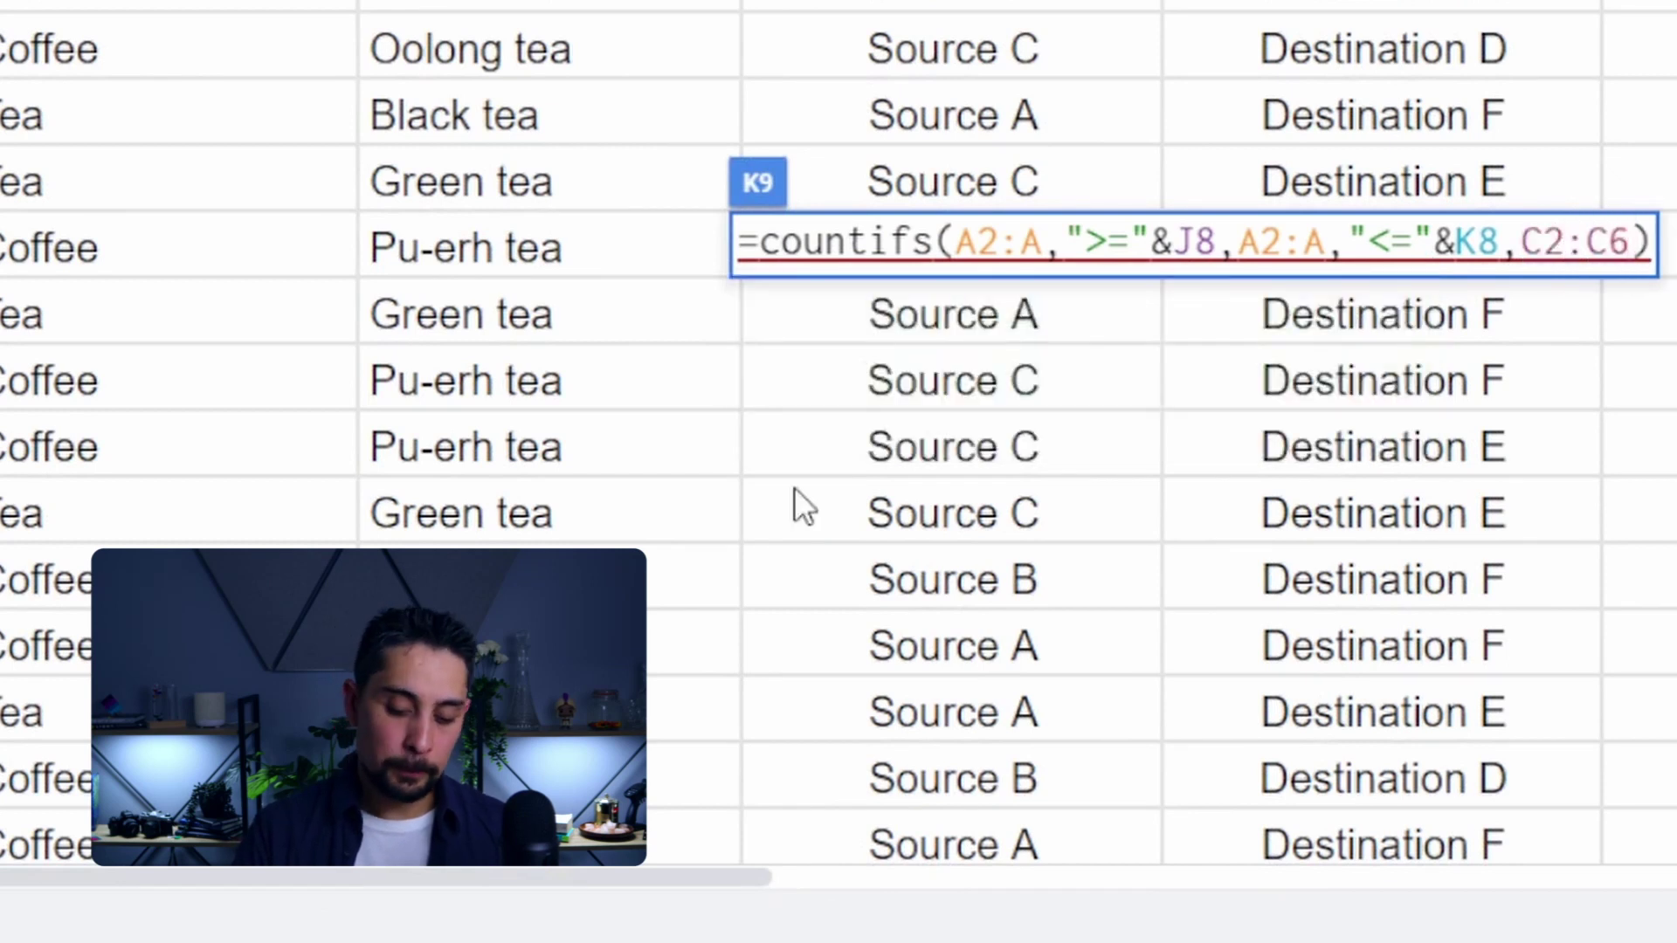
pyautogui.press('BackSpace')
pyautogui.write(',')
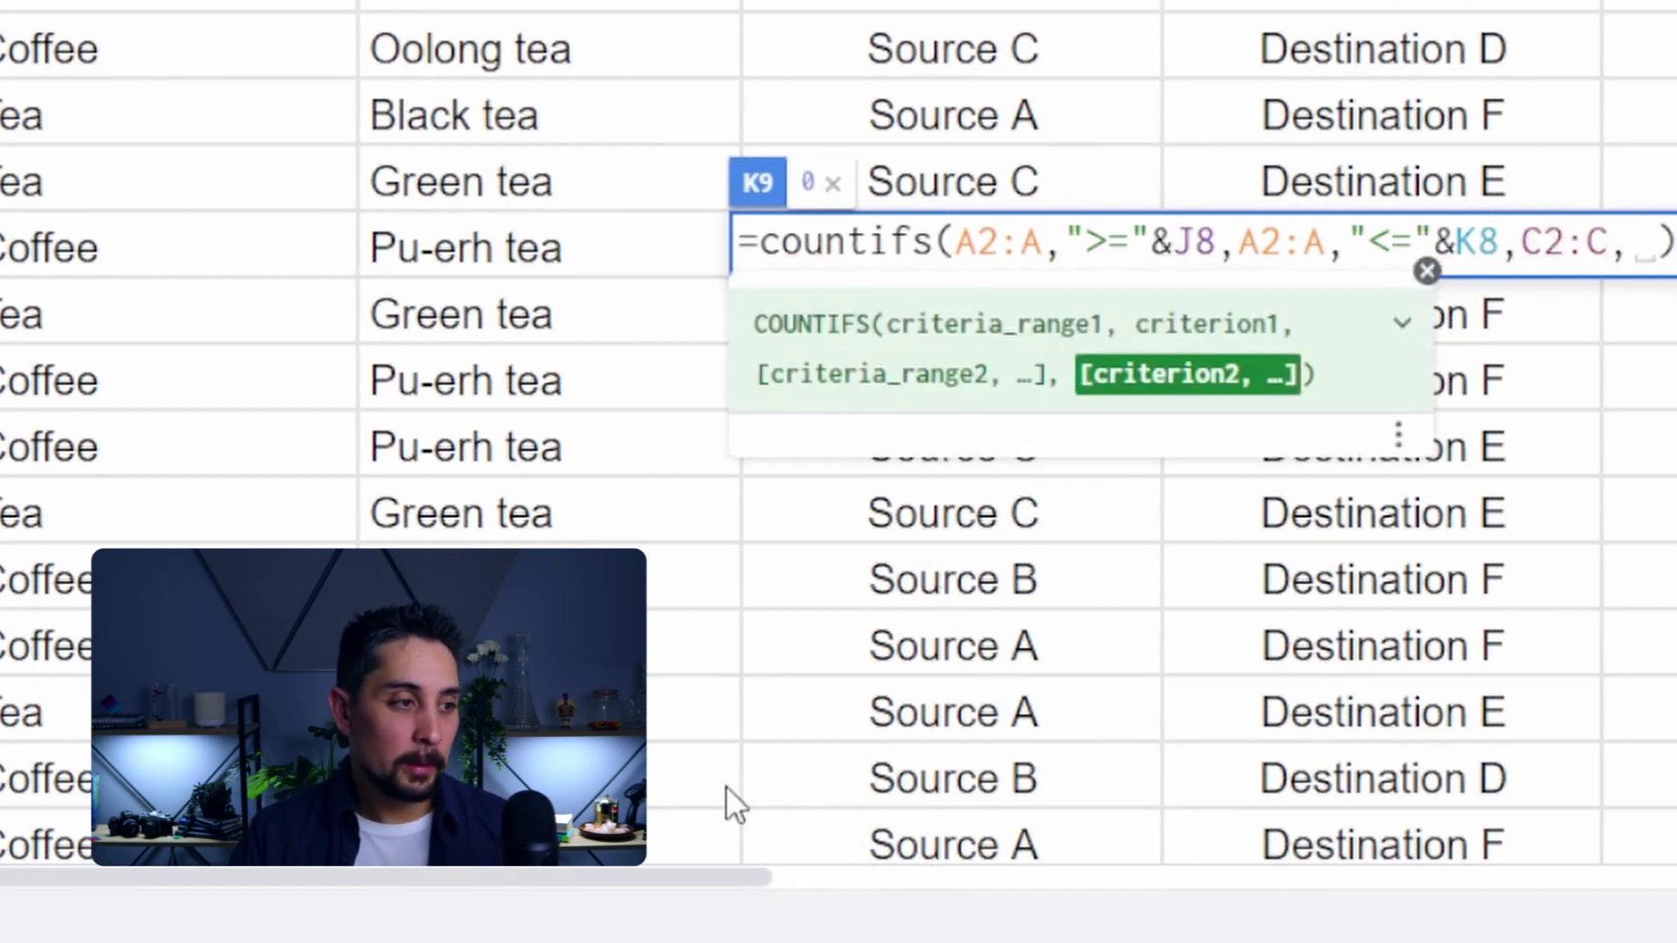
pyautogui.moveTo(552, 878); pyautogui.dragTo(1305, 777)
pyautogui.click(1446, 186)
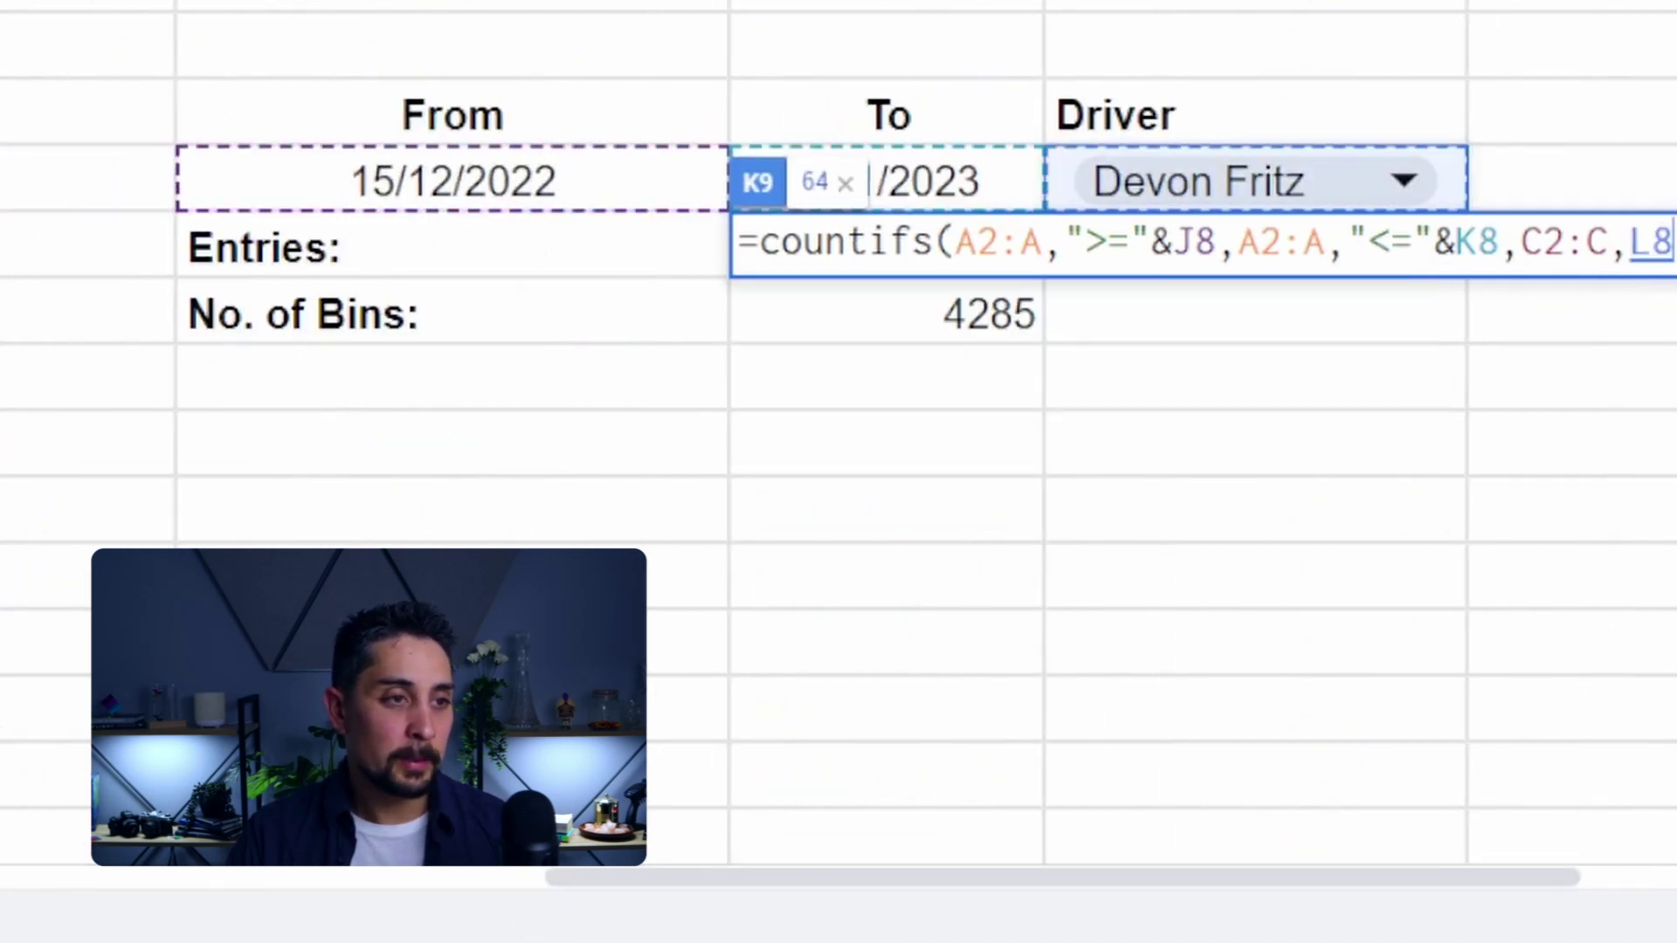
pyautogui.press('Return')
pyautogui.click(887, 245)
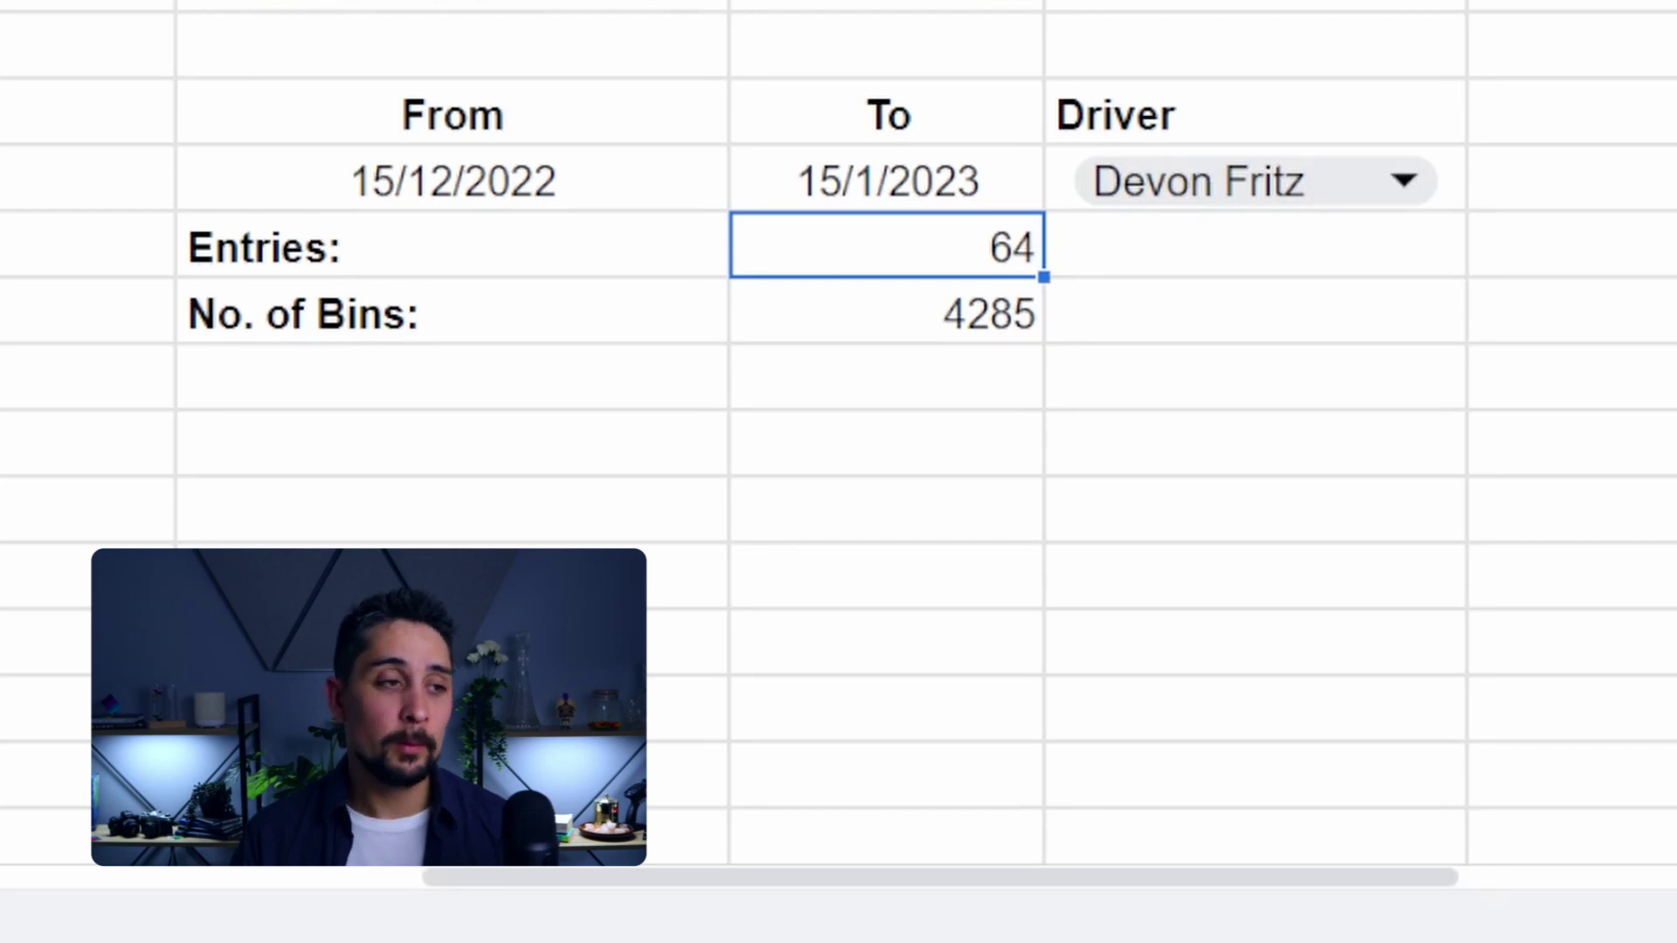
# - Extend the SUMIFS formula in K10 with the driver range C2:C191 and L8 as its criterion
pyautogui.click(887, 312)
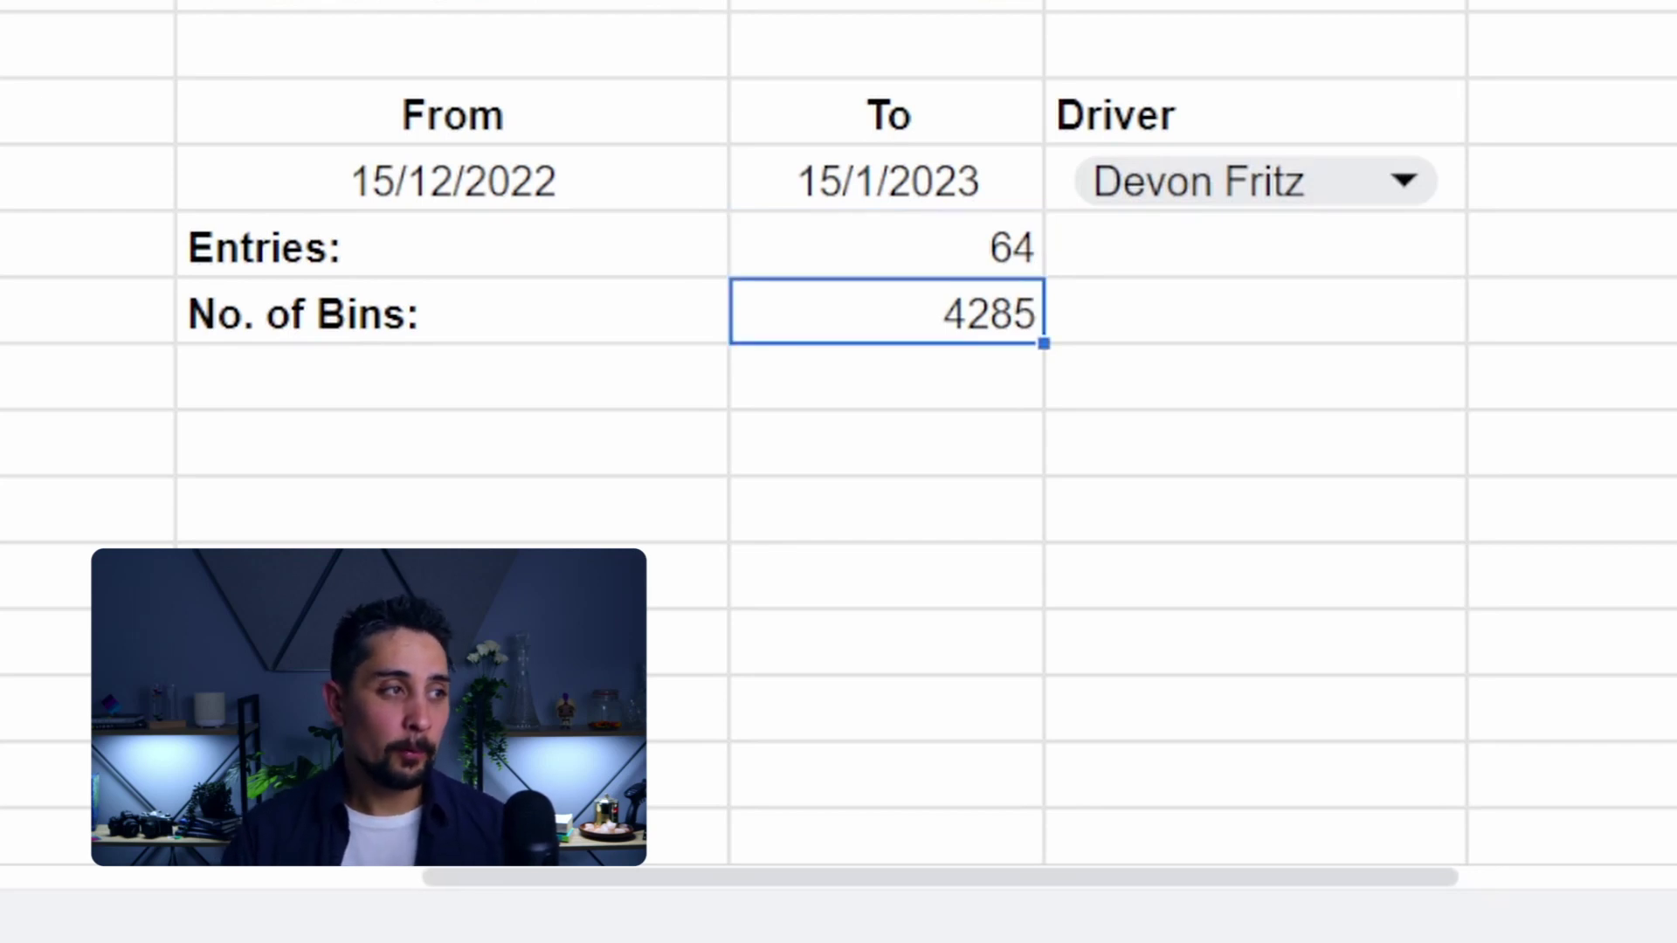
pyautogui.press('F2')
pyautogui.press('Left')
pyautogui.write(',')
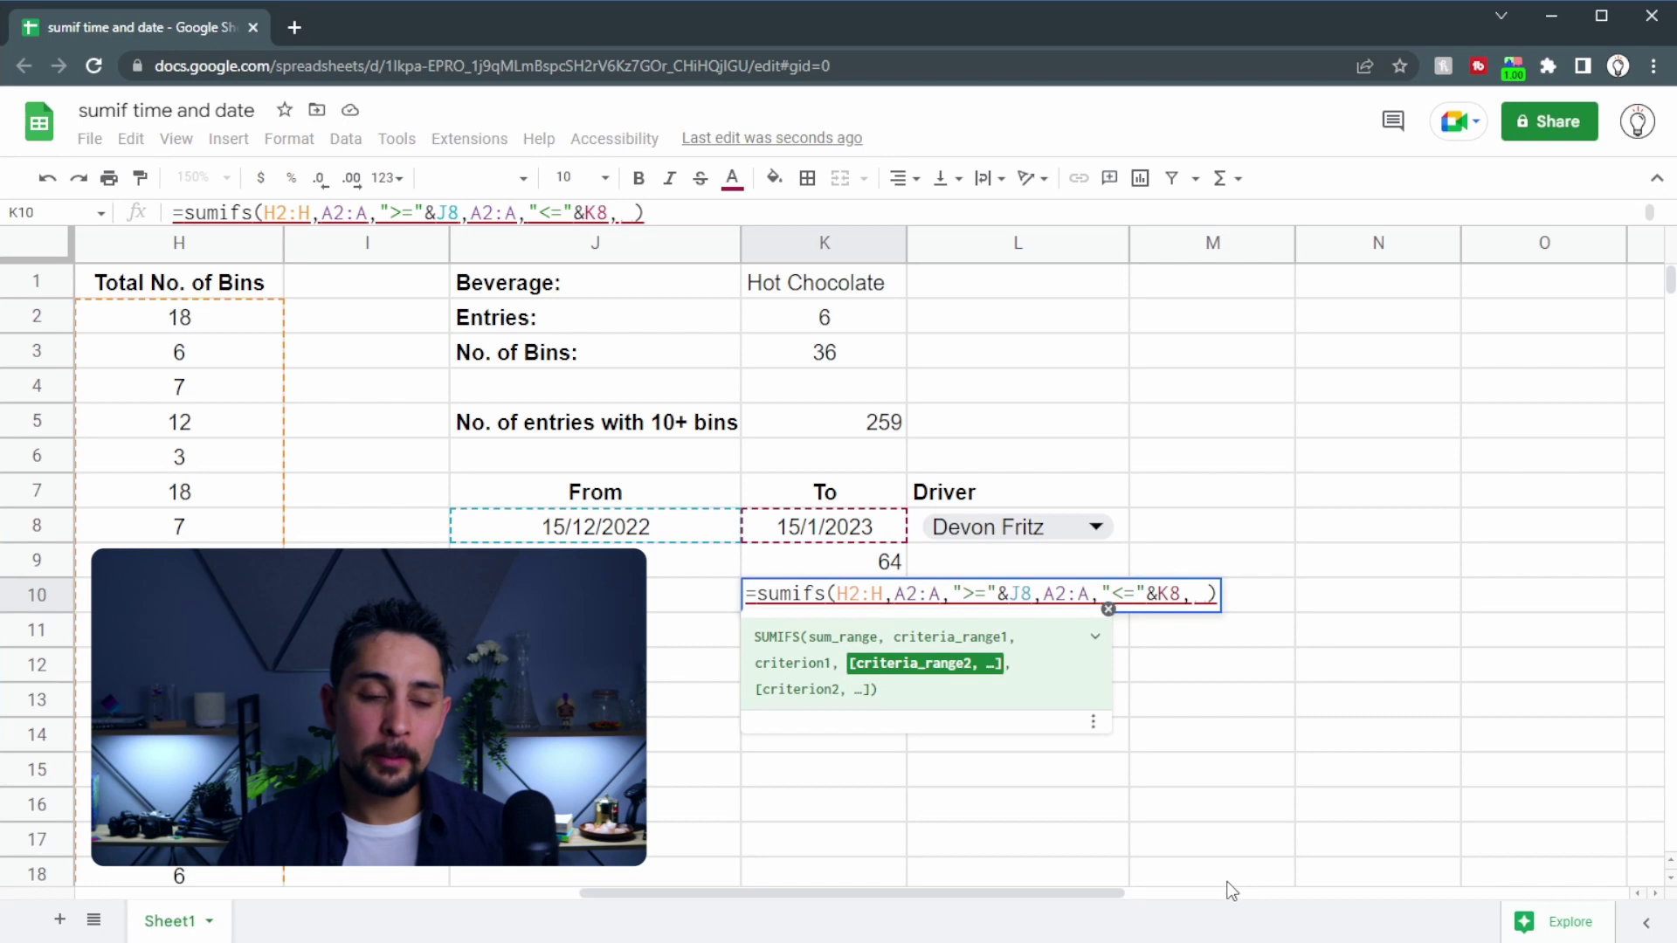
pyautogui.moveTo(909, 894); pyautogui.dragTo(534, 926)
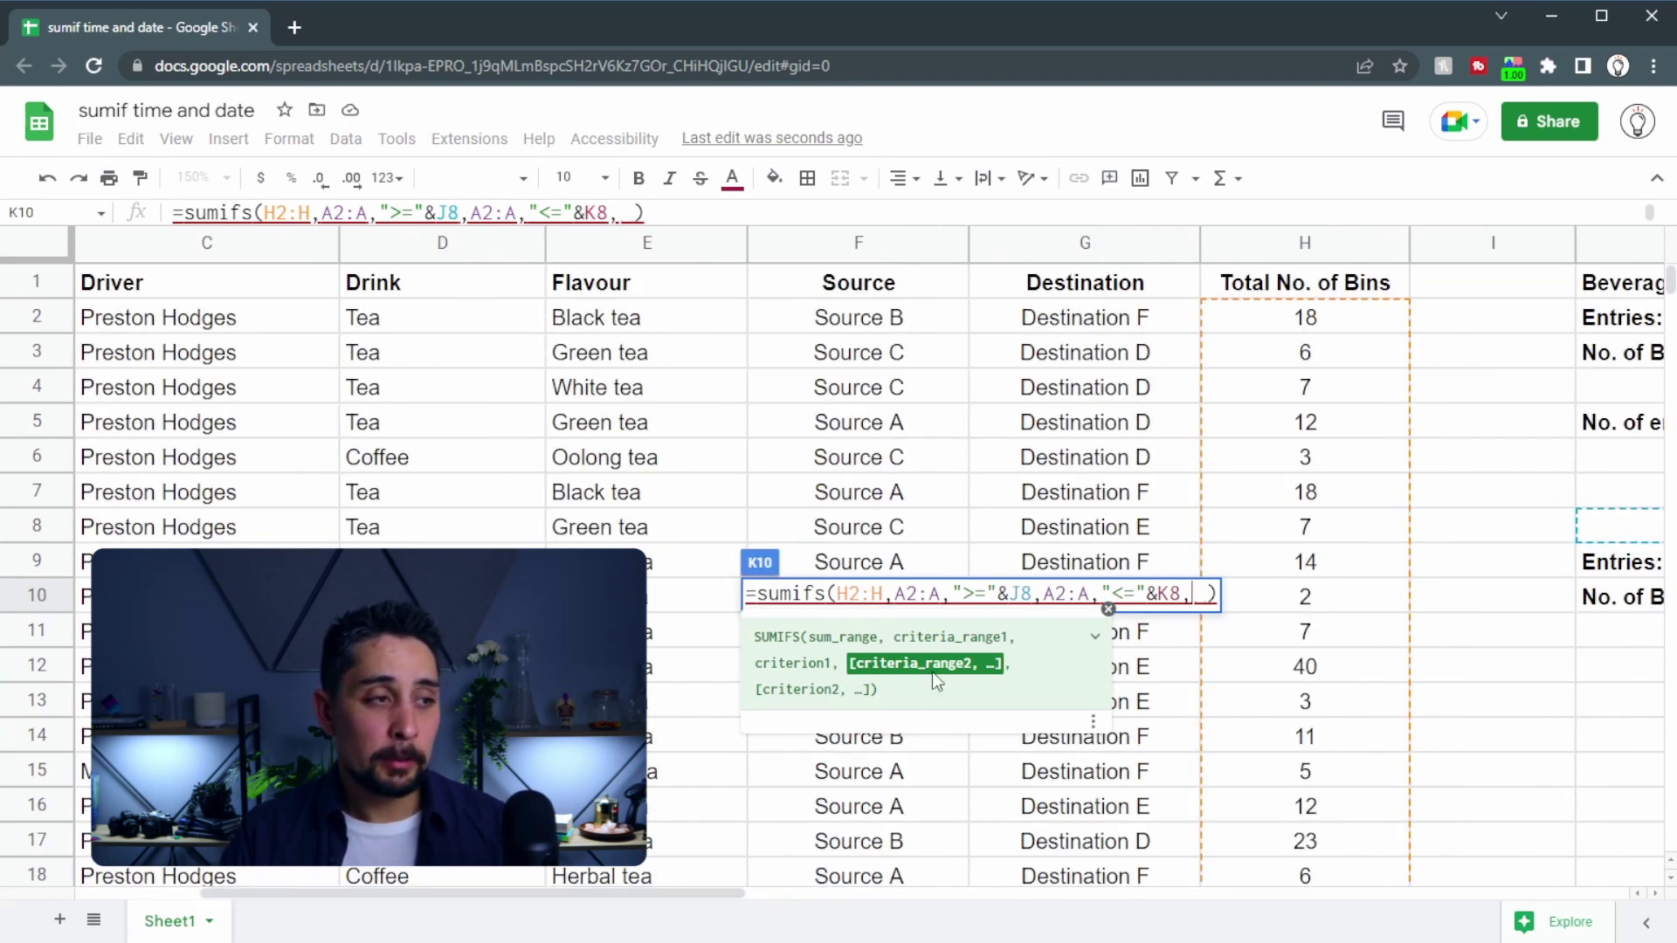
pyautogui.moveTo(135, 320); pyautogui.dragTo(136, 882)
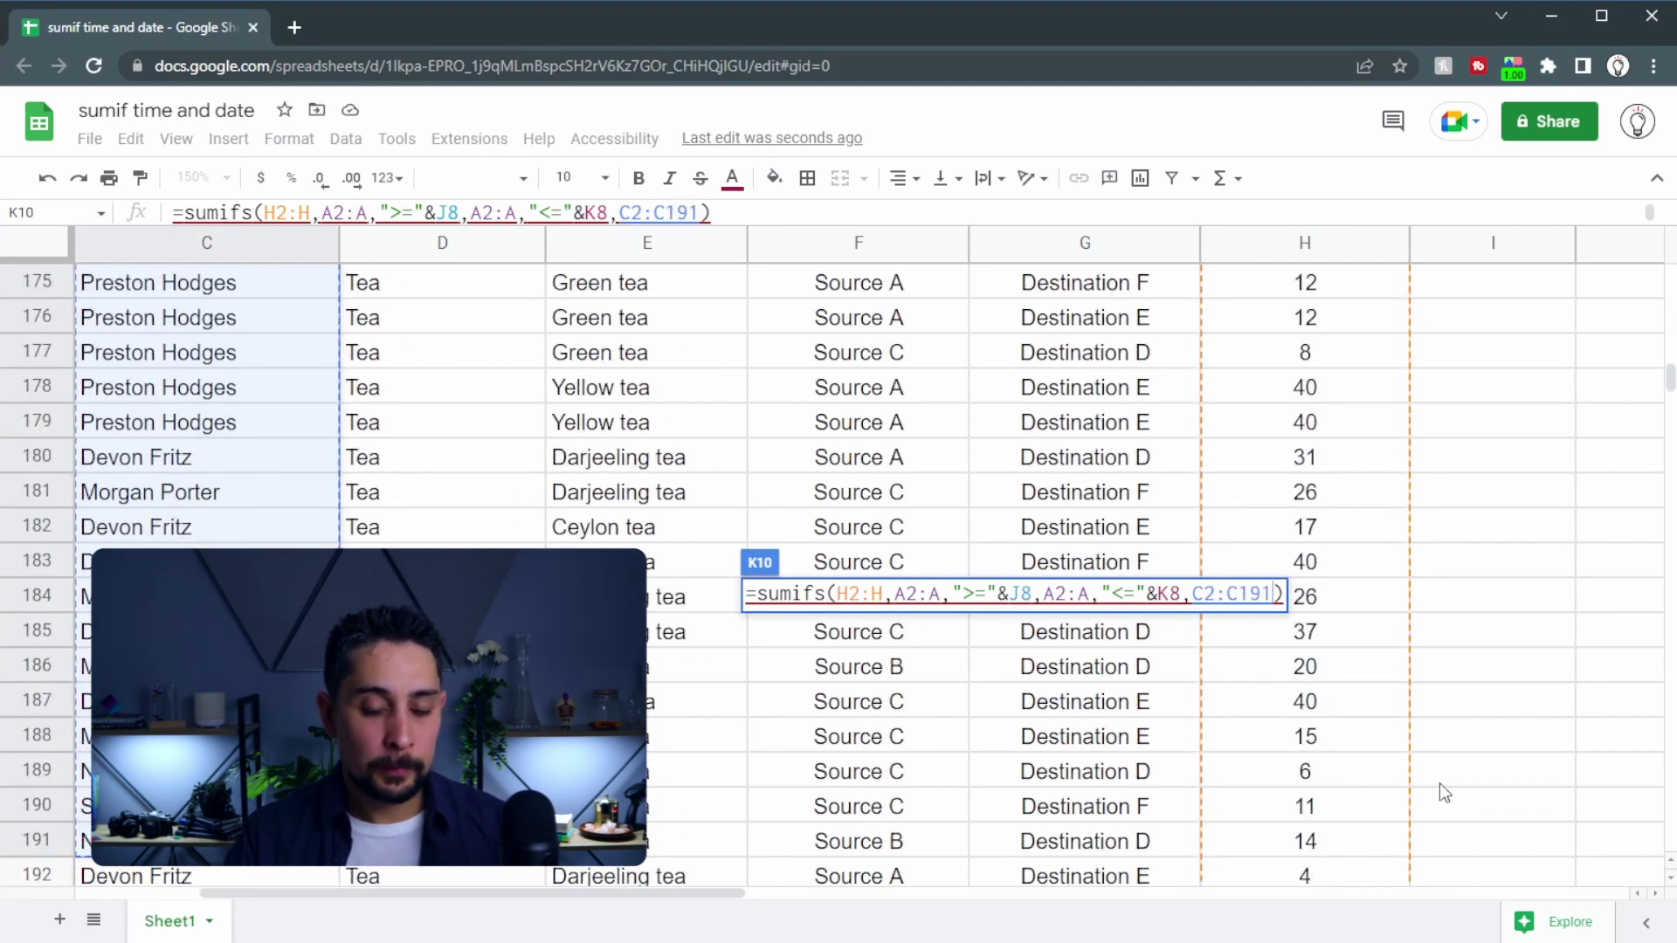
pyautogui.write(',')
pyautogui.moveTo(648, 902); pyautogui.dragTo(1108, 905)
pyautogui.scroll(10, 657, 631)
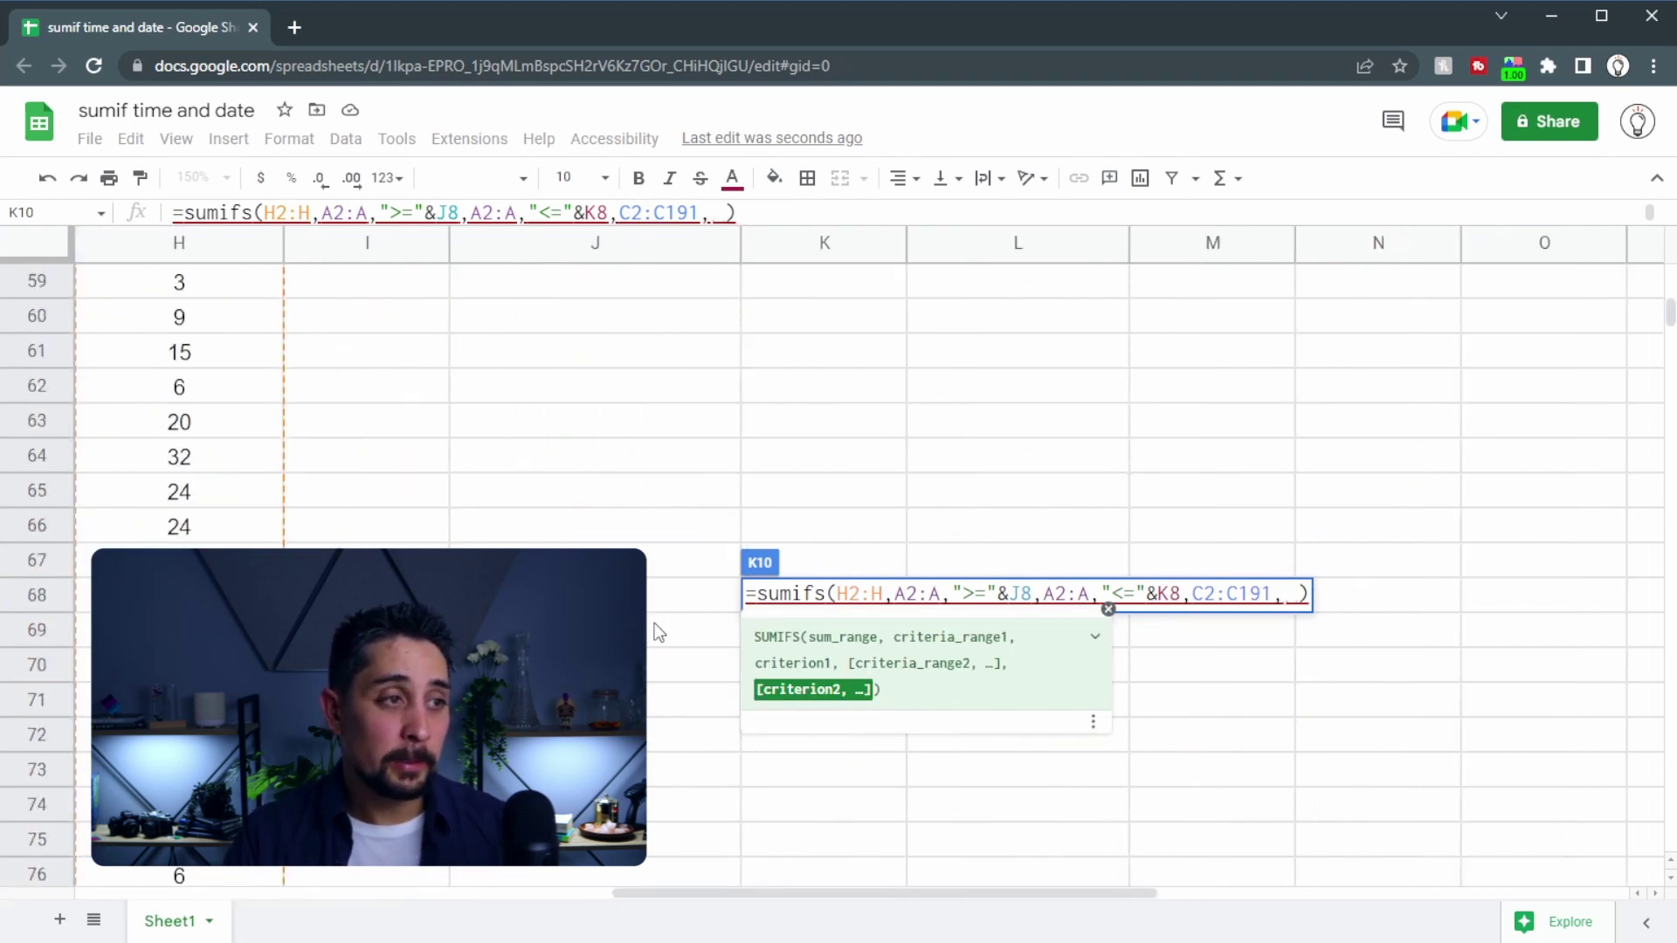
pyautogui.scroll(5, 654, 622)
pyautogui.click(1125, 541)
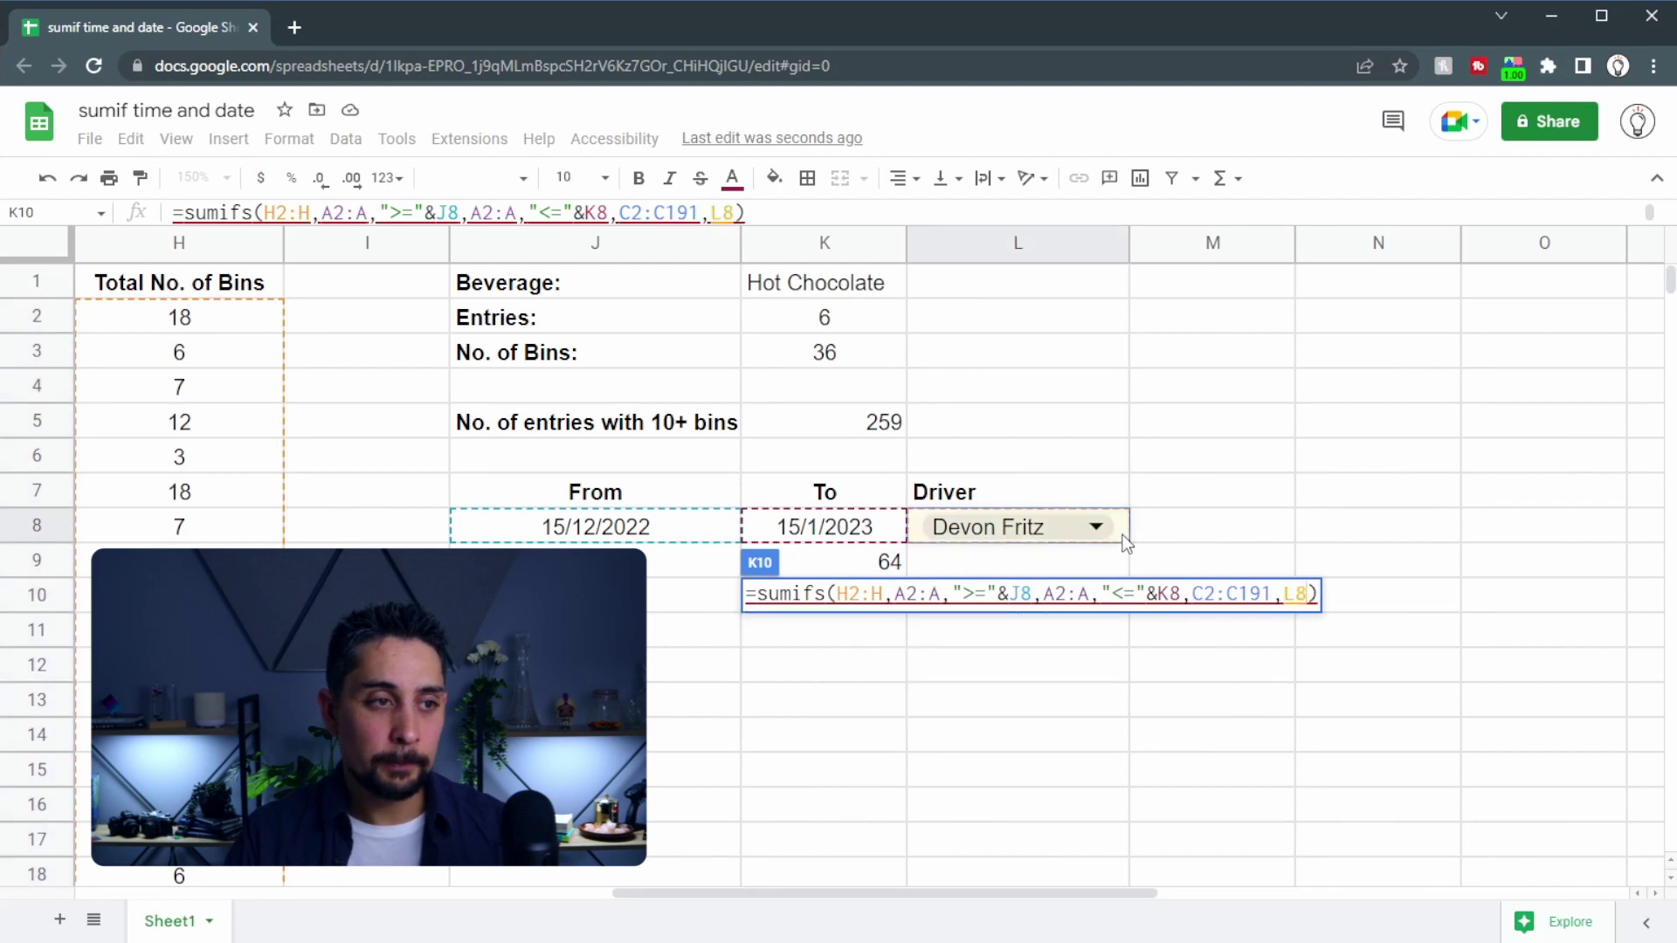
pyautogui.press('Return')
# - Check the error on K10 and change the driver range in its SUMIFS formula to the open-ended C2:C
pyautogui.click(824, 596)
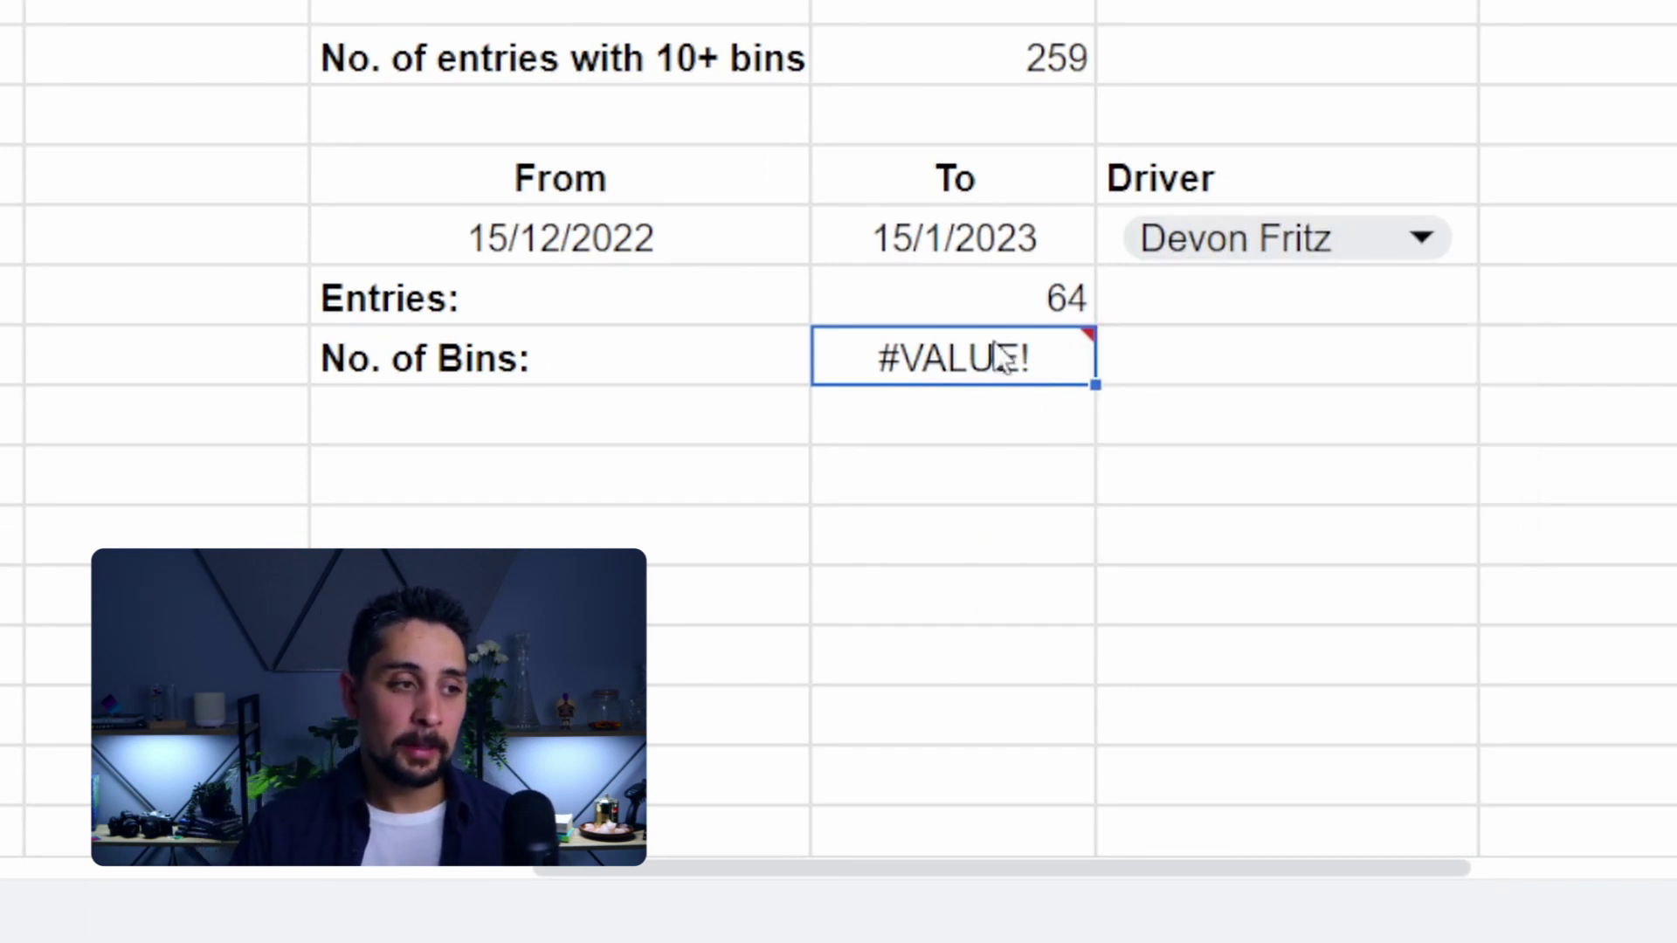
pyautogui.moveTo(973, 359)
pyautogui.moveTo(1331, 455); pyautogui.dragTo(1100, 416)
pyautogui.moveTo(1076, 374)
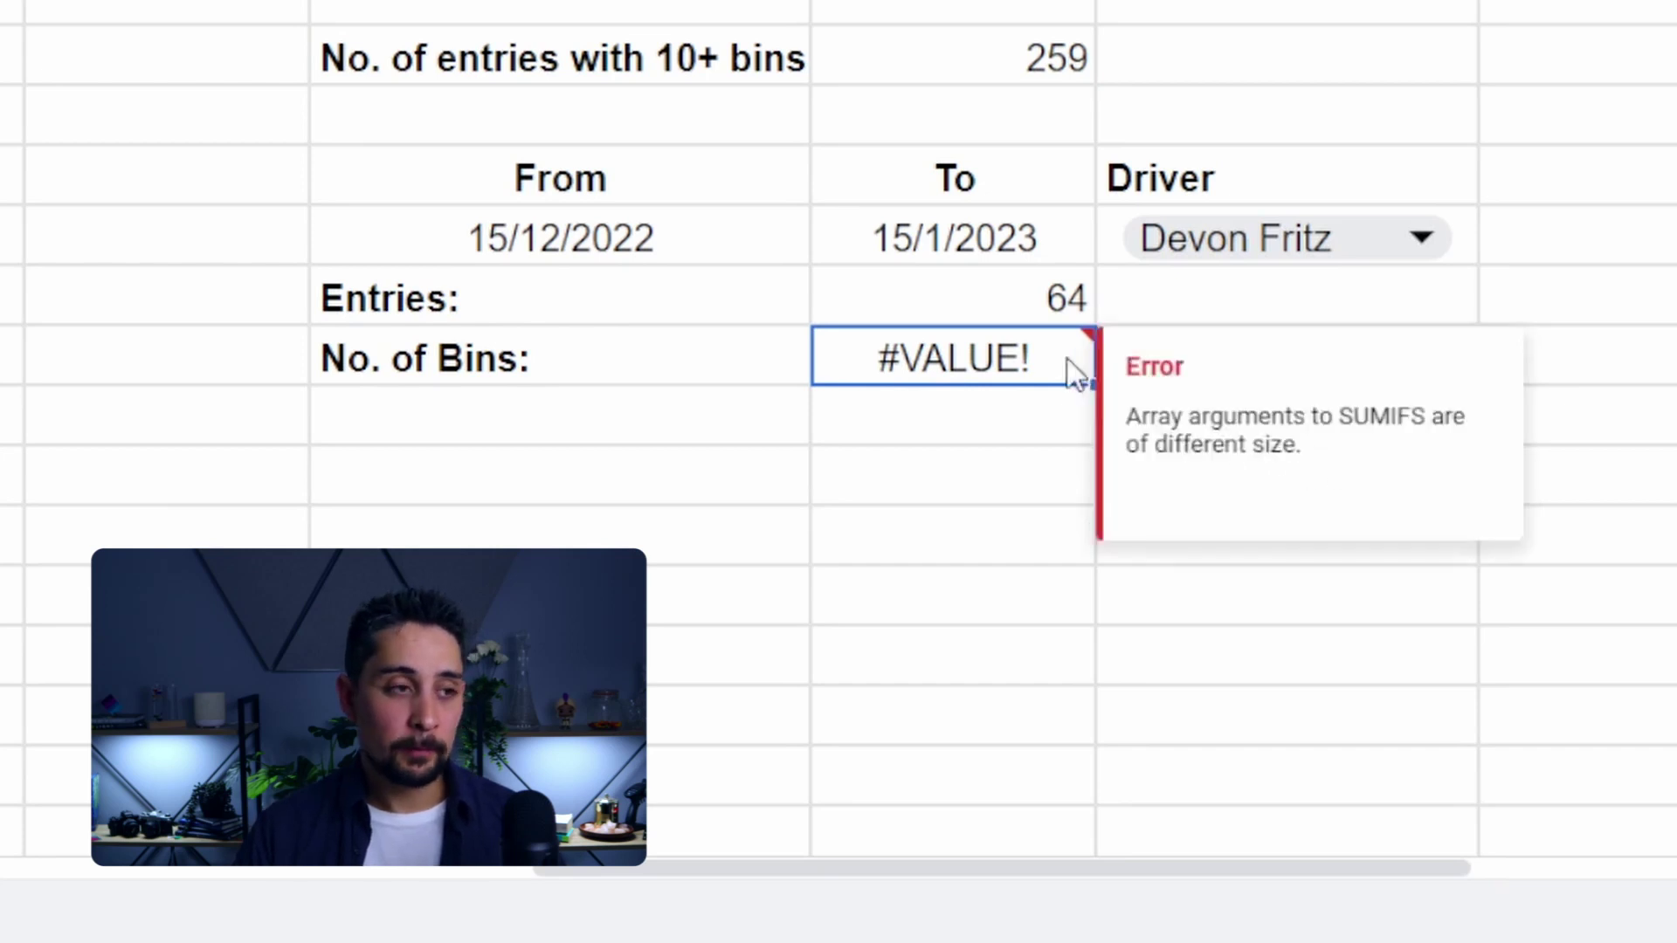
pyautogui.doubleClick(1059, 367)
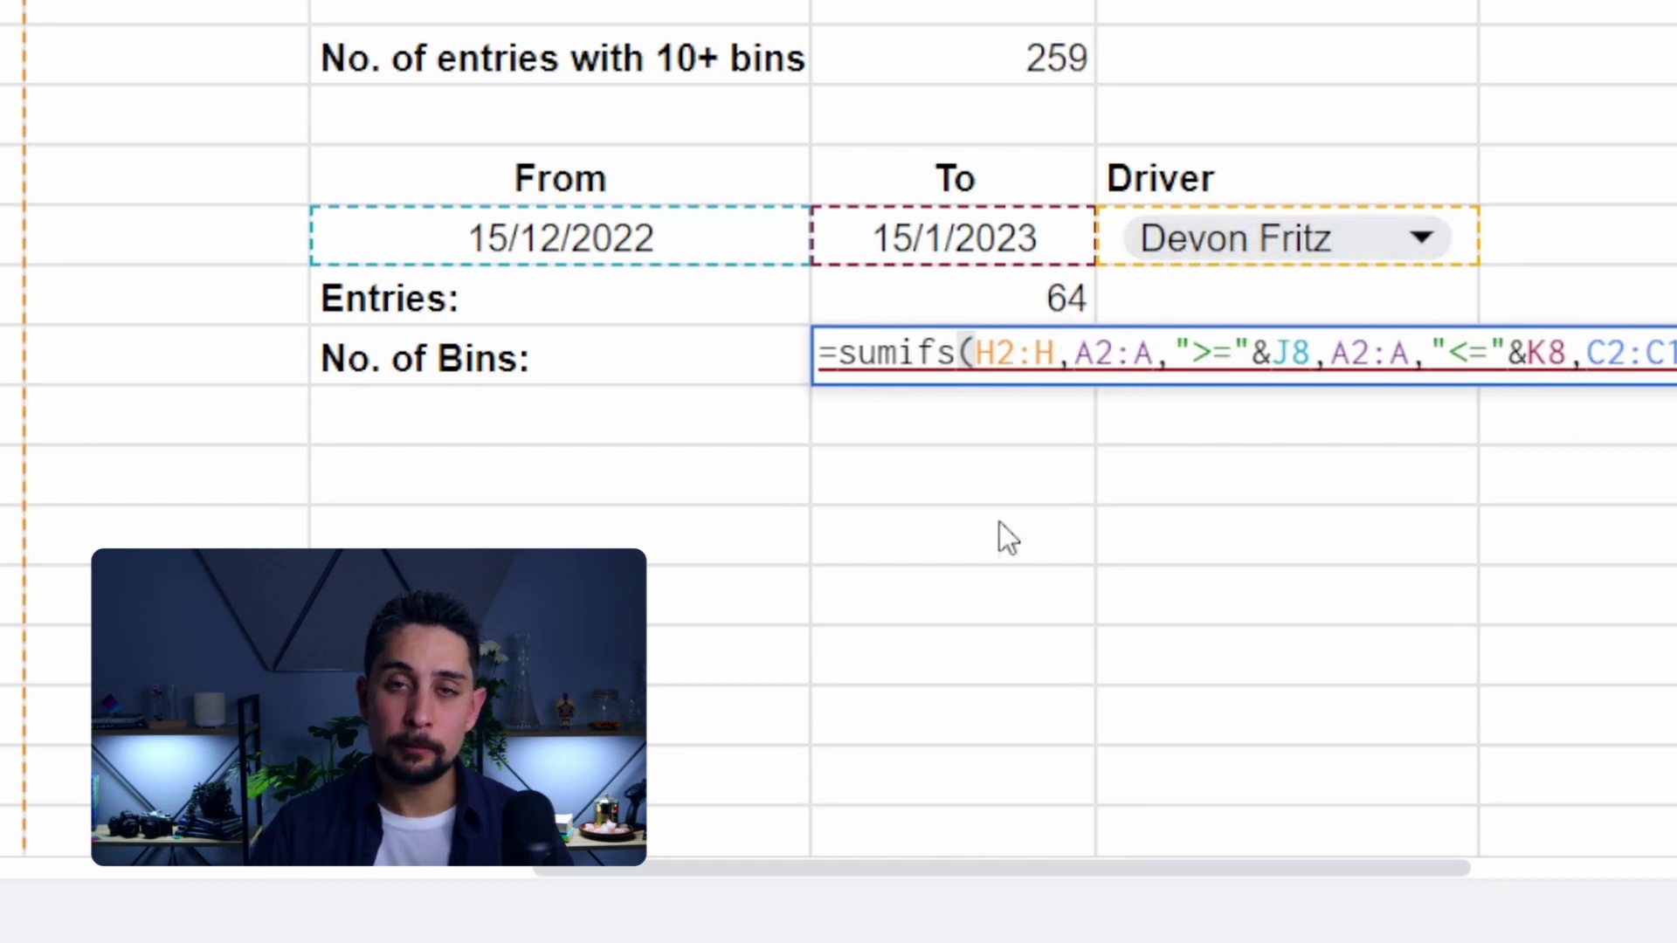
pyautogui.click(984, 349)
pyautogui.moveTo(985, 349); pyautogui.dragTo(1153, 349)
pyautogui.click(1238, 345)
pyautogui.hscroll(4, 1363, 349)
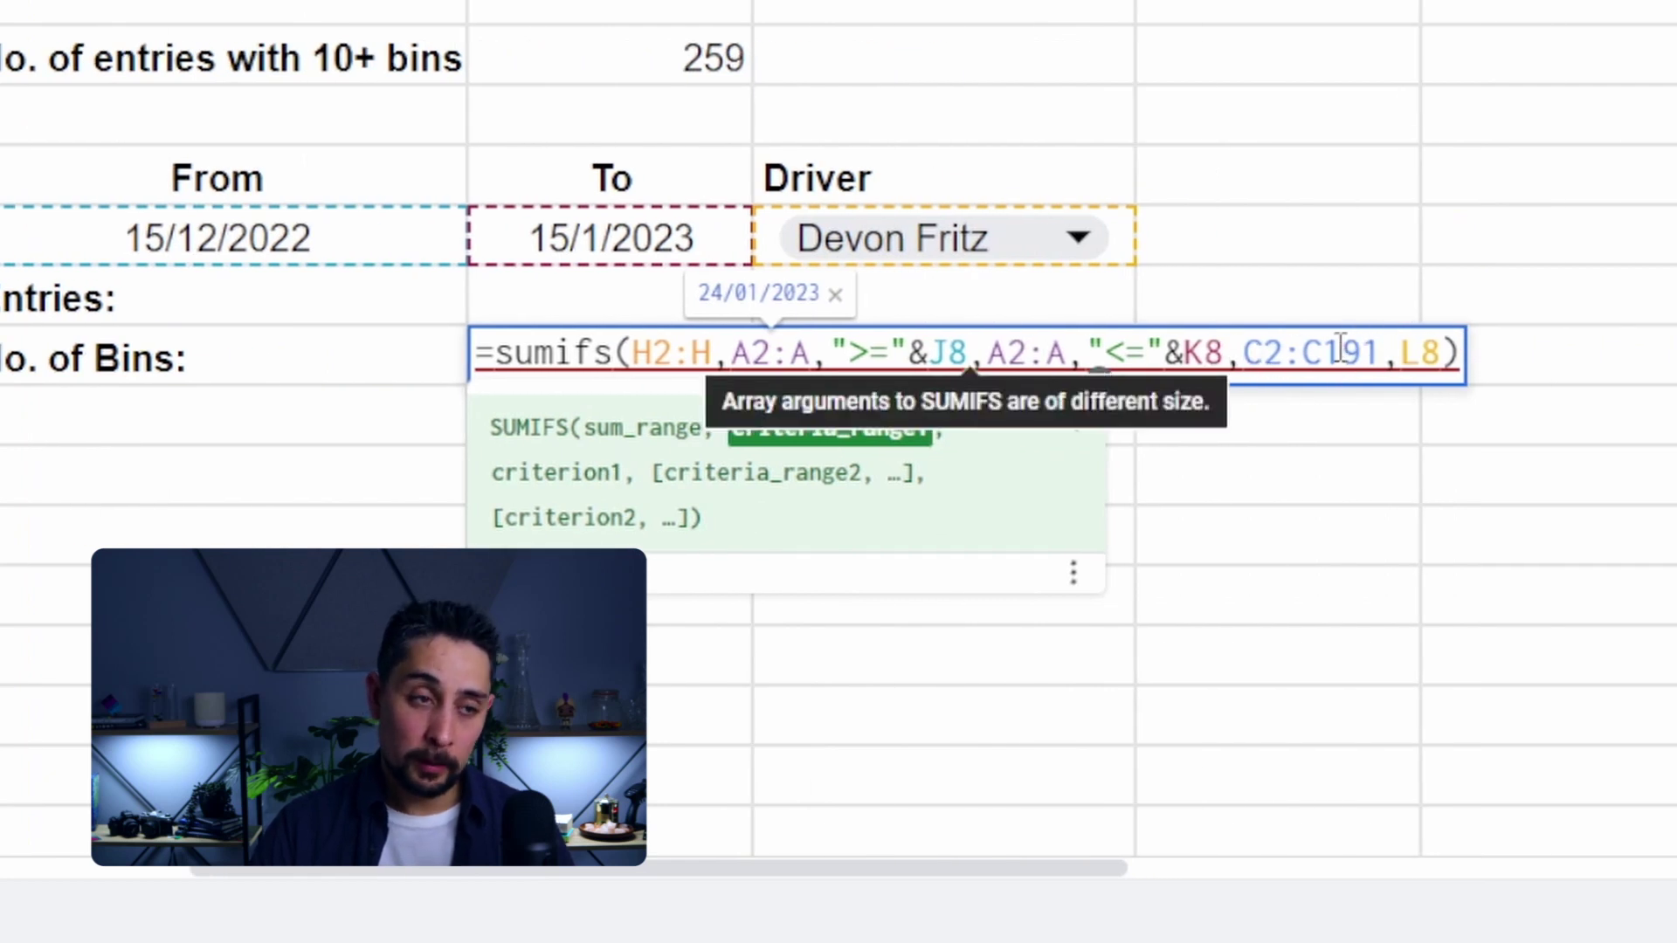
pyautogui.moveTo(1322, 354); pyautogui.dragTo(1380, 354)
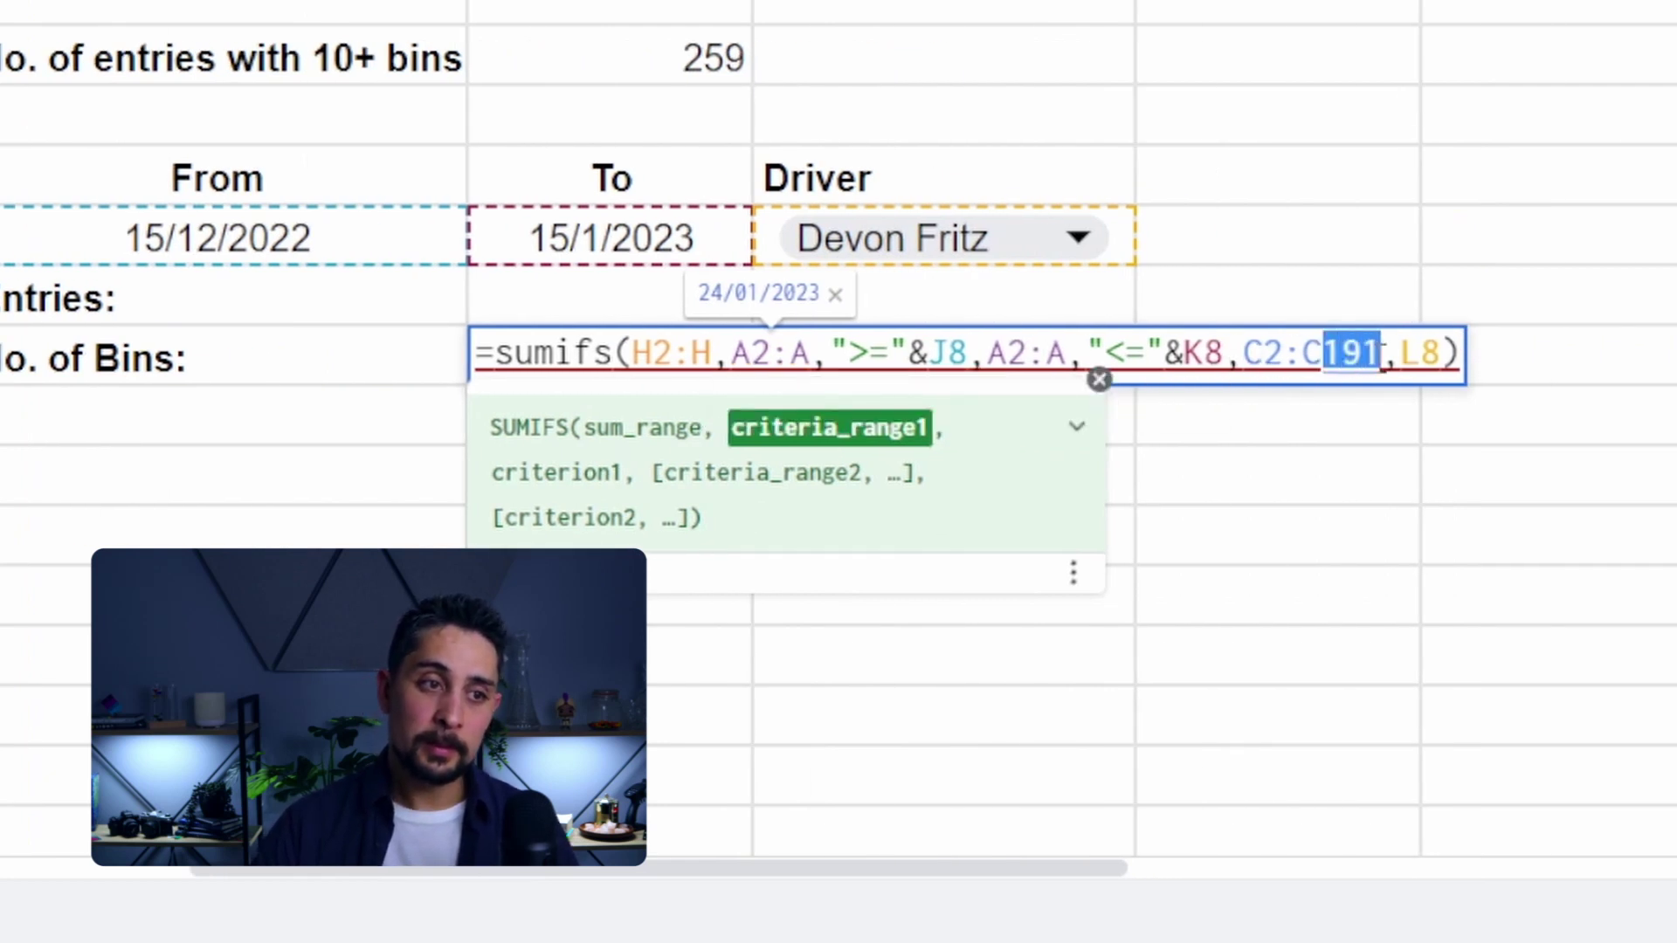
pyautogui.press('BackSpace')
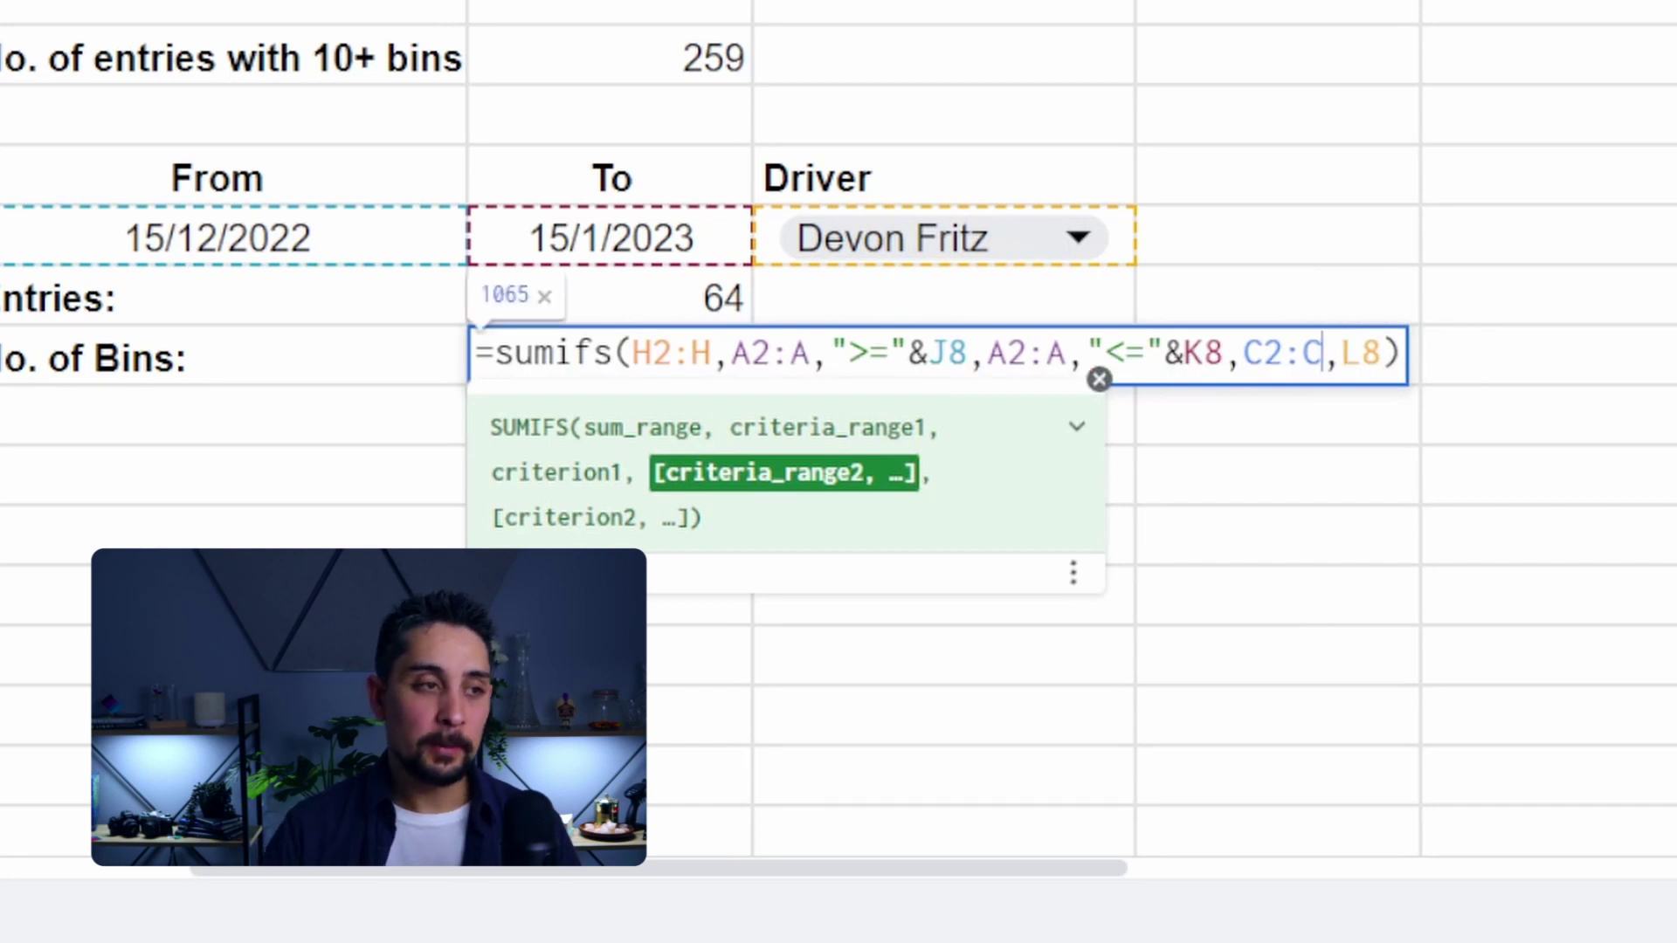
pyautogui.press('Return')
pyautogui.press('Up')
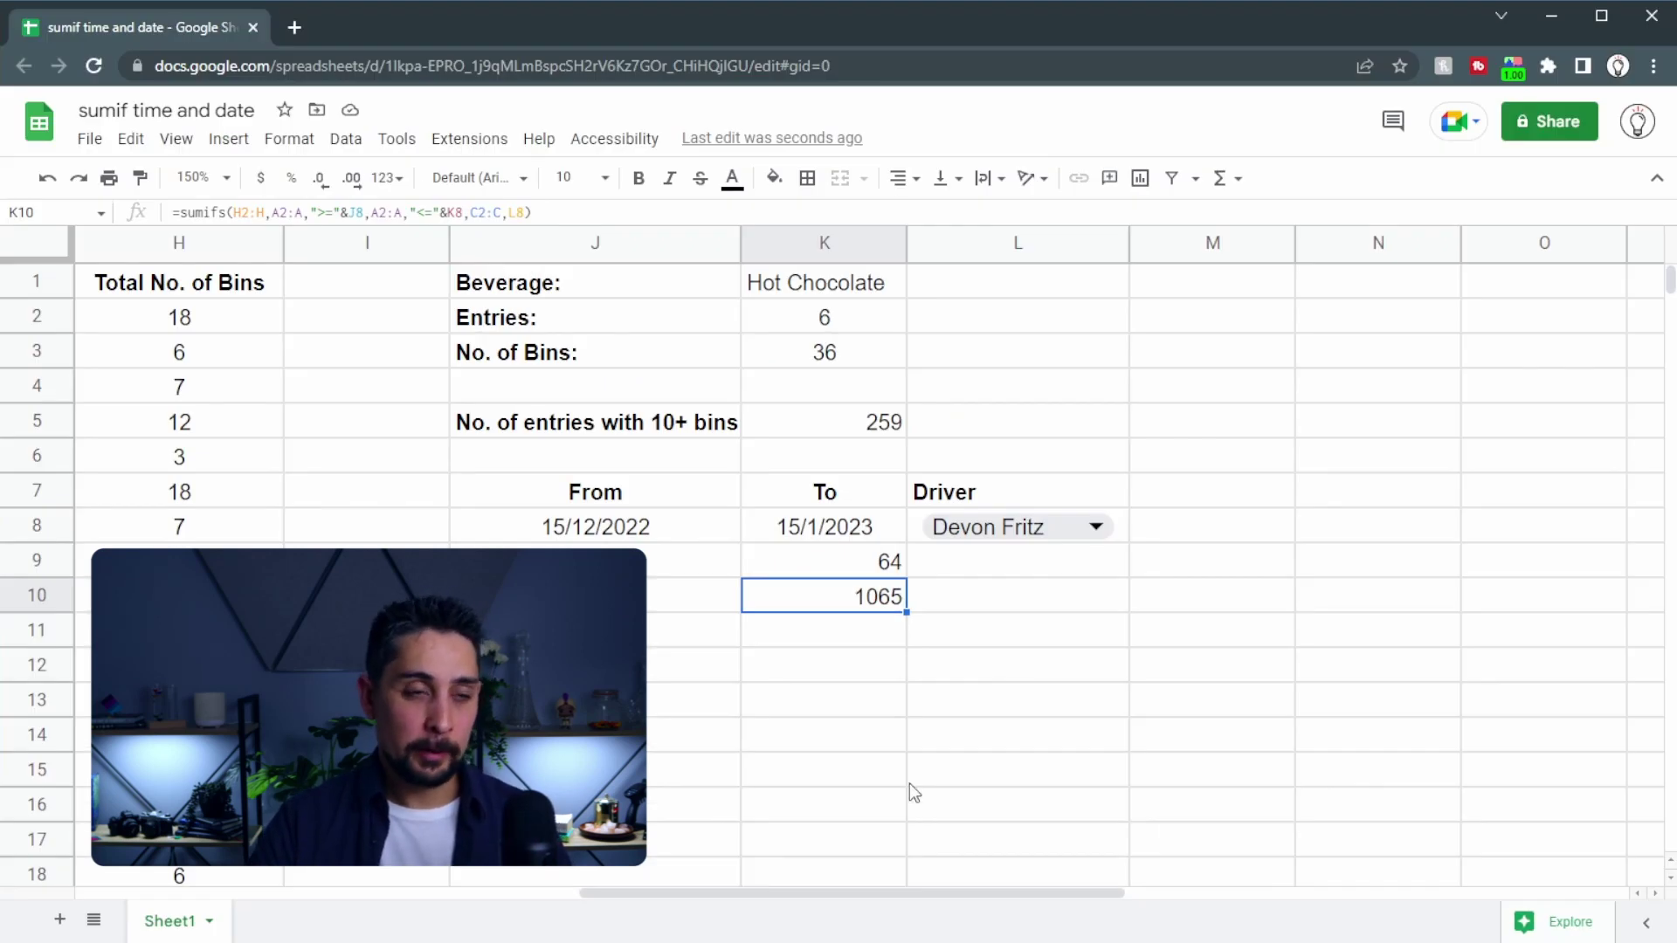
# - Set the "To" date in K8 to 23/1/2023 and select the entries count in K9
pyautogui.doubleClick(858, 524)
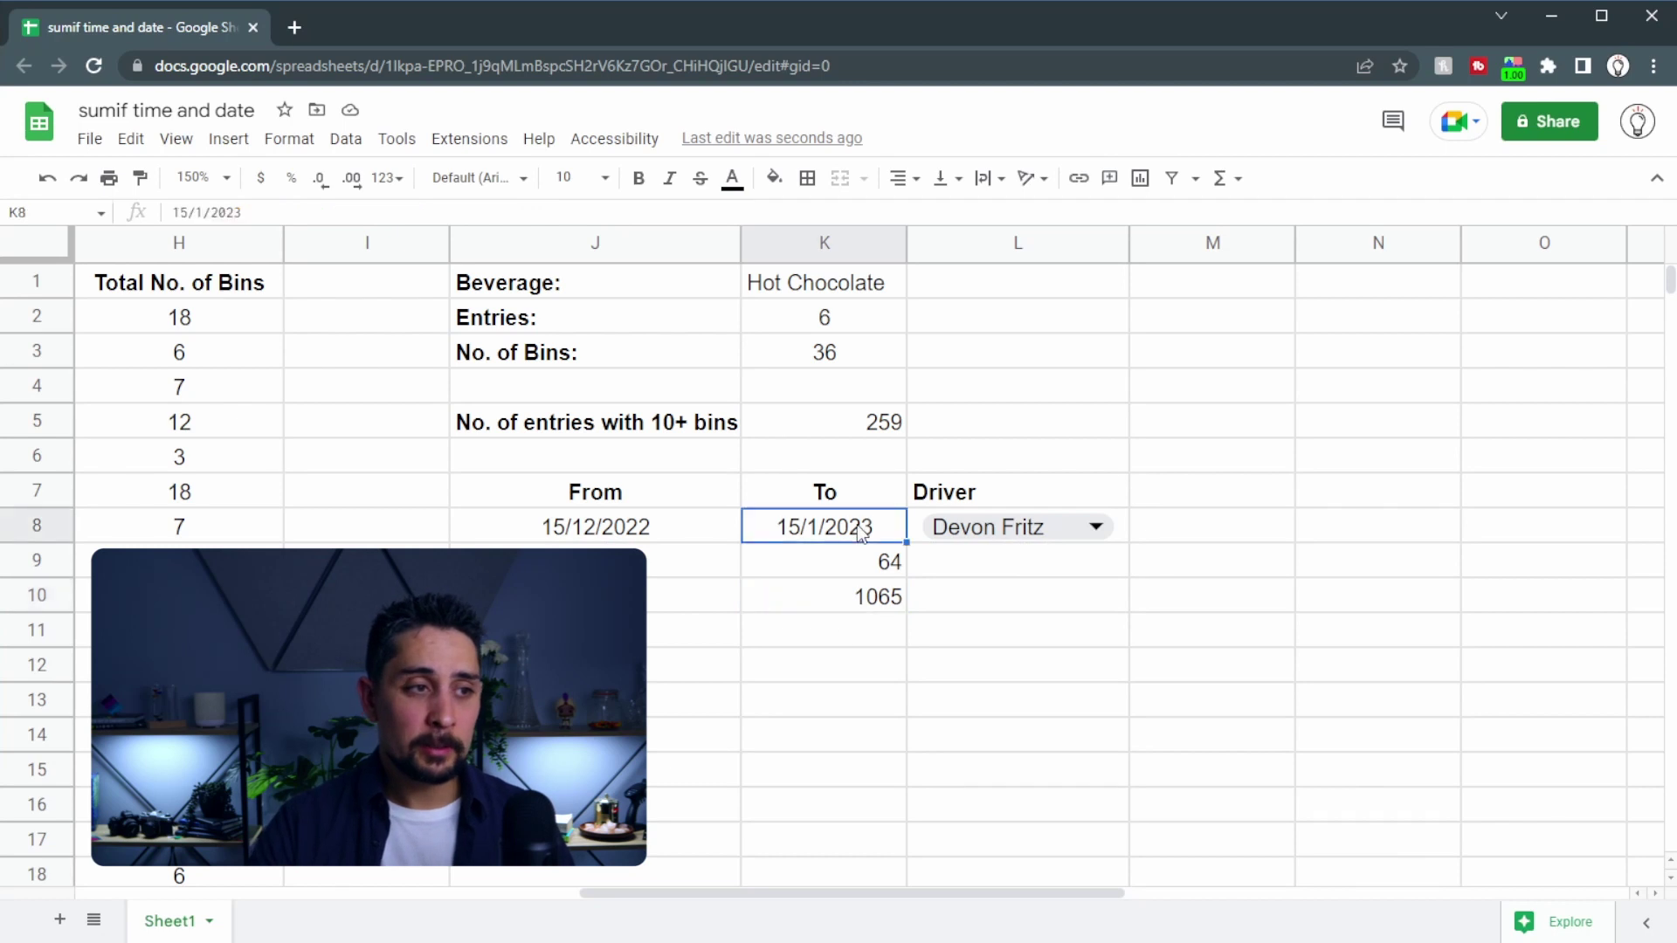
pyautogui.click(772, 686)
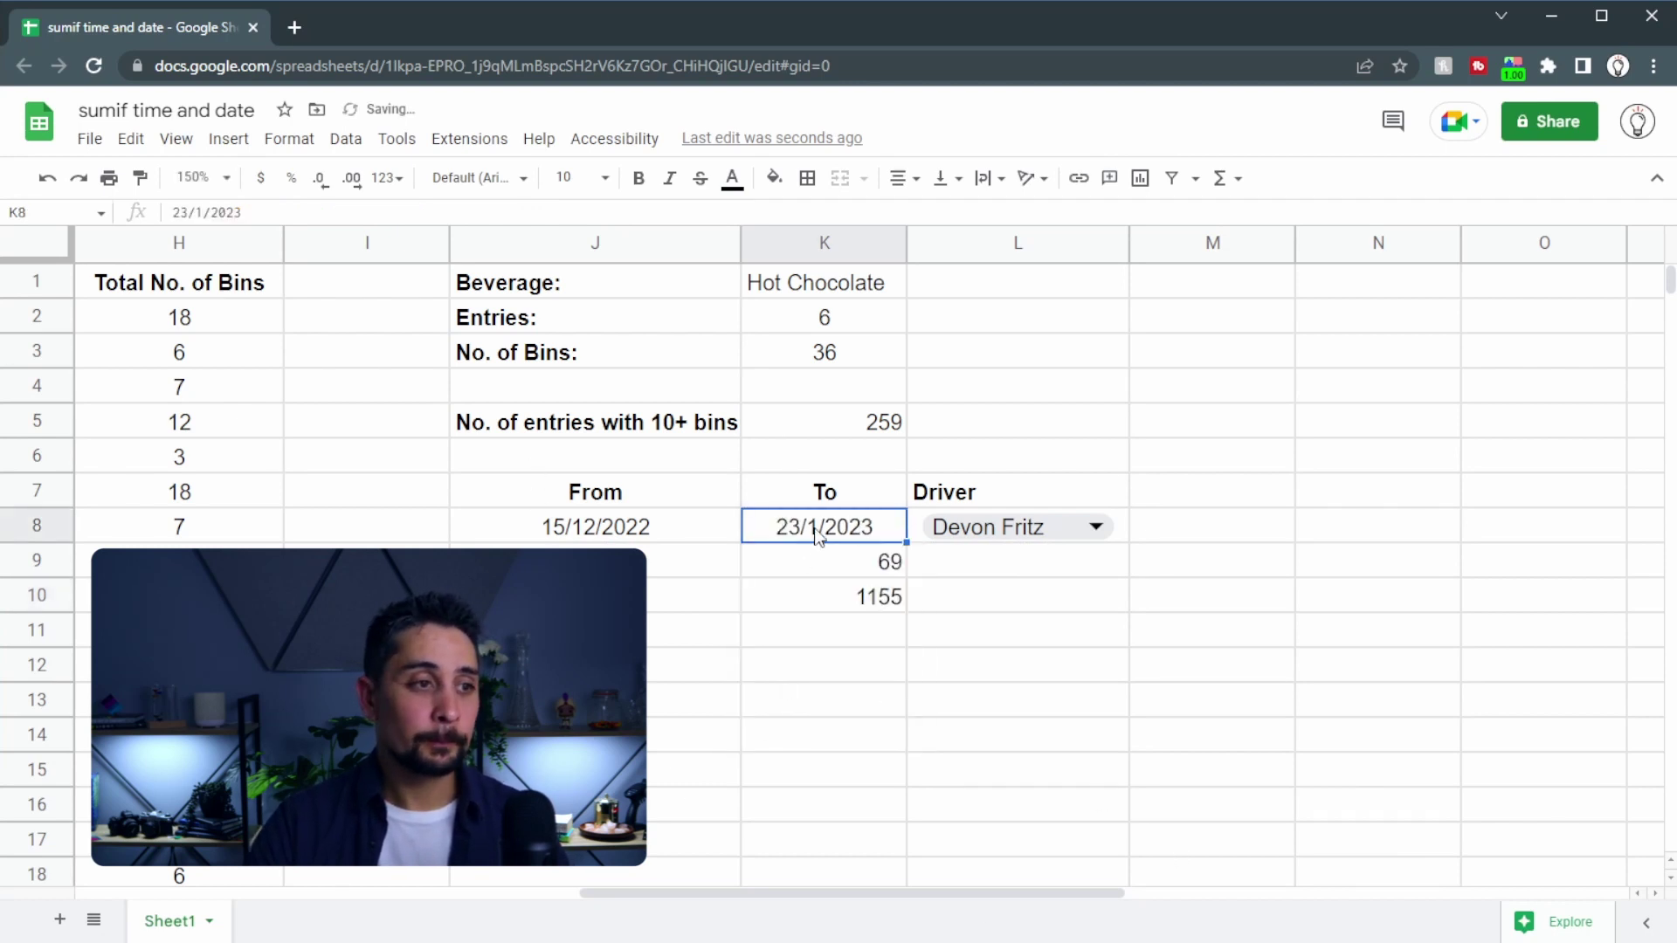
pyautogui.click(820, 559)
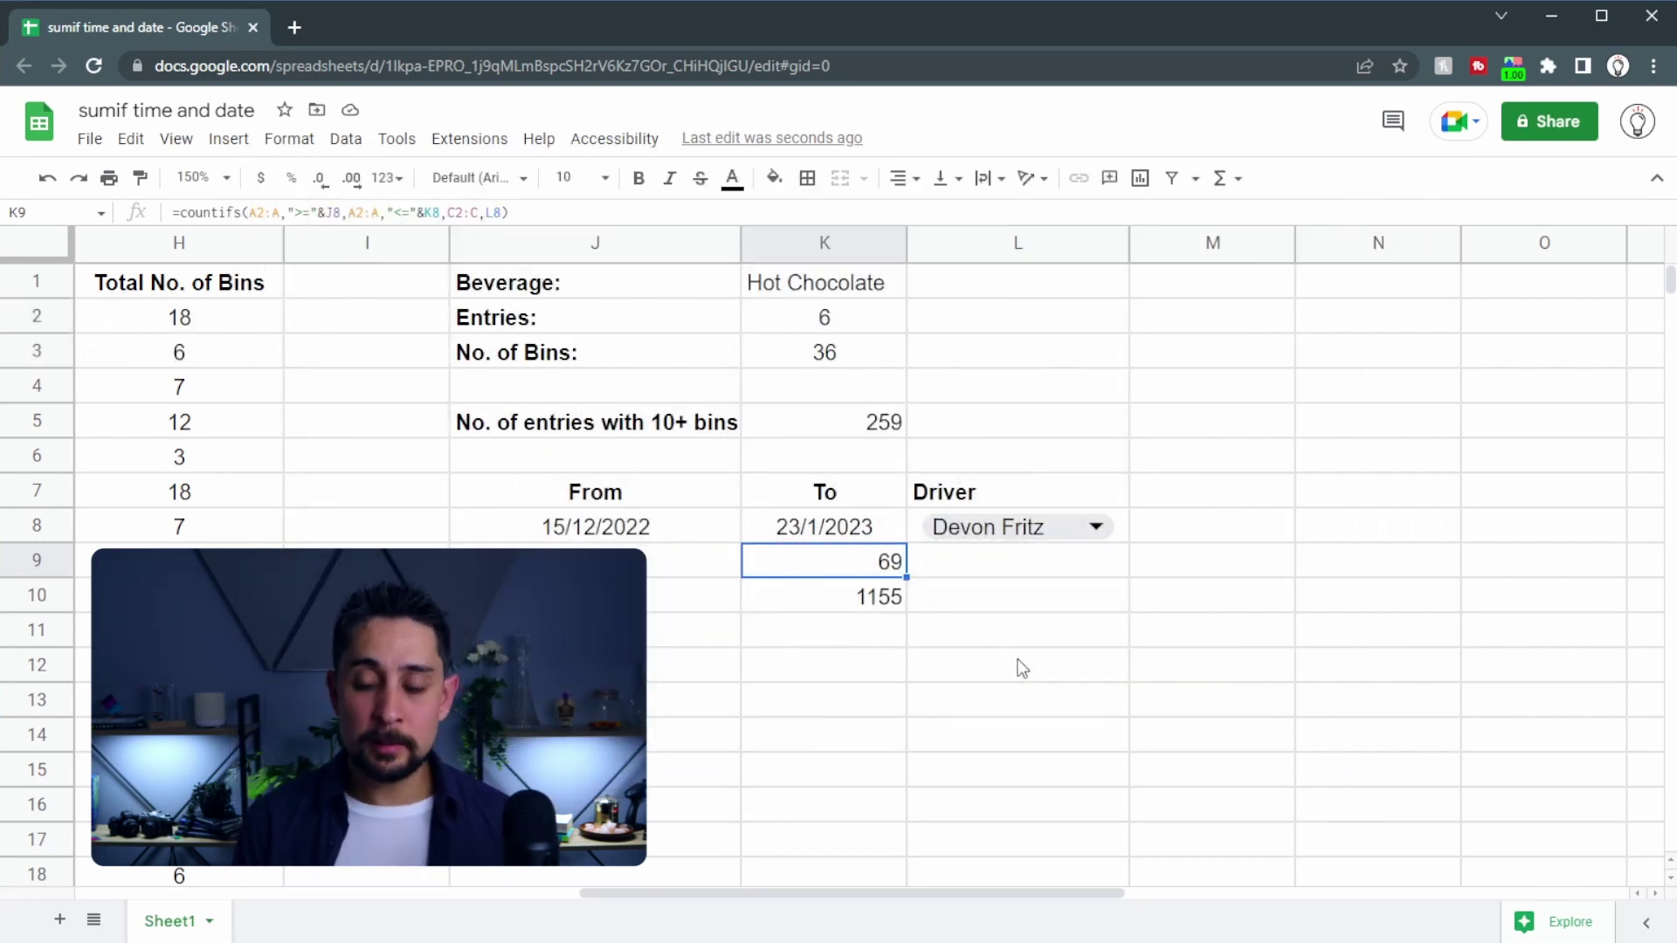
# - Remove the driver range C2:C and its L8 criterion from the COUNTIFS formula in K9
pyautogui.press('Return')
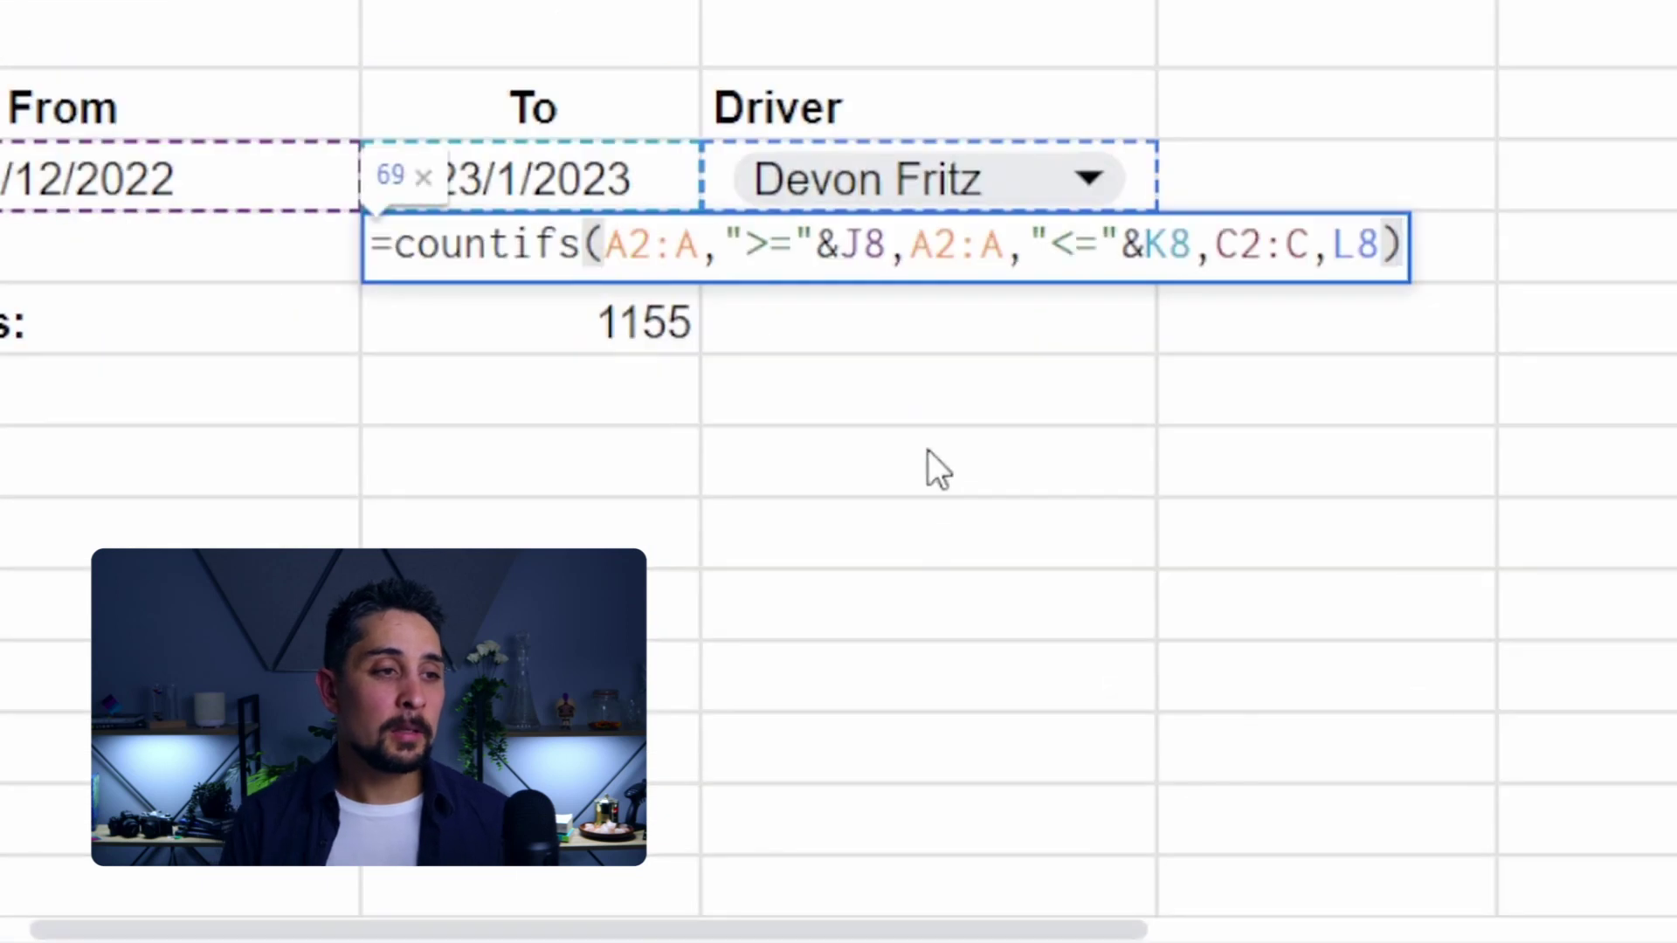
pyautogui.press('Left')
pyautogui.hotkey('shift', 'Left')
pyautogui.hotkey('shift', 'Left')
pyautogui.hotkey('shift', 'Left')
pyautogui.hotkey('shift', 'Left')
pyautogui.hotkey('shift', 'Left')
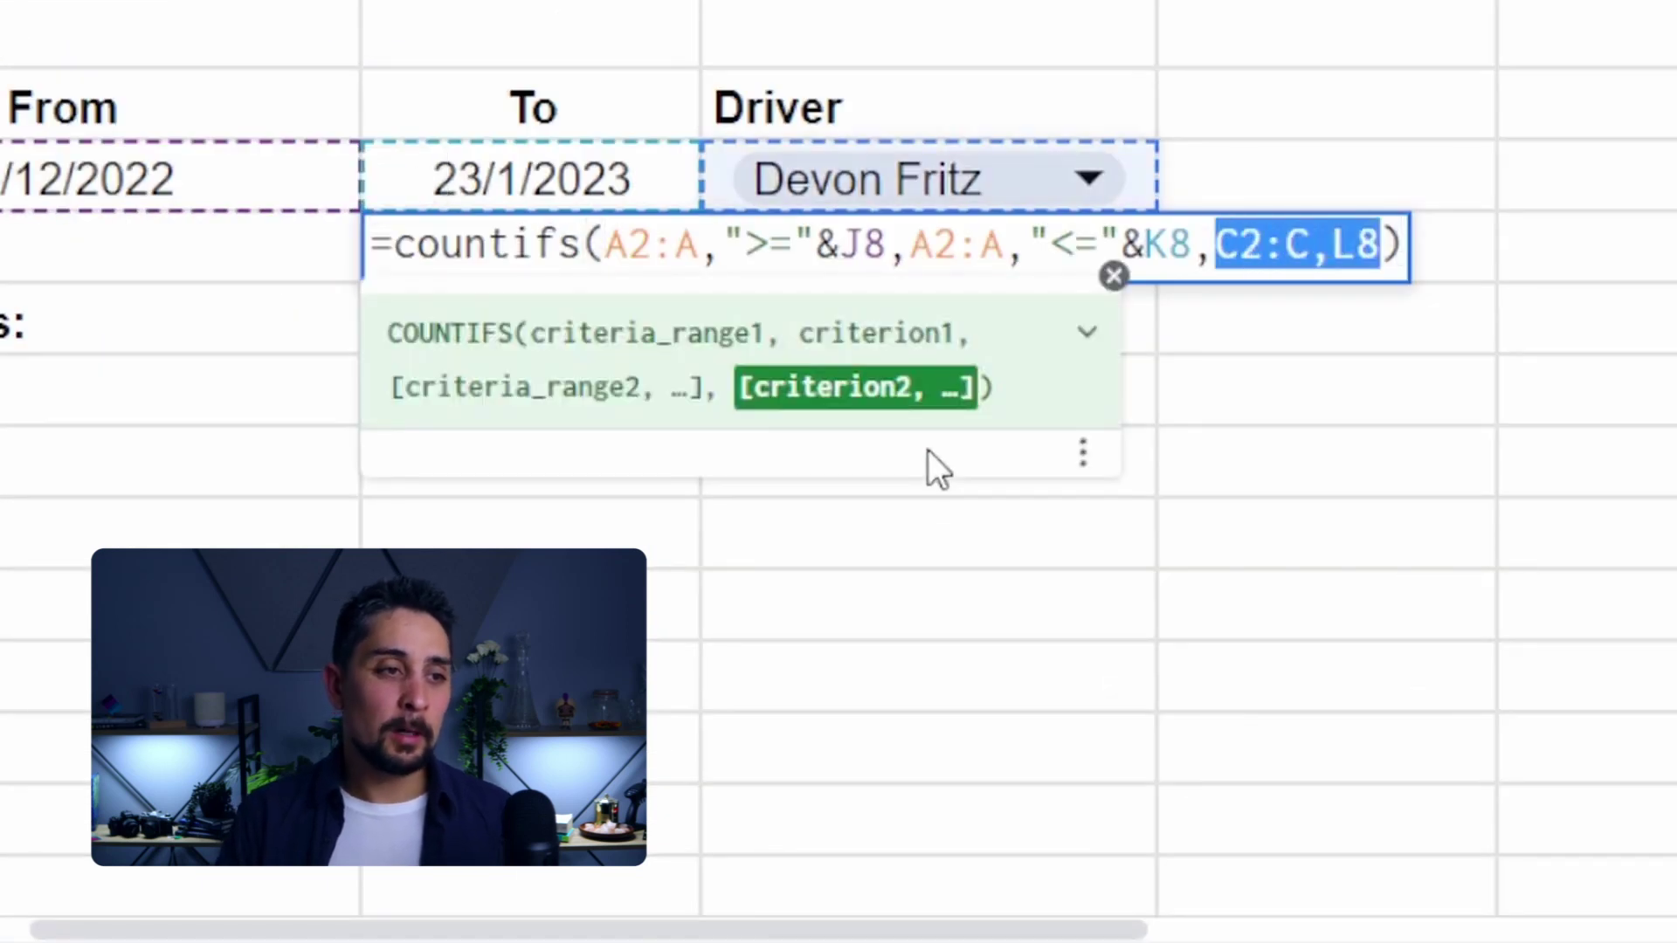
pyautogui.press('BackSpace')
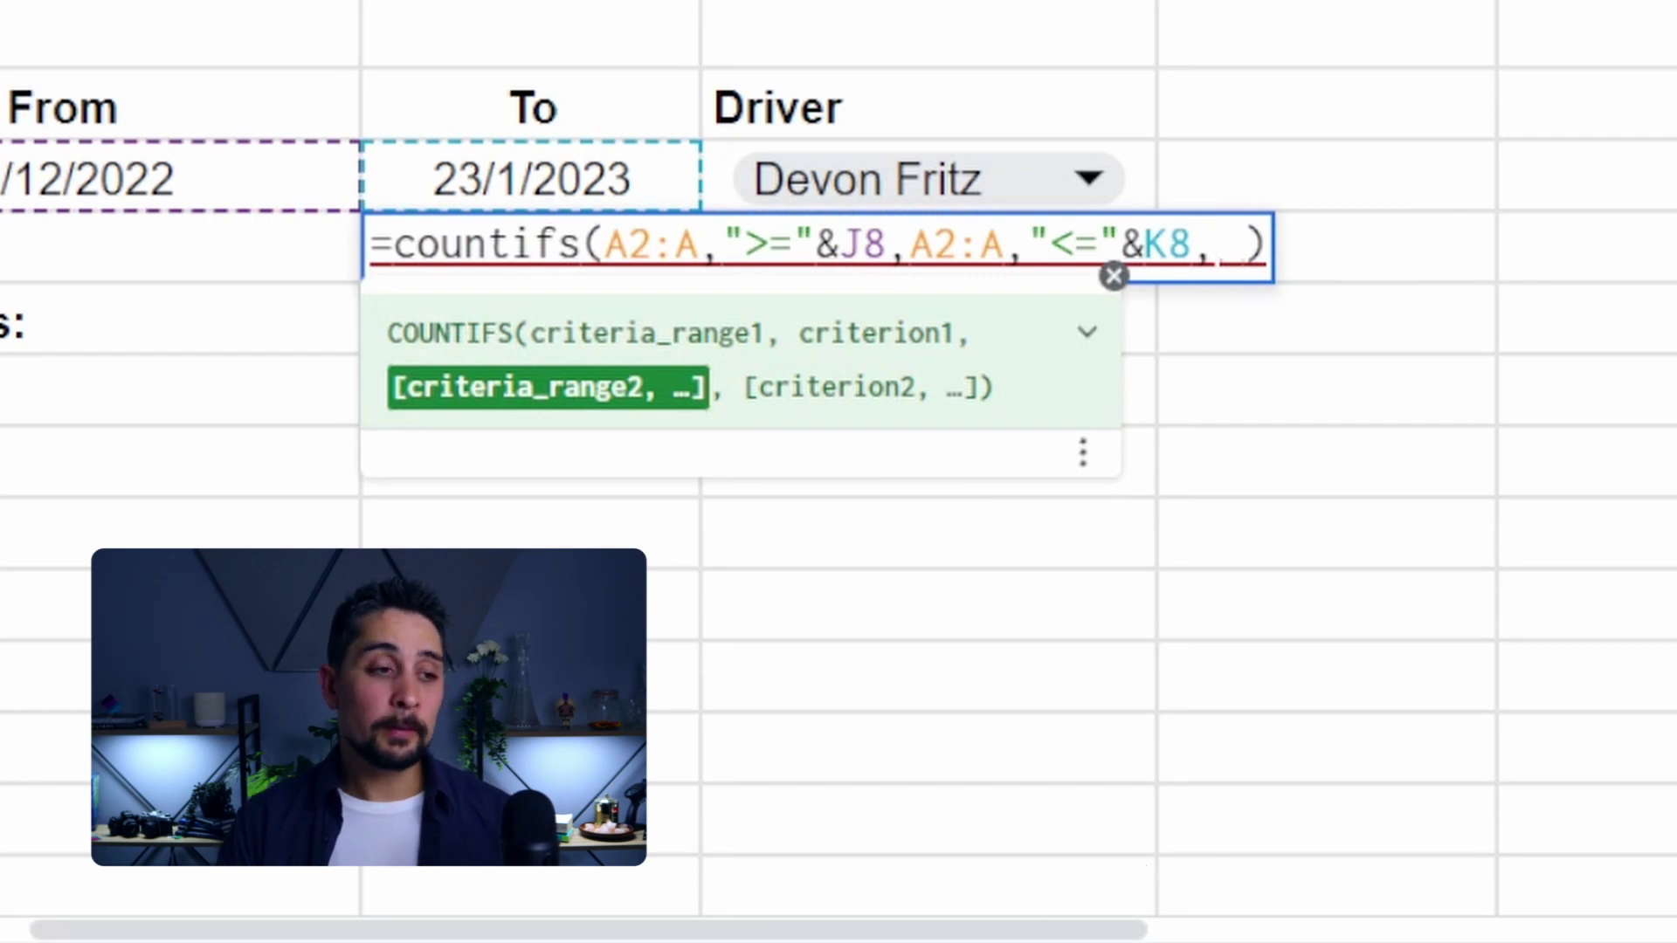
# - Add the flavour range E2:E with the criterion "Salt" to the COUNTIFS formula in K9
pyautogui.moveTo(705, 931); pyautogui.dragTo(262, 931)
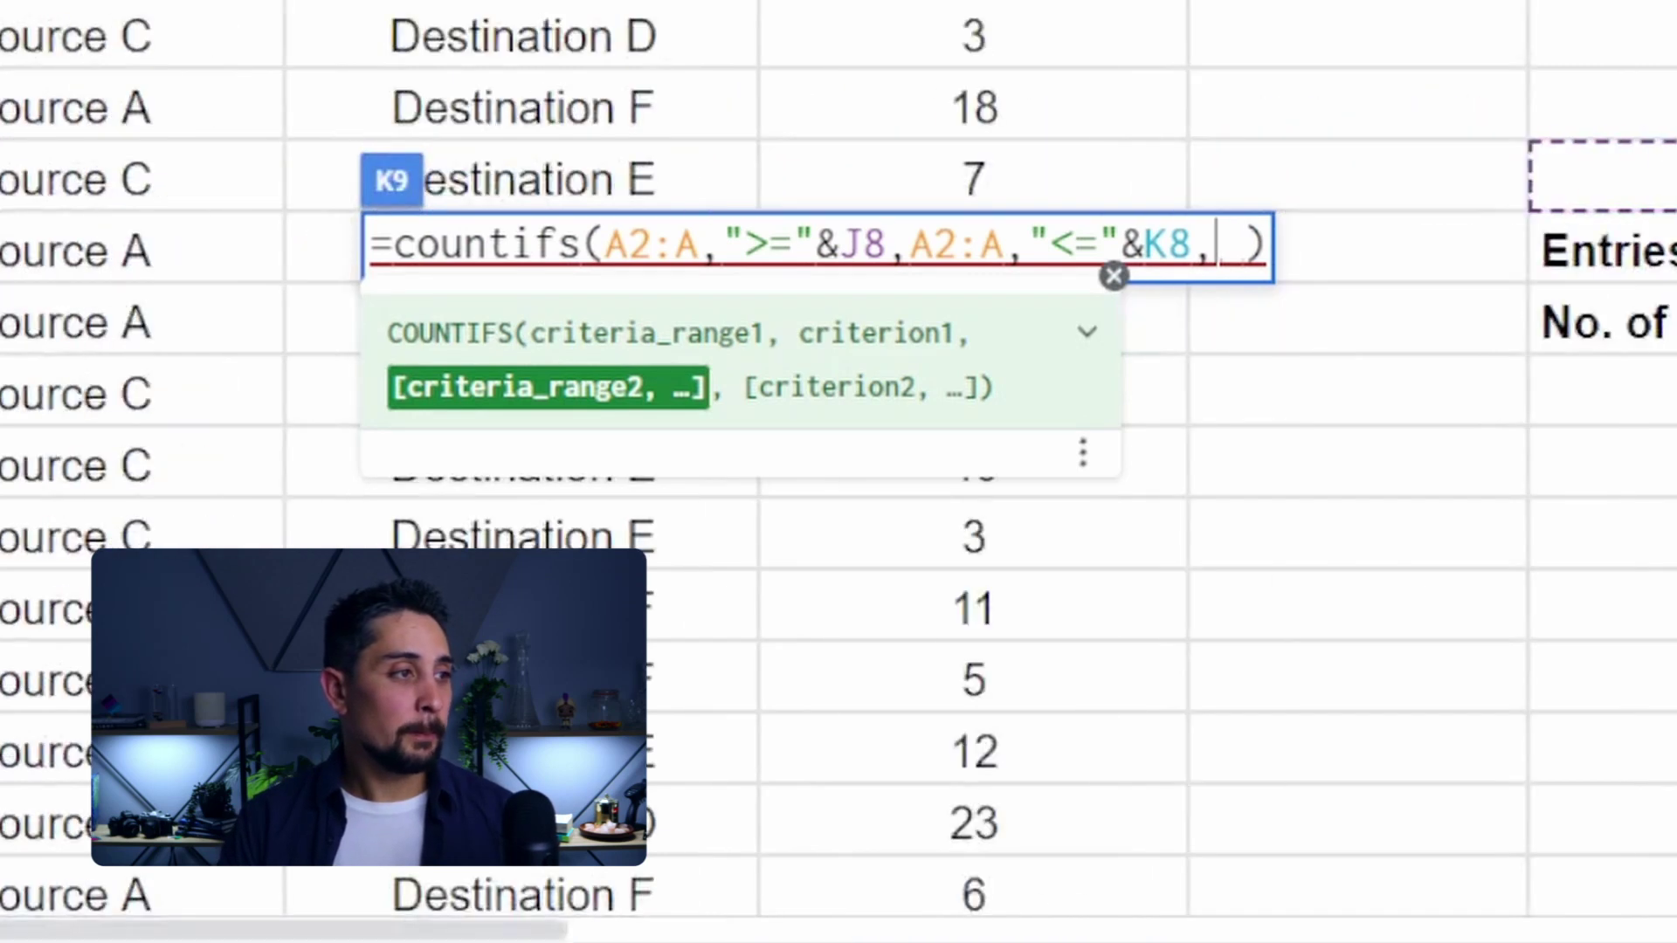
pyautogui.write('E2:E3')
pyautogui.press('BackSpace')
pyautogui.write('5')
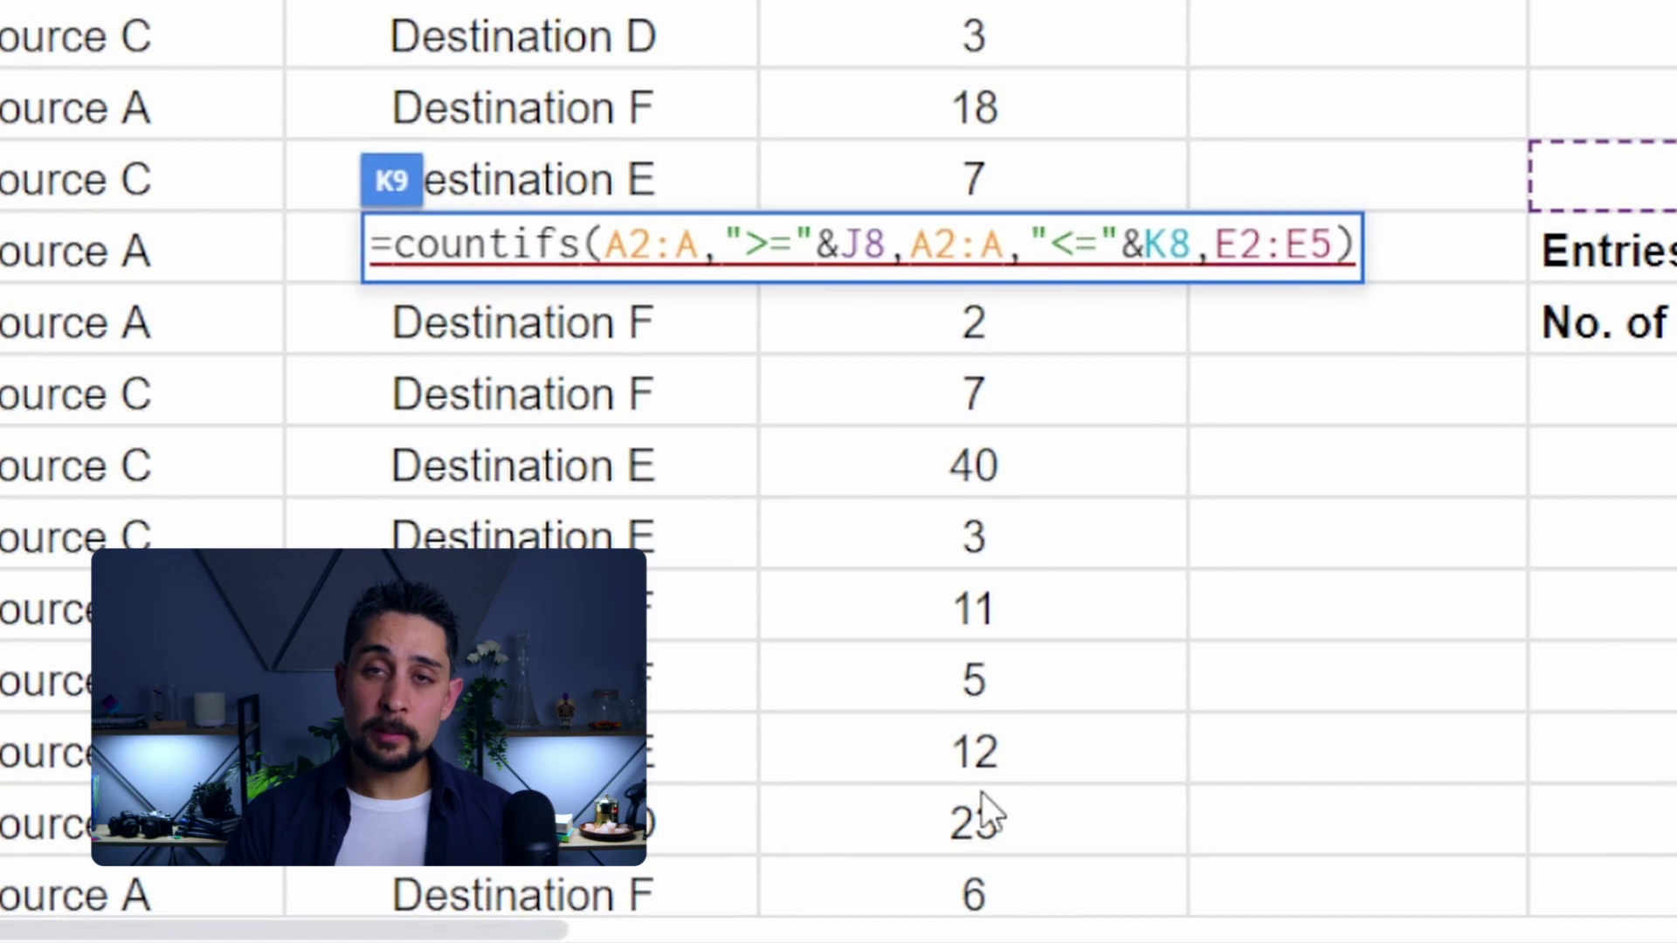
pyautogui.press('BackSpace')
pyautogui.write(',"')
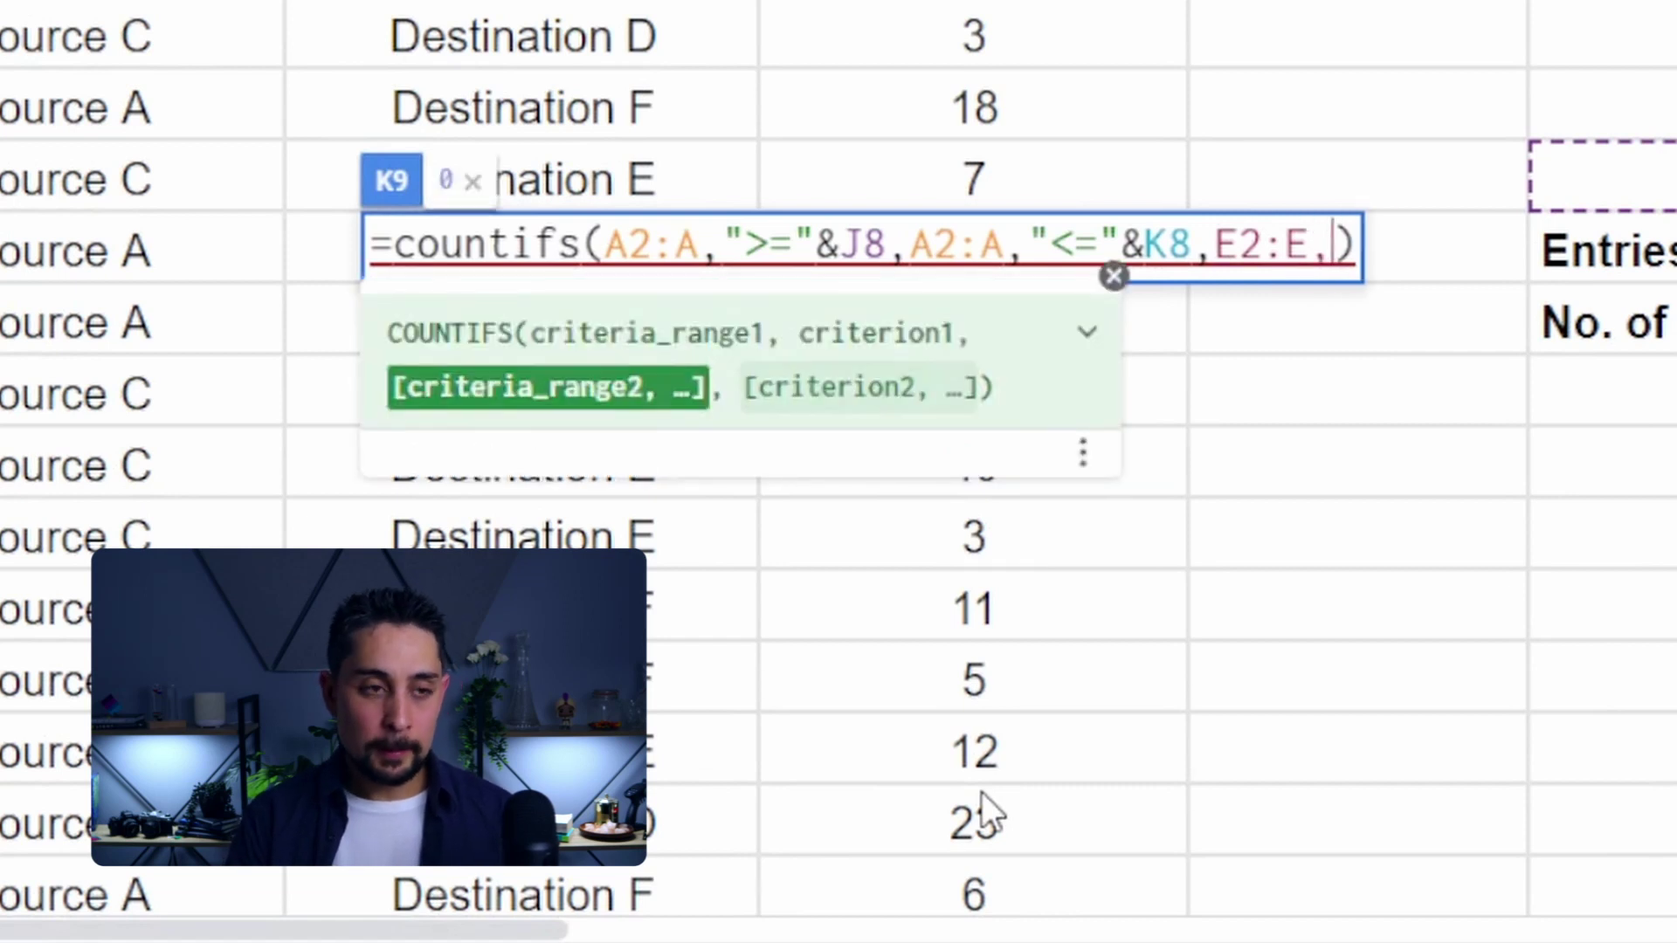
pyautogui.press('BackSpace')
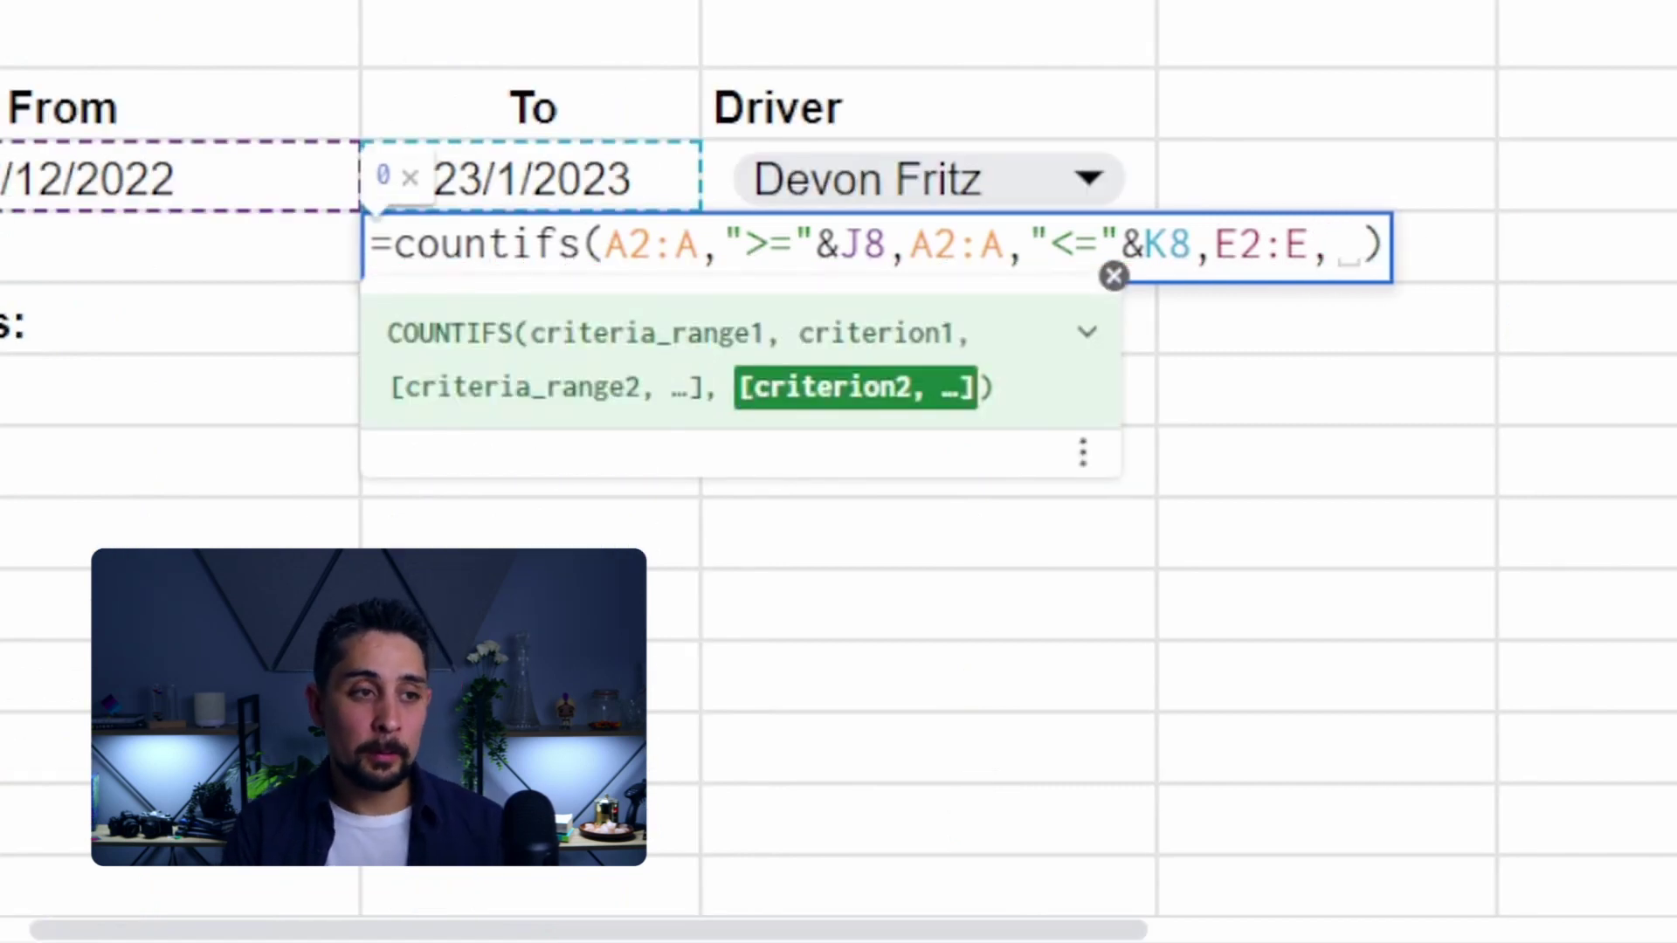
pyautogui.write('"Salt"')
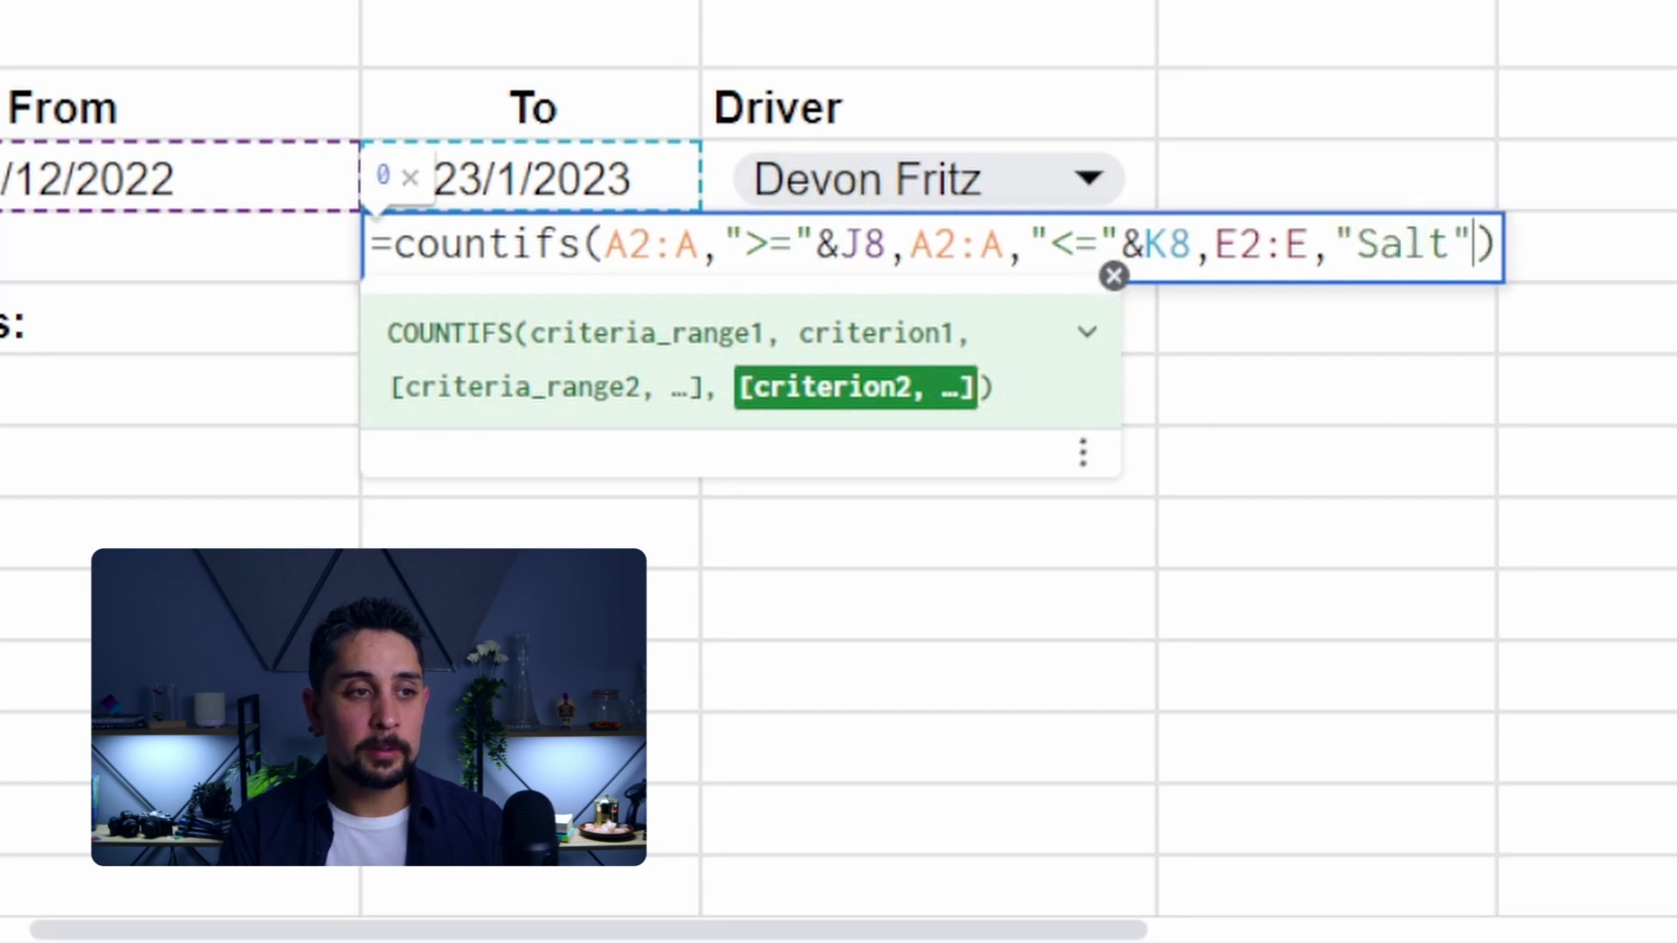
pyautogui.press('Return')
# - Change the flavour criterion in K9's COUNTIFS formula to "Salt*" and reselect the cell
pyautogui.click(530, 249)
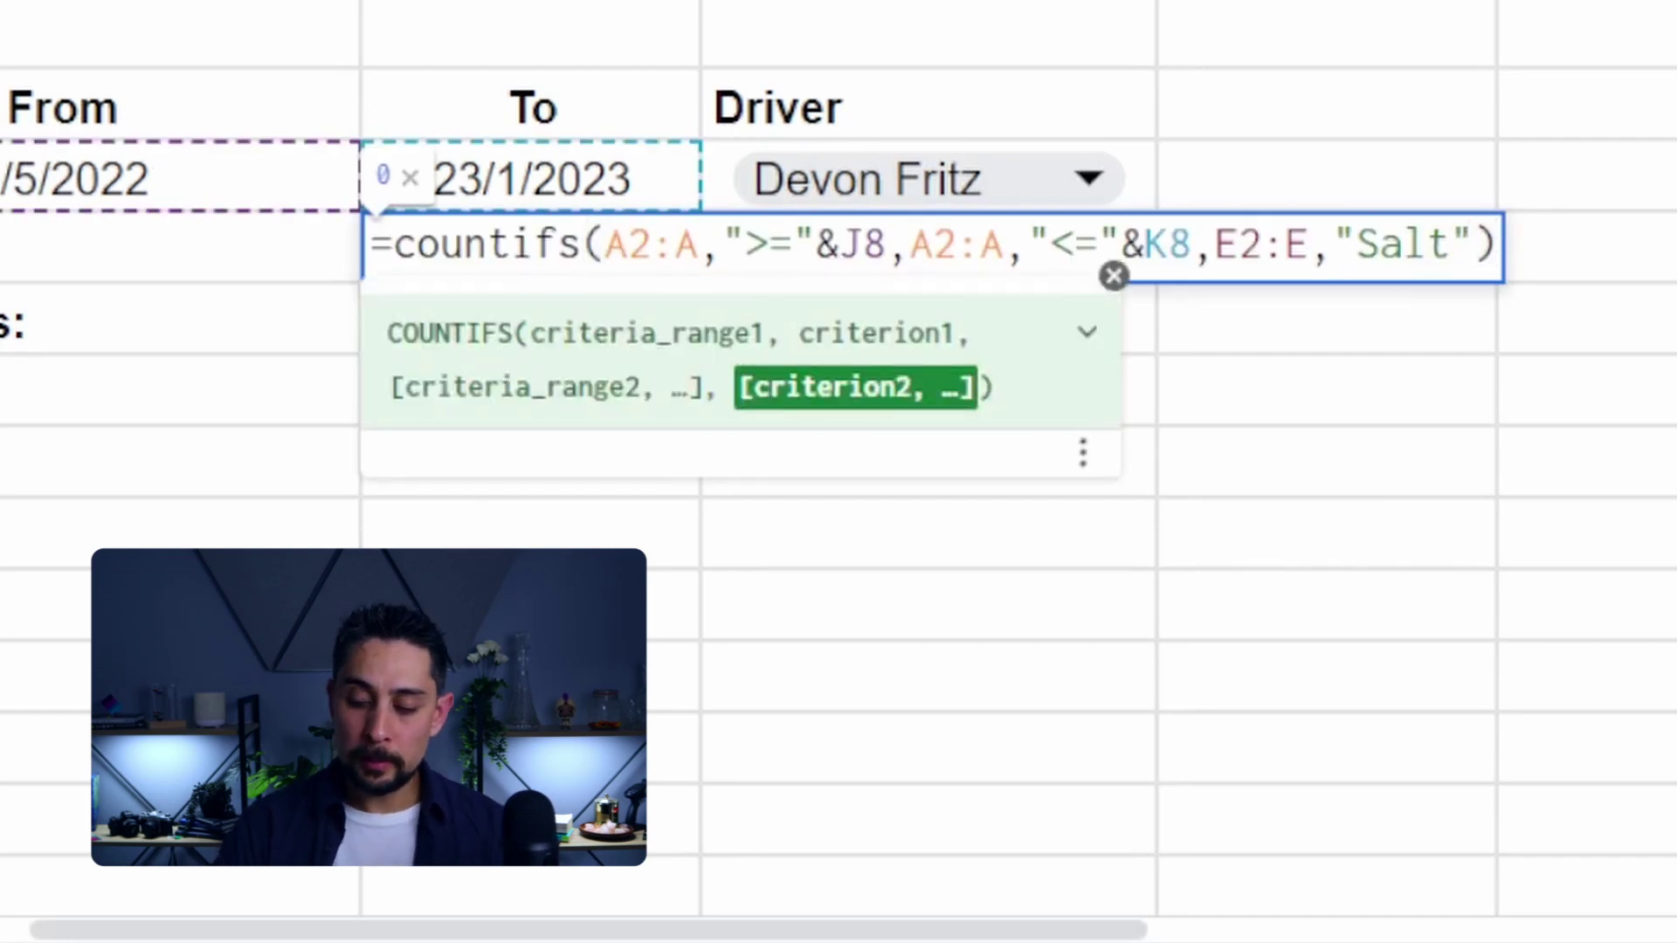
pyautogui.write('*')
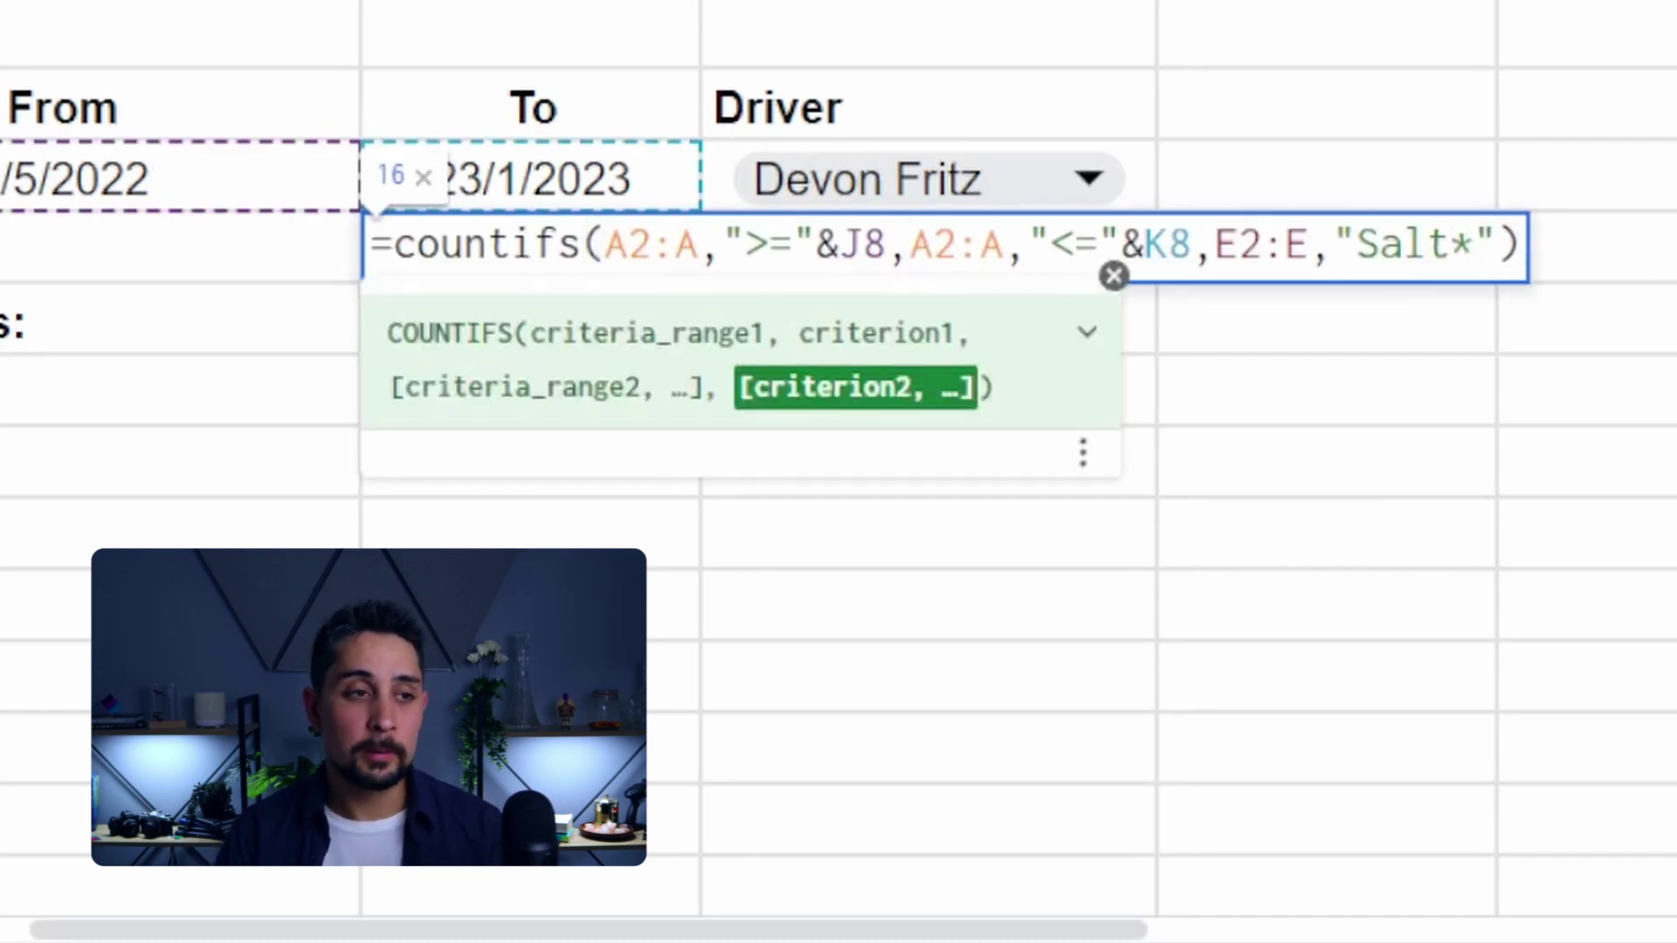
pyautogui.press('Return')
pyautogui.click(531, 247)
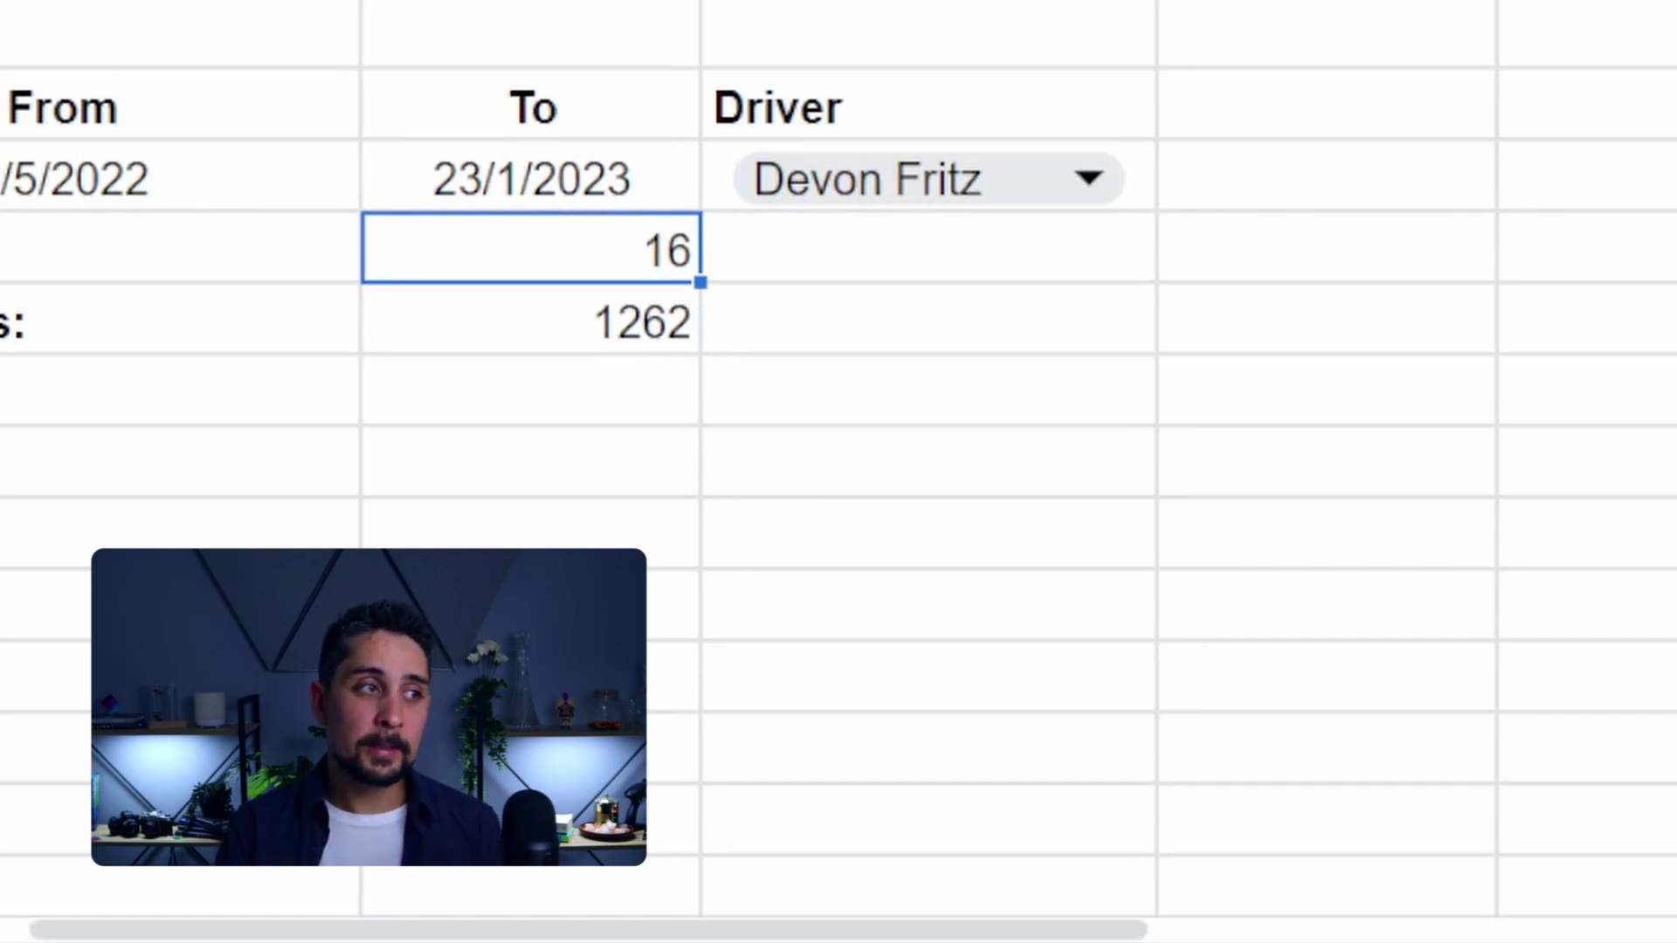
pyautogui.press('F2')
pyautogui.press('Escape')
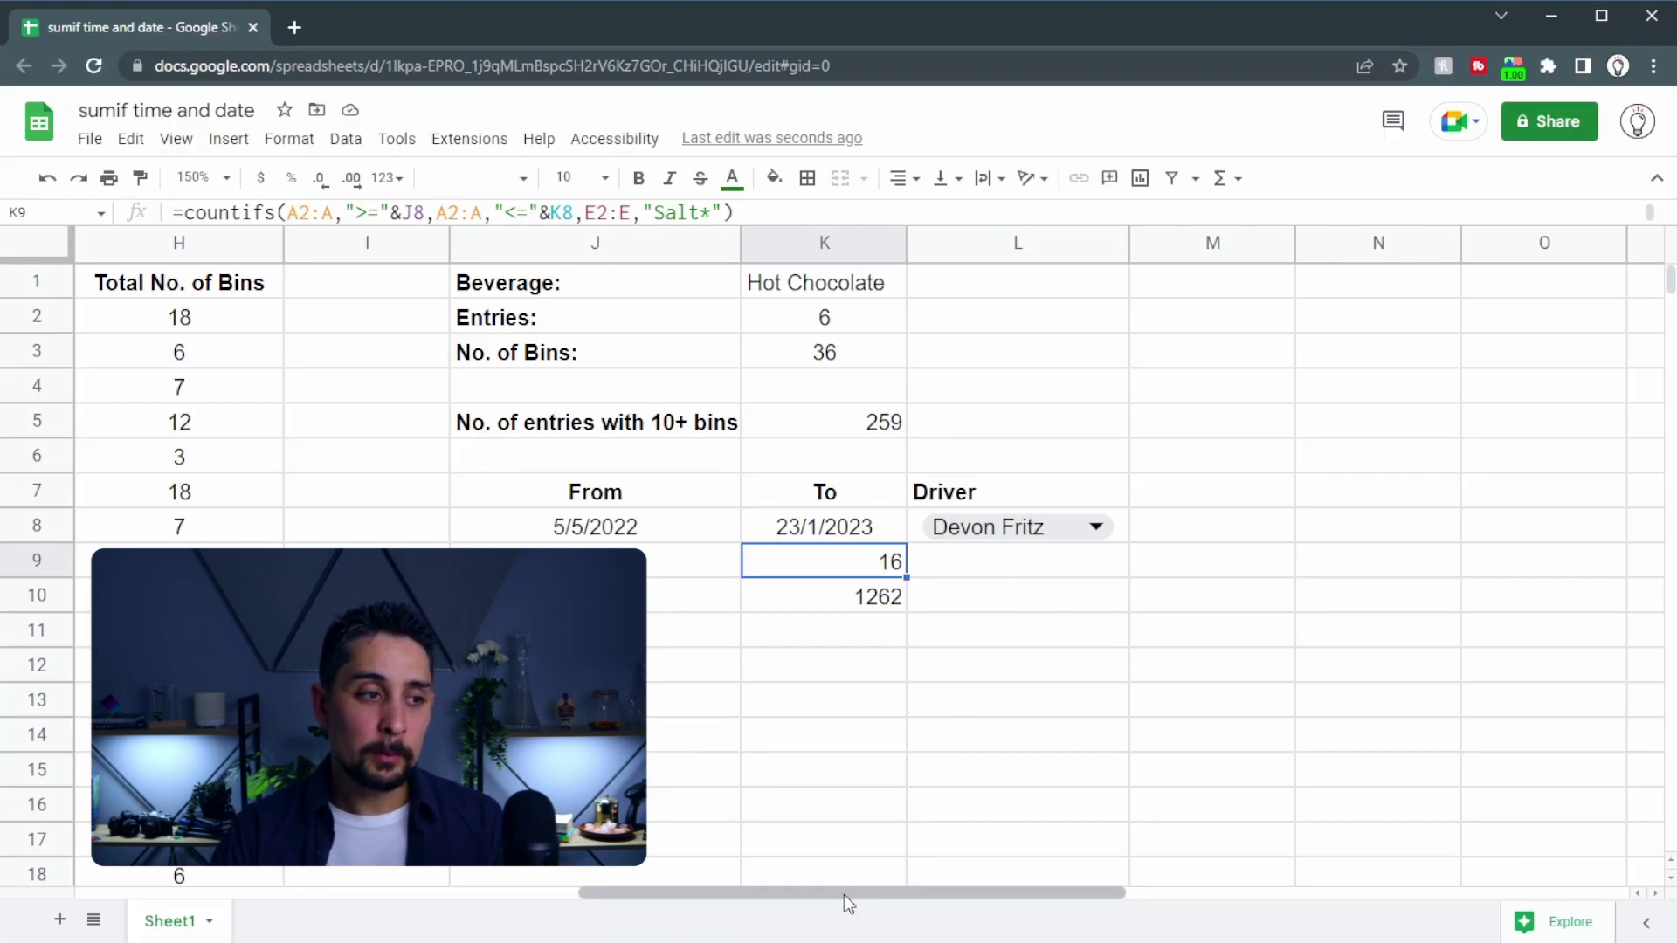
# - Examine the flavour entries near the end of the data in column E for names beginning with "Salt"
pyautogui.moveTo(843, 895); pyautogui.dragTo(398, 892)
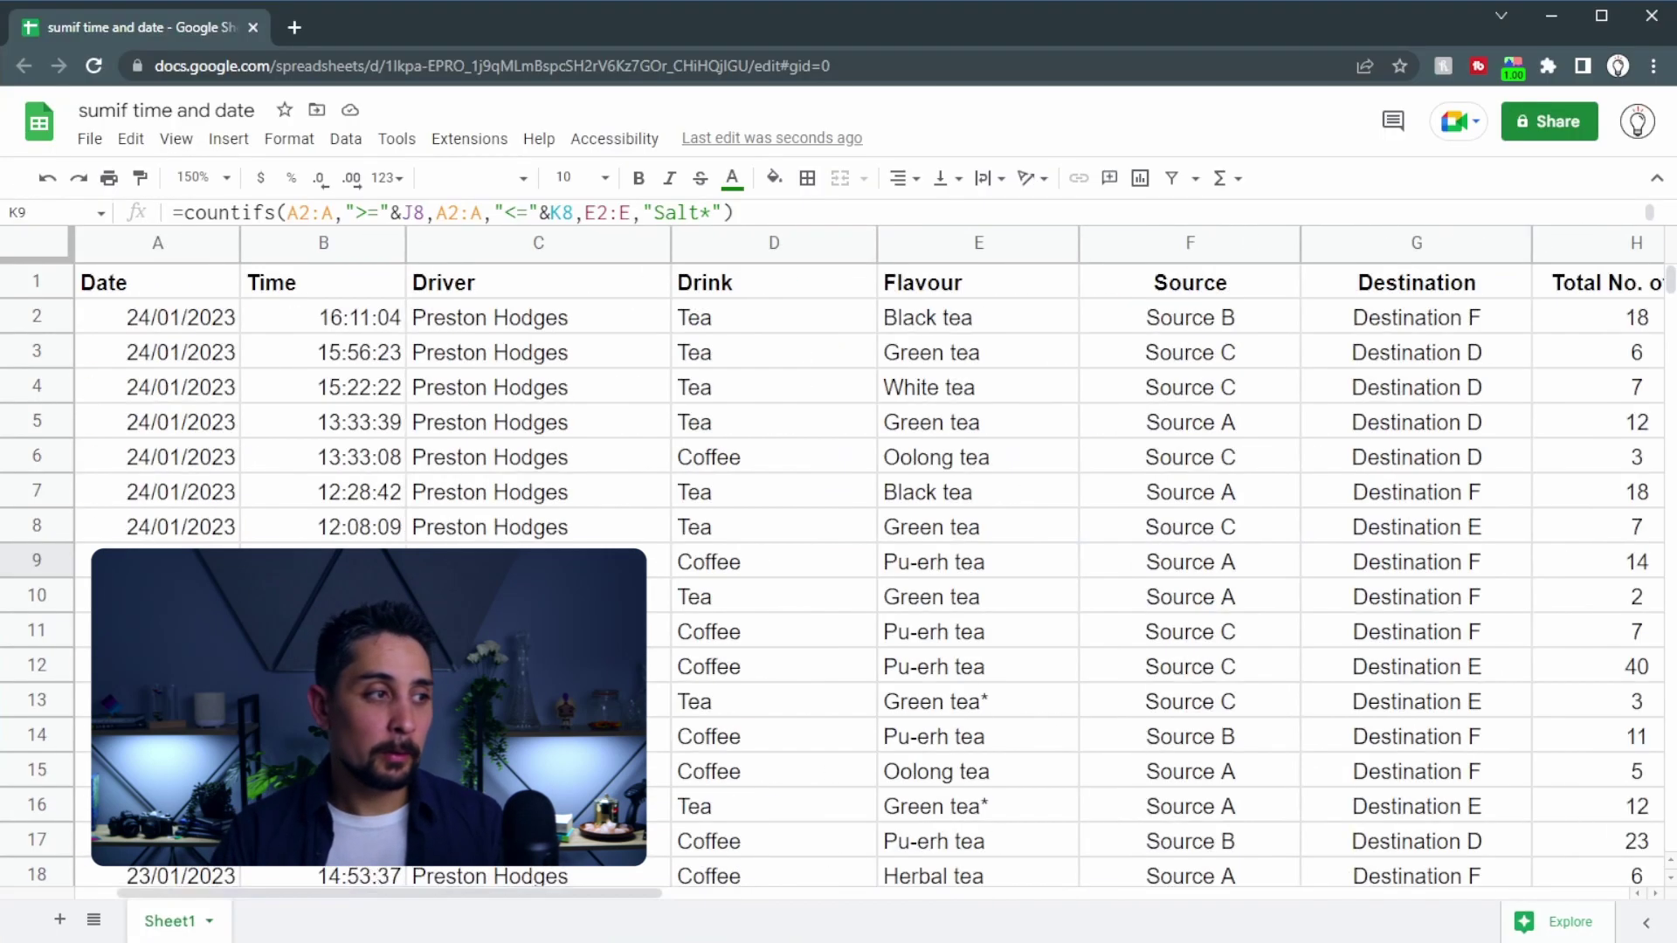
pyautogui.click(749, 537)
pyautogui.hotkey('ctrl', 'Down')
pyautogui.press('Right')
pyautogui.press('Right')
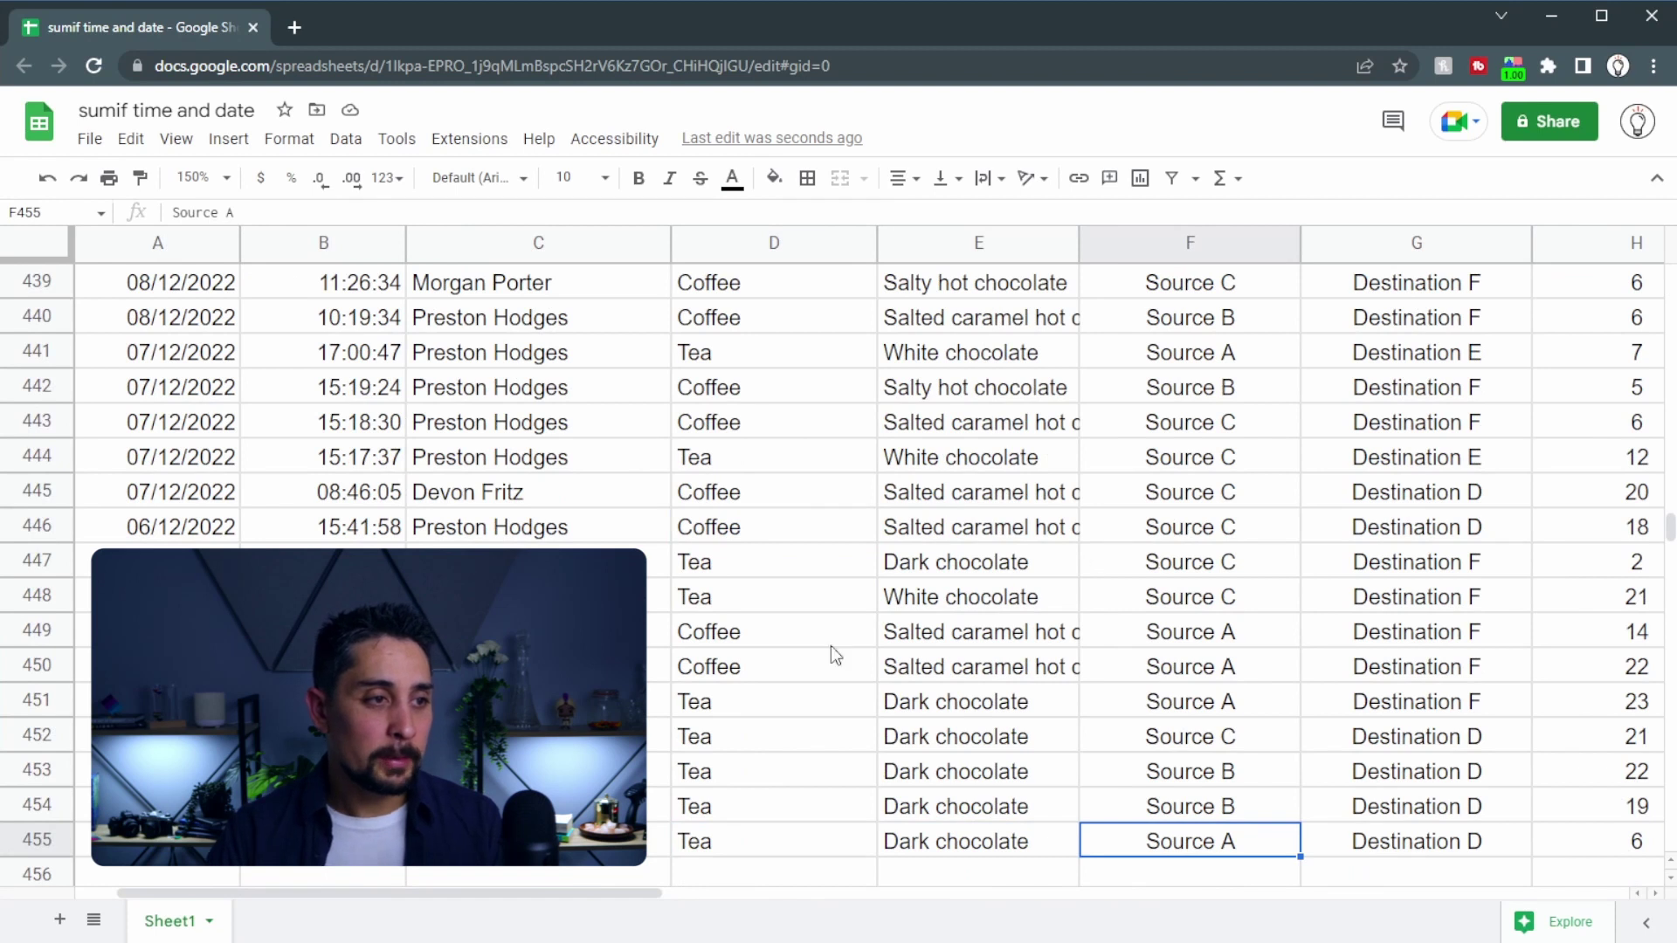
pyautogui.moveTo(982, 641); pyautogui.dragTo(971, 672)
pyautogui.scroll(1, 971, 672)
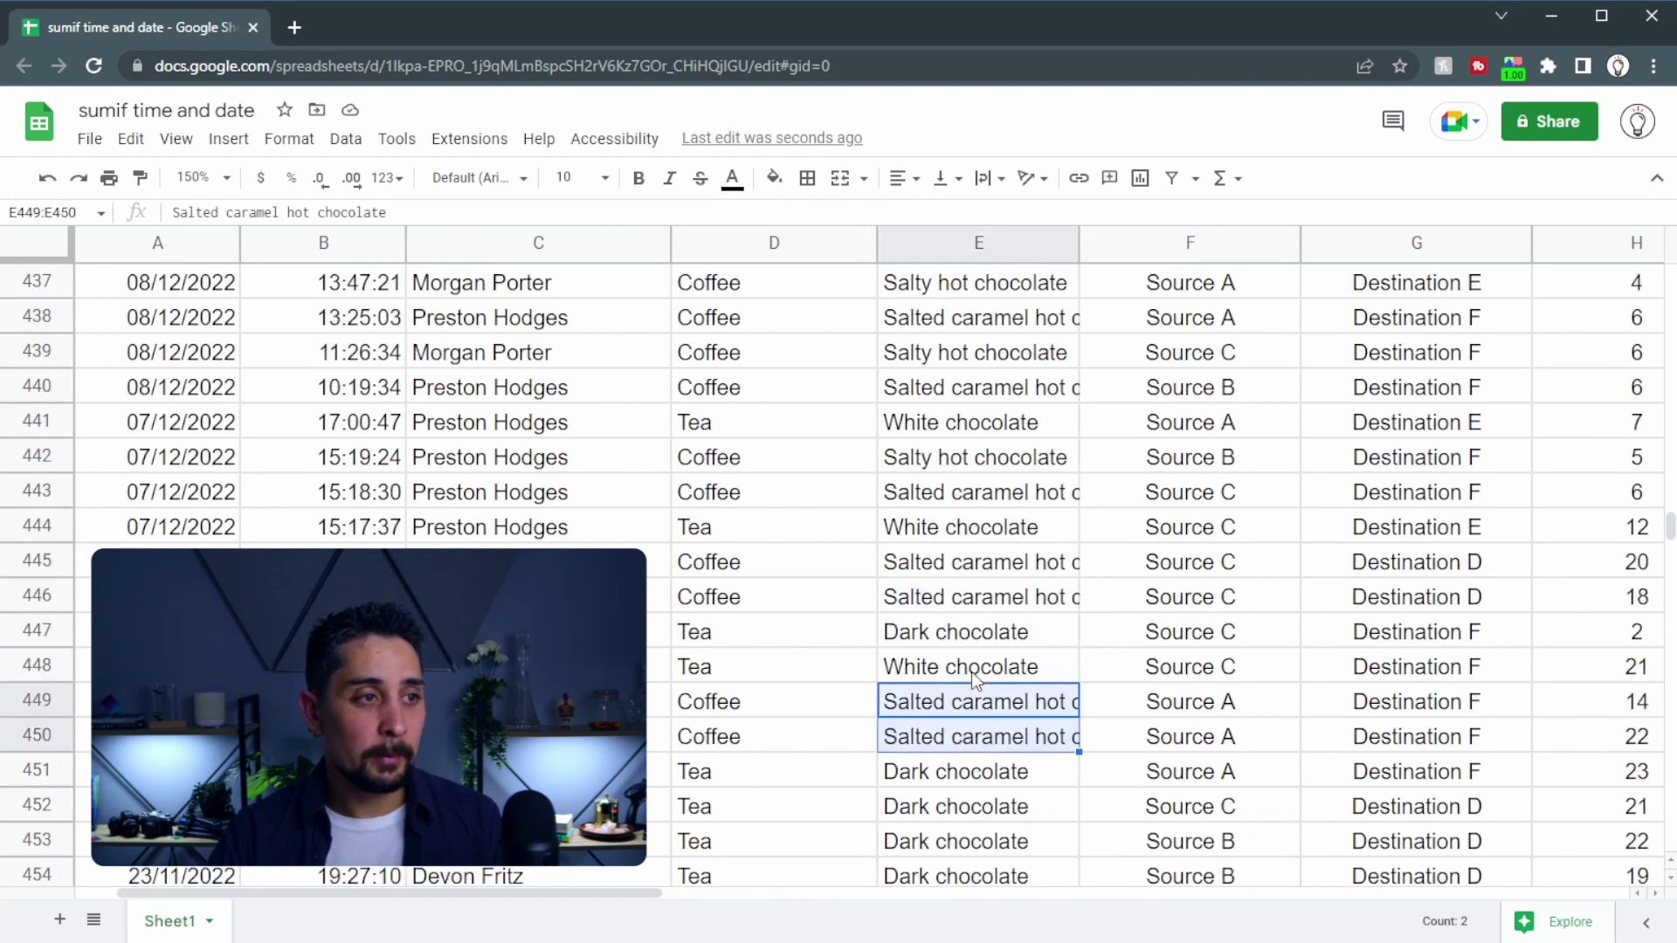
pyautogui.click(933, 467)
pyautogui.moveTo(611, 897); pyautogui.dragTo(1063, 898)
pyautogui.scroll(20, 1060, 889)
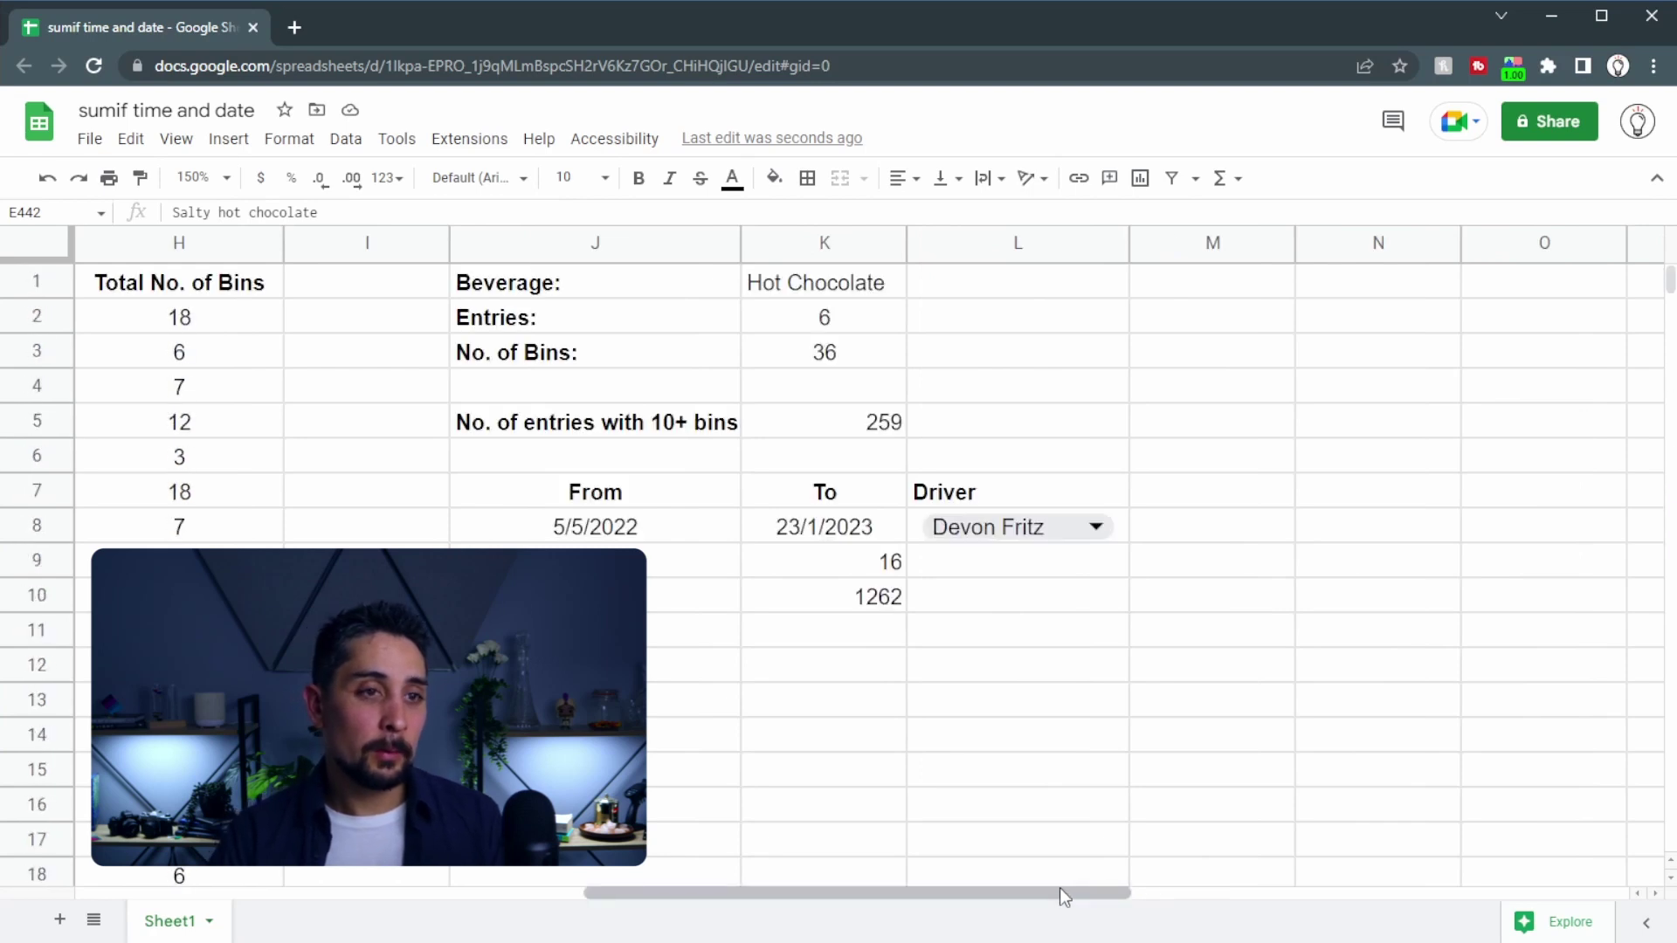
# - Add a leading asterisk to the flavour criterion in K9's COUNTIFS formula so it reads "*Salt*"
pyautogui.click(633, 275)
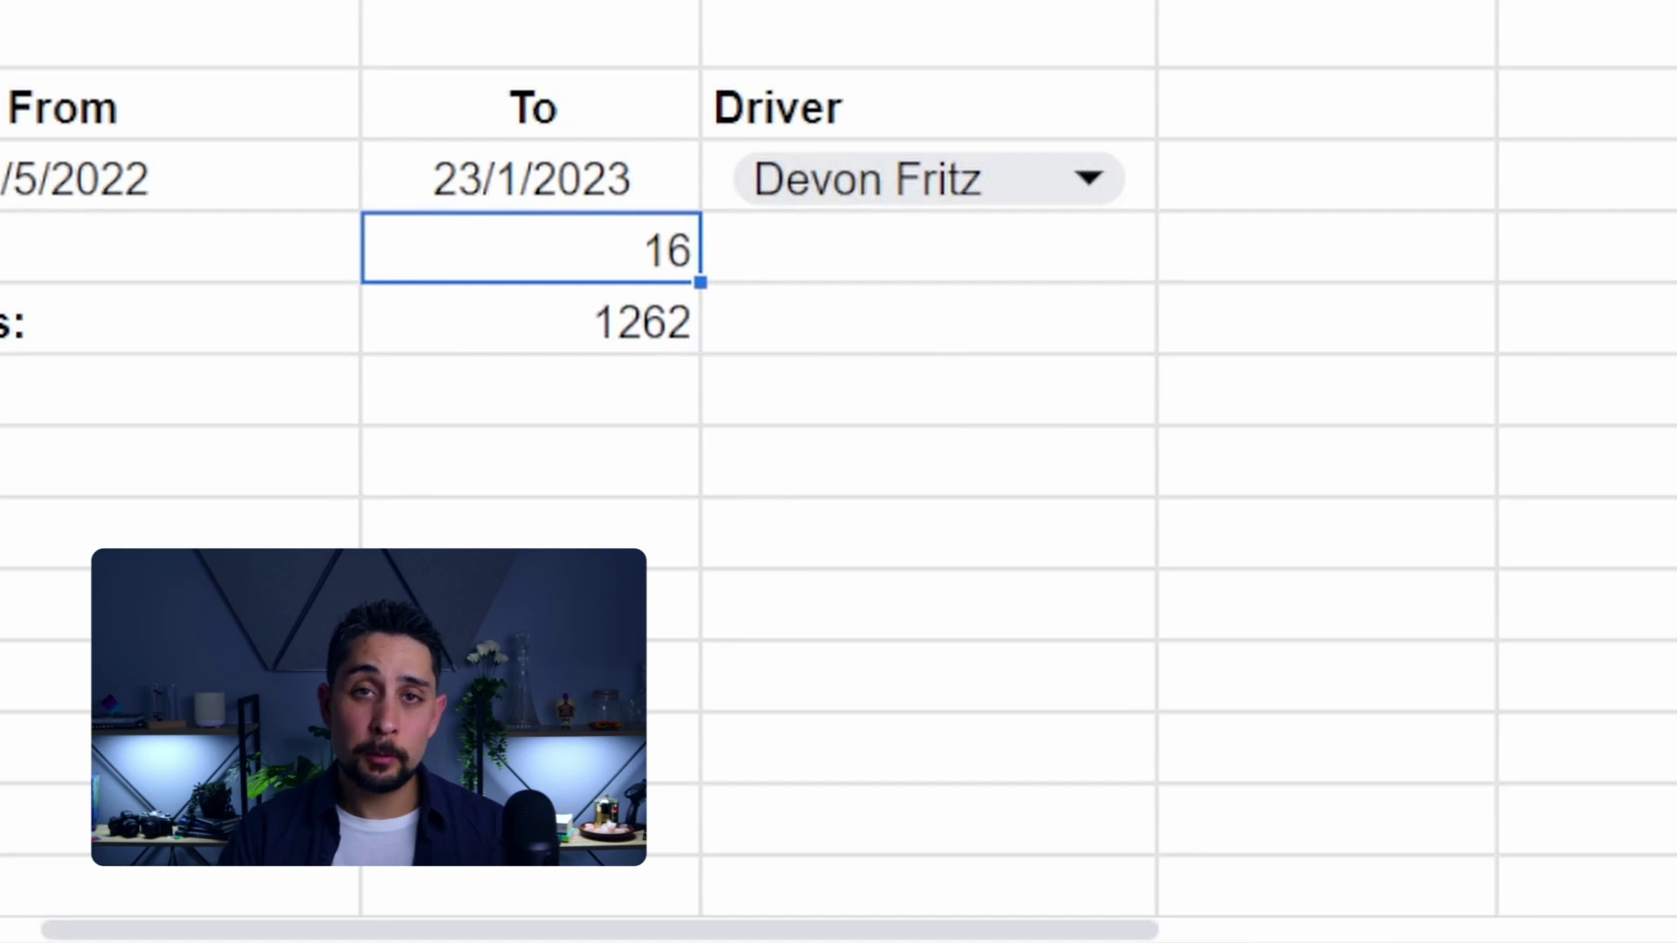
pyautogui.press('Return')
pyautogui.press('Left')
pyautogui.press('Left')
pyautogui.press('Left')
pyautogui.press('Left')
pyautogui.press('Left')
pyautogui.press('Left')
pyautogui.press('Left')
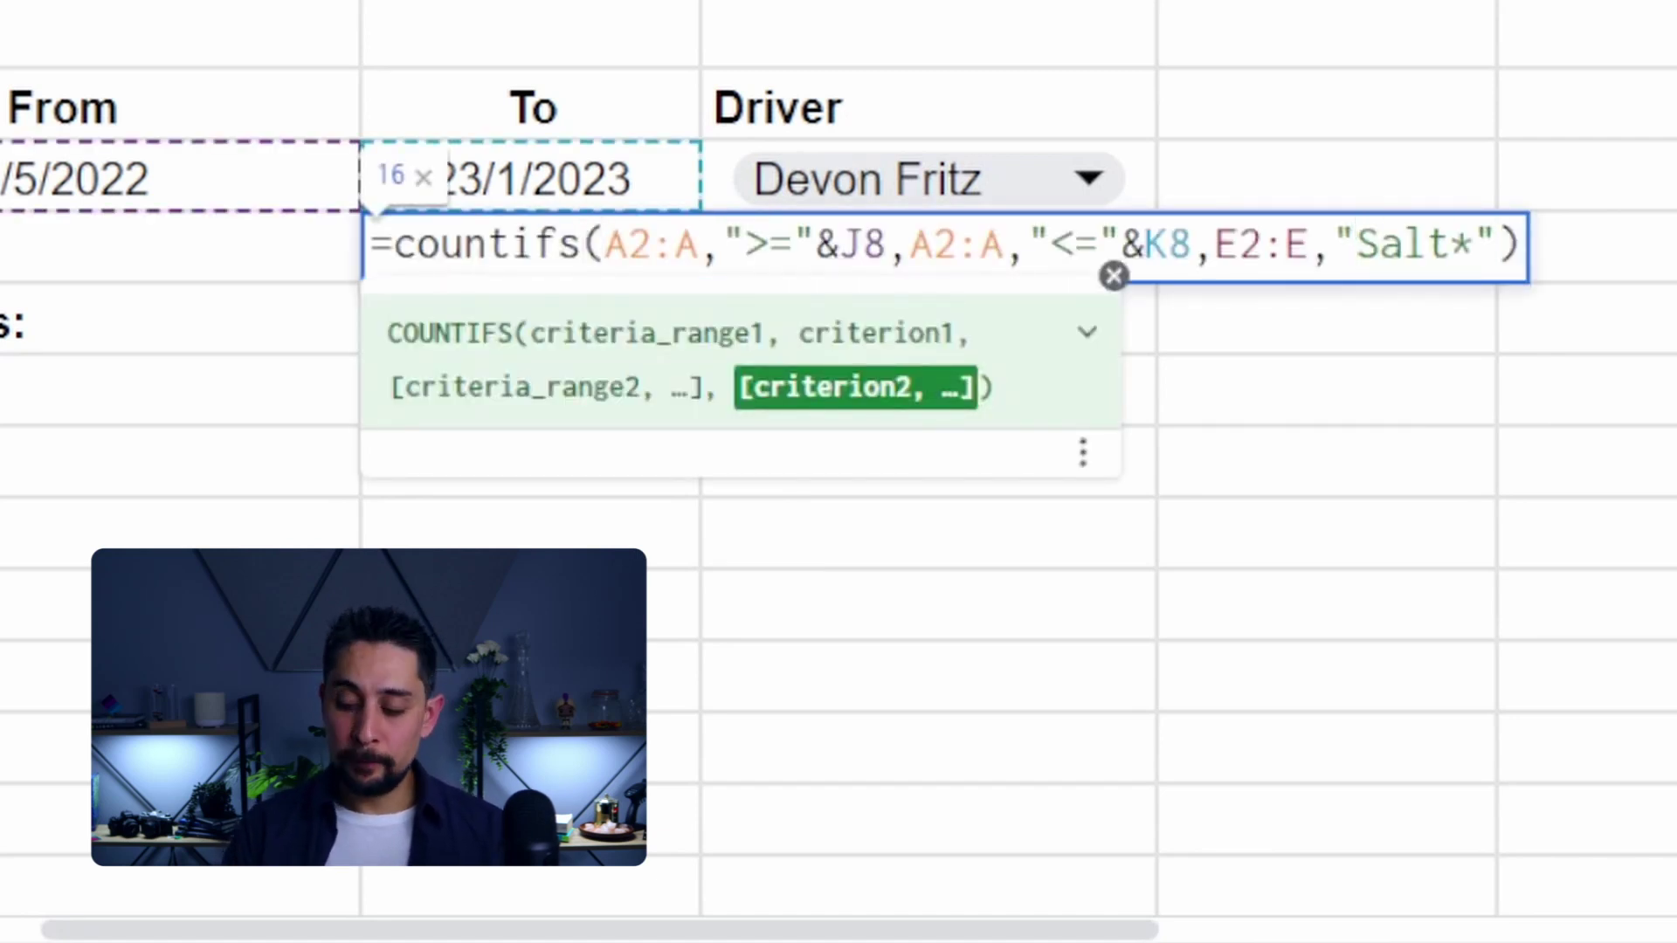
pyautogui.write('*')
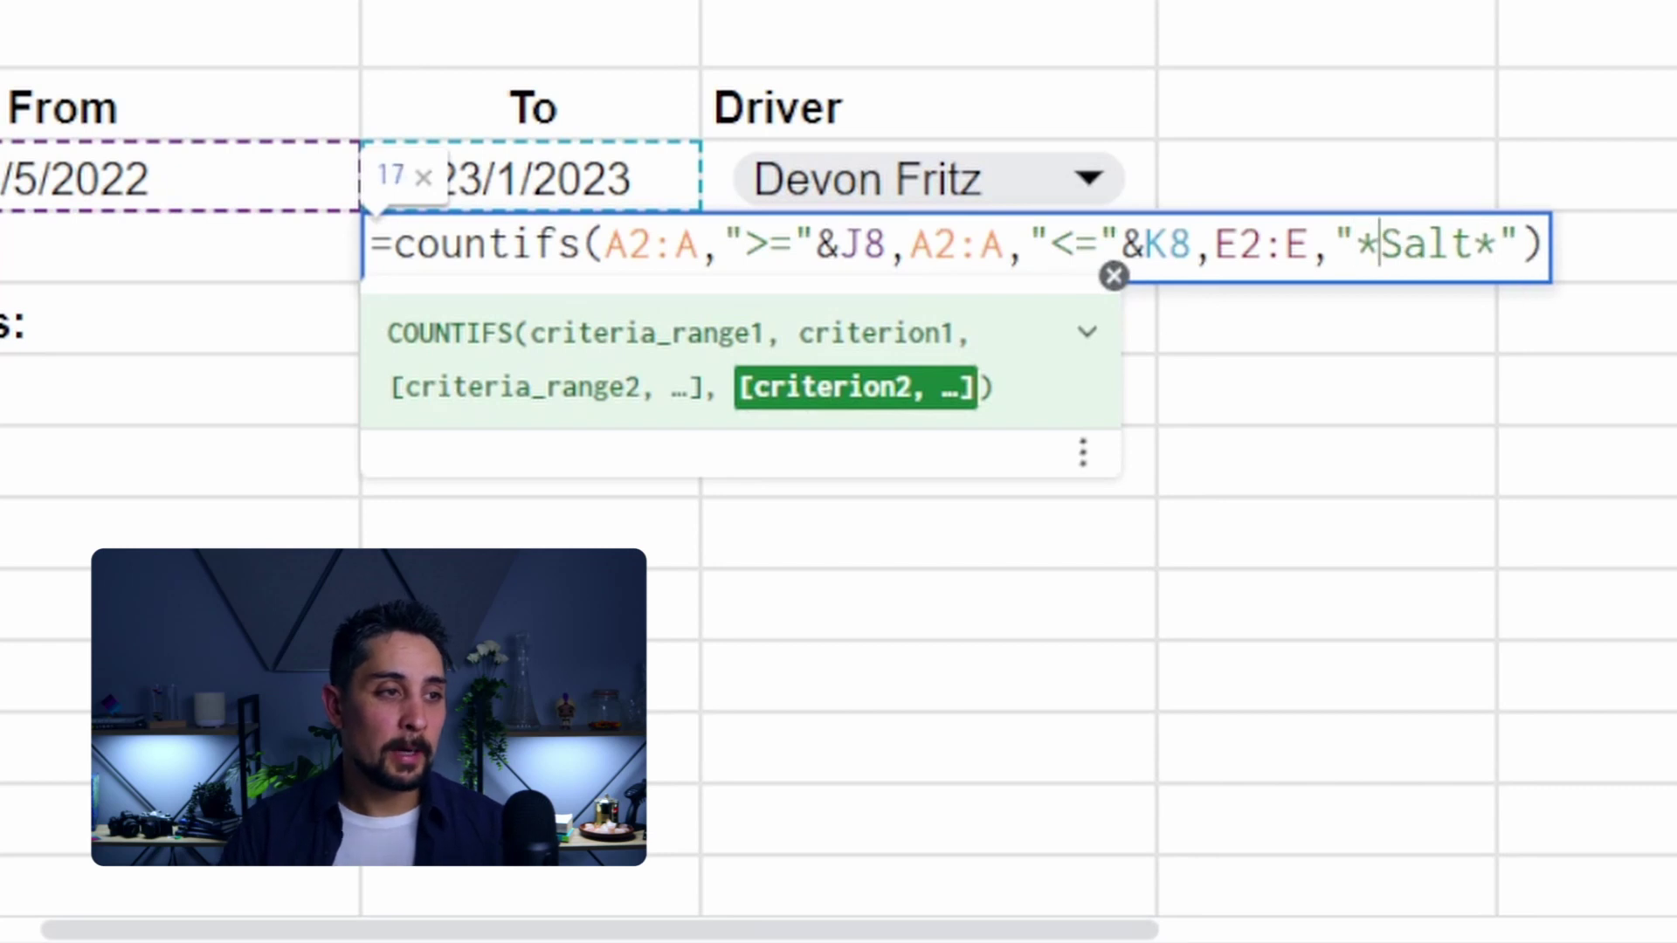
pyautogui.press('Return')
pyautogui.press('Up')
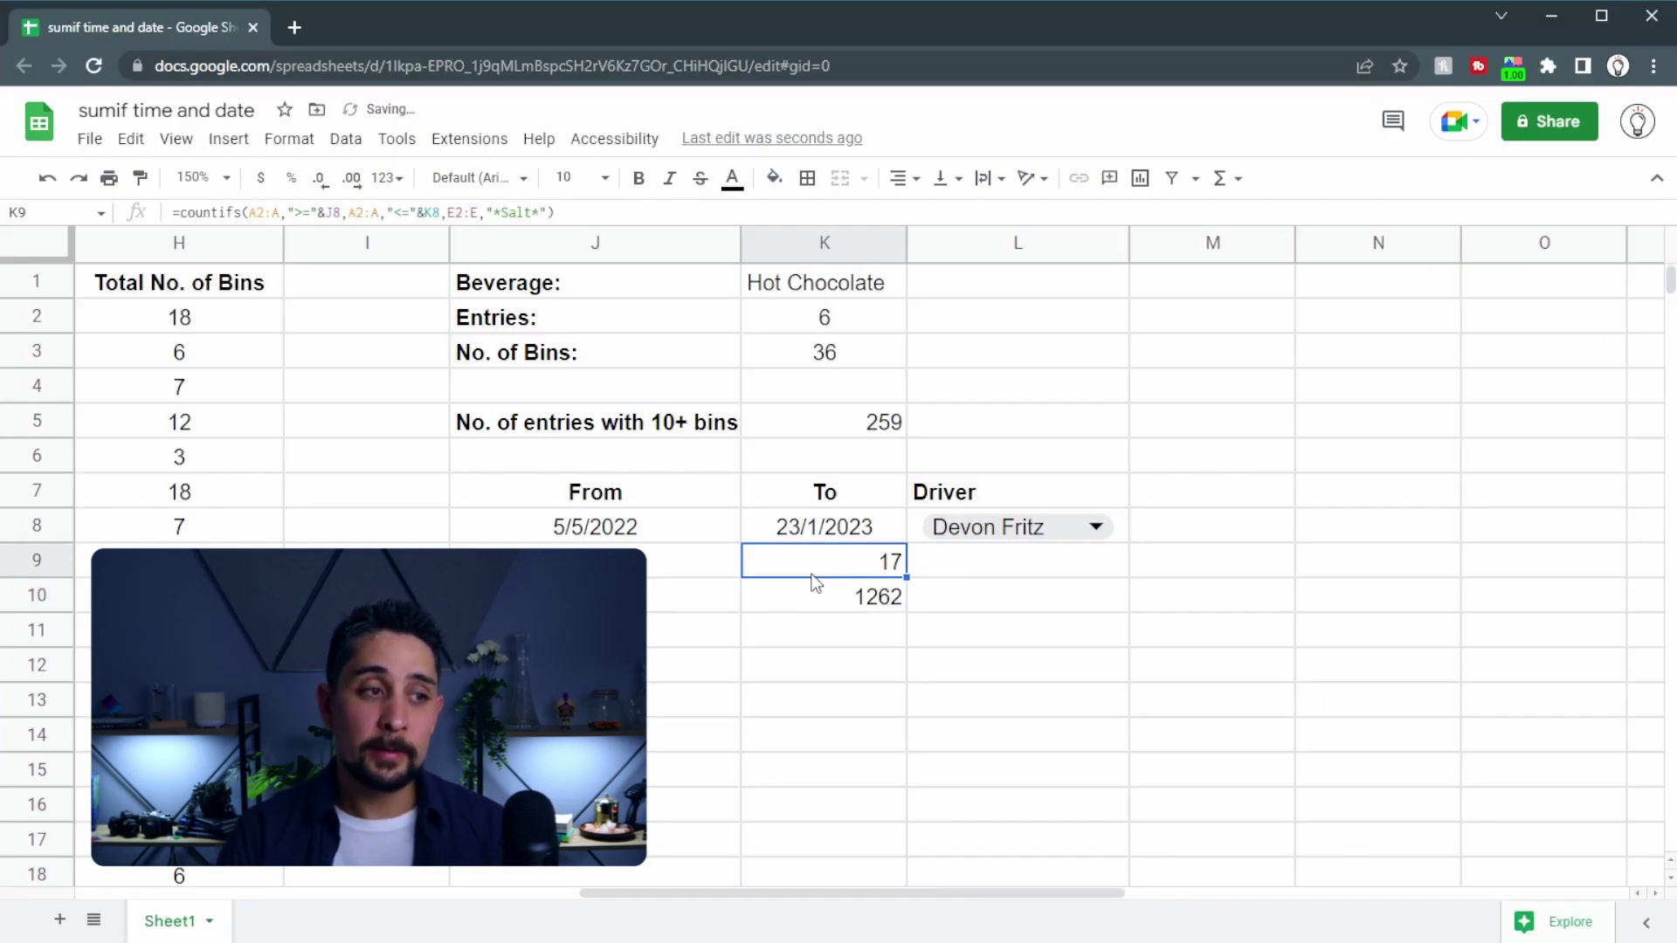
# - Search the sheet for "salt" to compare the matches with the entries count in K9
pyautogui.hotkey('ctrl', 'f')
pyautogui.write('salt')
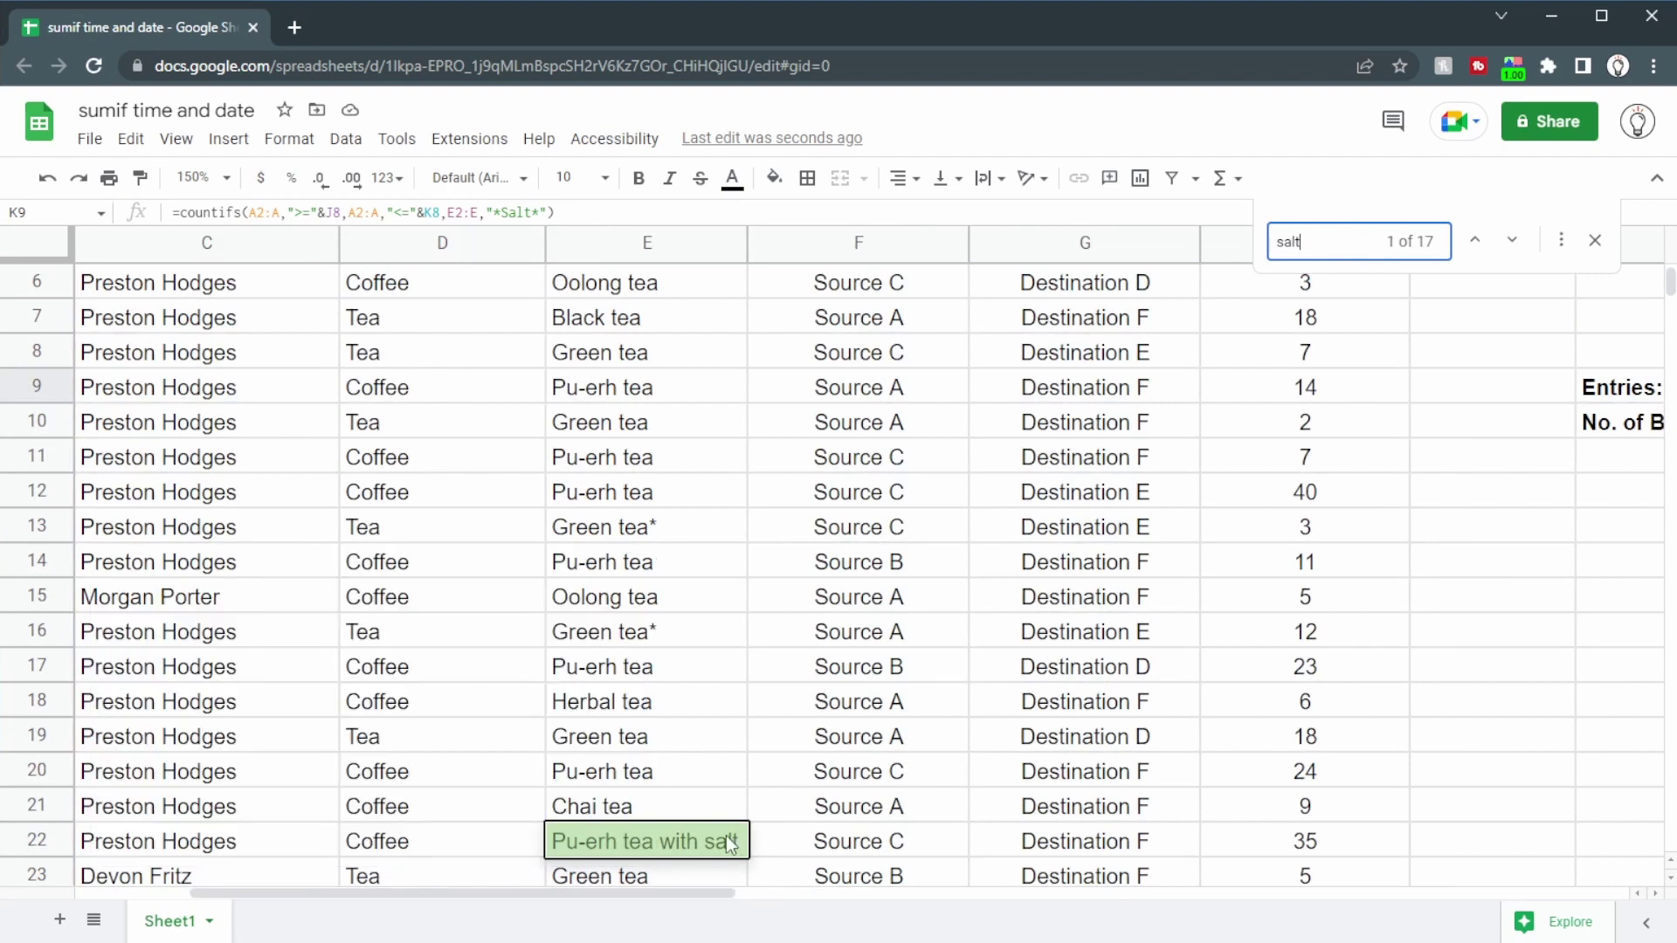
pyautogui.scroll(-2, 716, 841)
pyautogui.press('Escape')
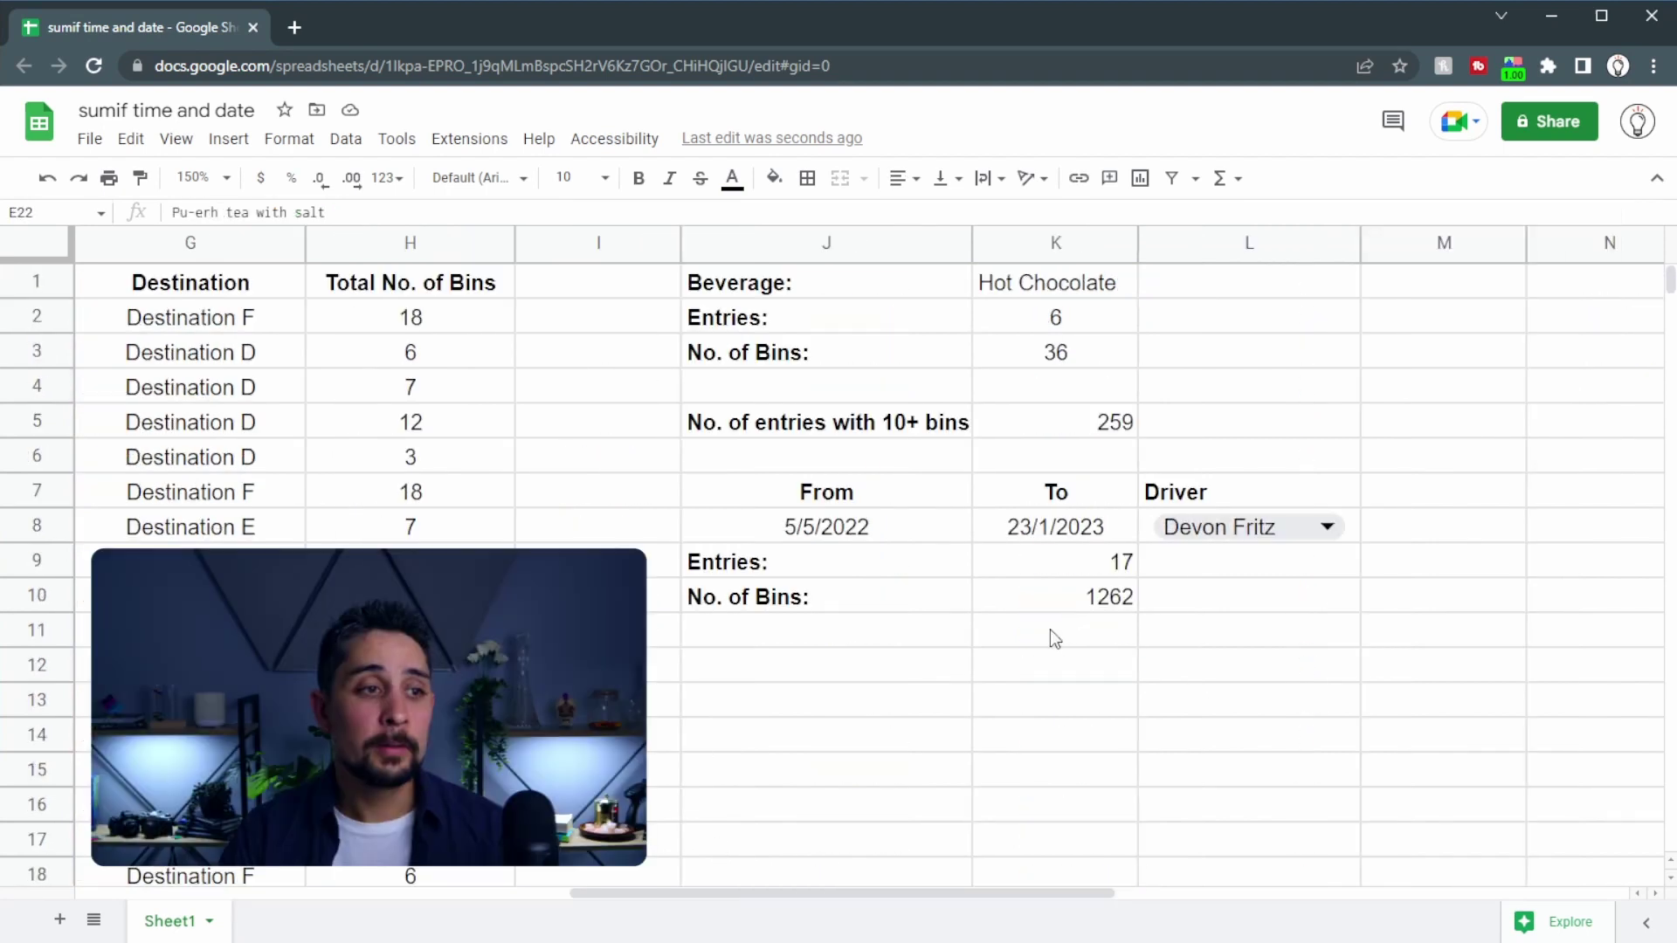
pyautogui.click(1088, 568)
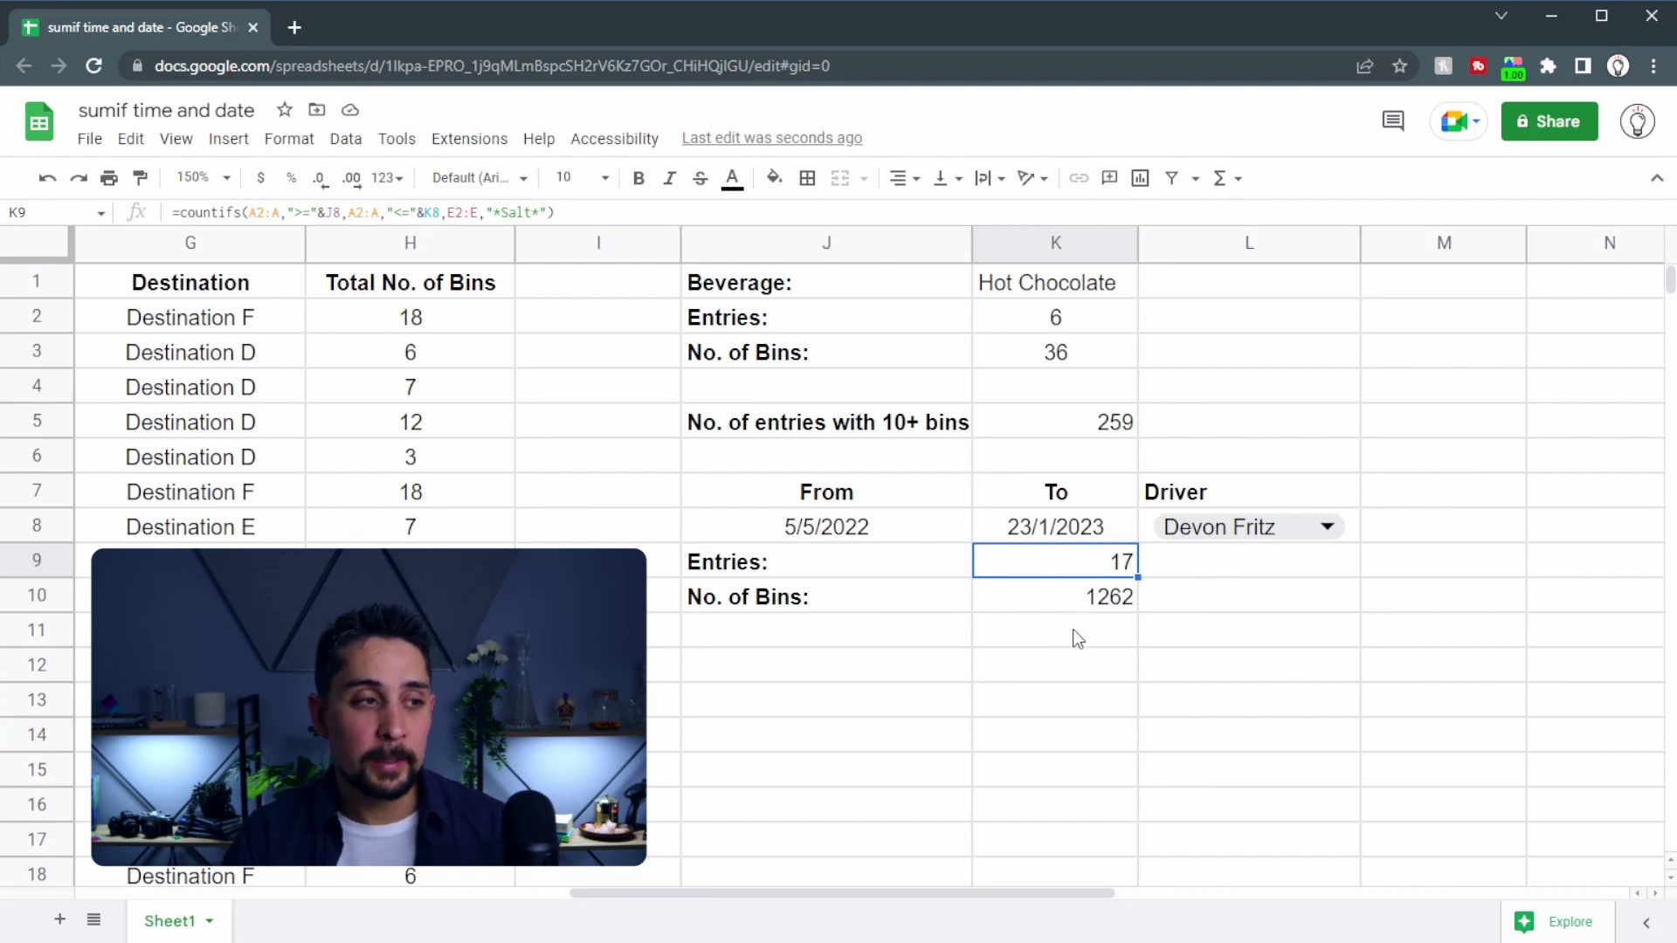
# - Remove the driver range C2:C and its L8 criterion from the SUMIFS formula in K10
pyautogui.click(1050, 583)
pyautogui.press('F2')
pyautogui.hotkey('shift', 'Left')
pyautogui.hotkey('shift', 'Left')
pyautogui.hotkey('shift', 'Left')
pyautogui.hotkey('shift', 'Left')
pyautogui.hotkey('shift', 'Left')
pyautogui.hotkey('shift', 'Left')
pyautogui.hotkey('shift', 'Left')
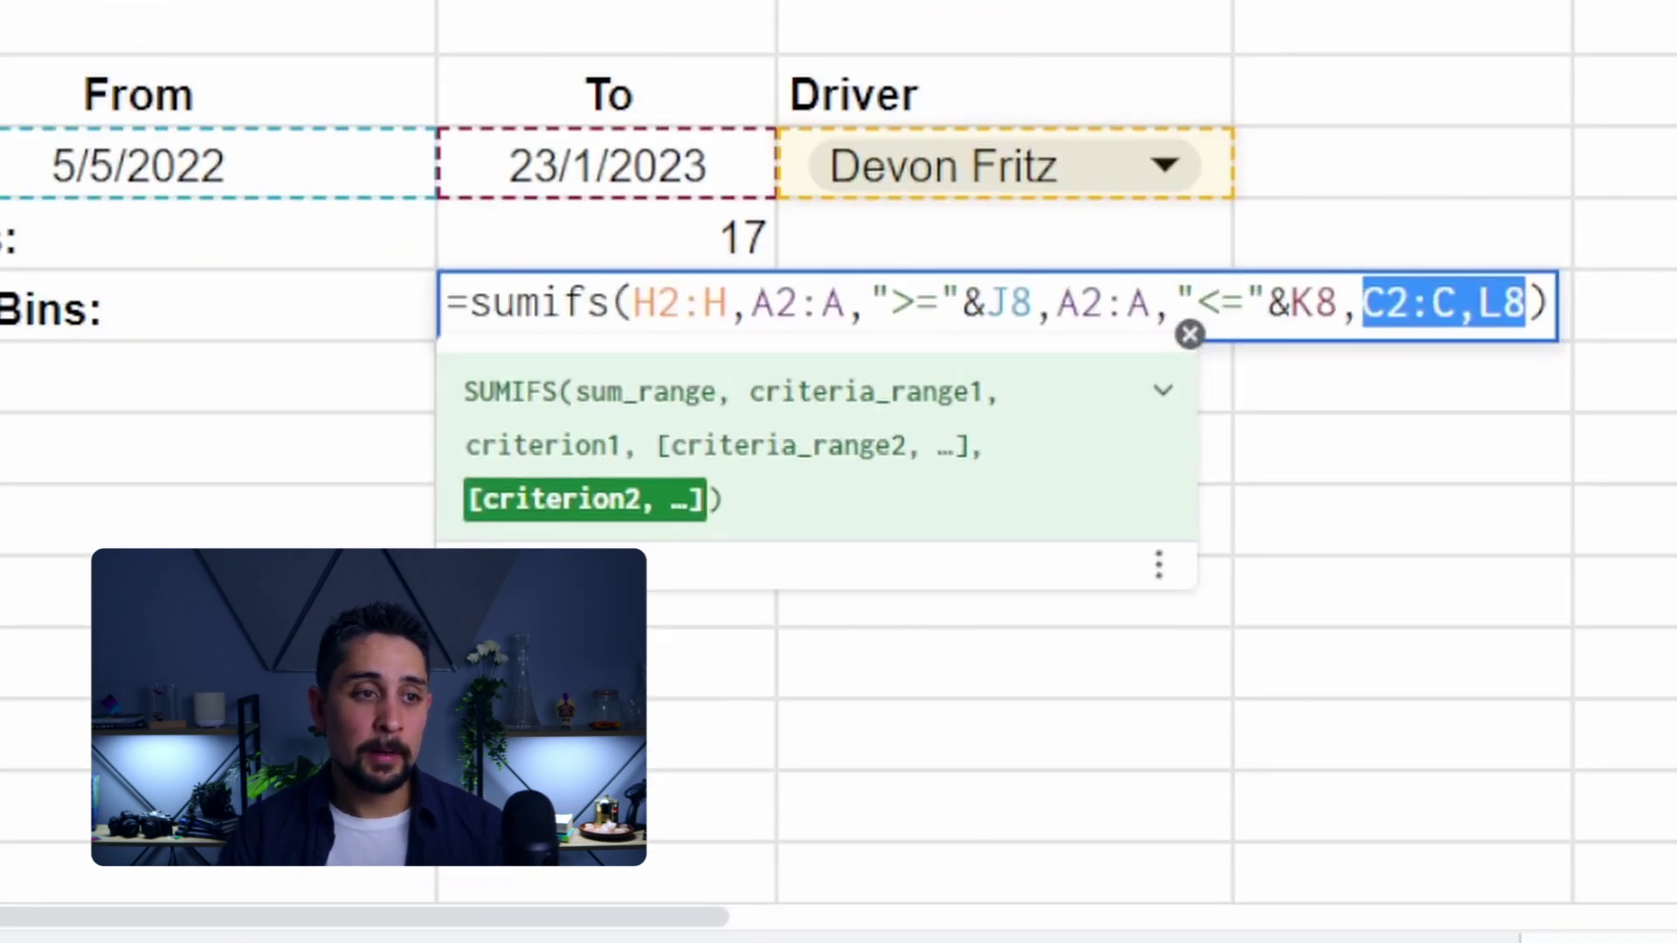
pyautogui.press('BackSpace')
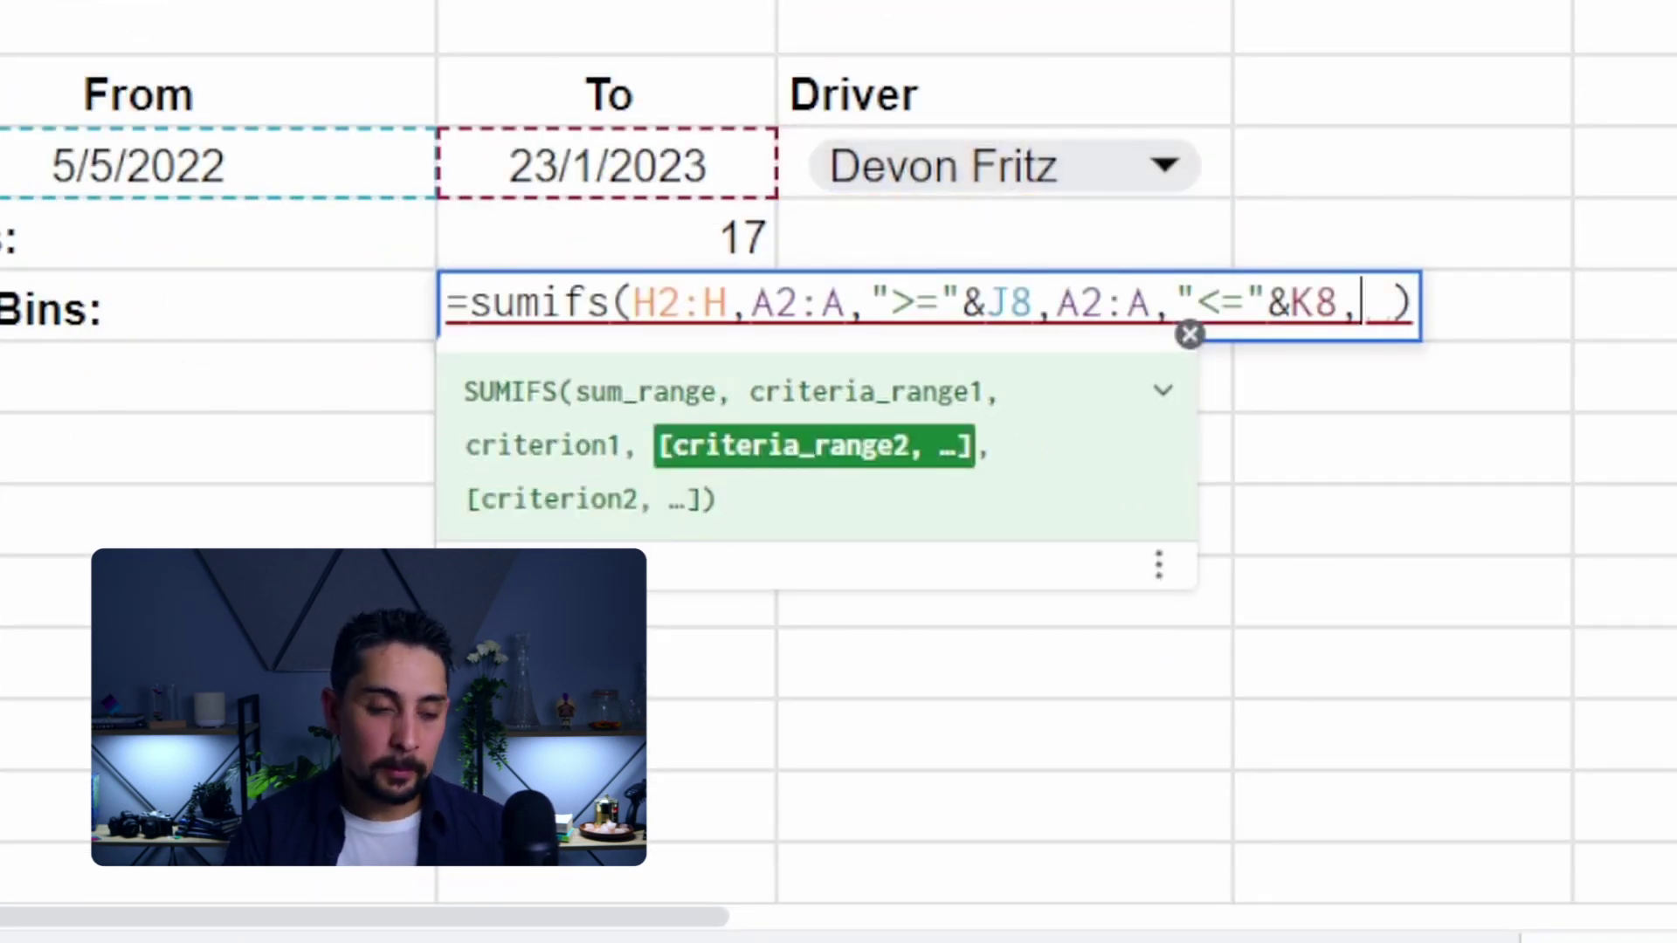
# - Add the flavour range E2:E with the criterion "*Salt*" to the SUMIFS formula in K10
pyautogui.write('E2:E')
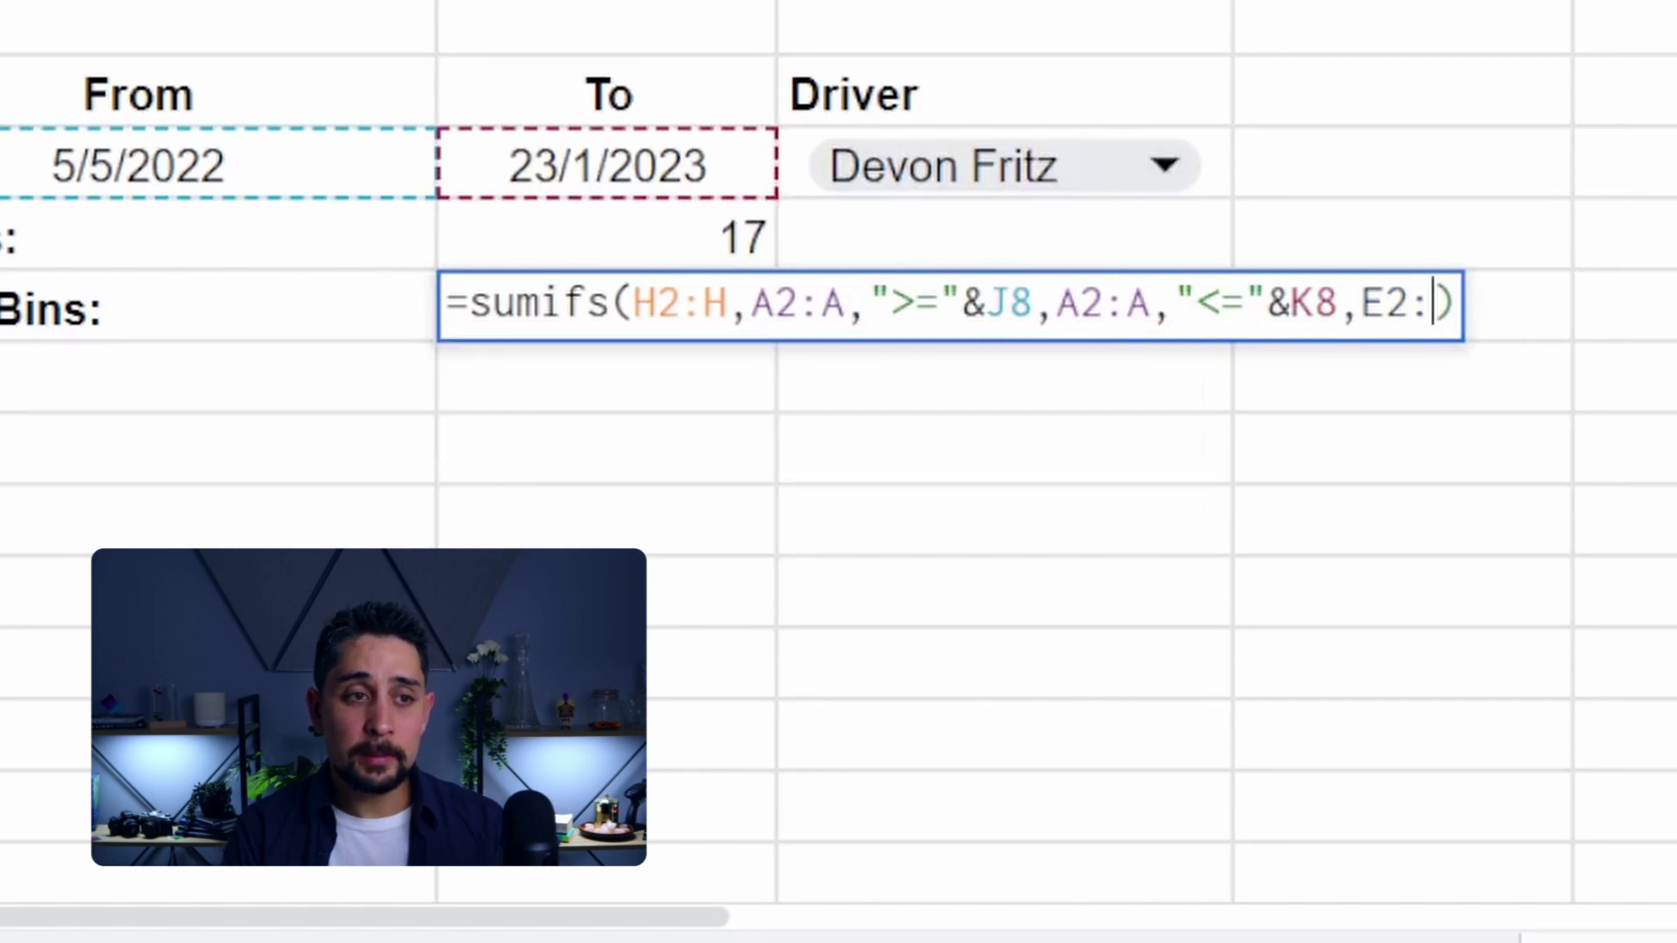
pyautogui.write(',"*Sa')
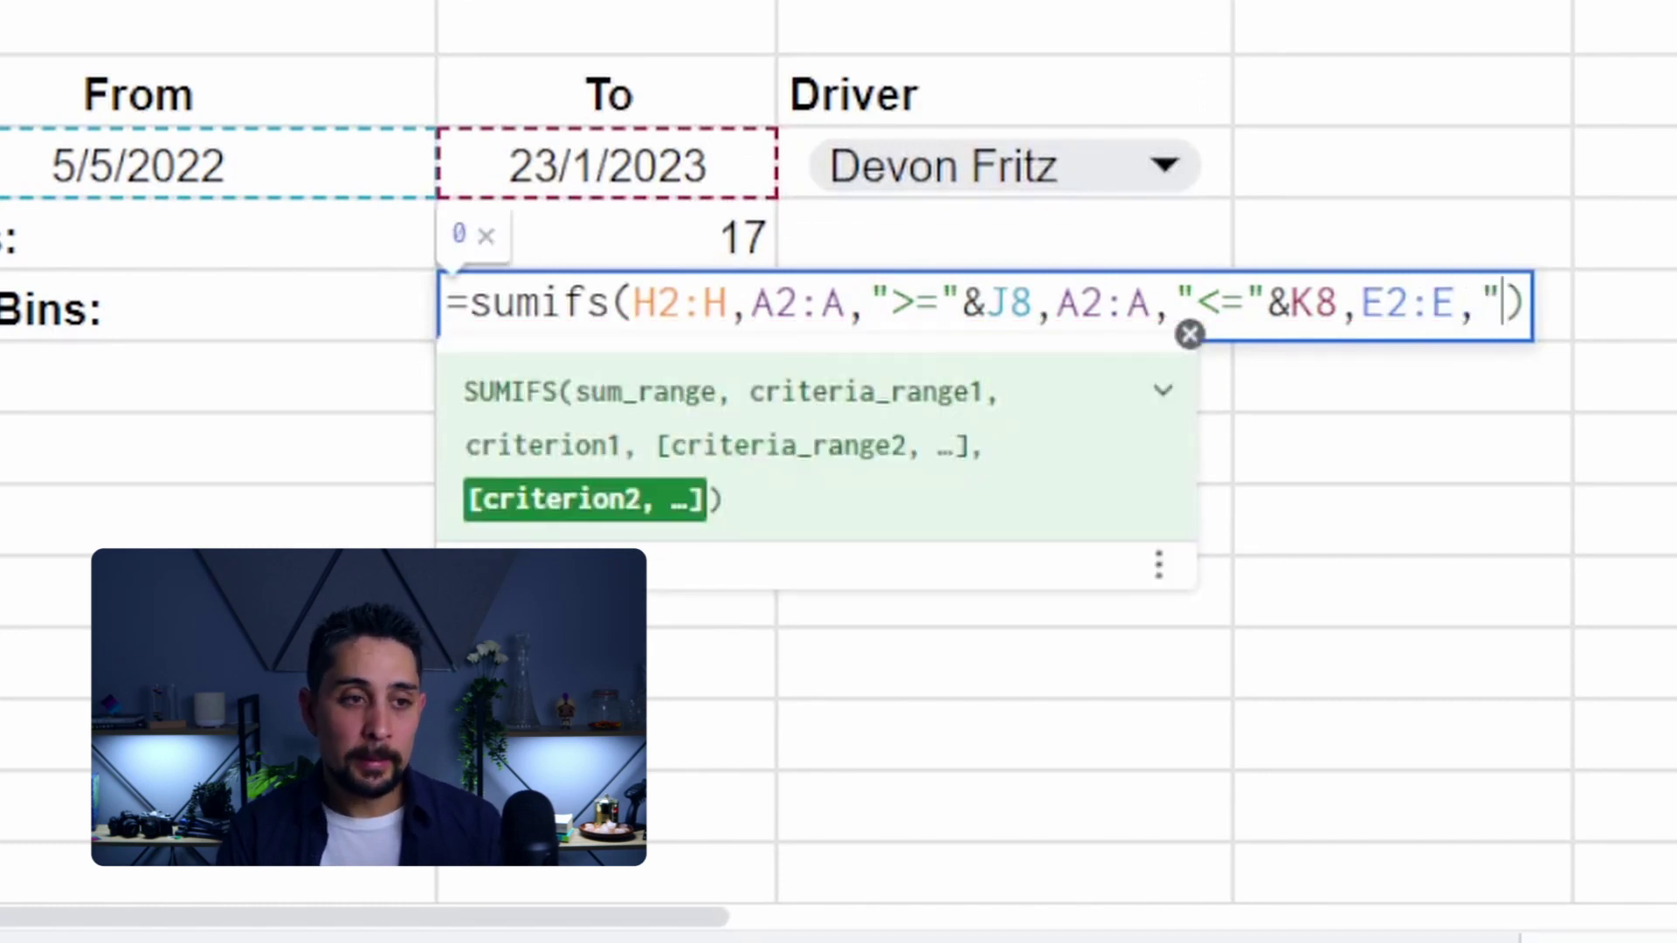
pyautogui.write('lt*"')
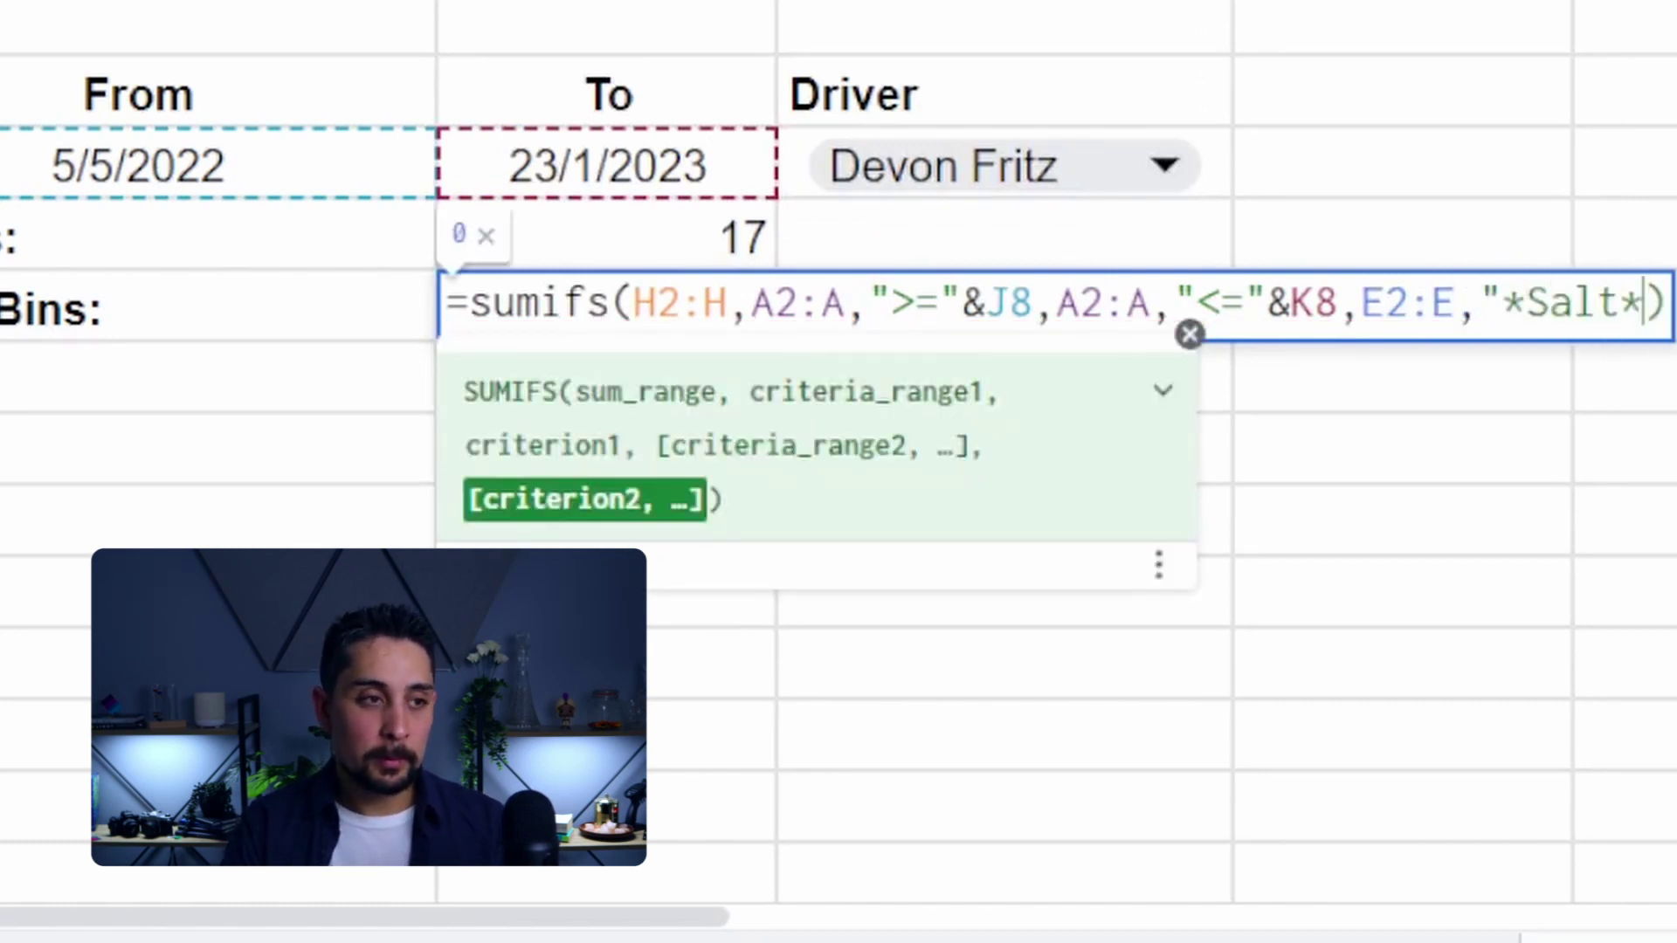
pyautogui.press('Return')
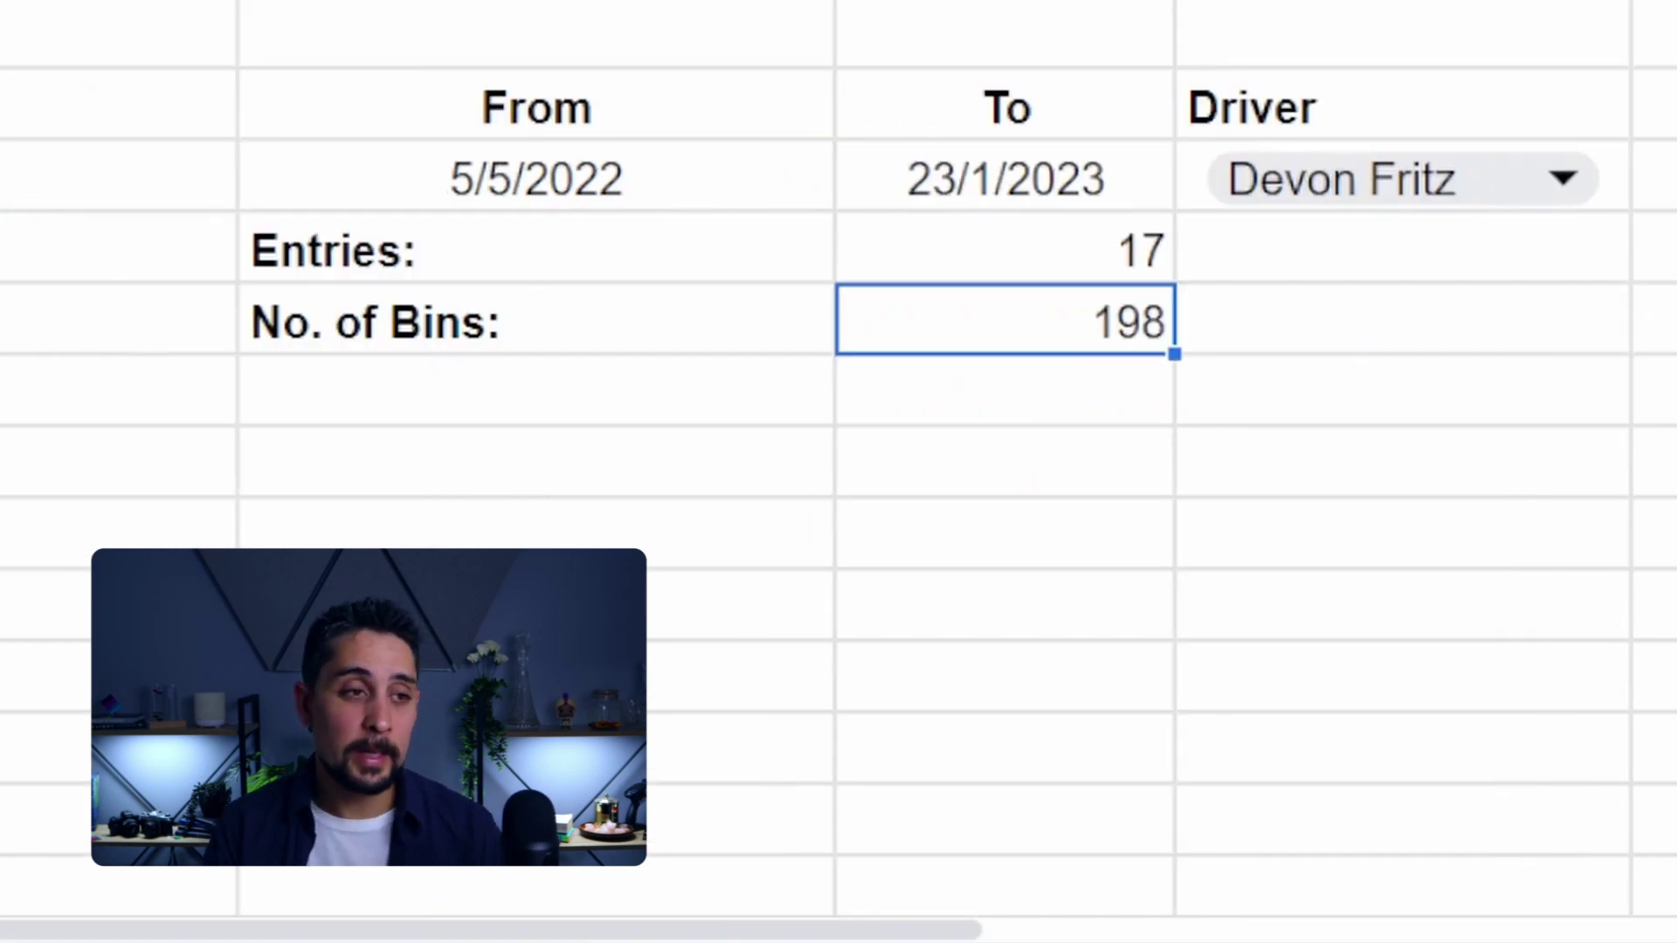
pyautogui.press('F2')
pyautogui.press('Escape')
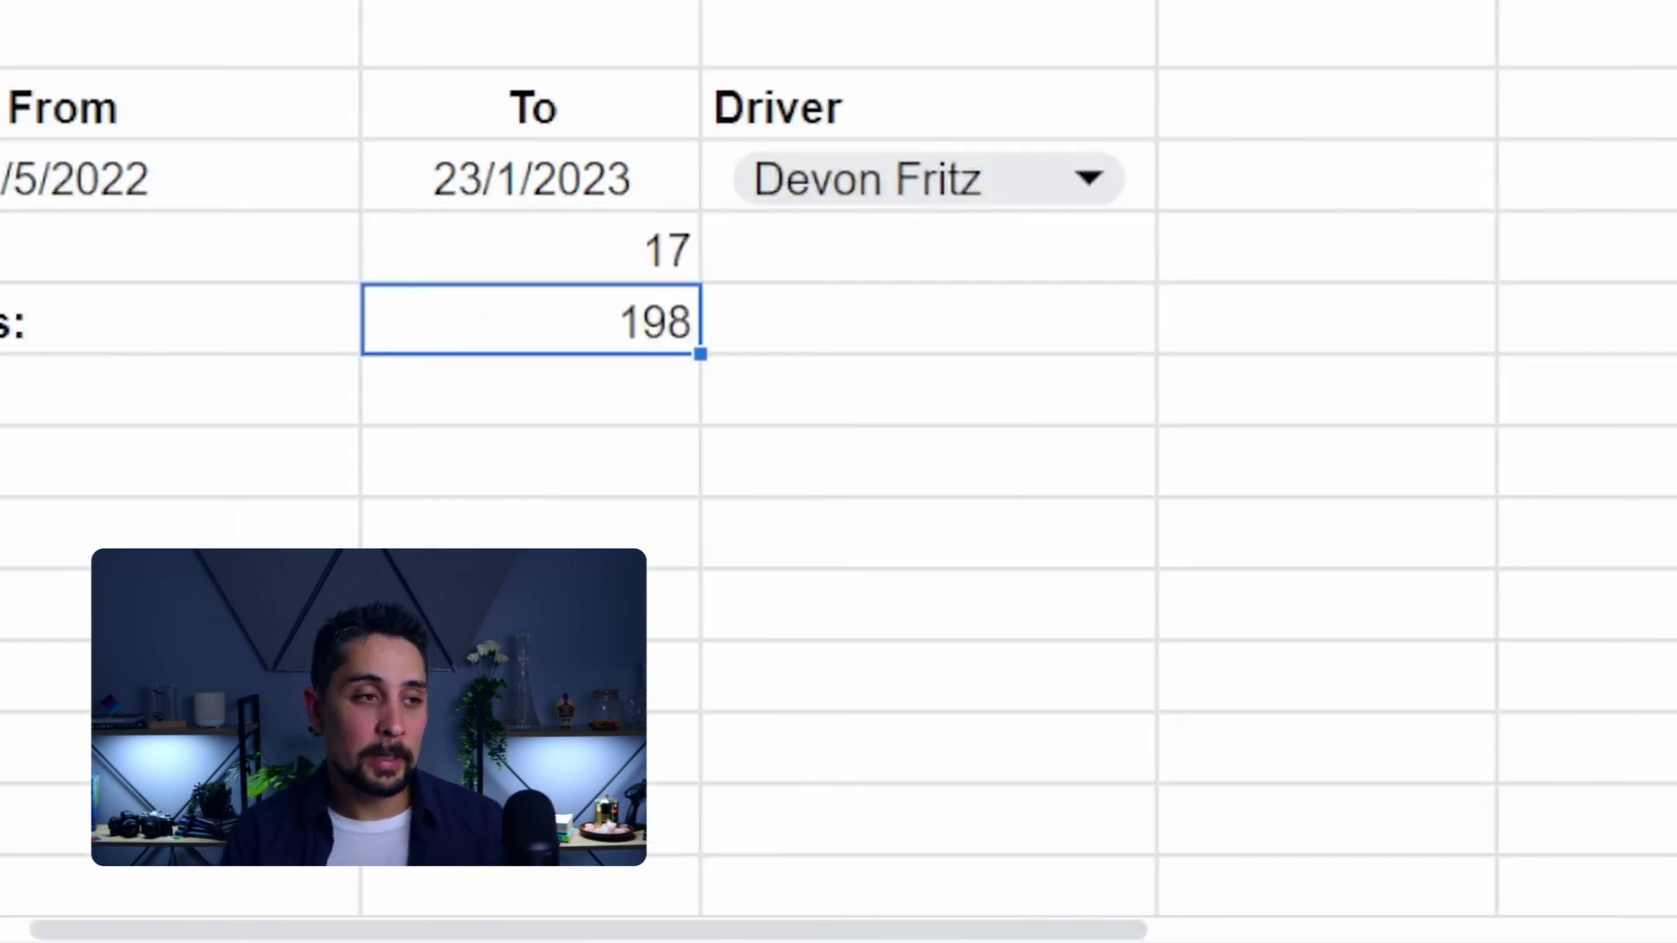
# - Replace the trailing asterisk with a question mark in K10's SUMIFS flavour criterion, making it "*Salt?"
pyautogui.press('F2')
pyautogui.press('Left')
pyautogui.press('Left')
pyautogui.press('BackSpace')
pyautogui.write('?')
# - Highlight the leading * and the trailing ? wildcards in K10's flavour criterion, and apply the edited formula
pyautogui.press('Left')
pyautogui.press('Left')
pyautogui.press('Left')
pyautogui.press('Left')
pyautogui.press('Left')
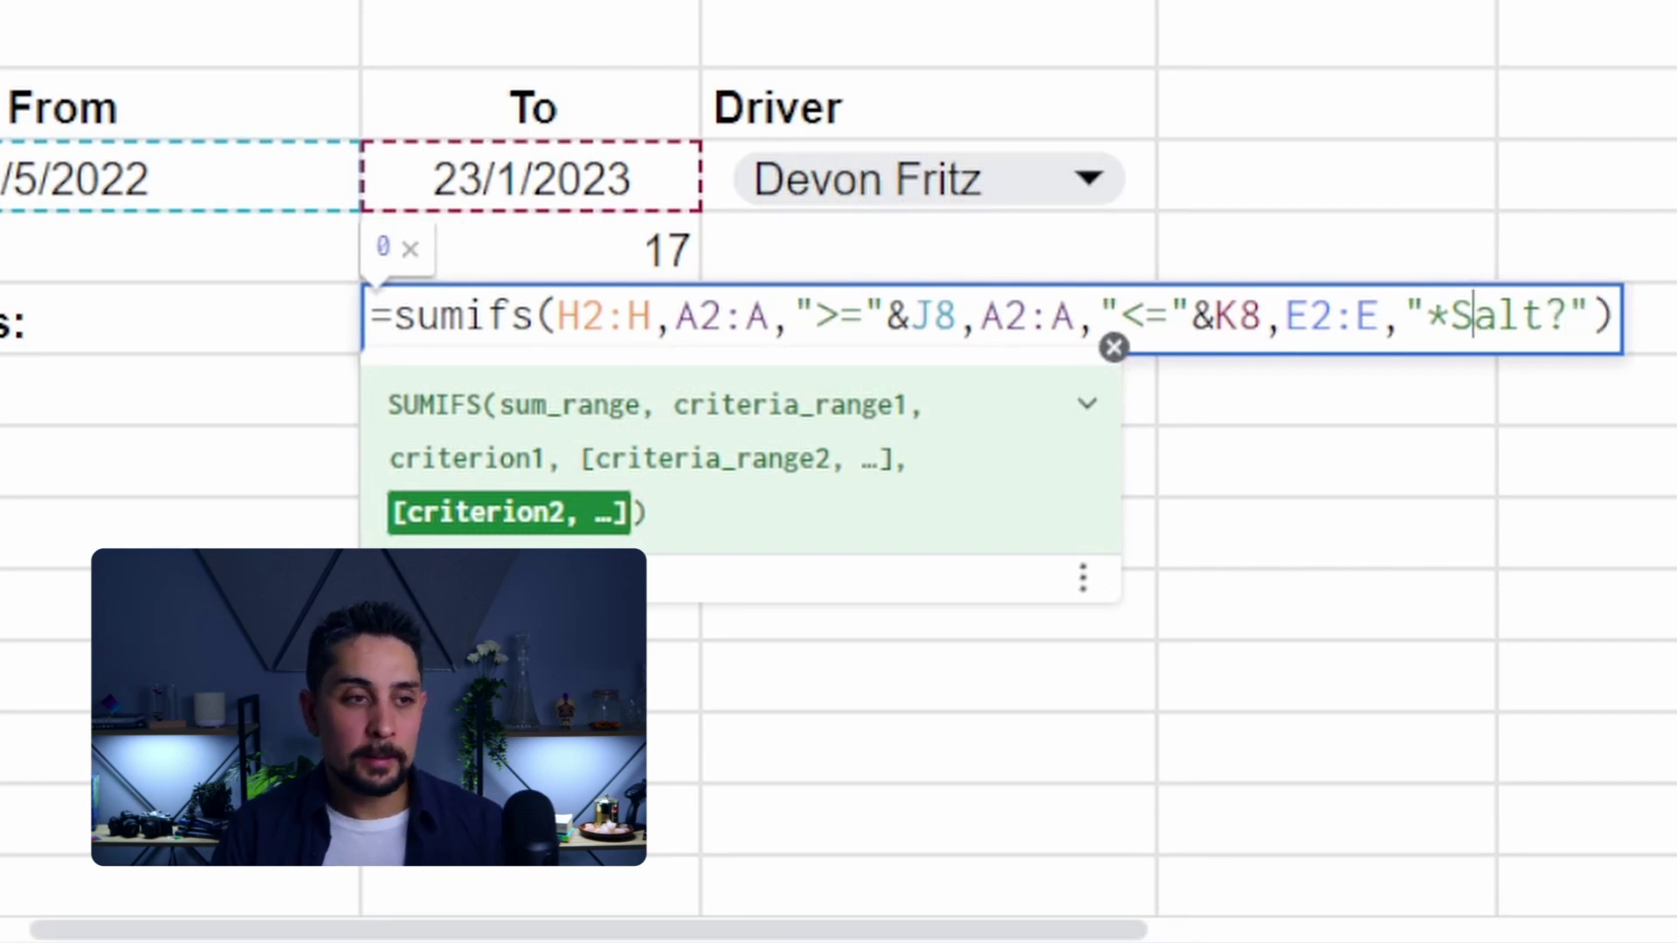
pyautogui.hotkey('shift', 'Left')
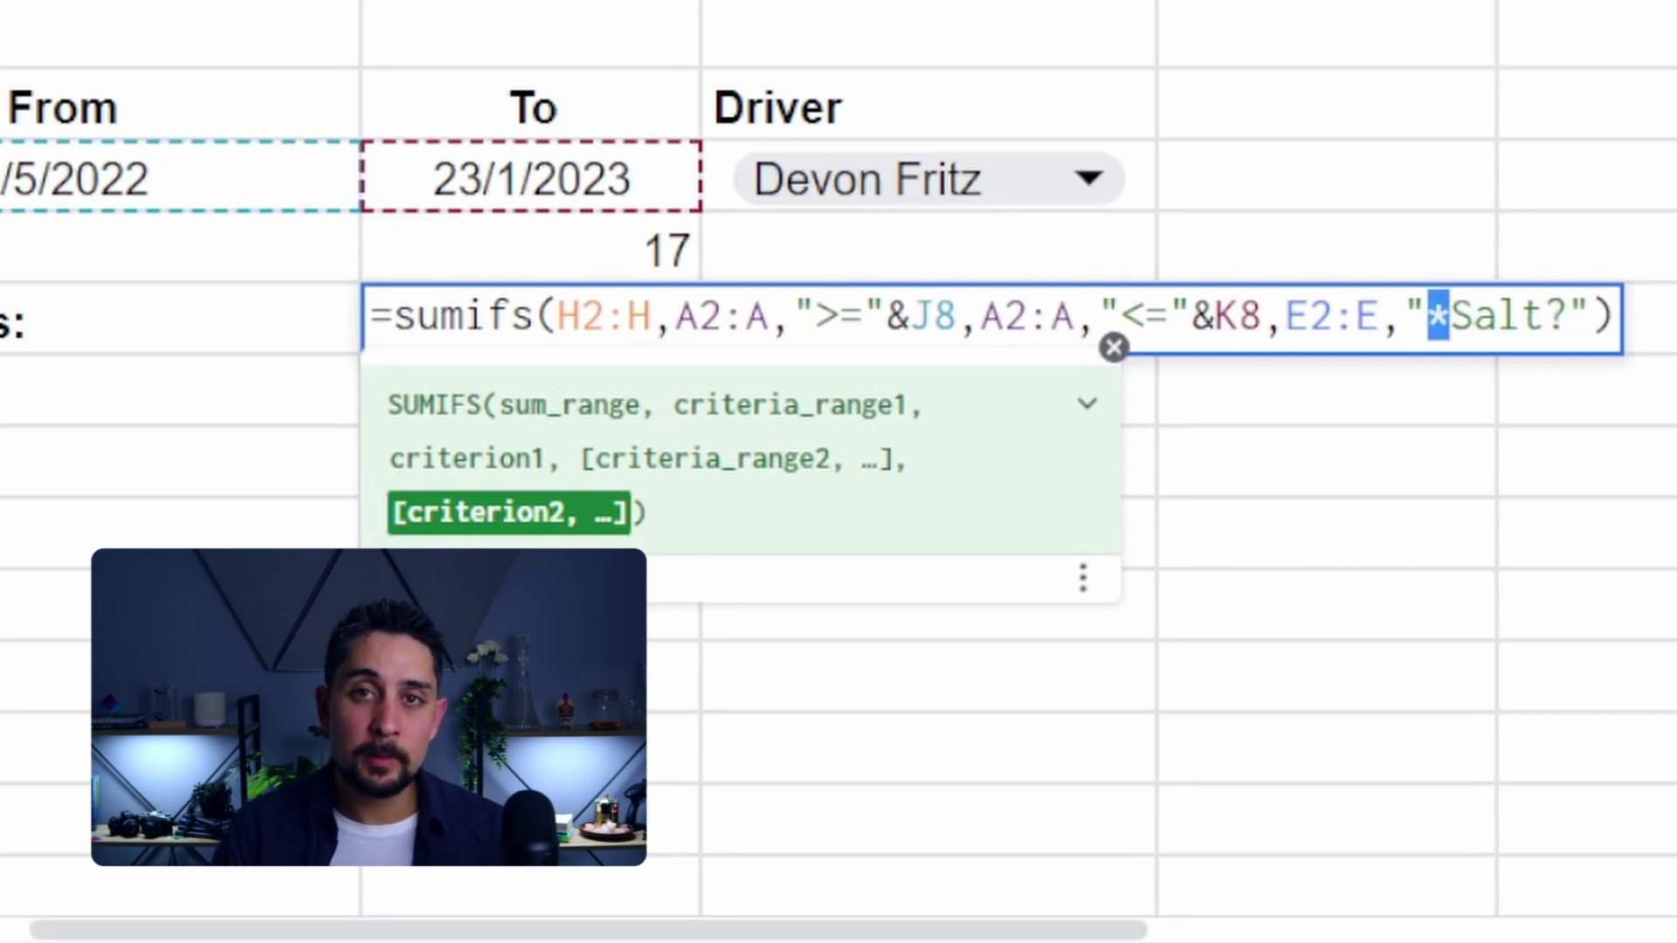
pyautogui.press('Right')
pyautogui.press('Right')
pyautogui.press('Right')
pyautogui.press('Right')
pyautogui.press('Right')
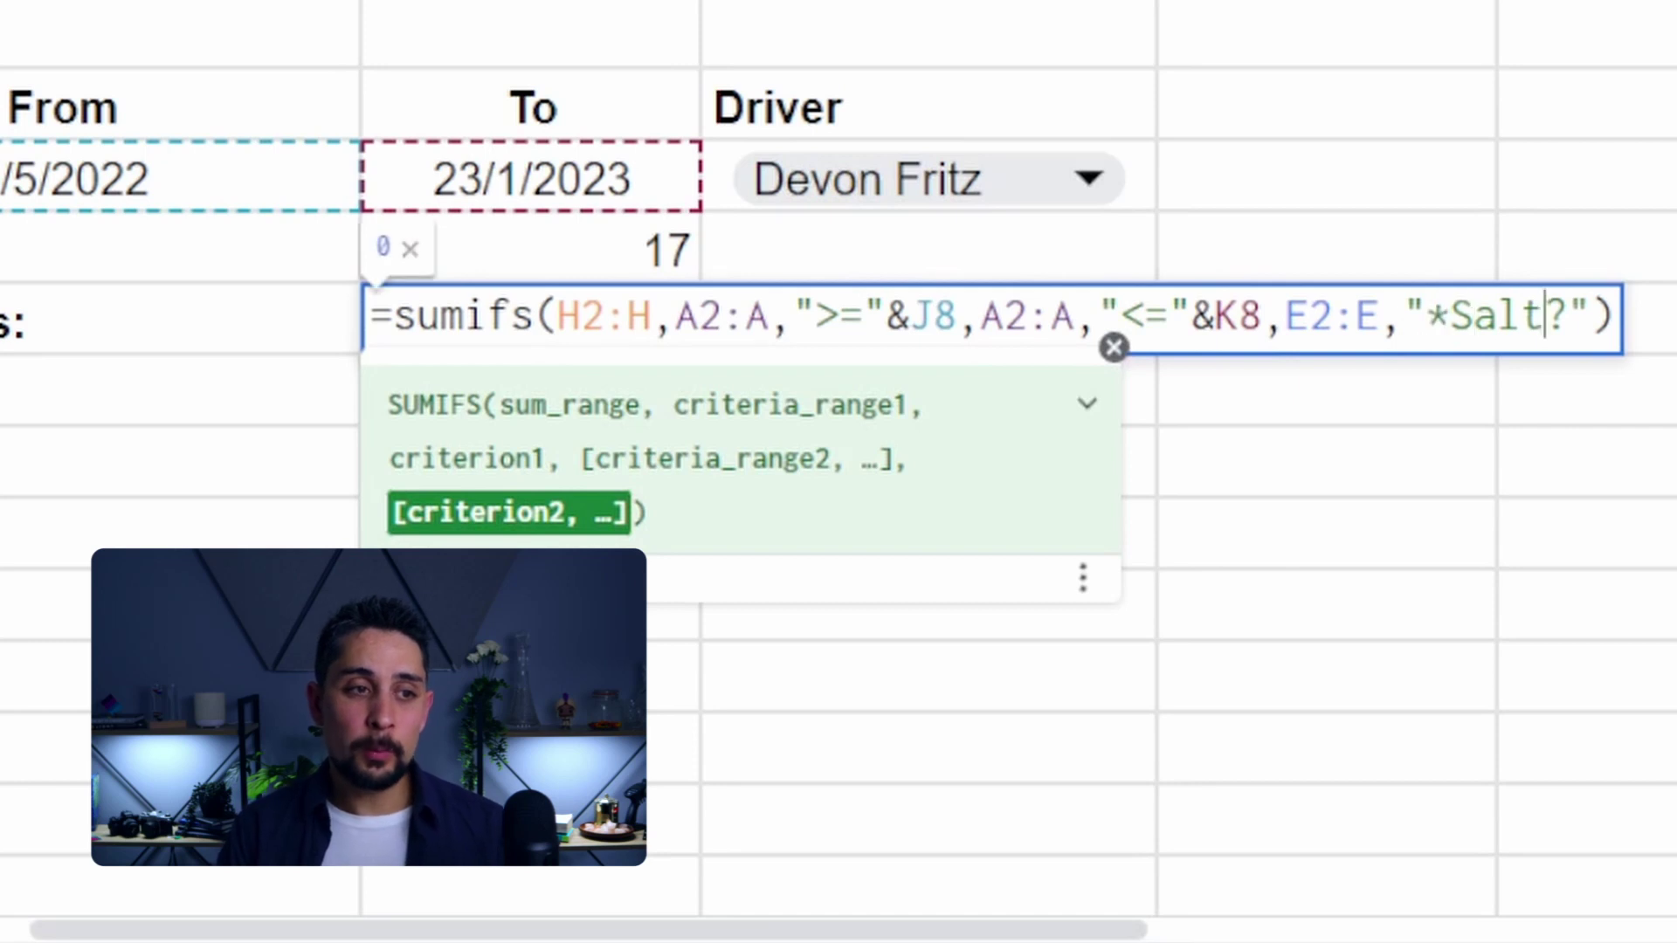
pyautogui.hotkey('shift', 'Right')
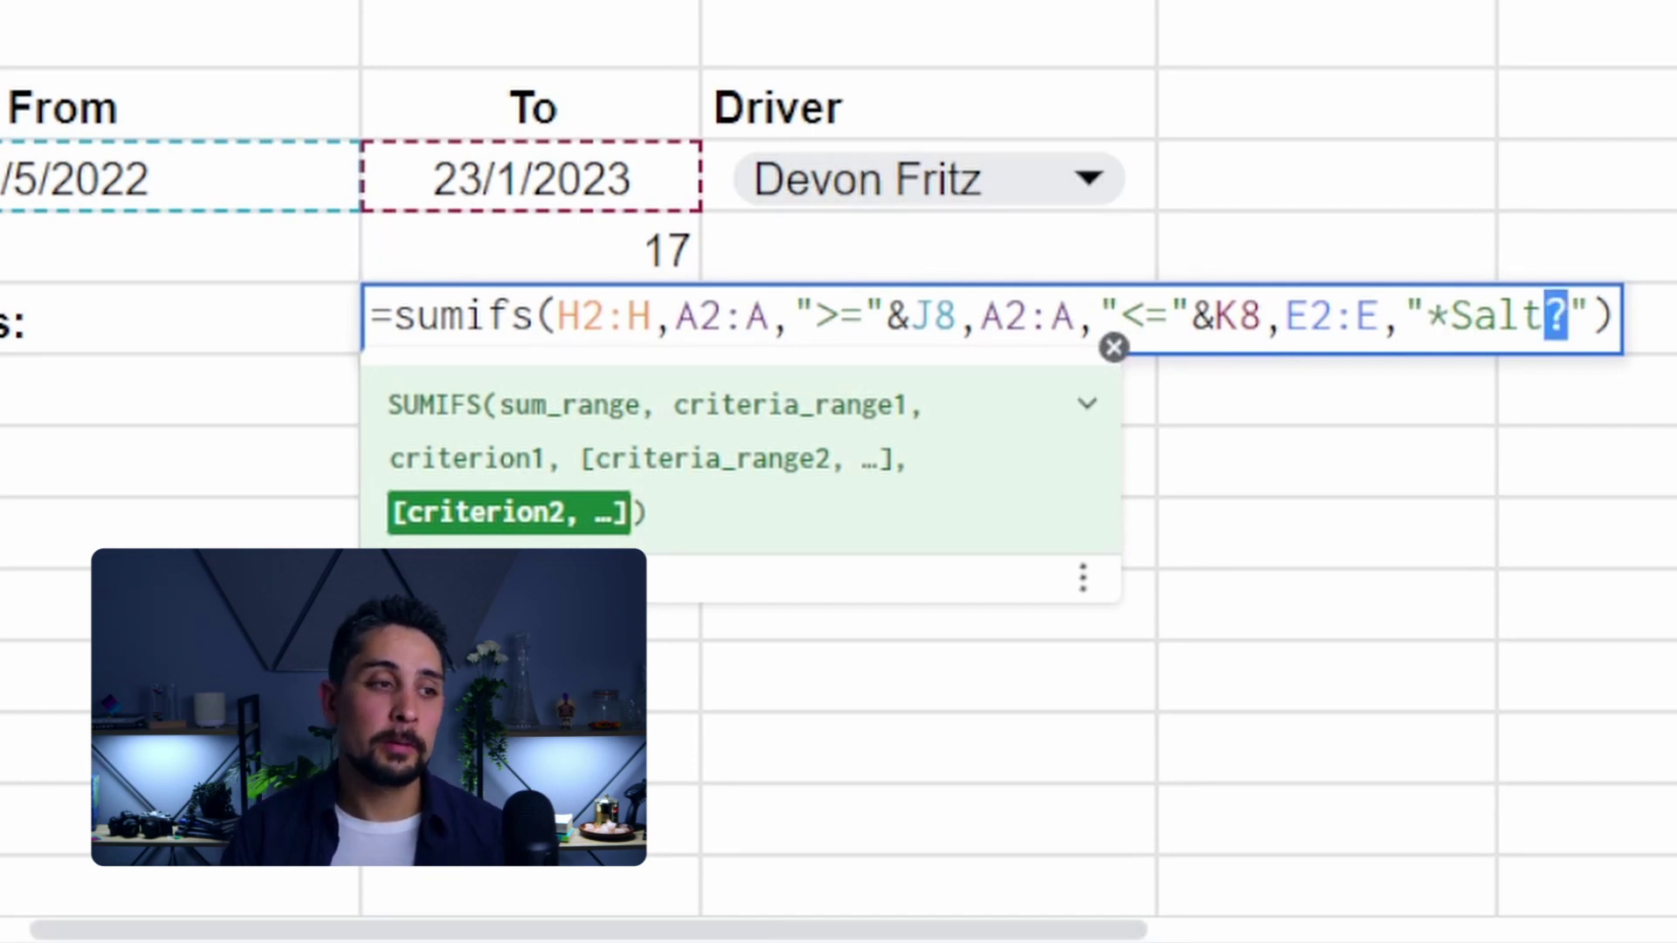
pyautogui.press('Return')
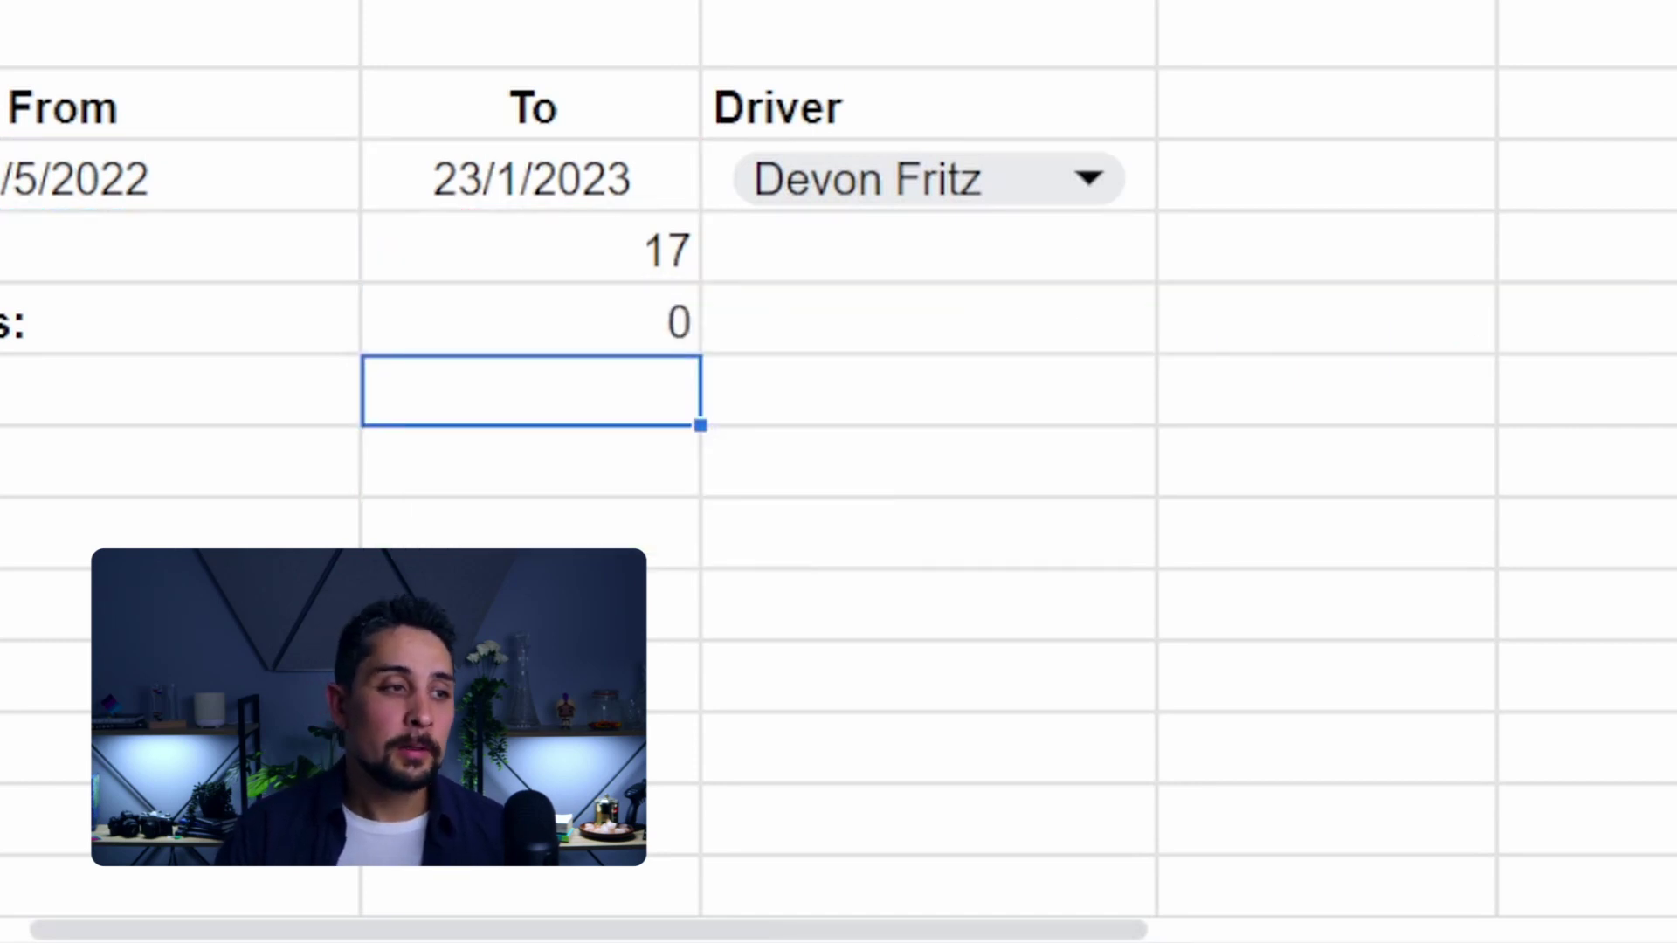
# - Replace the trailing asterisk with a question mark in K9's COUNTIFS flavour criterion, making it "*Salt?"
pyautogui.click(626, 246)
pyautogui.press('Return')
pyautogui.press('Left')
pyautogui.press('Left')
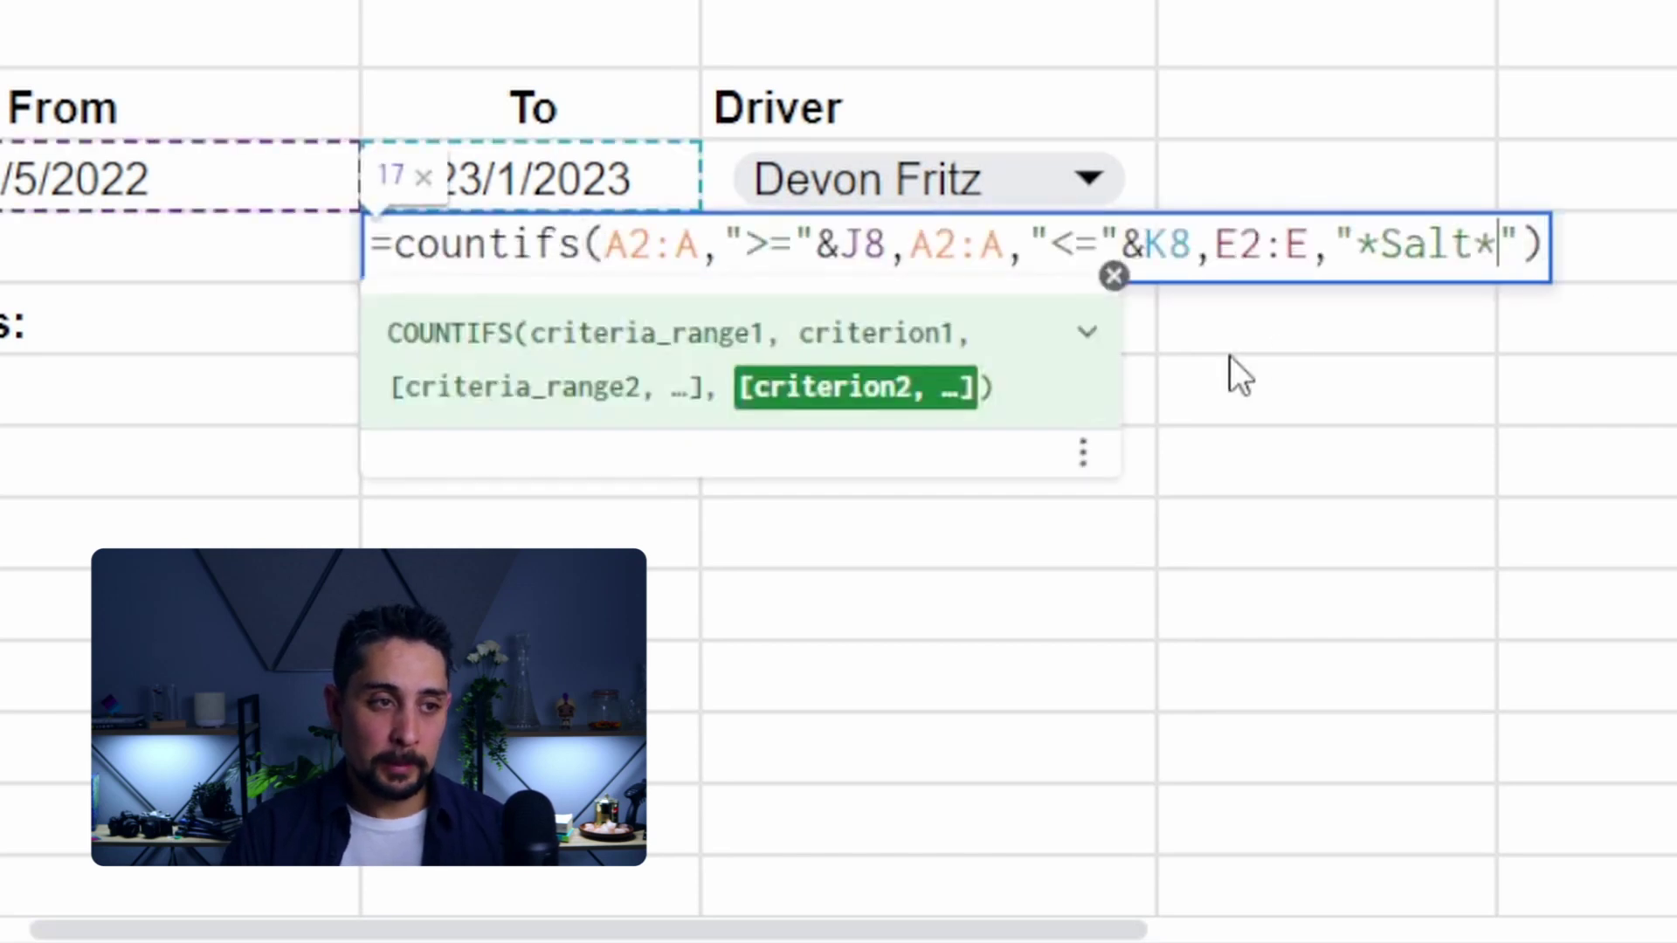
pyautogui.press('BackSpace')
pyautogui.write('?')
pyautogui.press('Return')
pyautogui.press('Up')
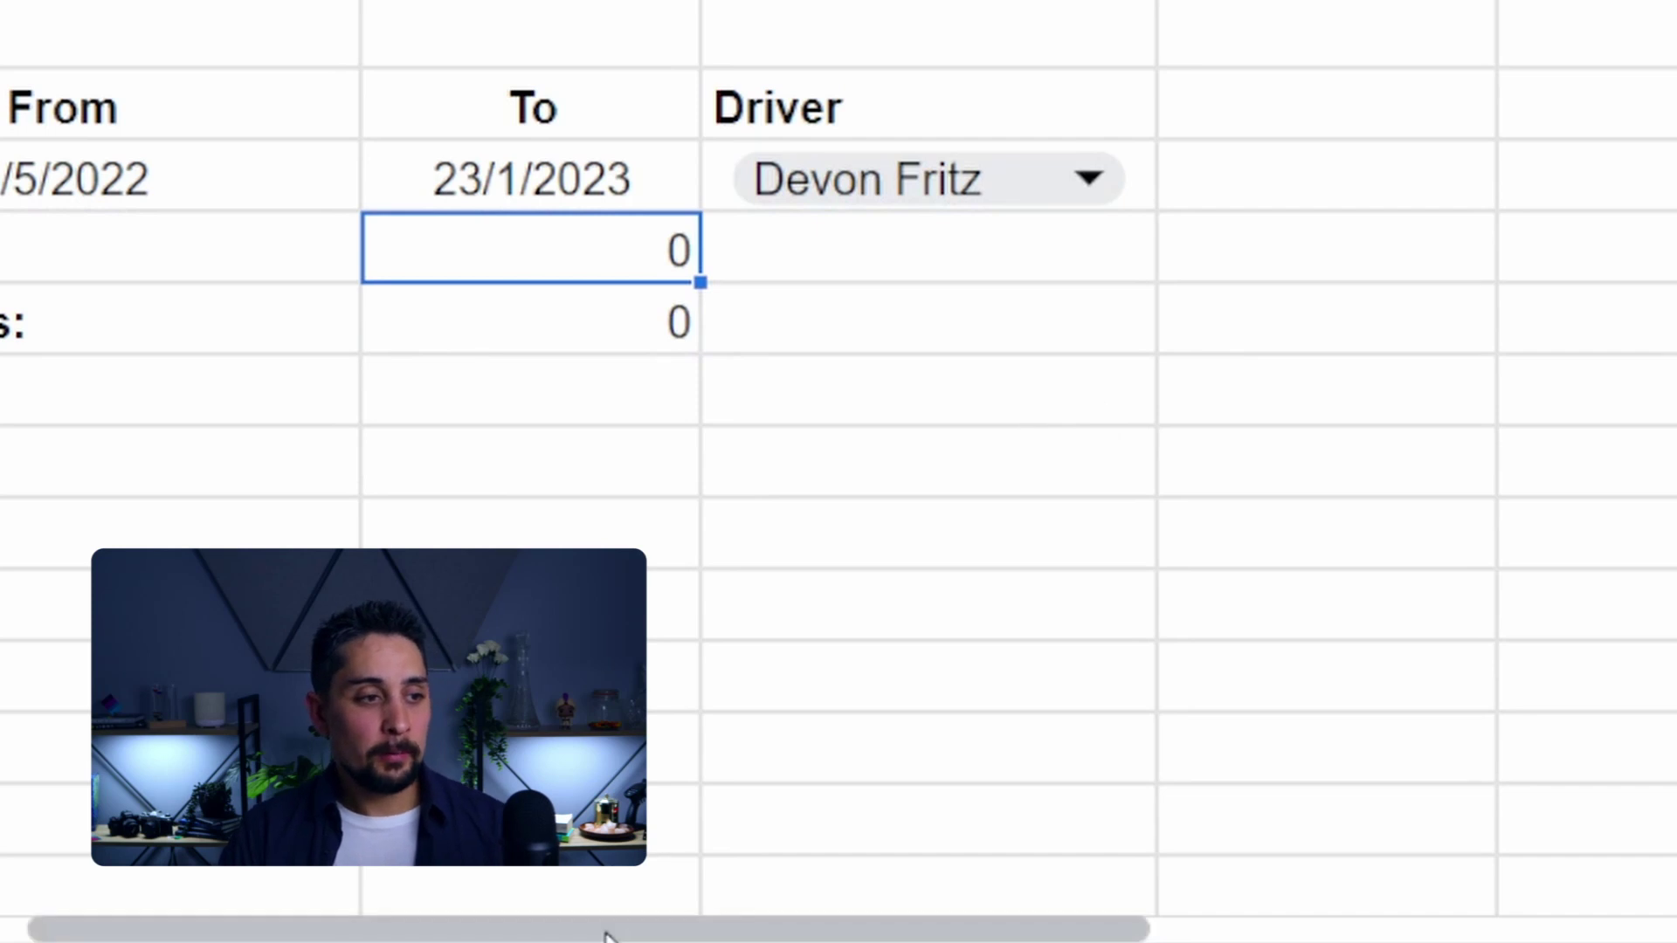
# - Change the flavour in column E to "Green tea Salty" for the Source A, Destination F entry with 40 bins
pyautogui.hscroll(-15, 607, 935)
pyautogui.scroll(-2, 123, 253)
pyautogui.hscroll(-15, 856, 340)
pyautogui.scroll(-8, 856, 341)
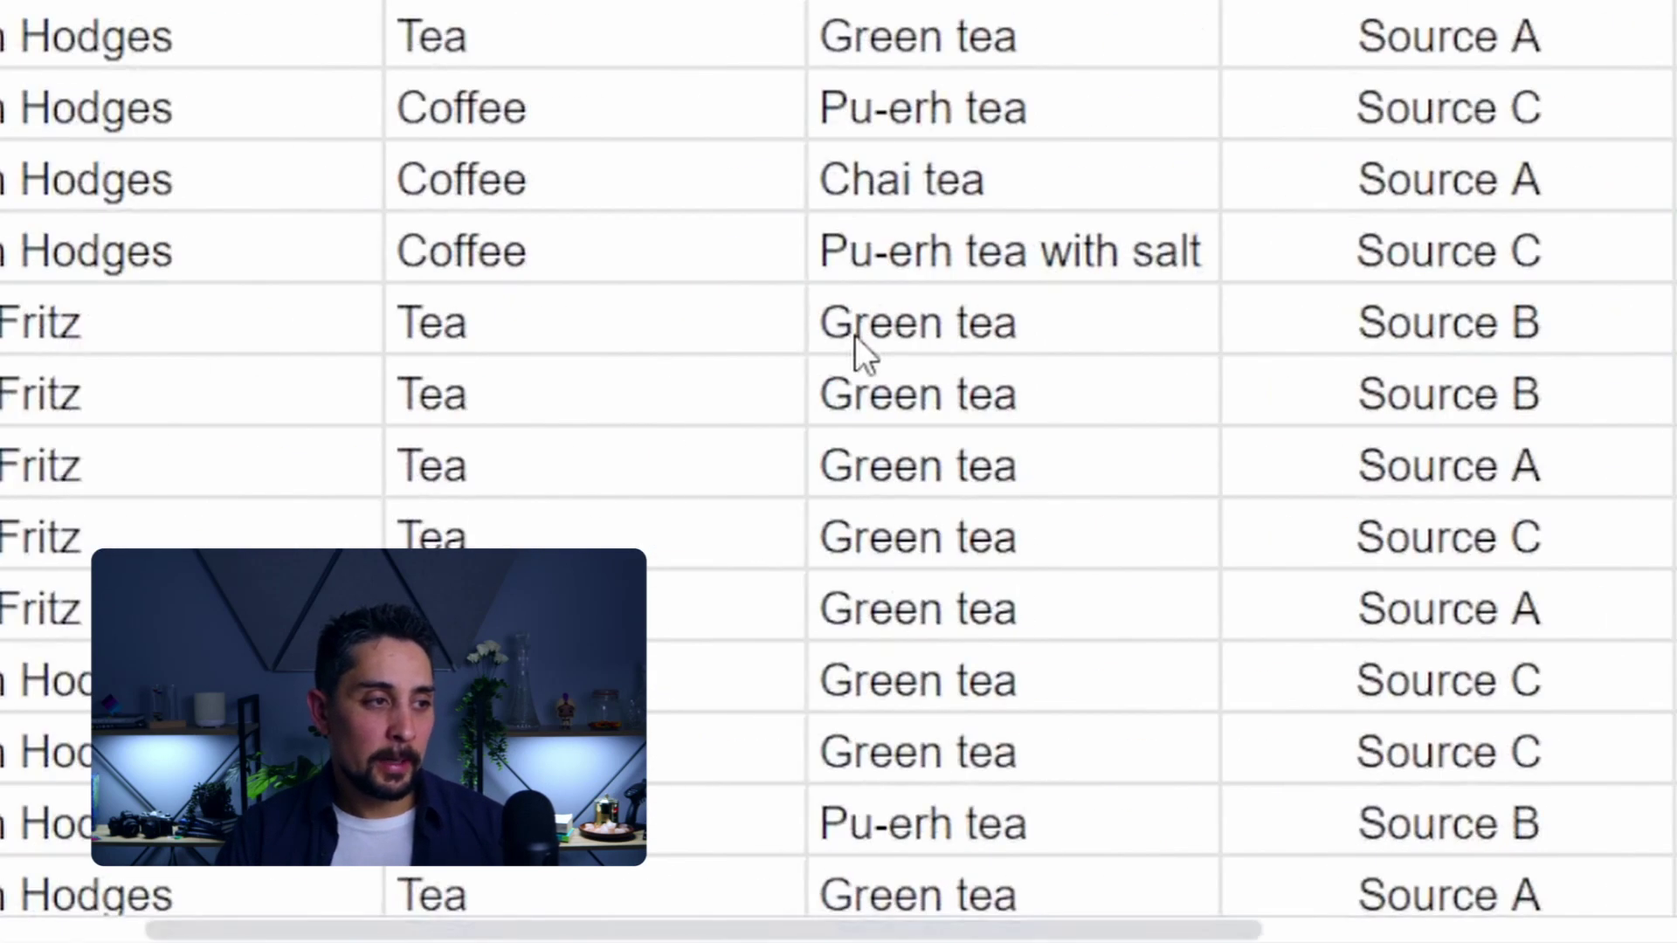
pyautogui.scroll(1, 926, 289)
pyautogui.click(961, 249)
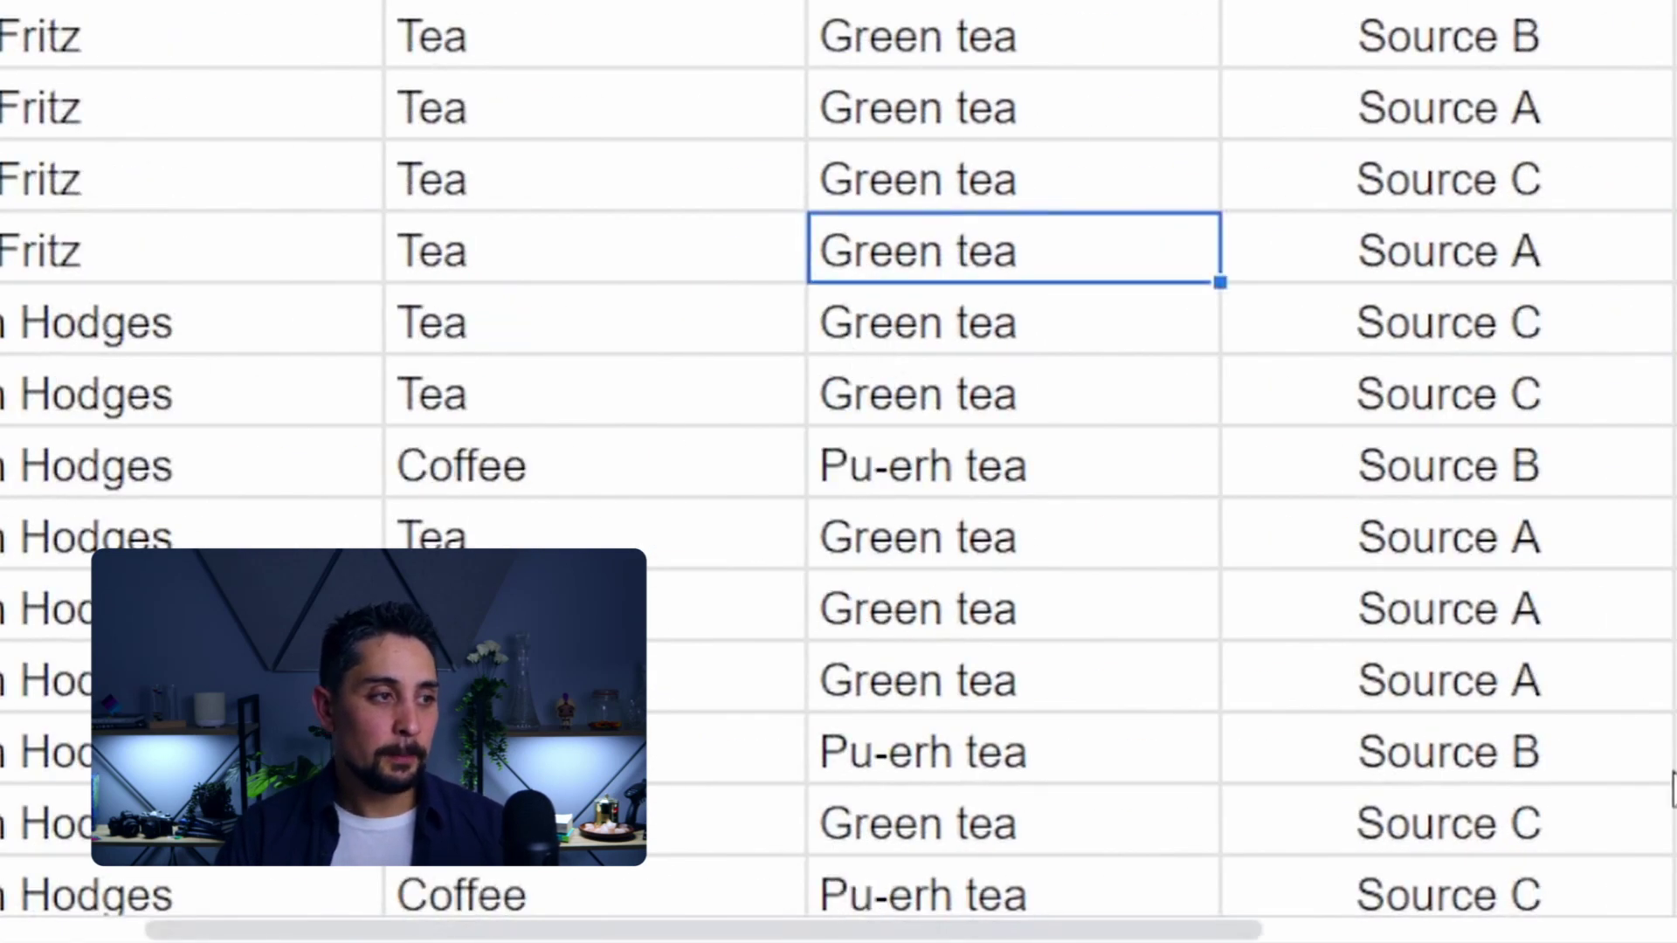
pyautogui.press('Return')
pyautogui.write('Salty')
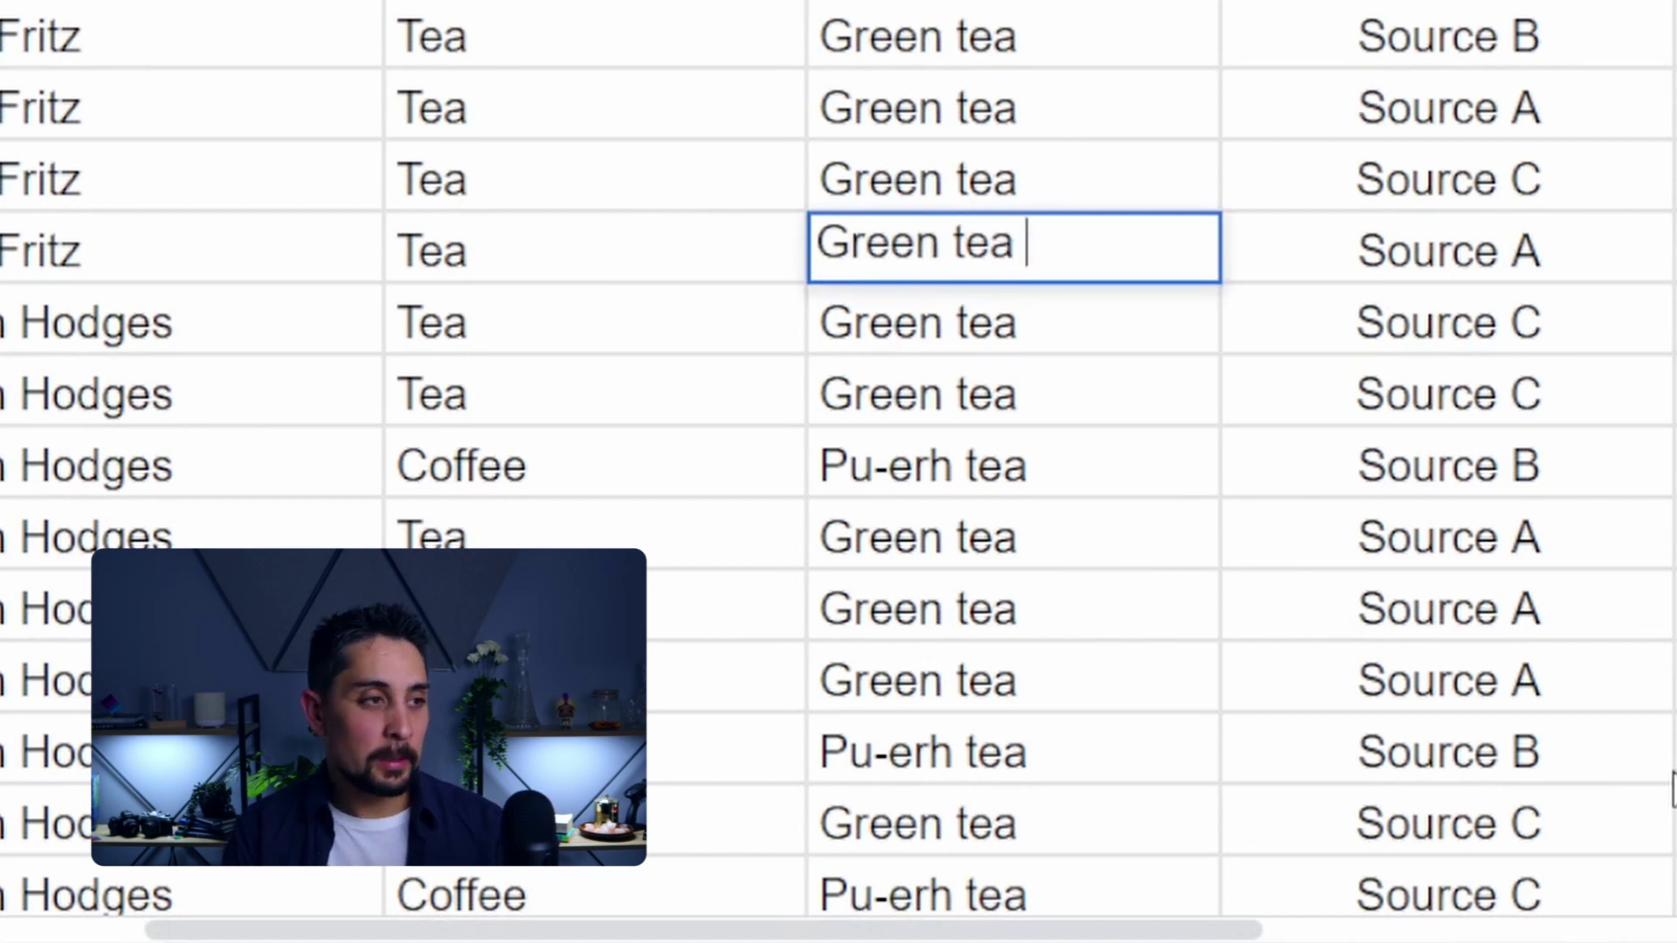
pyautogui.press('Return')
# - Return to the summary block and check the Entries and No. of Bins results in K9 and K10
pyautogui.hscroll(10, 827, 772)
pyautogui.press('Right')
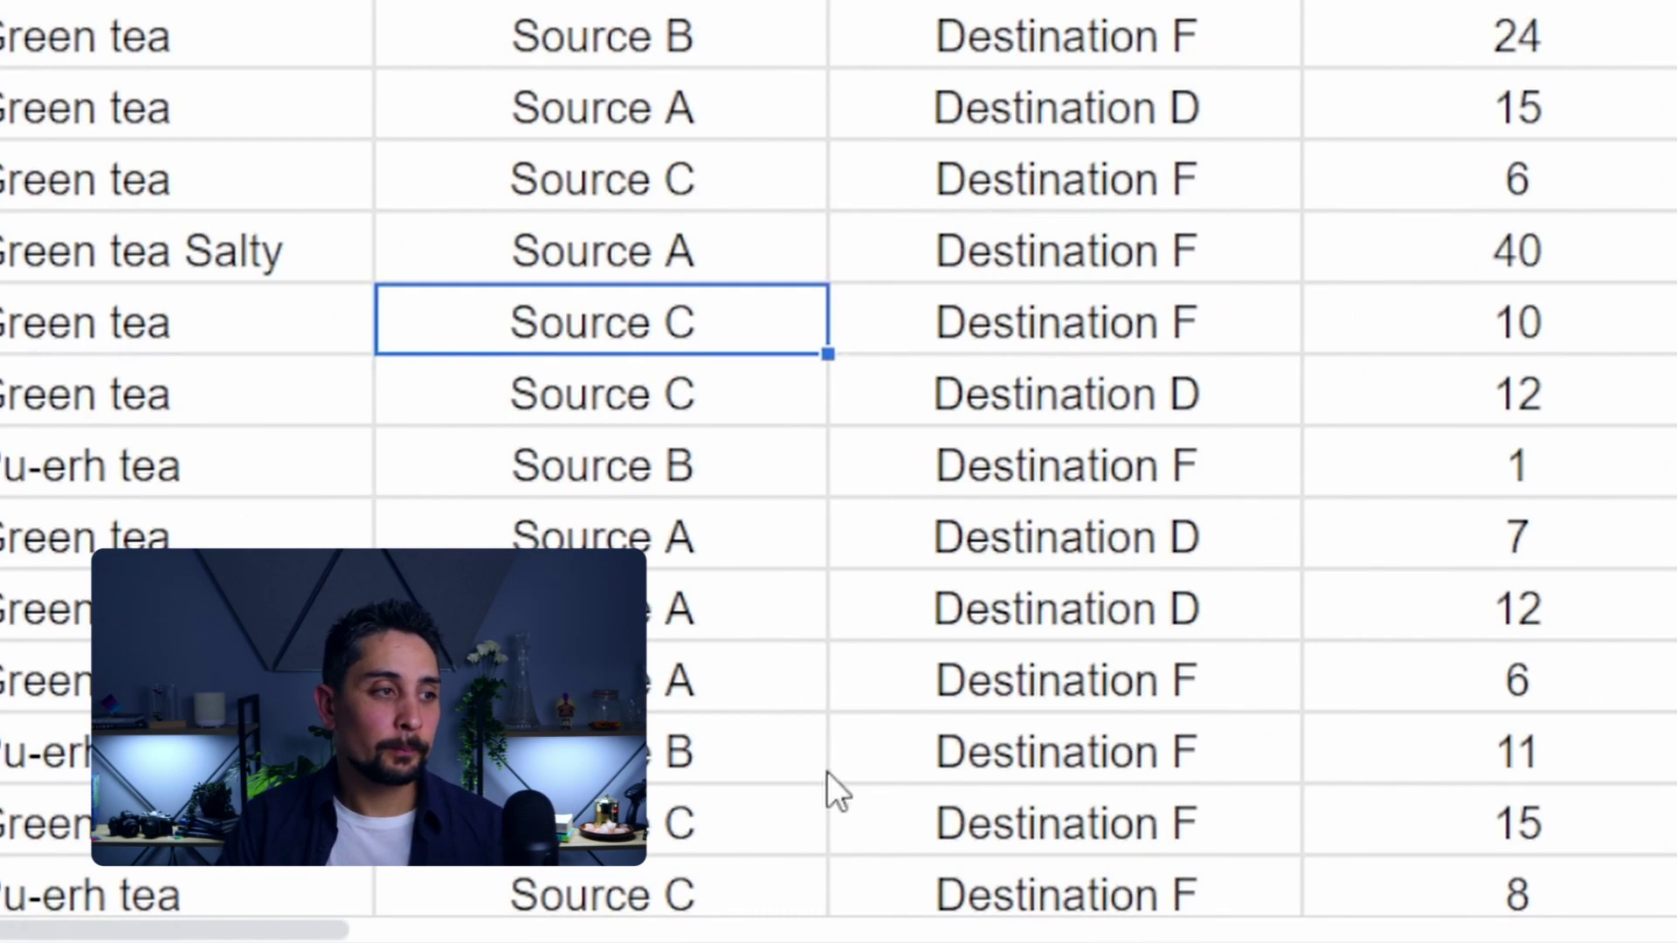
pyautogui.press('Up')
pyautogui.press('Right')
pyautogui.press('Right')
pyautogui.press('Right')
pyautogui.press('Right')
pyautogui.press('Right')
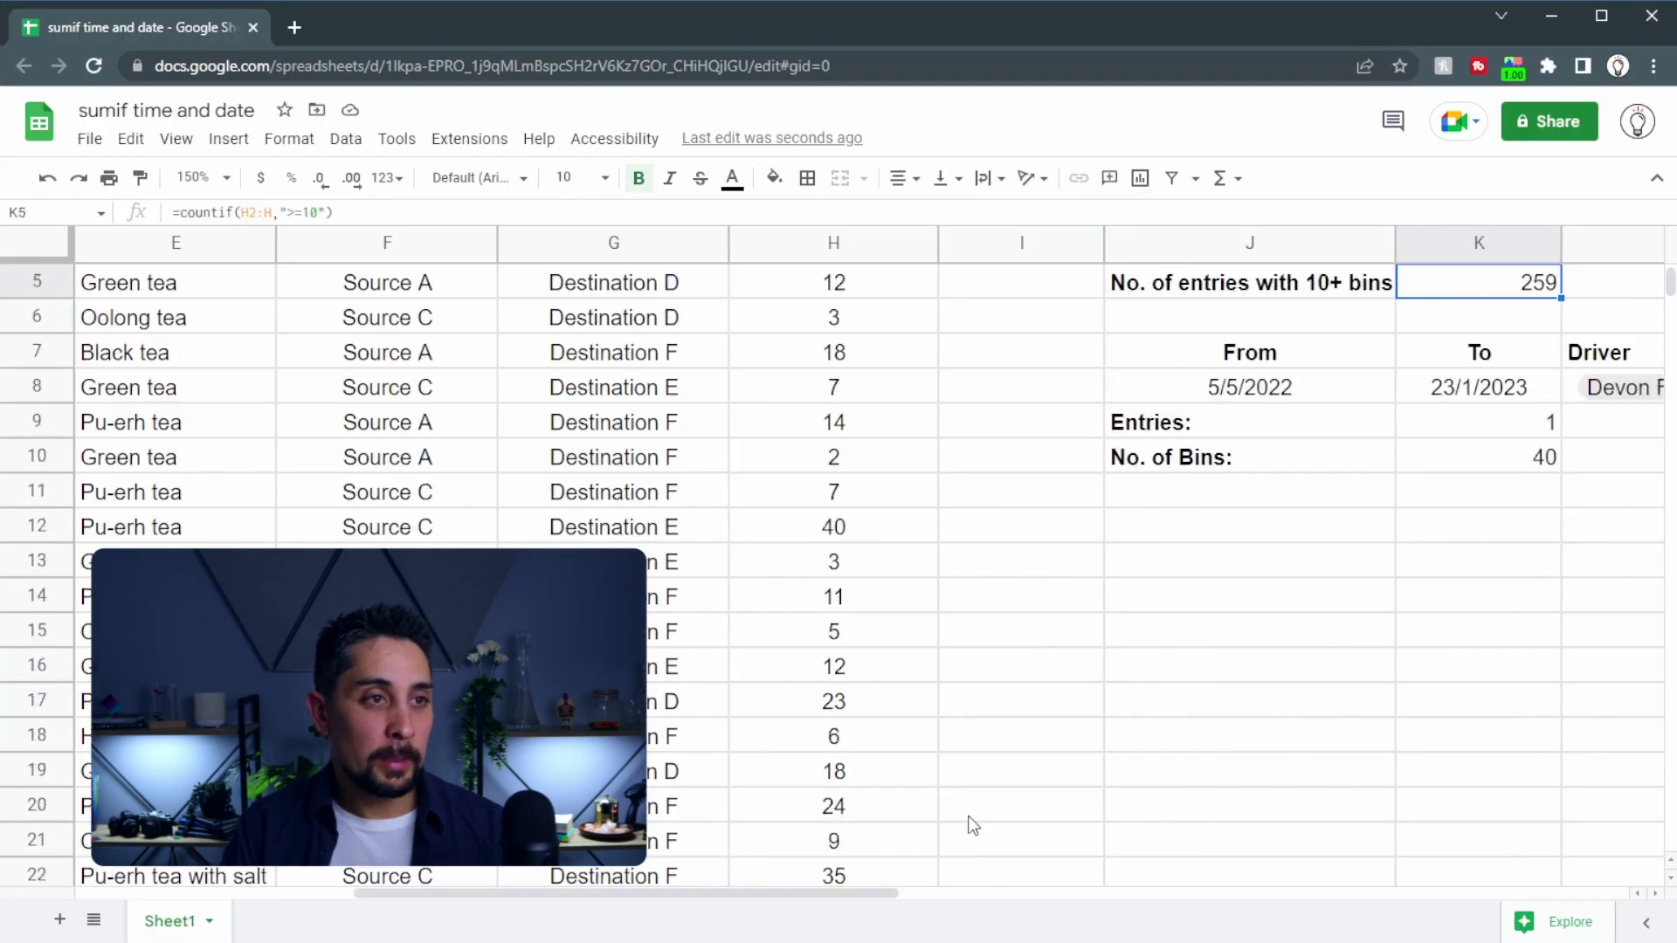
pyautogui.press('Up')
pyautogui.press('Down')
pyautogui.press('Down')
pyautogui.press('Down')
pyautogui.press('Down')
pyautogui.press('Down')
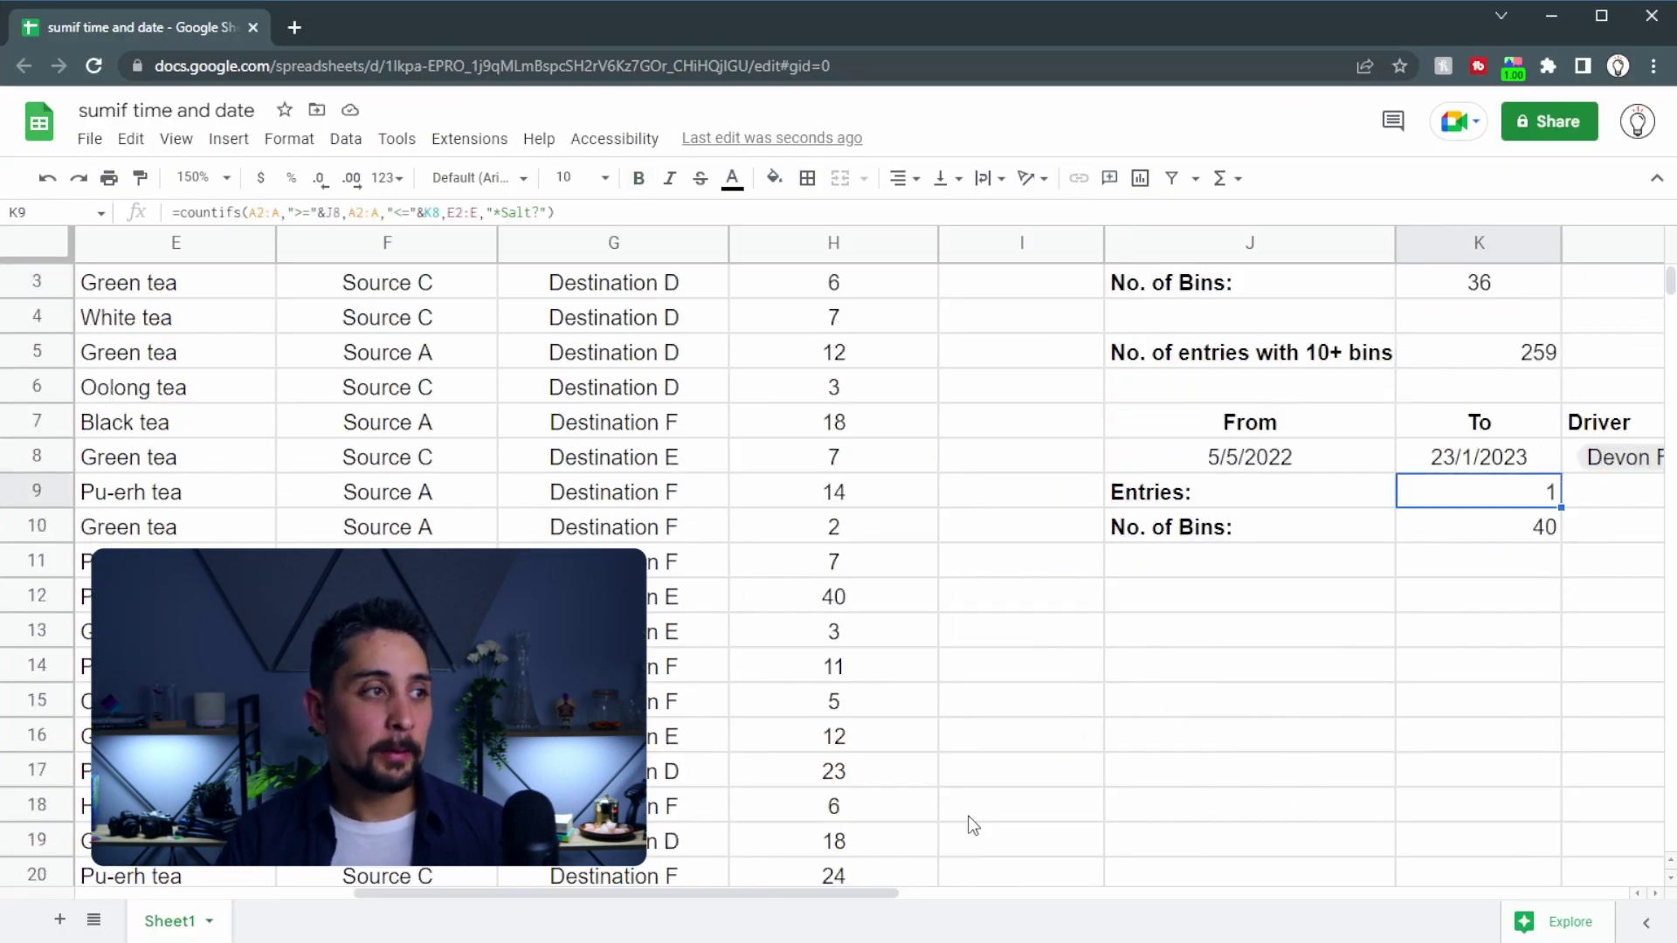
pyautogui.hscroll(5, 1169, 626)
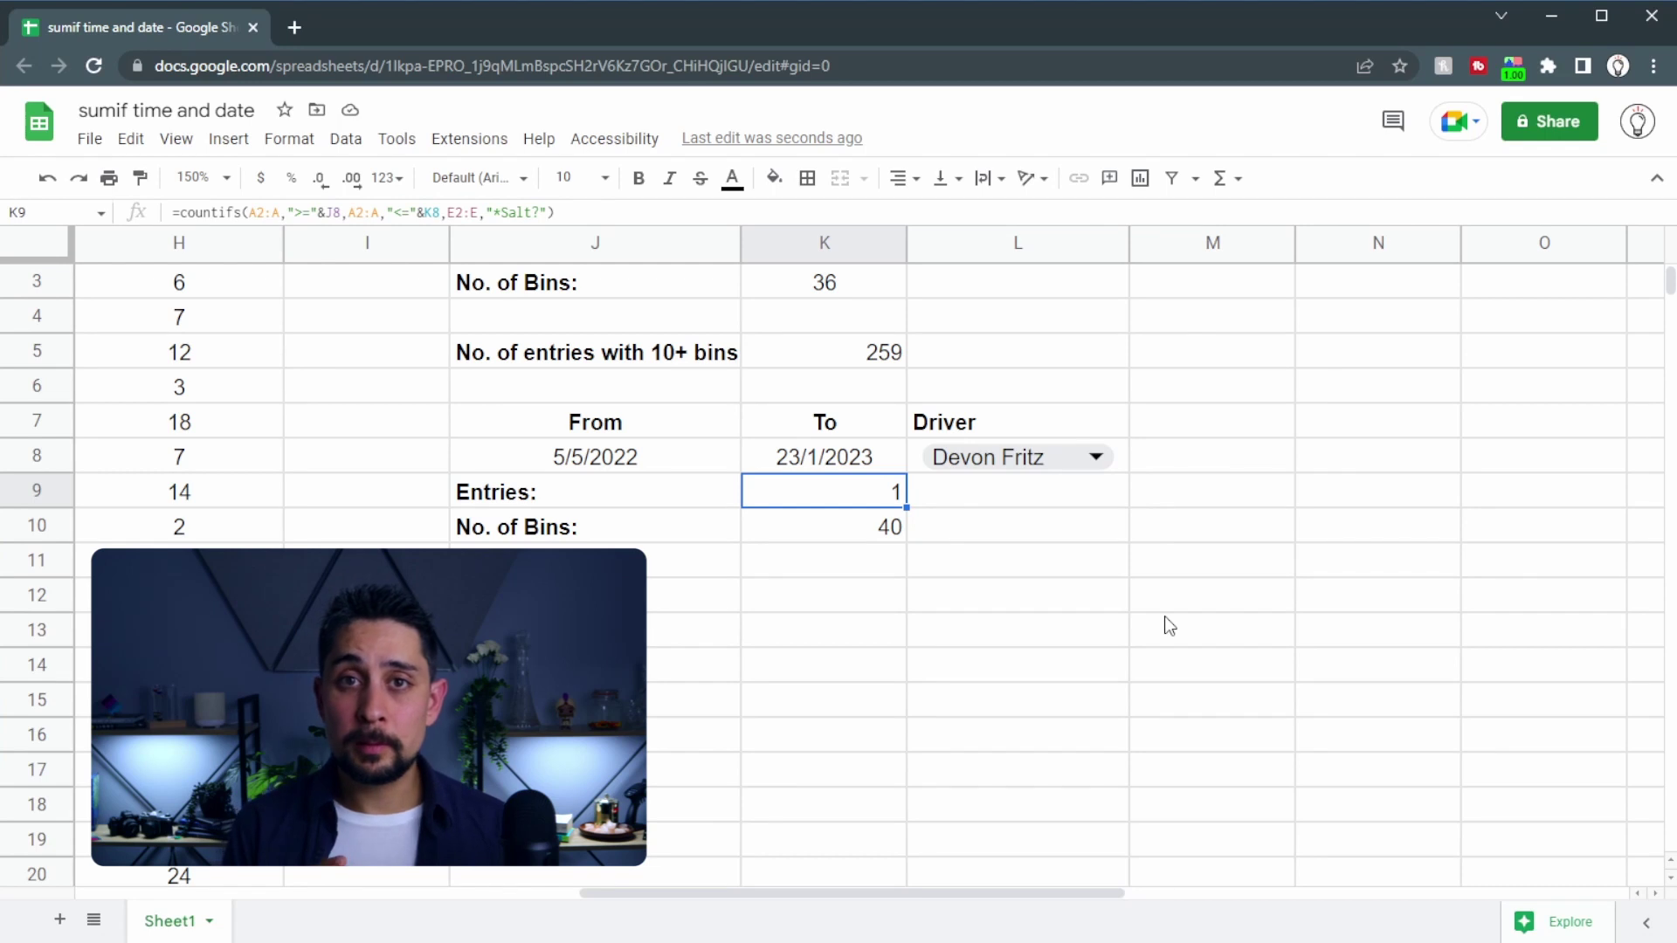
# - Set the To date in K8 to 25/1/2023 and select the Entries formula in K9
pyautogui.doubleClick(839, 465)
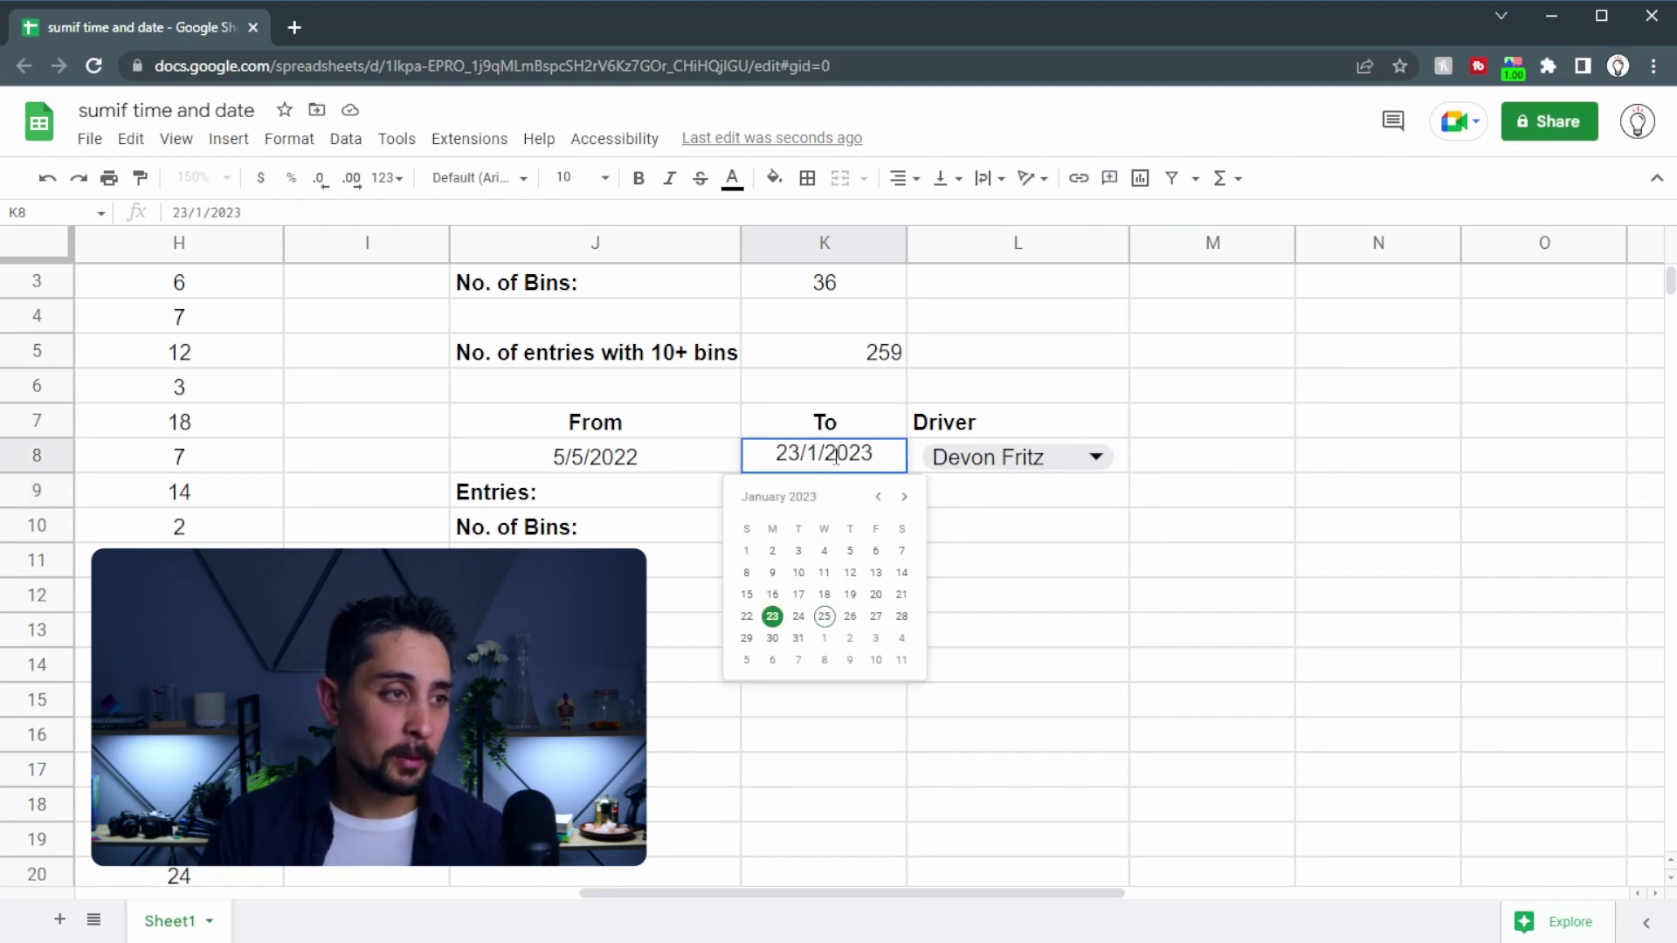
pyautogui.click(829, 637)
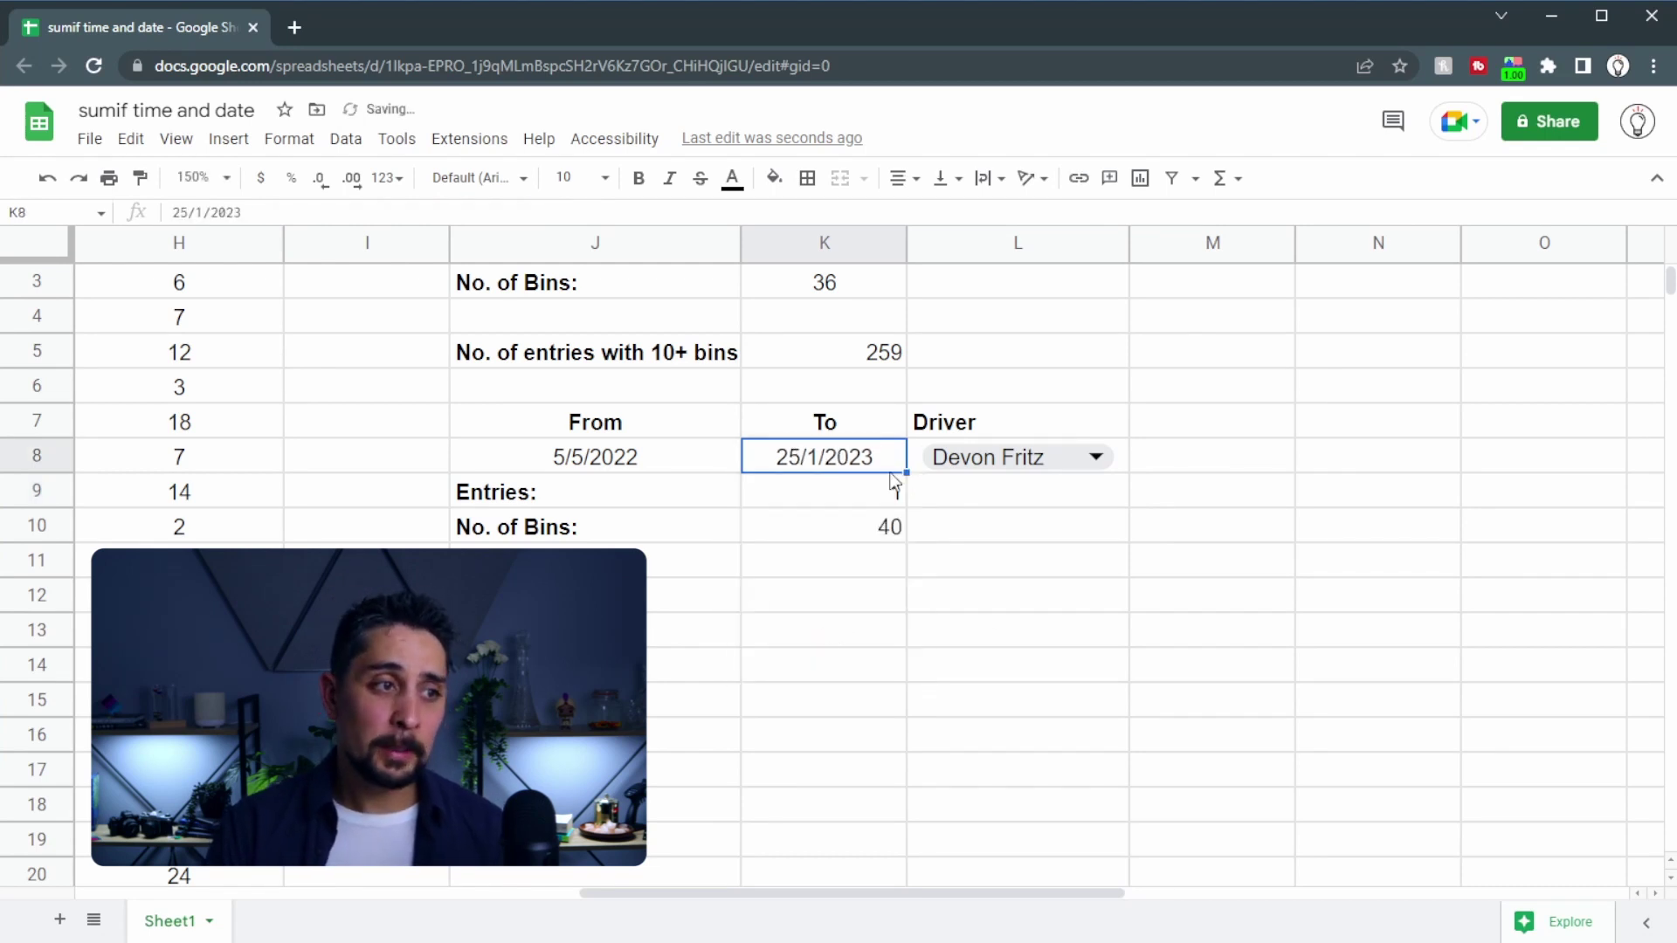
pyautogui.click(873, 500)
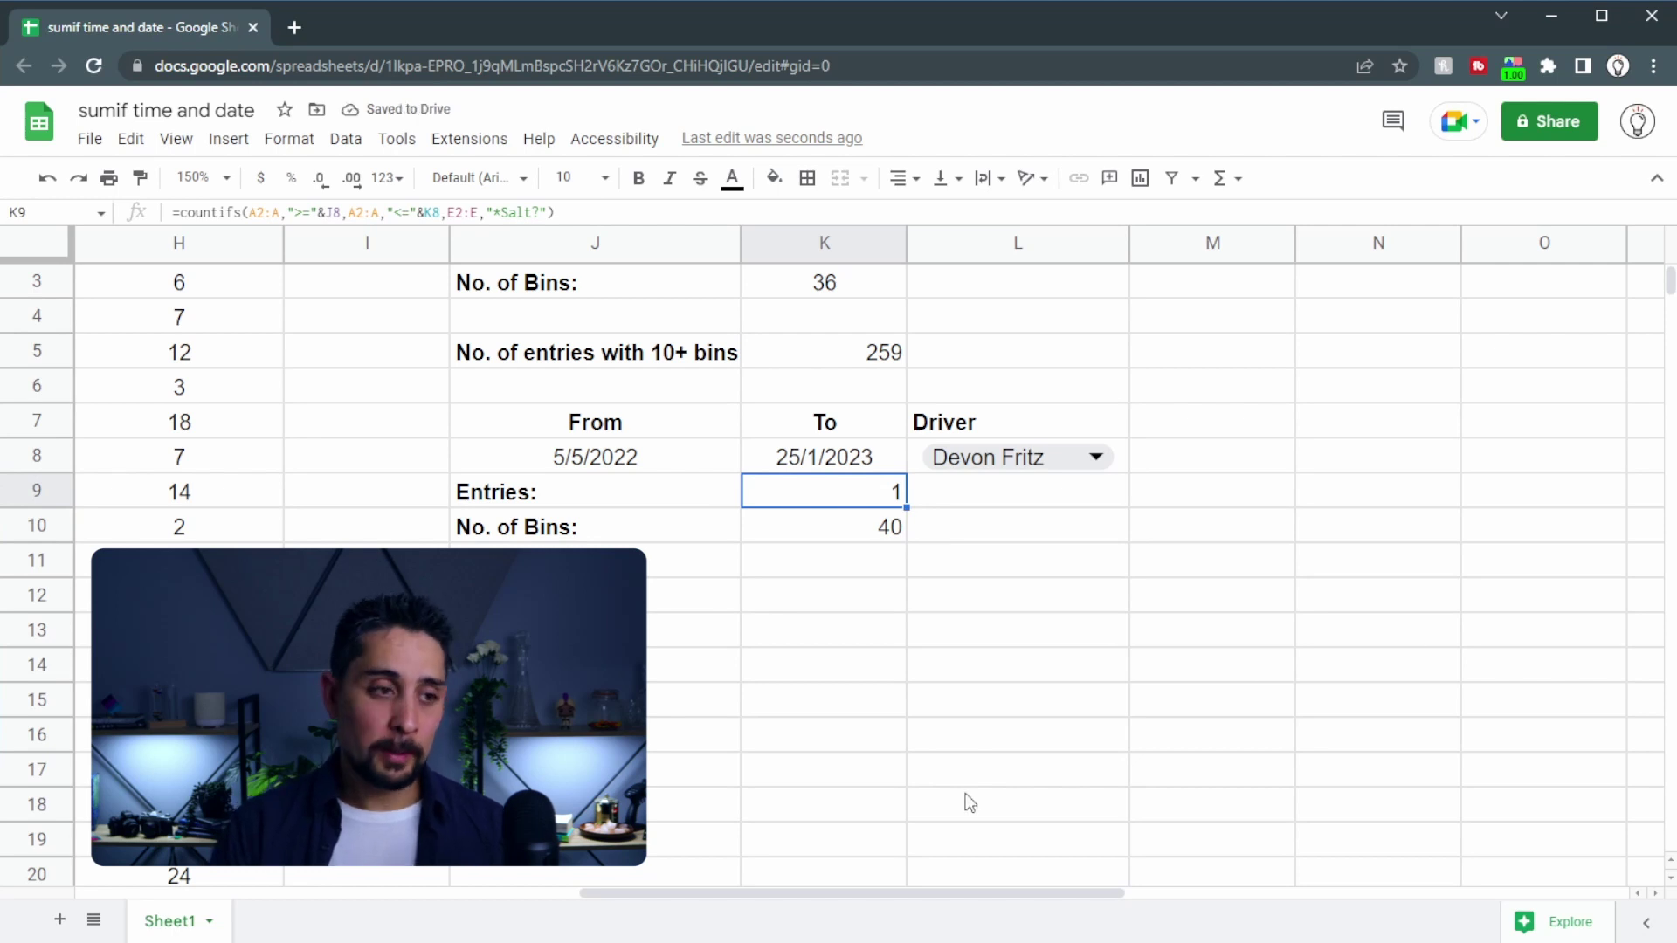
# - Select the flavour entries ending in a literal asterisk, E13 and E16, together
pyautogui.moveTo(969, 896); pyautogui.dragTo(406, 904)
pyautogui.click(969, 636)
pyautogui.keyDown('ctrl'); pyautogui.click(956, 738); pyautogui.keyUp('ctrl')
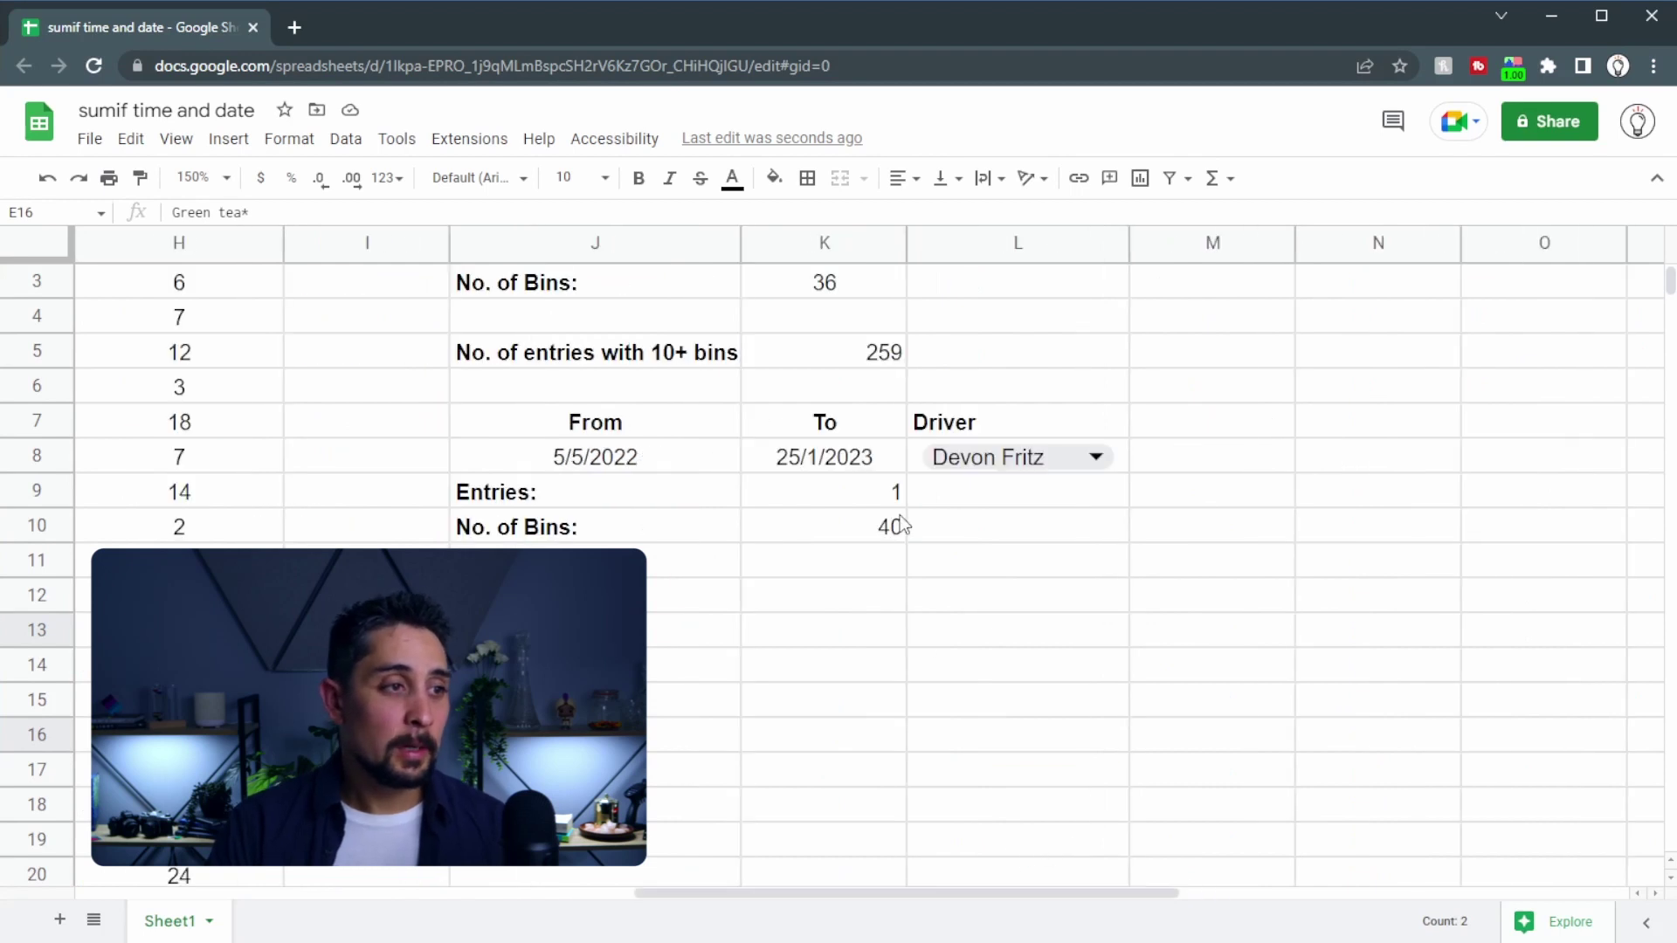
# - Replace the flavour criterion in K9's COUNTIFS formula with "*~*" to match text ending in a literal asterisk
pyautogui.press('Return')
pyautogui.press('Left')
pyautogui.press('Left')
pyautogui.hotkey('shift', 'Left')
pyautogui.hotkey('shift', 'Left')
pyautogui.hotkey('shift', 'Left')
pyautogui.hotkey('shift', 'Left')
pyautogui.hotkey('shift', 'Left')
pyautogui.press('BackSpace')
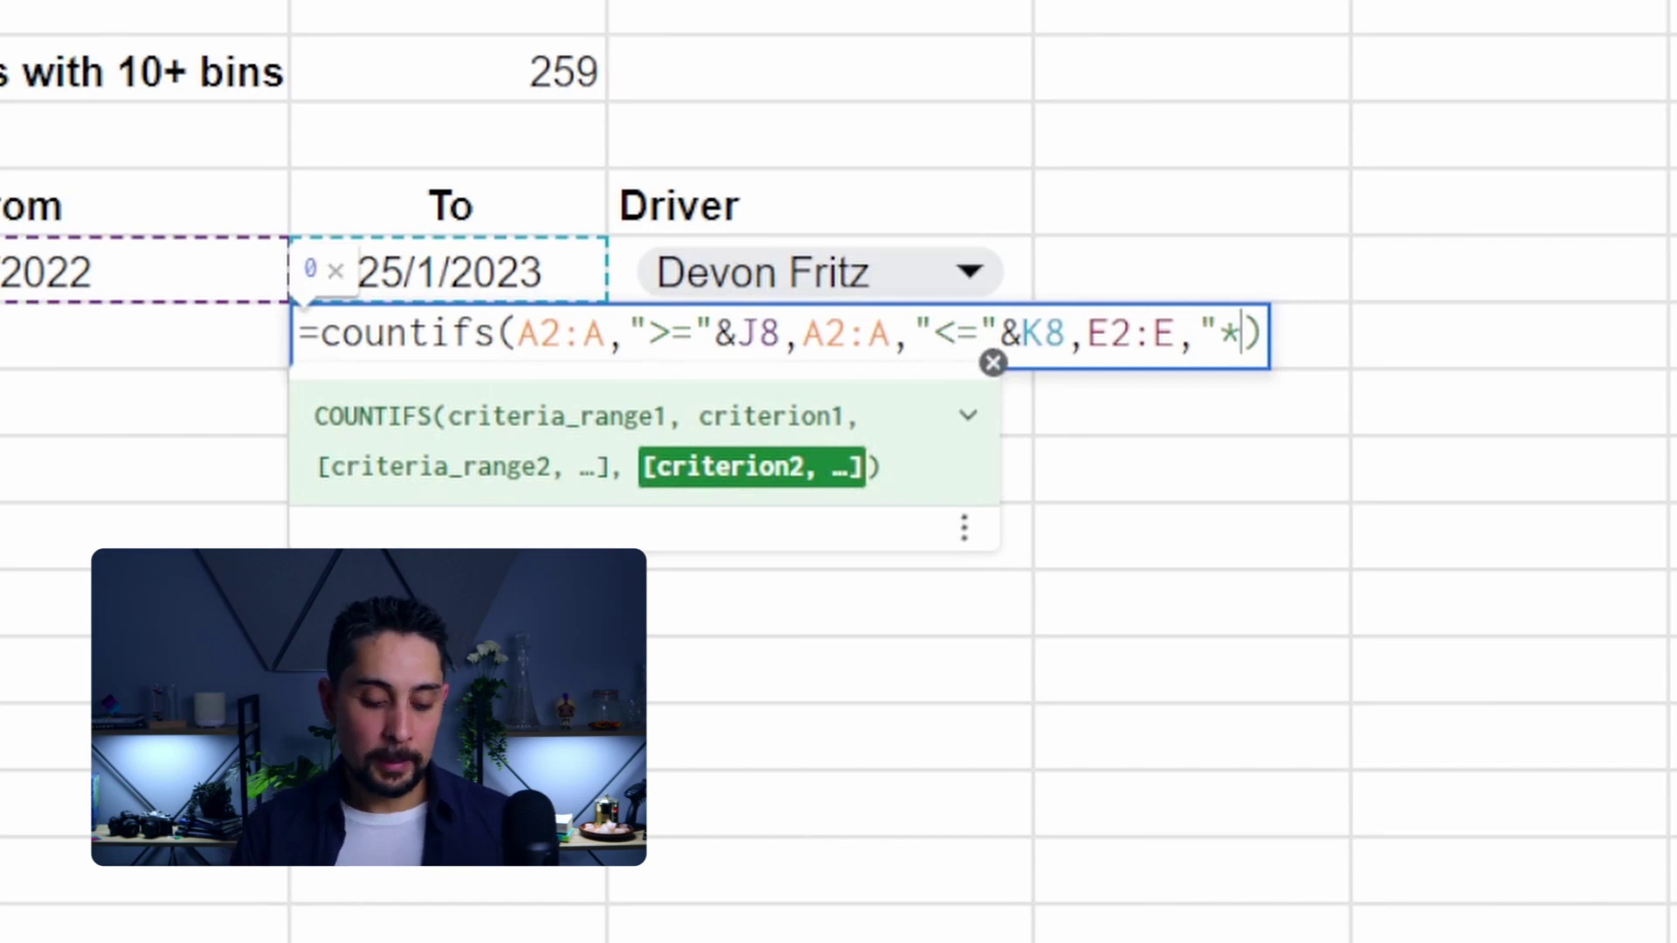
pyautogui.write('~*"')
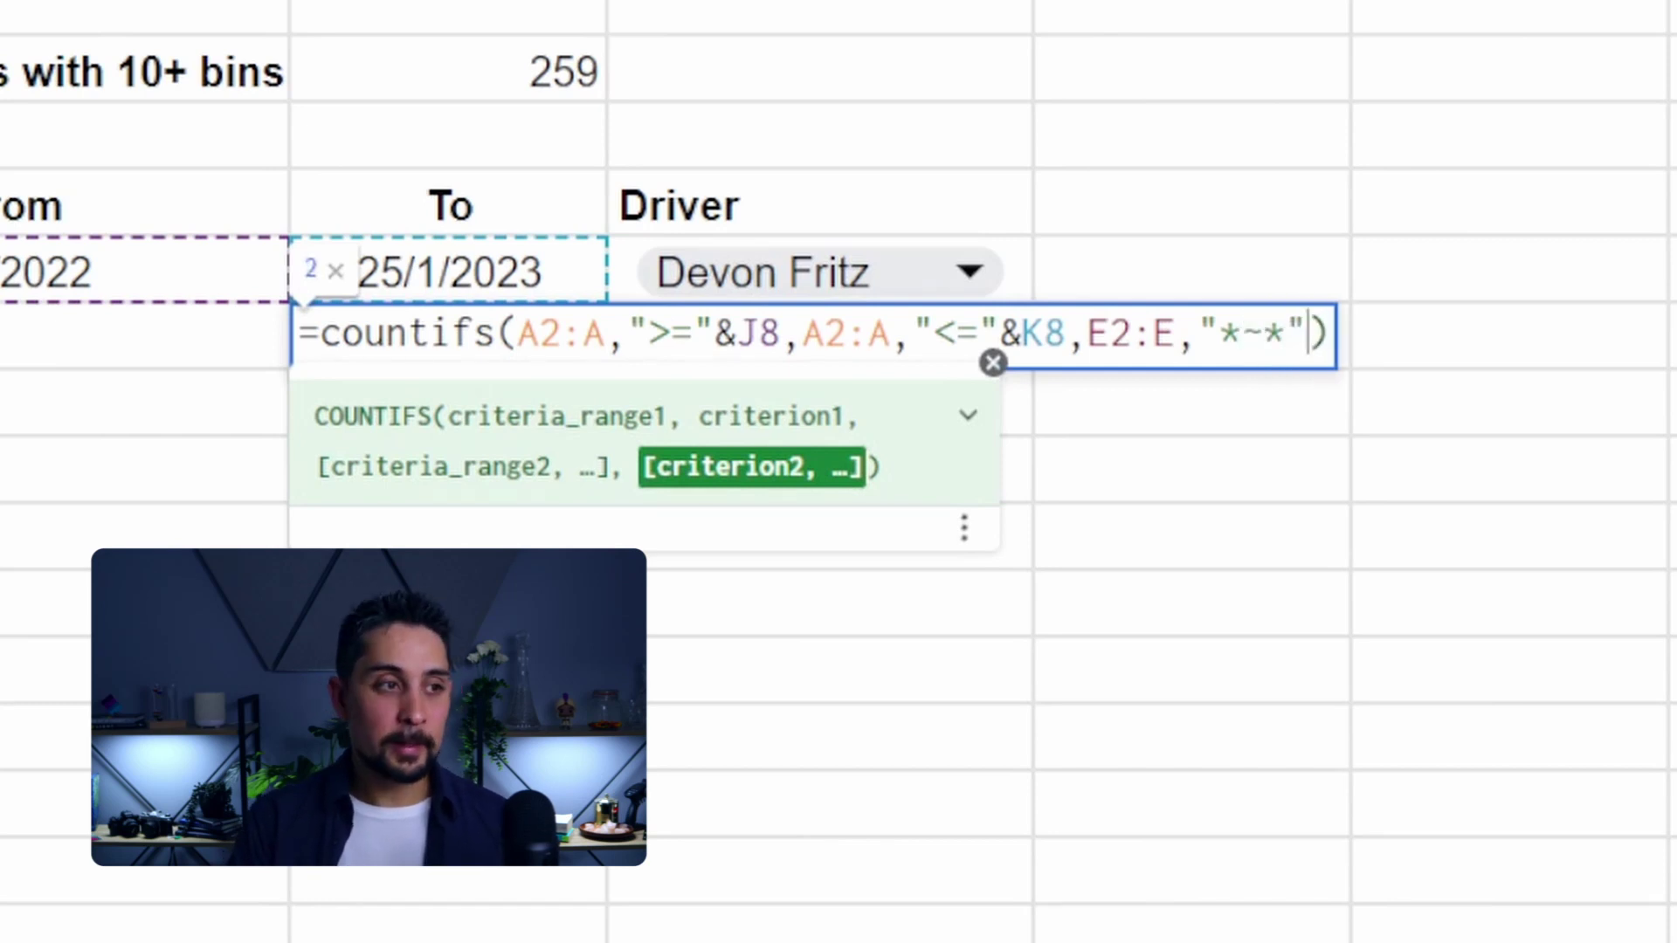
# - Highlight the leading * wildcard and the escaped ~* in K9's flavour criterion
pyautogui.hotkey('shift', 'Left')
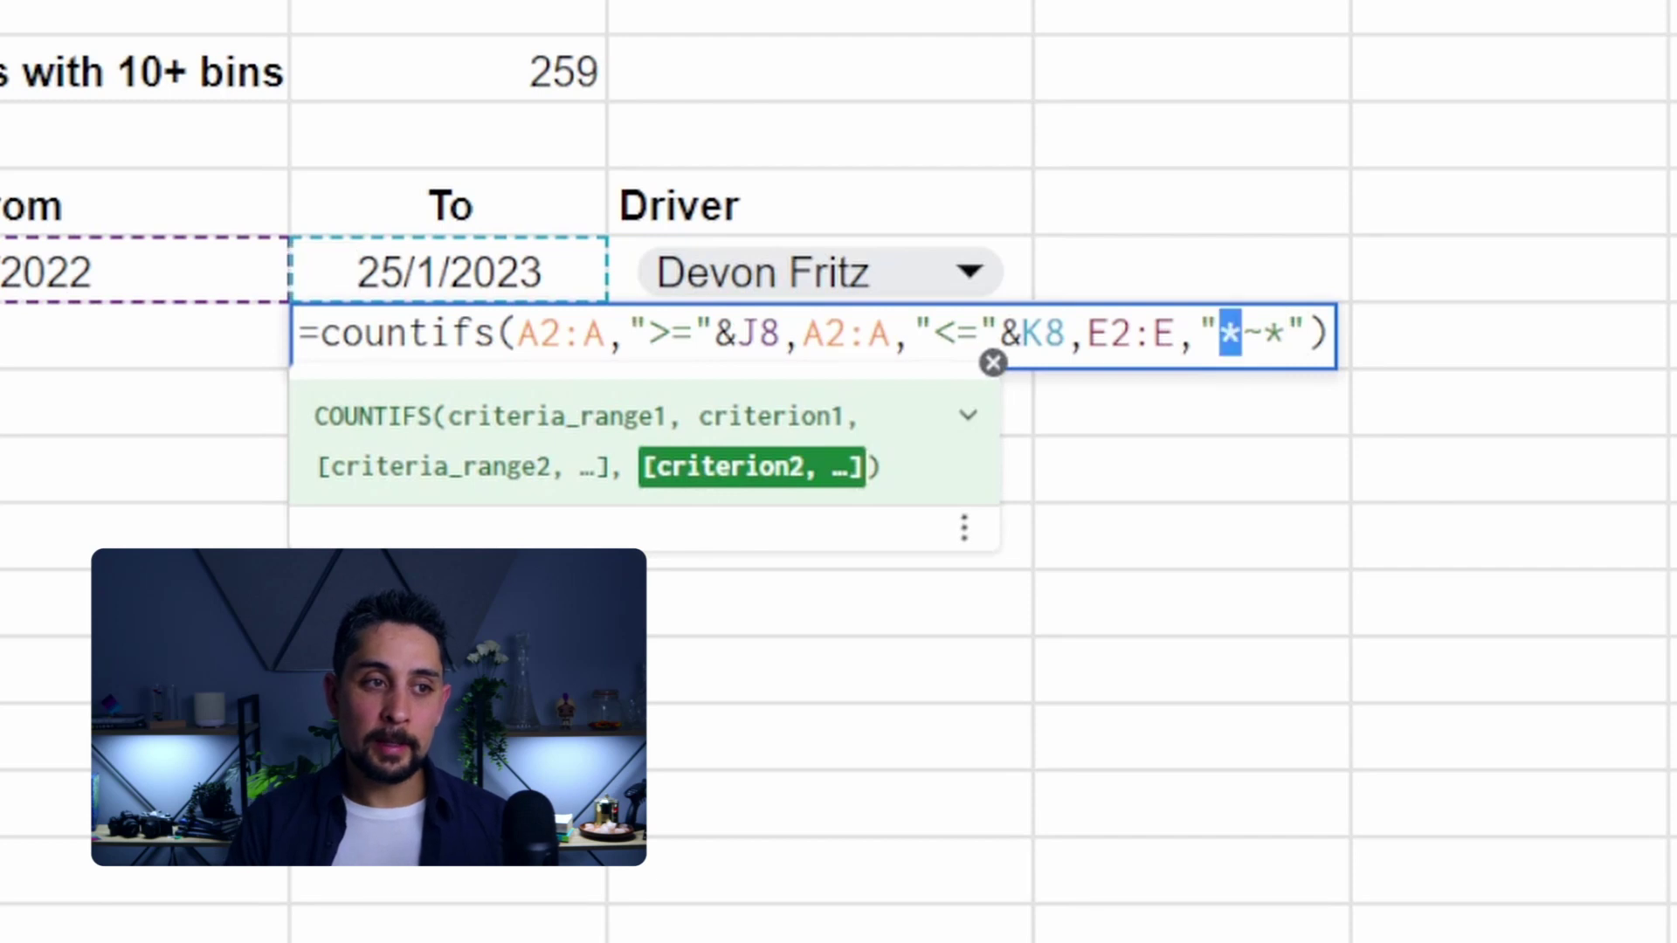
pyautogui.press('Right')
pyautogui.hotkey('shift', 'Right')
pyautogui.hotkey('shift', 'Right')
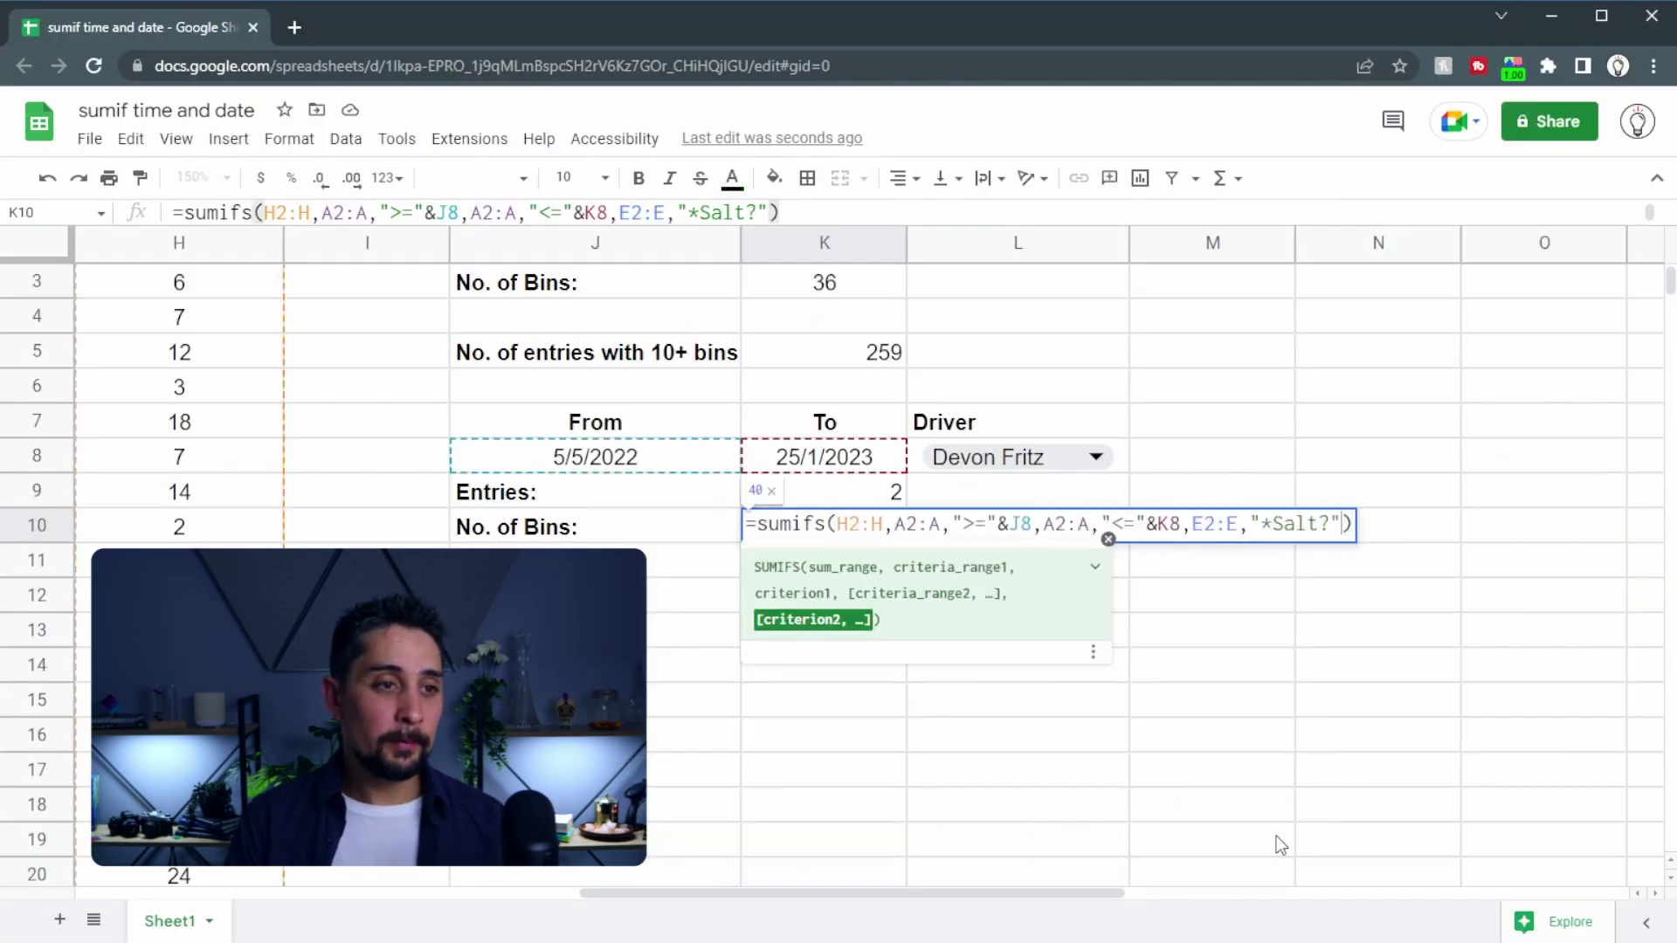
# - Change the flavour criterion in K10's SUMIFS formula to "*~*" and apply it
pyautogui.press('BackSpace')
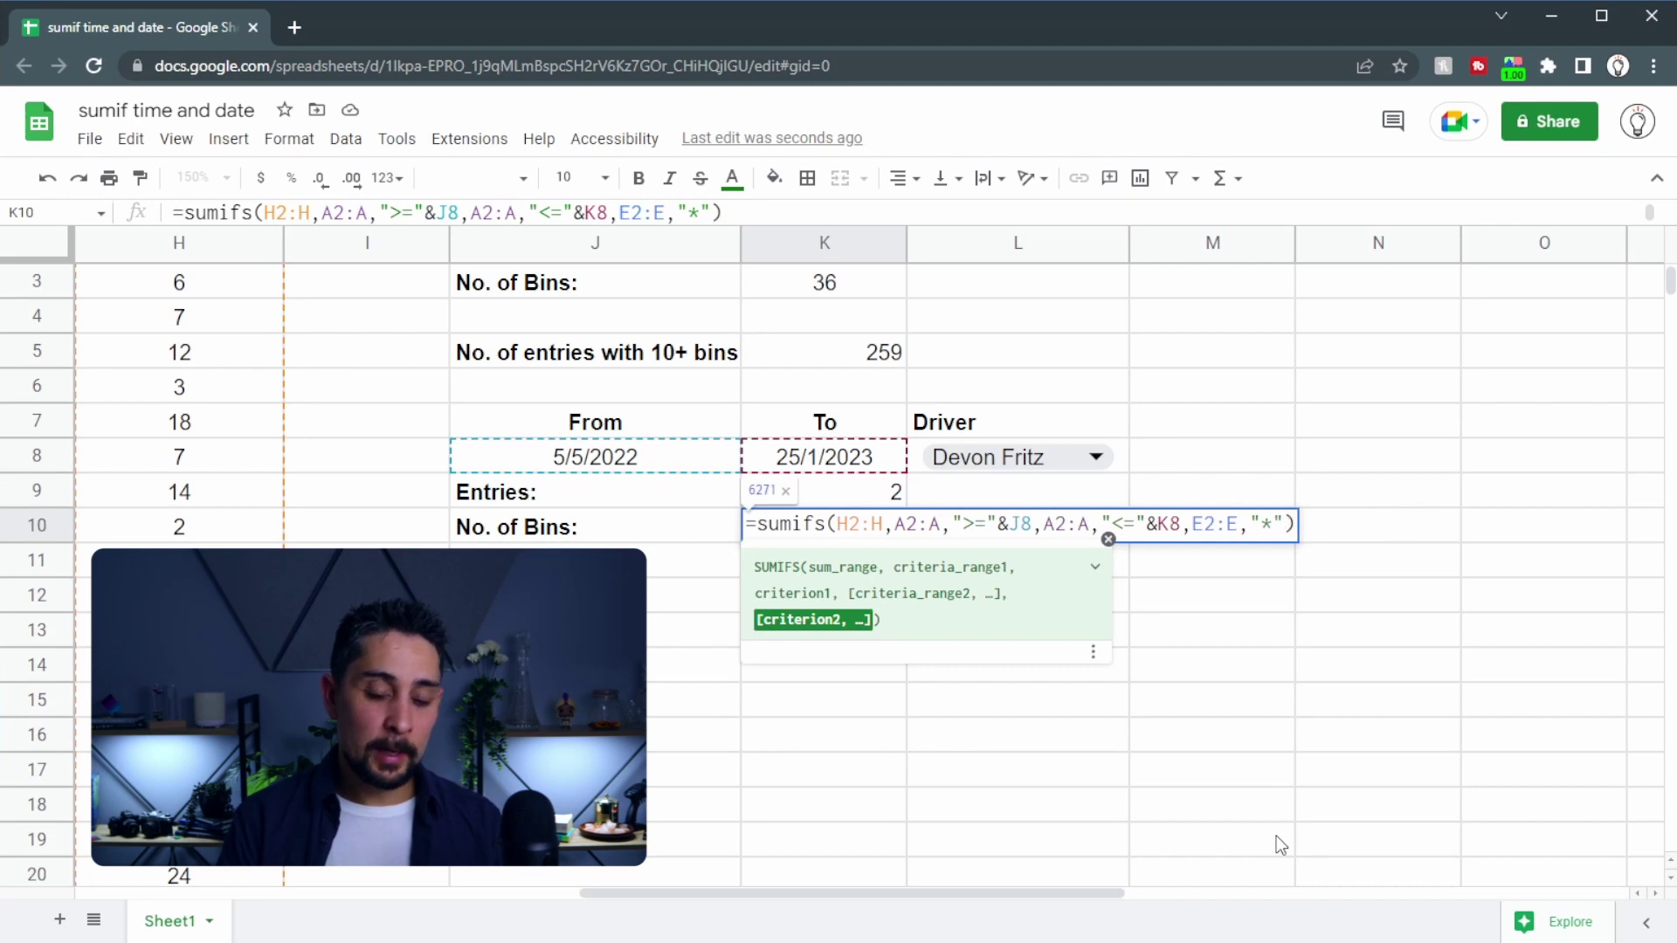
pyautogui.write('~*')
pyautogui.press('Return')
pyautogui.press('Up')
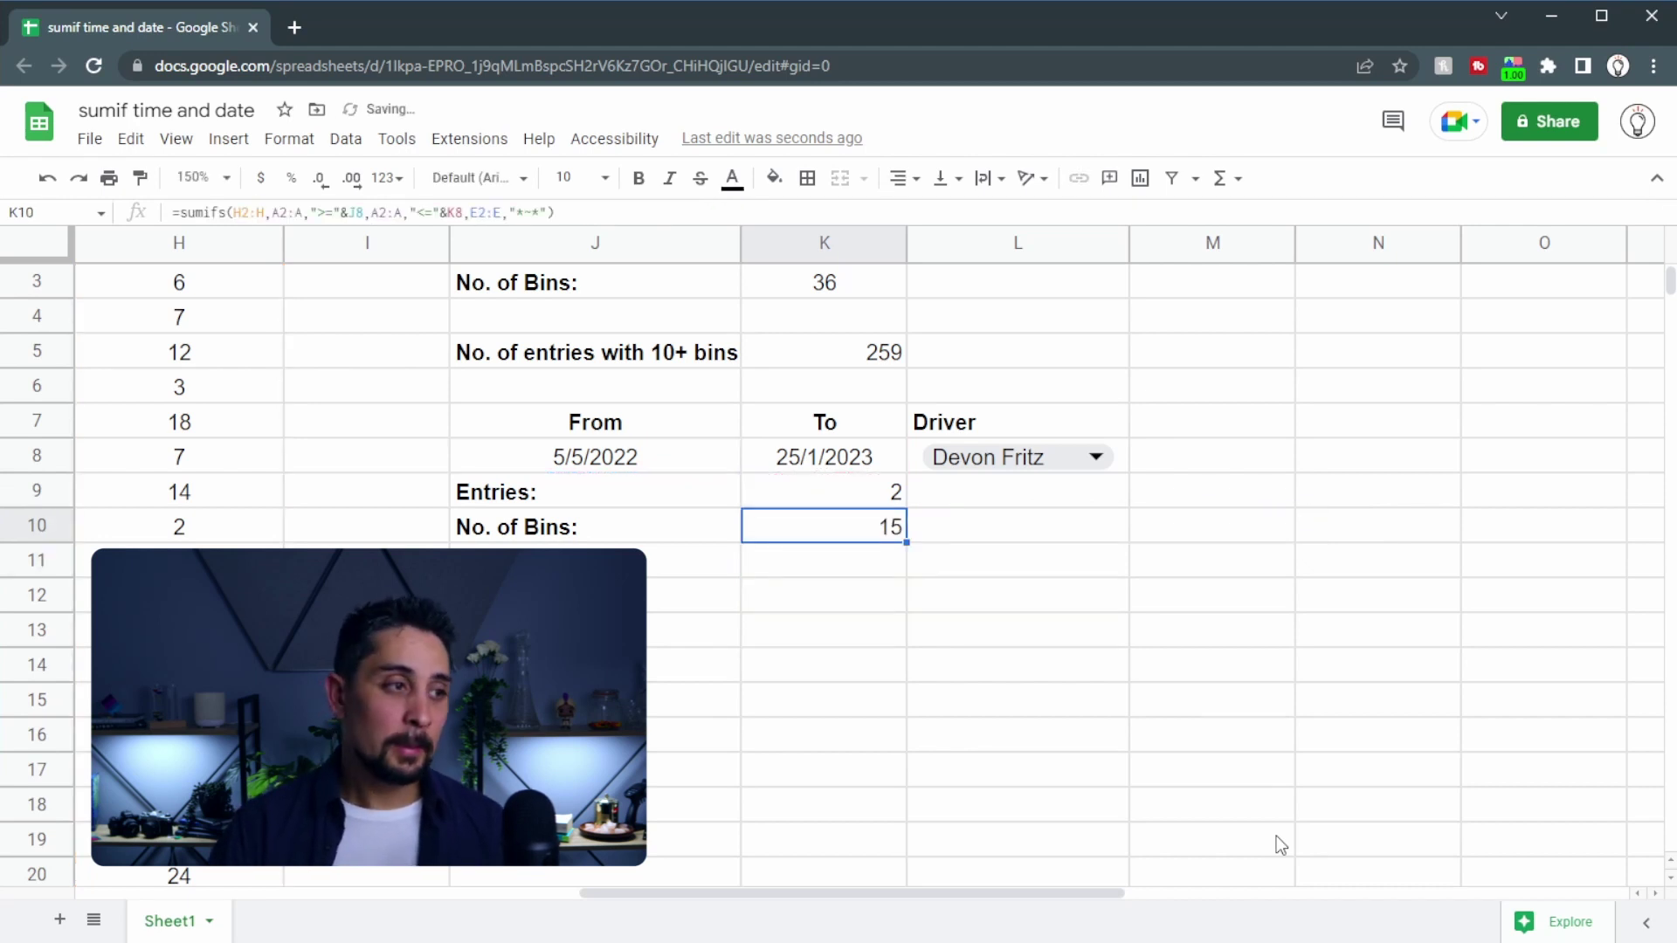
# - Select flavours E13 and E16 together with their bin counts H13 and H16 to check their sum
pyautogui.moveTo(988, 891); pyautogui.dragTo(626, 884)
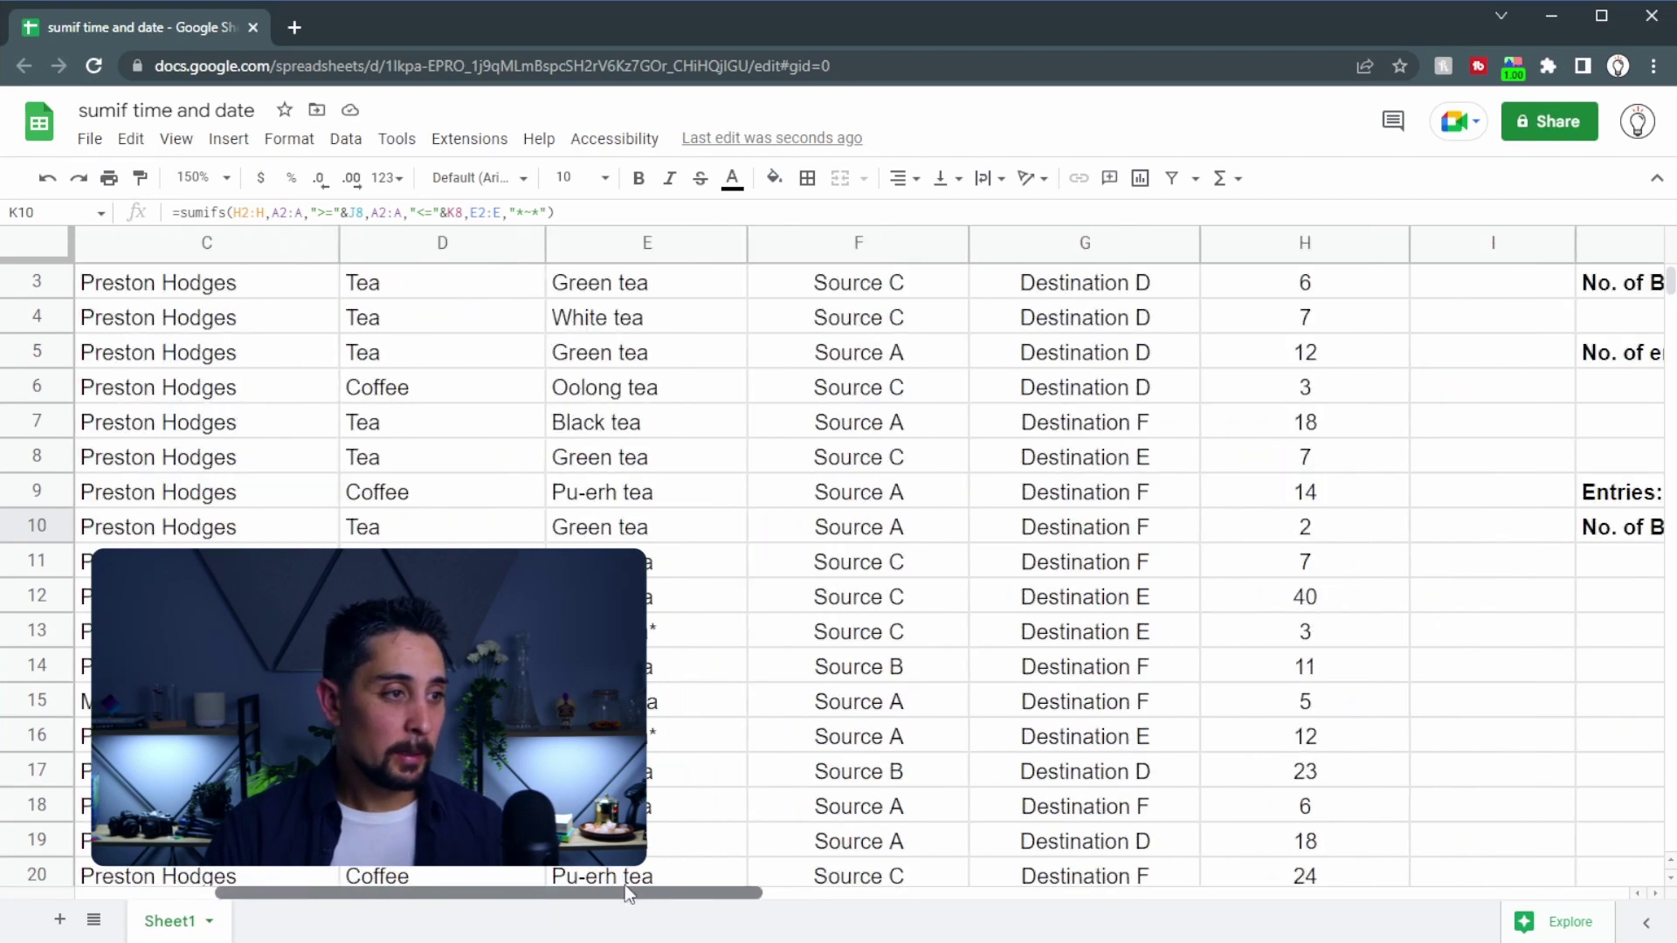
pyautogui.click(661, 625)
pyautogui.keyDown('ctrl'); pyautogui.click(651, 740); pyautogui.keyUp('ctrl')
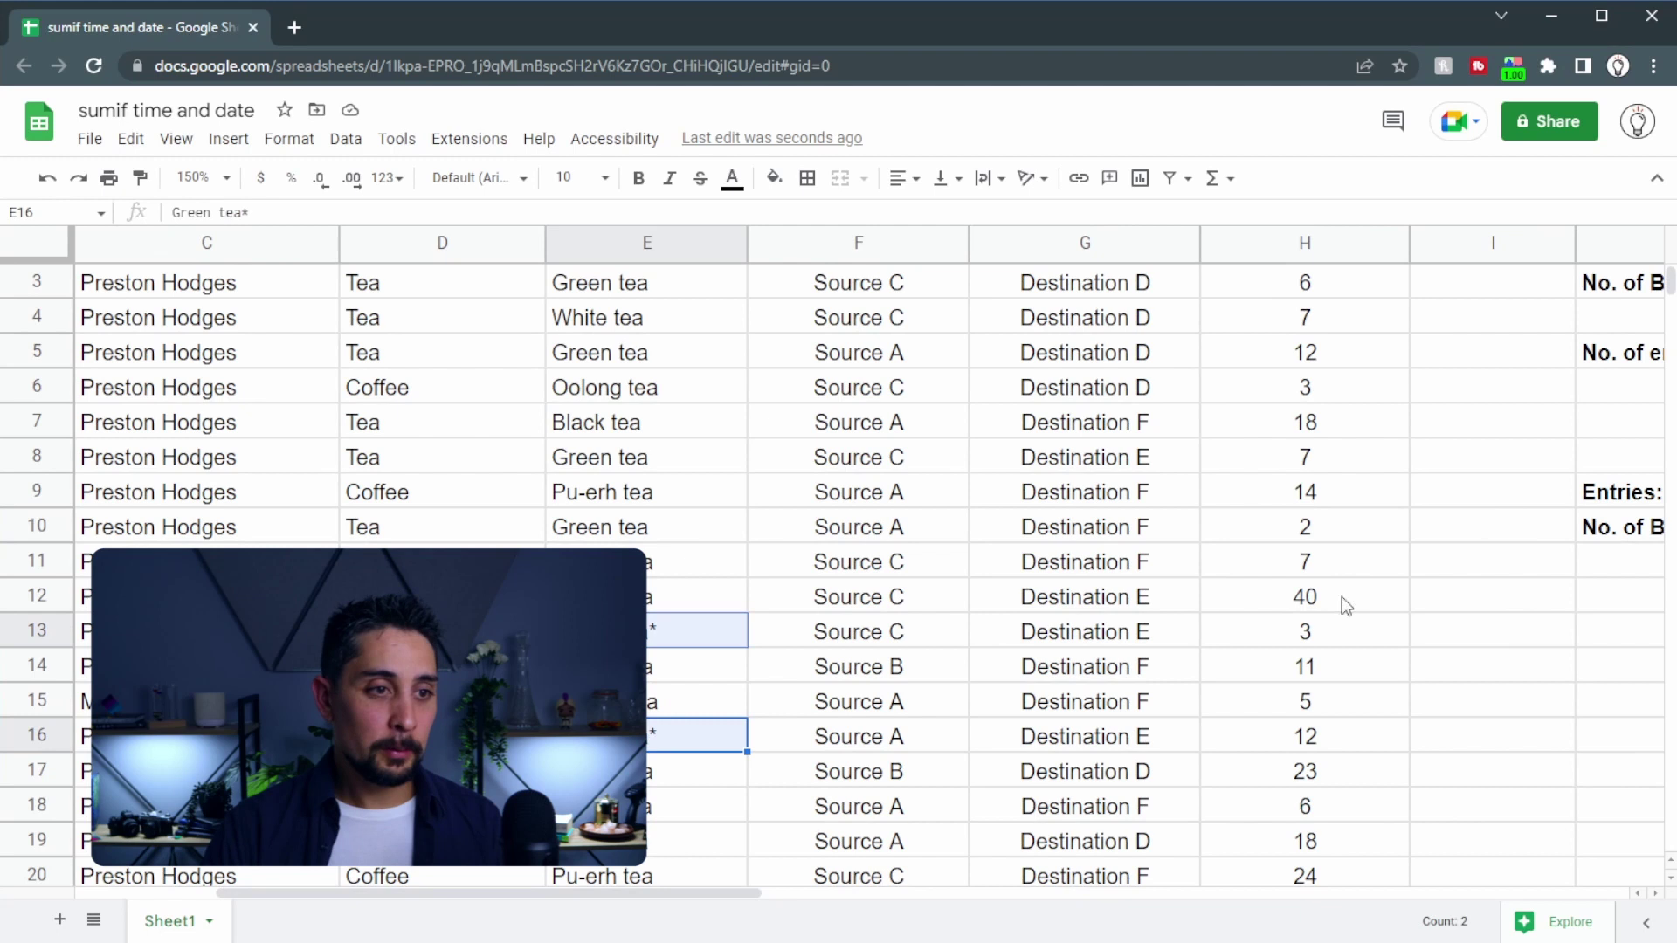
pyautogui.keyDown('ctrl'); pyautogui.click(1301, 632); pyautogui.keyUp('ctrl')
pyautogui.keyDown('ctrl'); pyautogui.click(1294, 742); pyautogui.keyUp('ctrl')
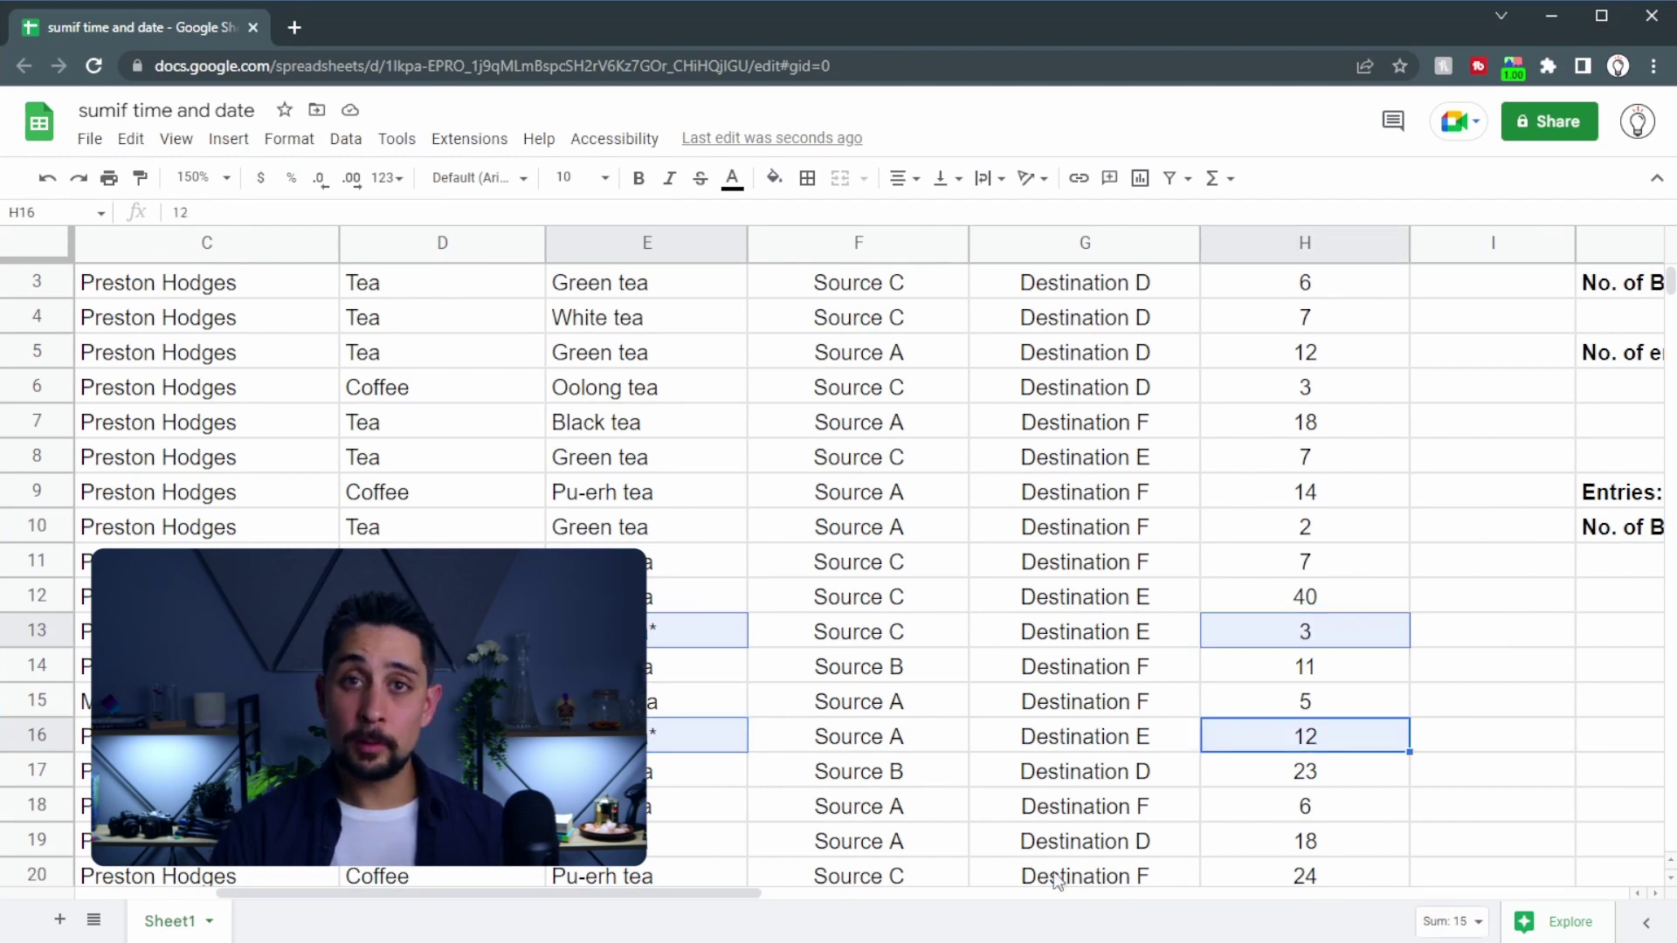